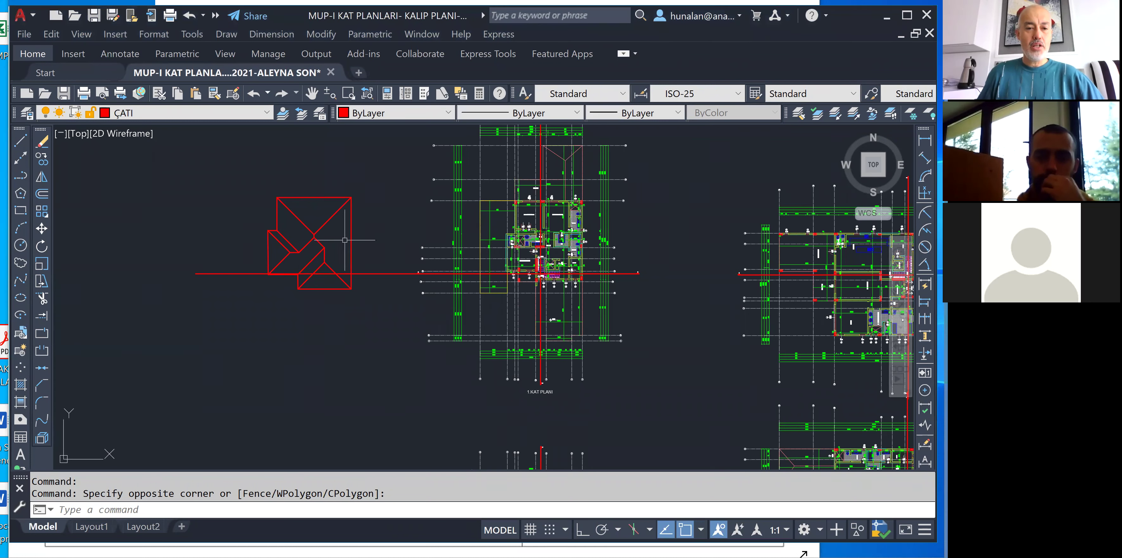
Copy the red roof plan together with the long horizontal line crossing it to the clipboard.
left_click(422, 192)
left_click(241, 339)
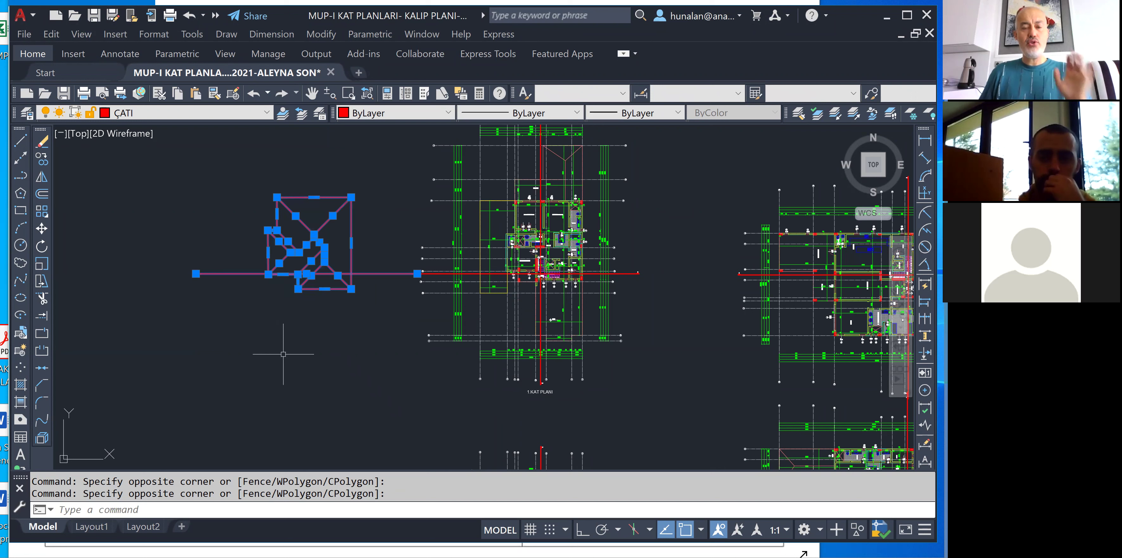
key("ctrl+c")
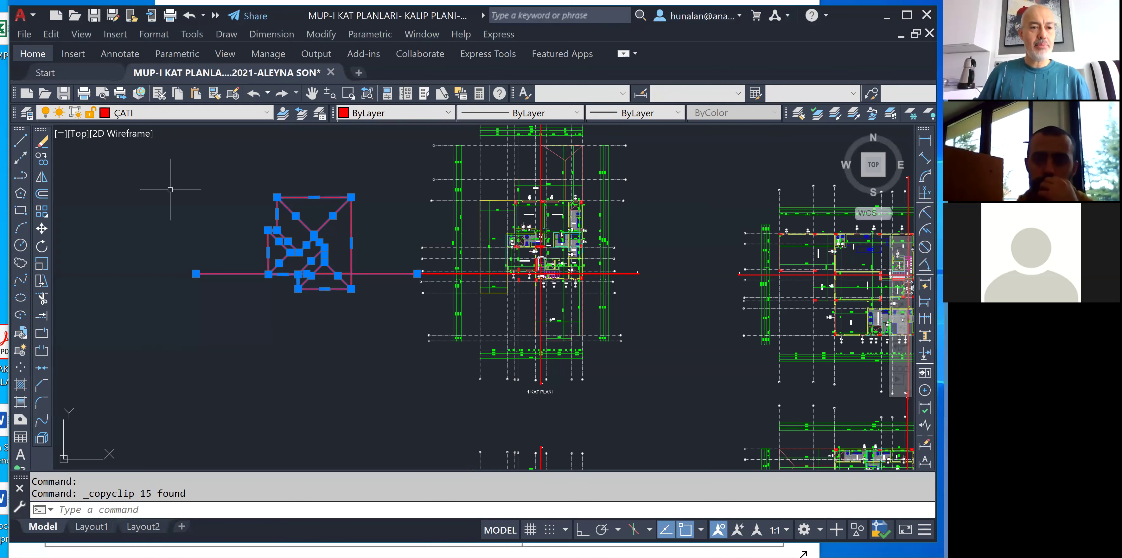
Create a new drawing with the Advanced Setup wizard, using decimal units at 0.0 precision and the default angle and area settings.
key("ctrl+n")
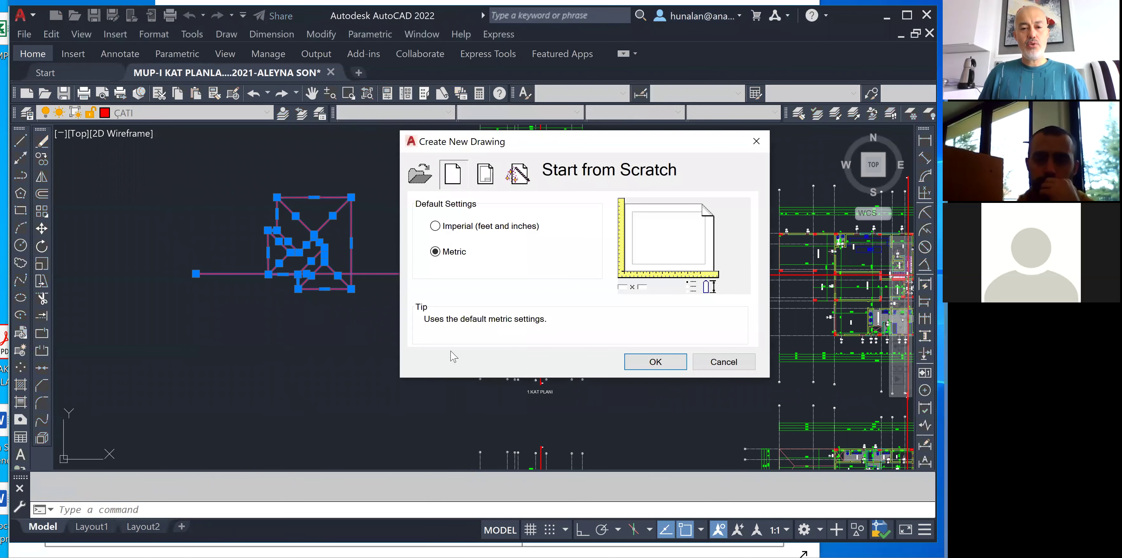
left_click(521, 177)
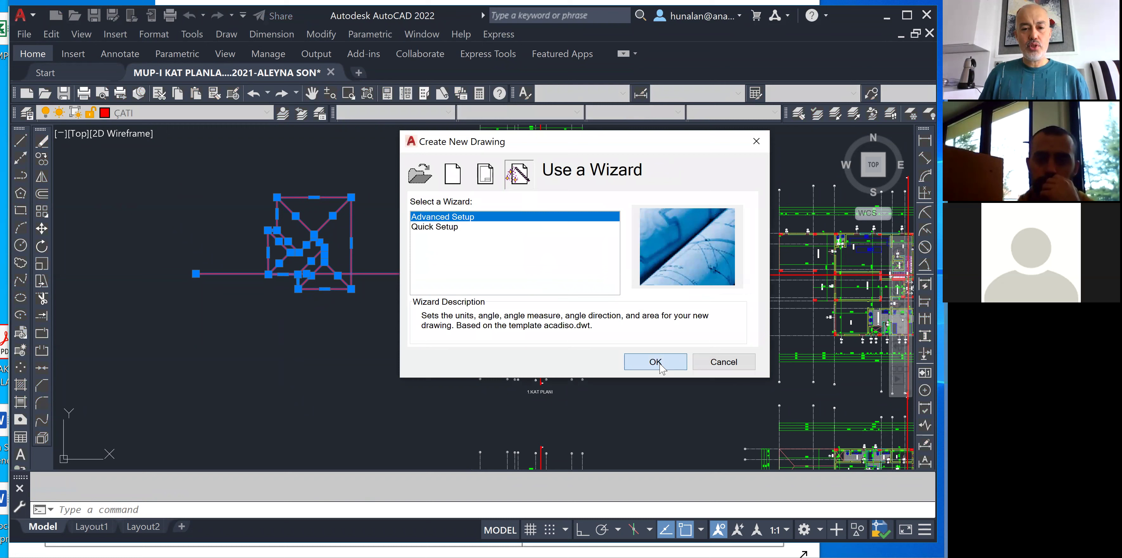
left_click(648, 363)
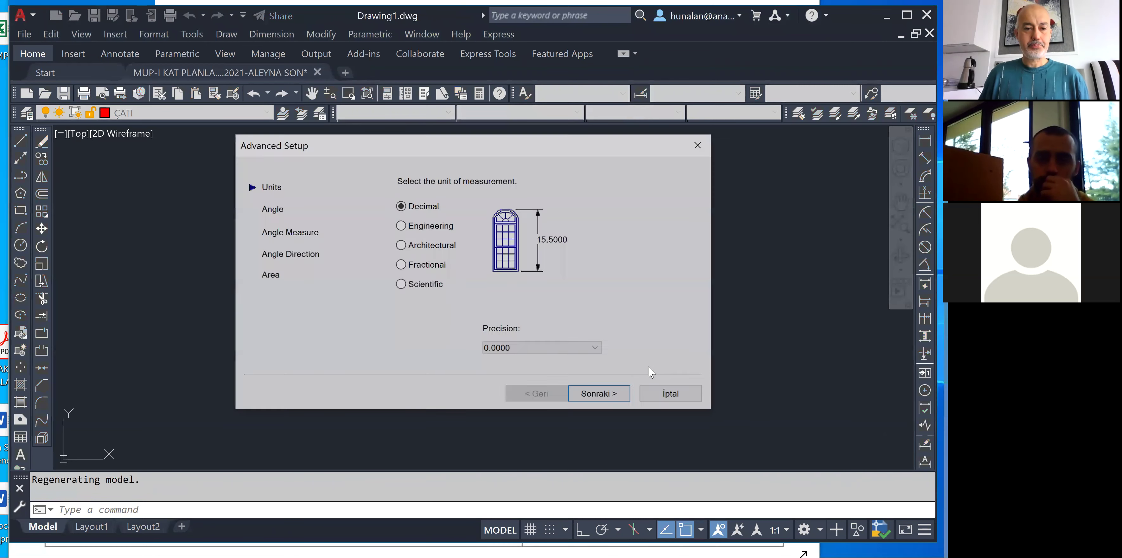
left_click(578, 349)
left_click(566, 368)
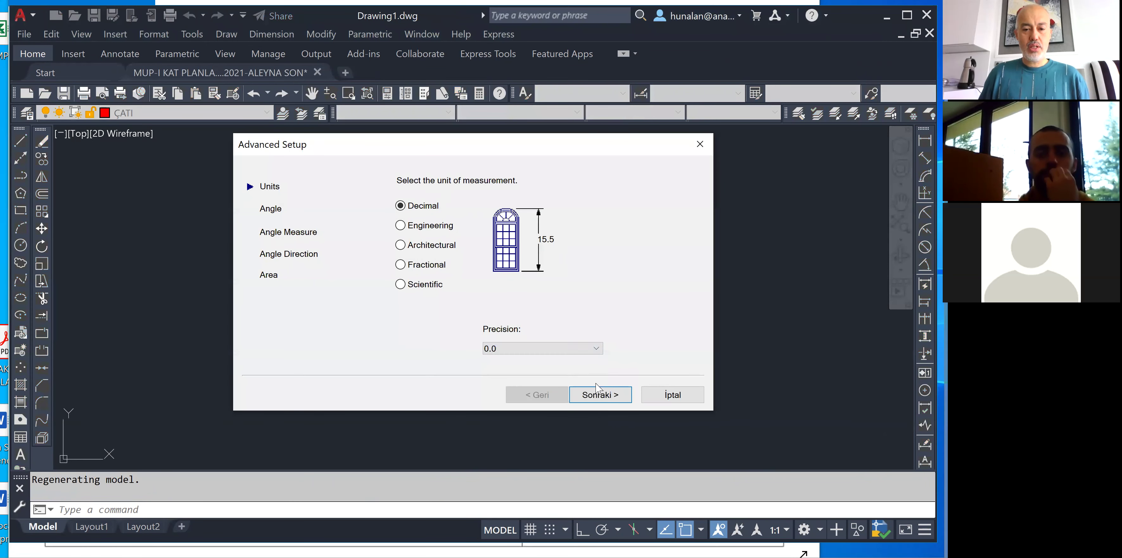
left_click(603, 394)
left_click(603, 394)
left_click(604, 394)
left_click(603, 394)
left_click(603, 394)
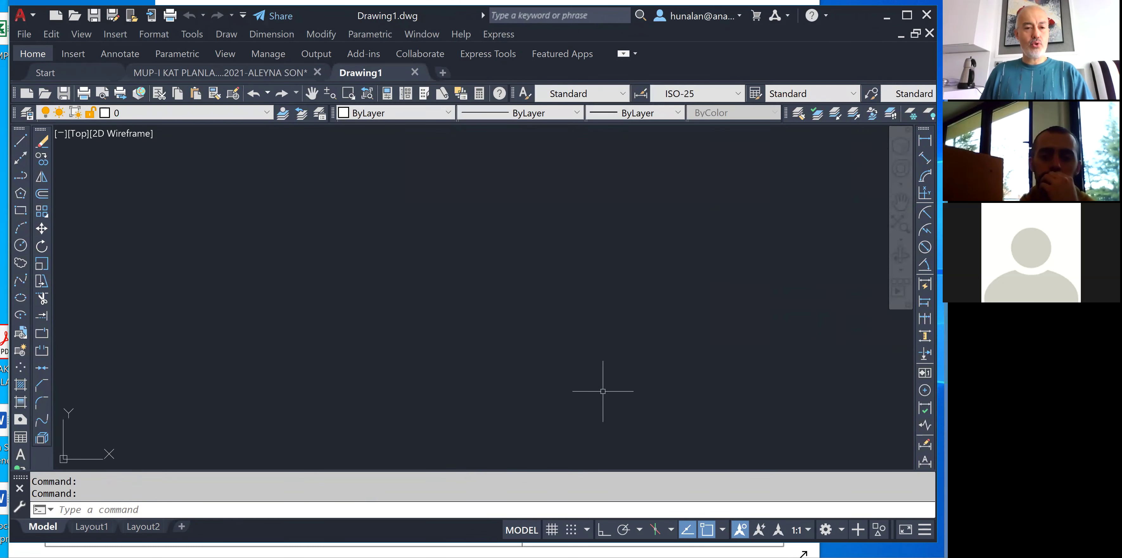
key("ctrl+v")
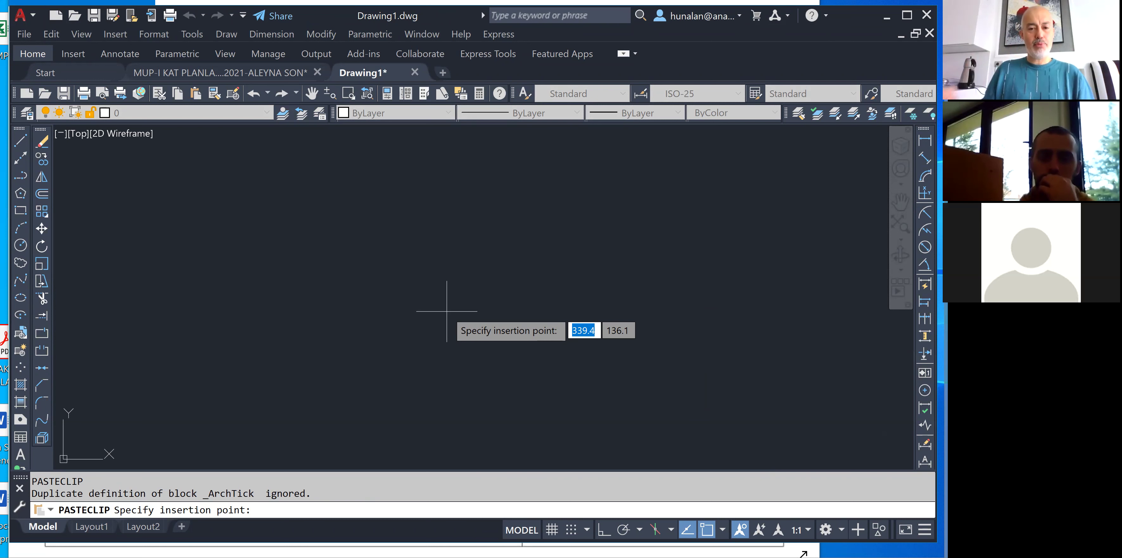
key("Return")
scroll(453, 318, "down", 5)
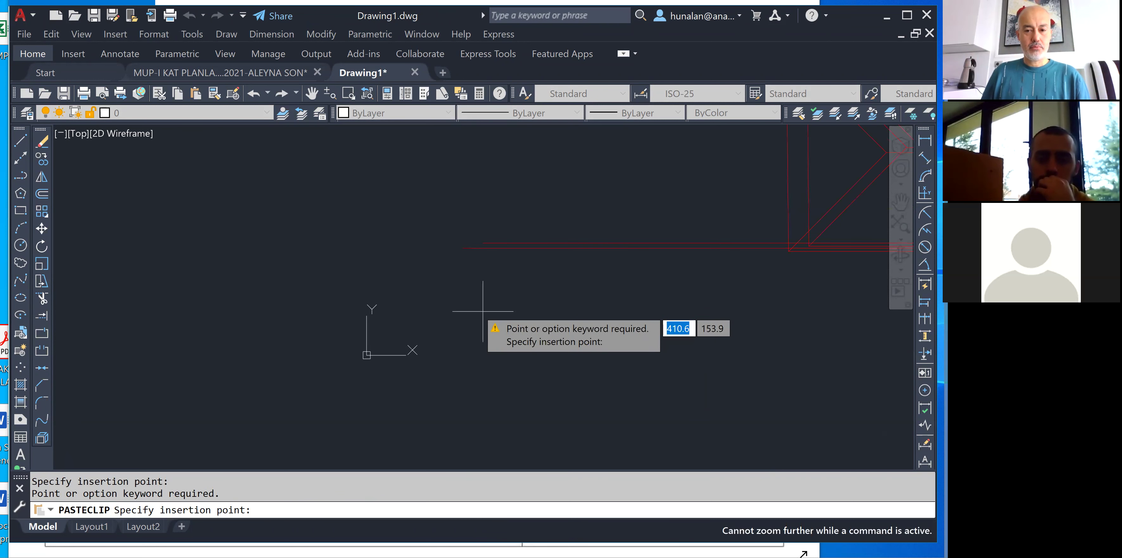
left_click(726, 305)
scroll(538, 335, "up", 4)
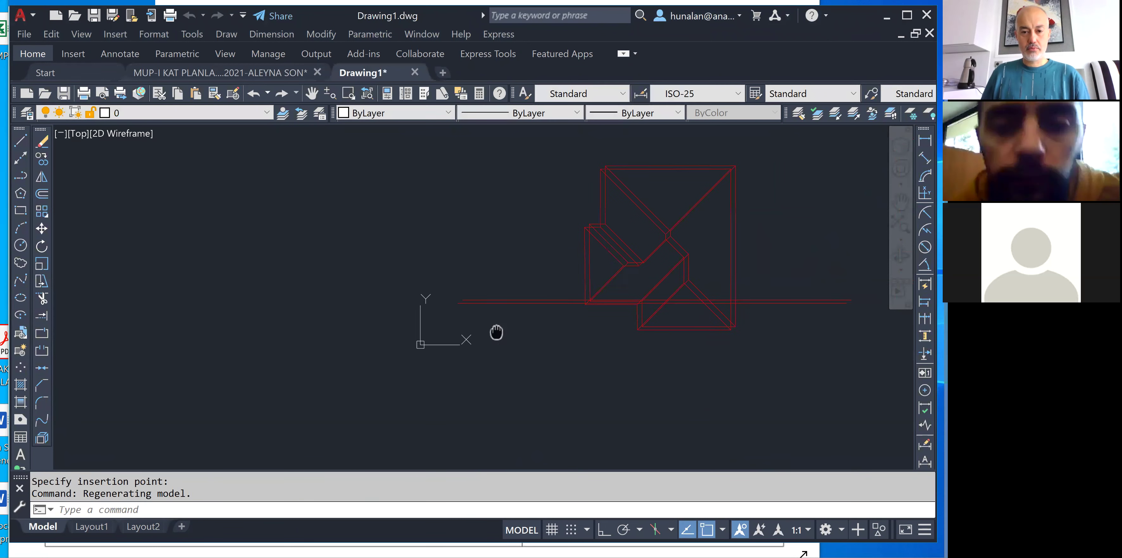
key("ctrl+z")
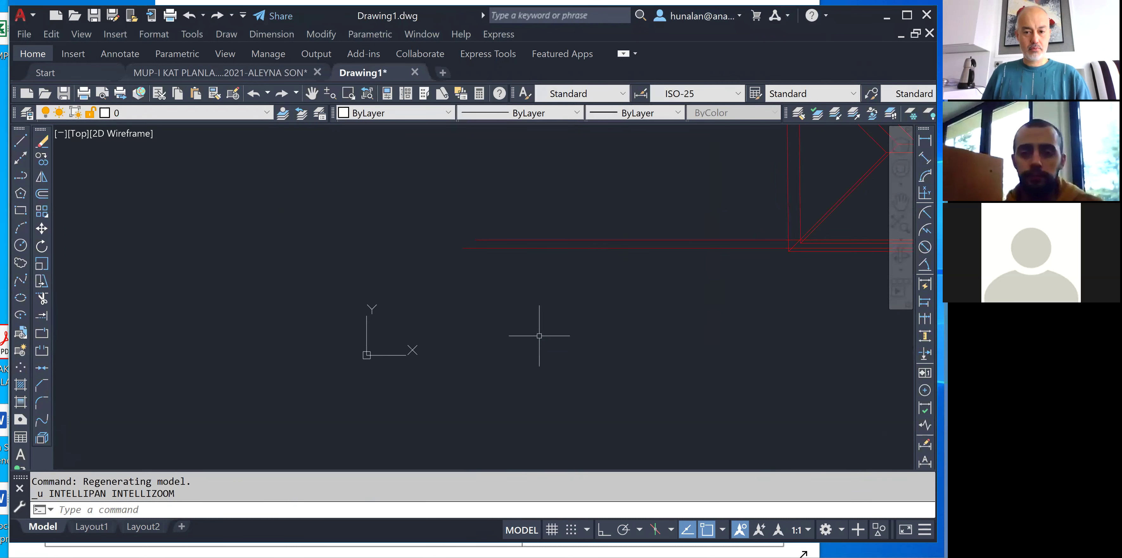
key("ctrl+z")
key("ctrl+z")
Paste the copied roof plan into the new drawing.
key("ctrl+v")
left_click(471, 288)
middle_click(473, 290)
middle_click(473, 290)
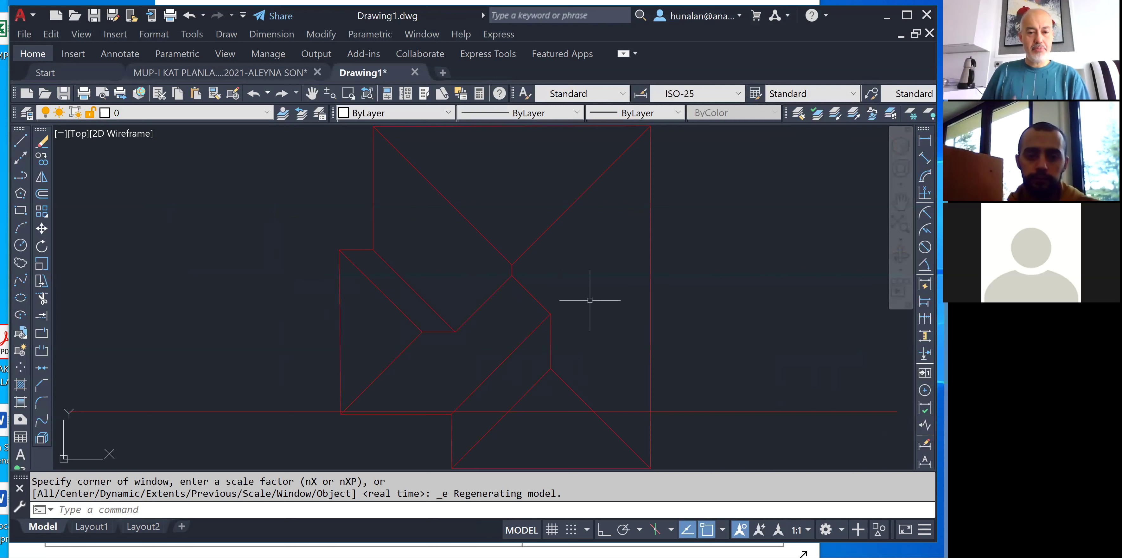
Erase the long horizontal line crossing the roof plan and make ÇATI the current layer.
left_click(780, 411)
left_click(771, 426)
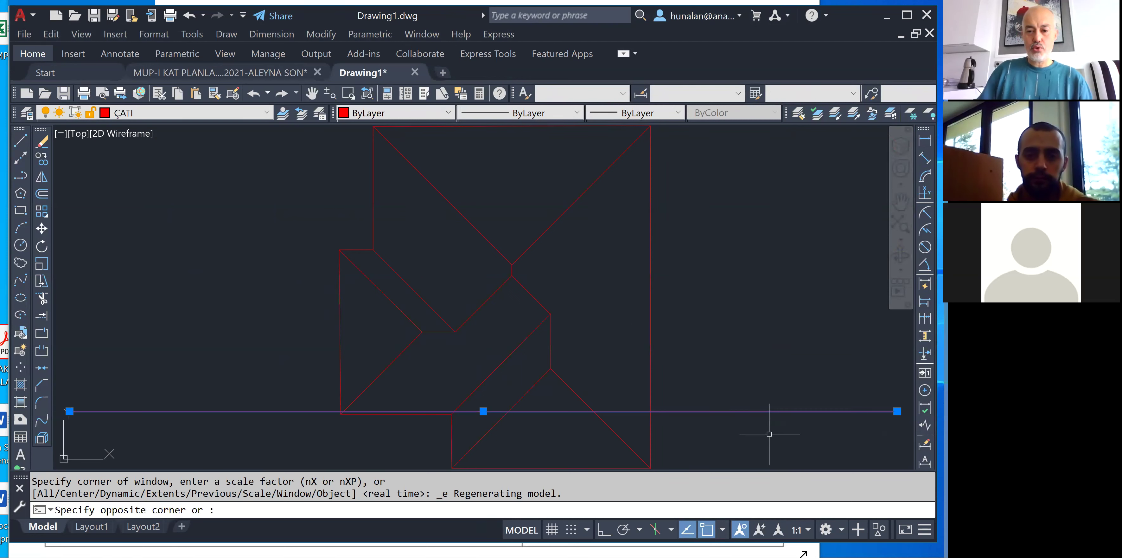
key("Delete")
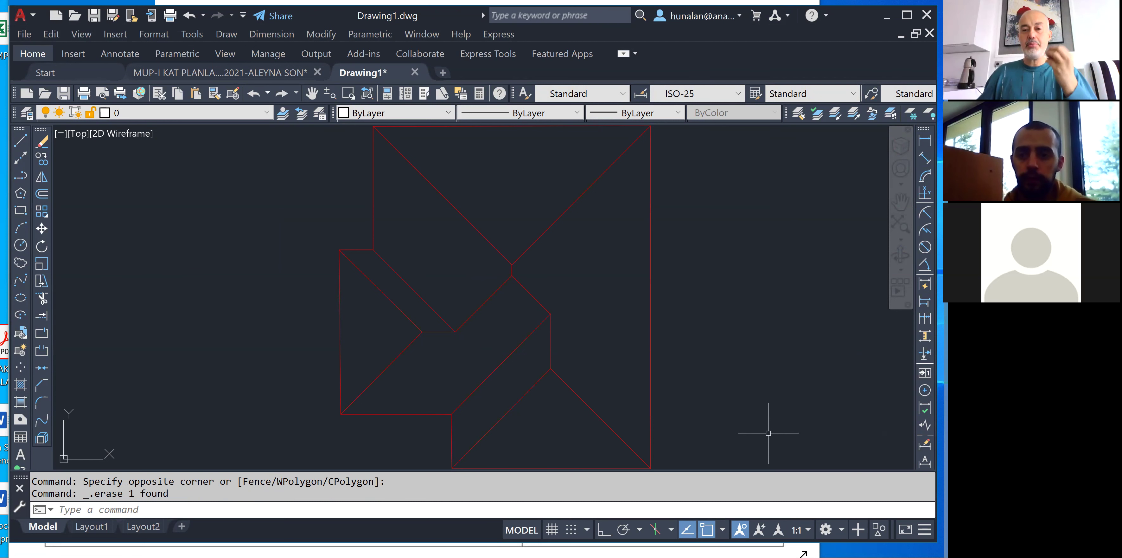
middle_click_drag(484, 240, 491, 185)
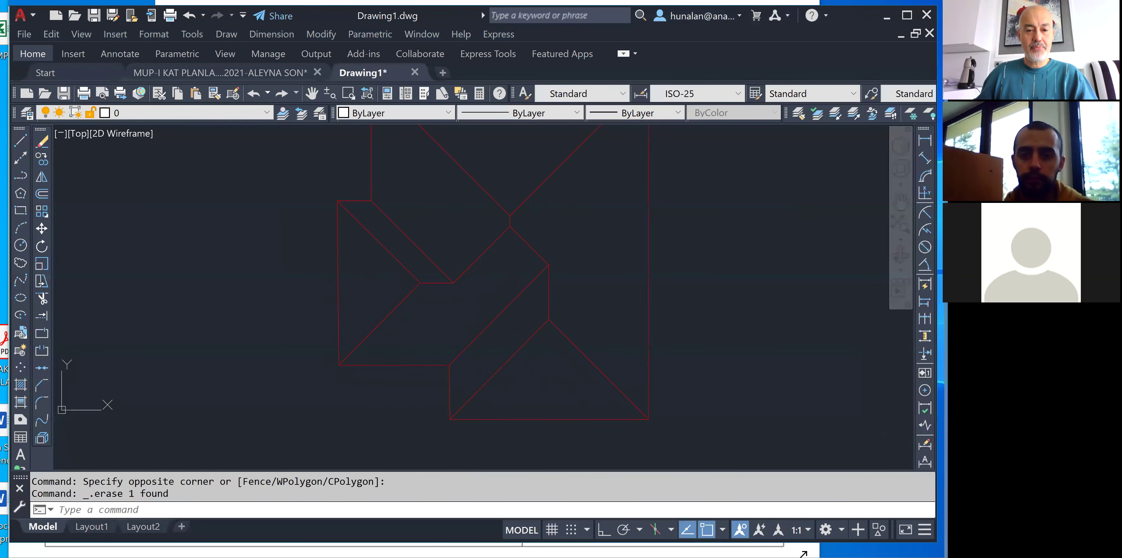
left_click(156, 113)
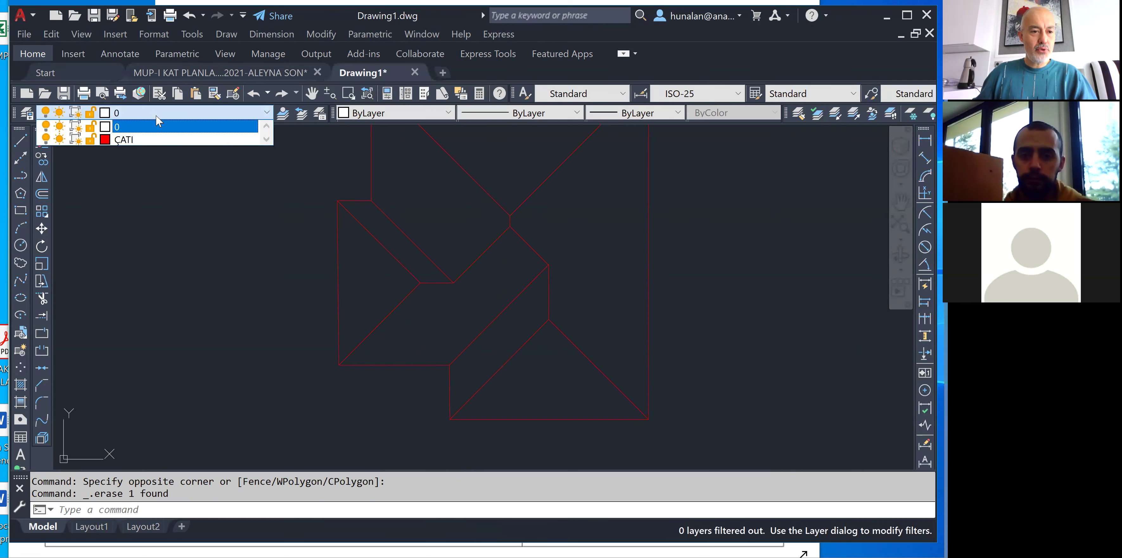
left_click(145, 139)
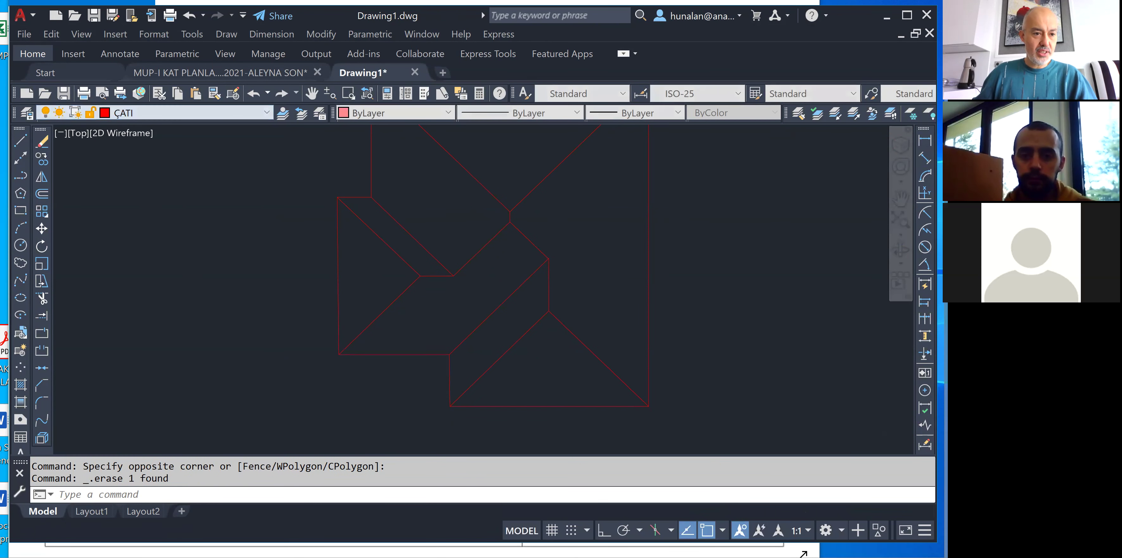
With Ortho on, draw a horizontal line about 840 units long below the roof's lowest eave, and erase the vertical helper line from the eave's left corner.
left_click(21, 142)
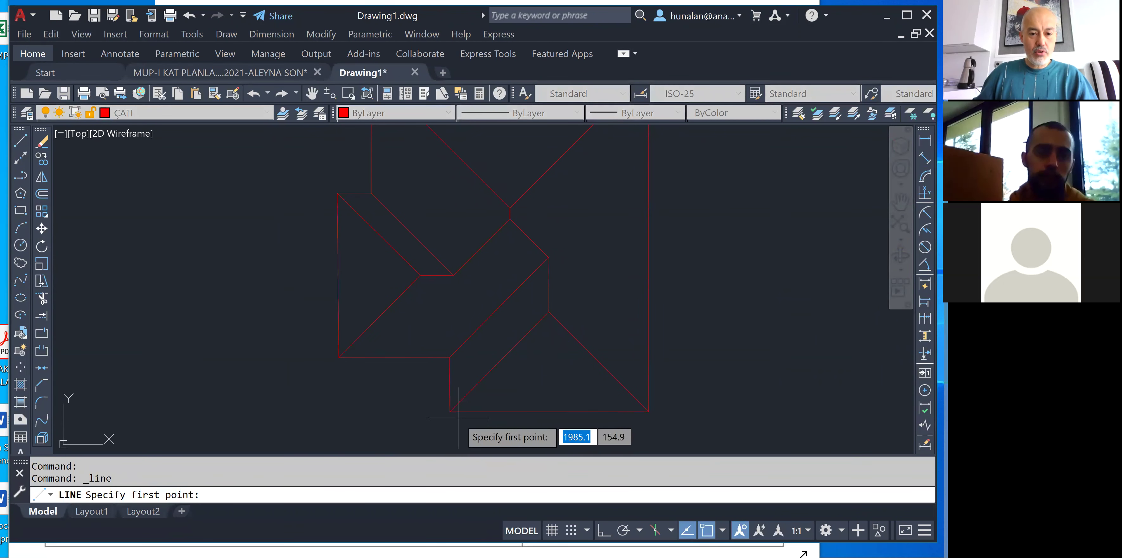
left_click(449, 411)
middle_click_drag(474, 402, 492, 318)
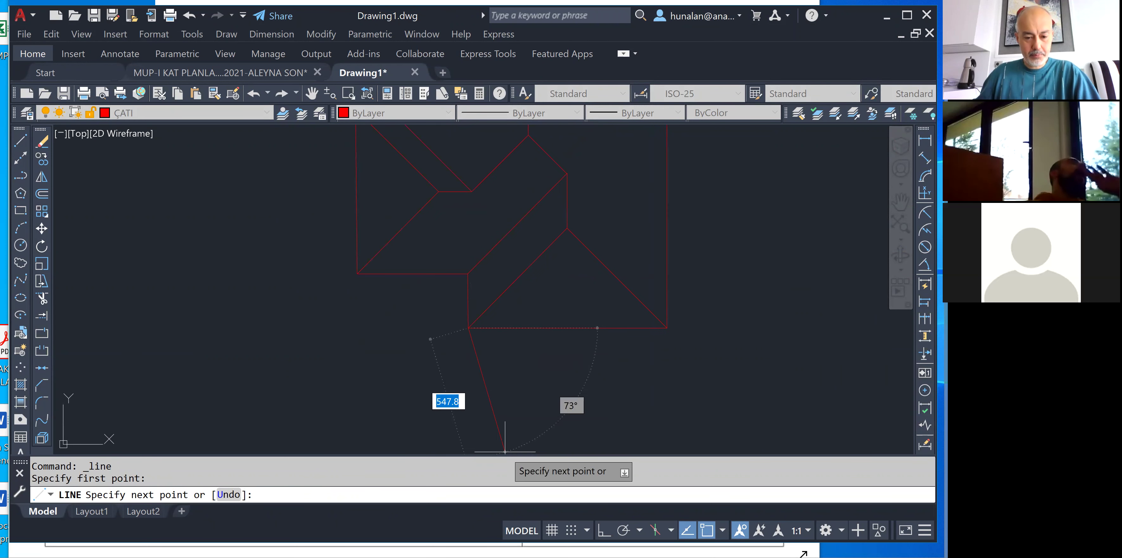
left_click(604, 533)
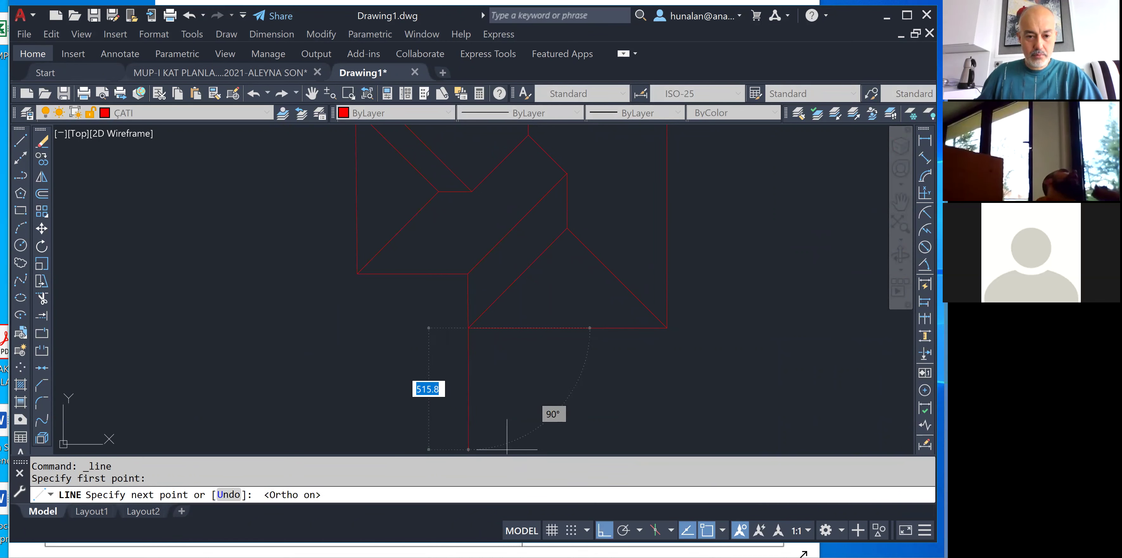
left_click(524, 384)
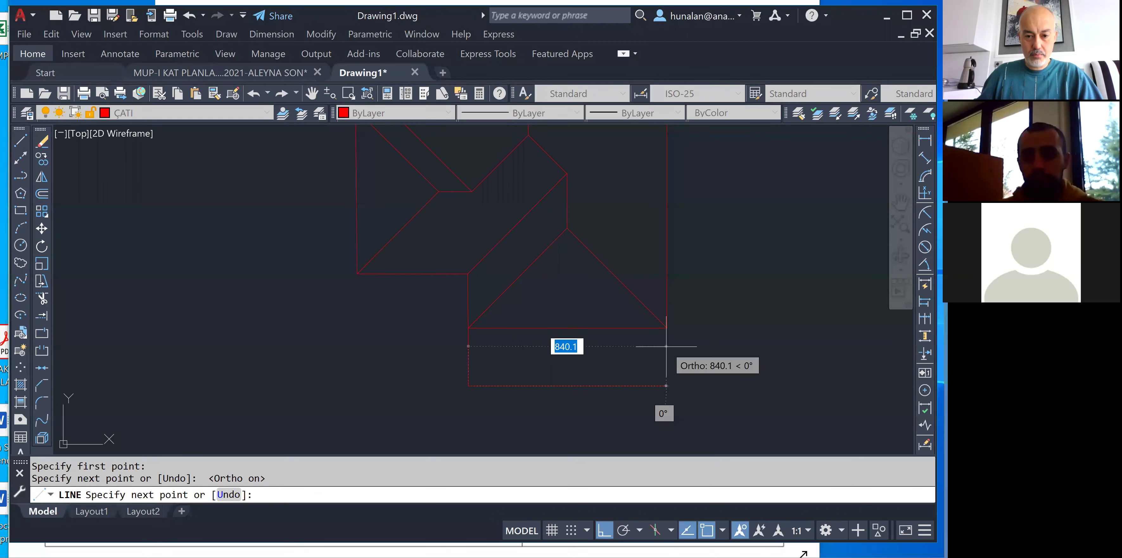
left_click(666, 385)
key("Return")
left_click_drag(520, 362, 419, 364)
key("Delete")
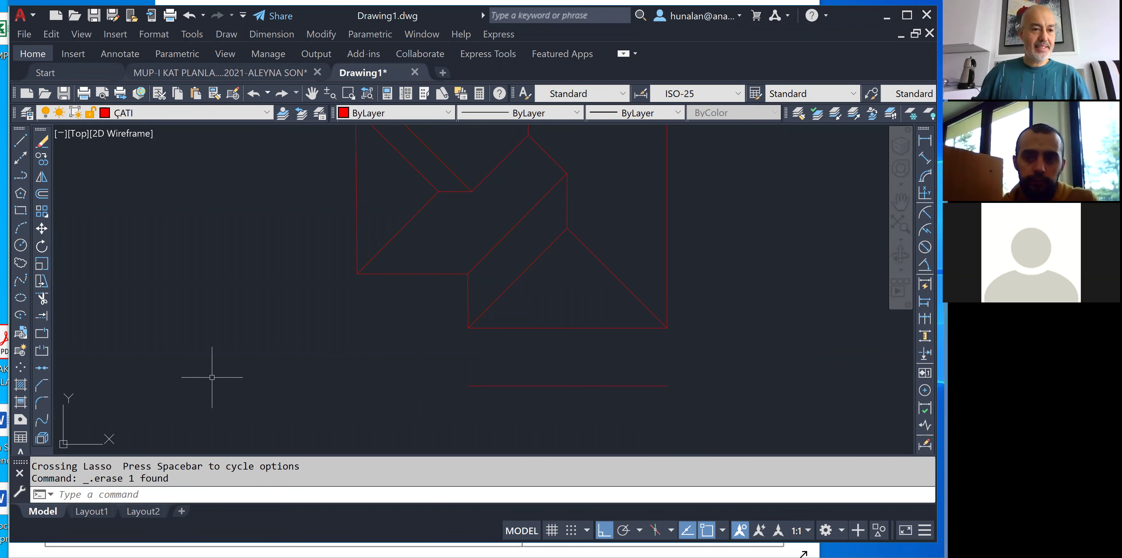
Draw a horizontal line from the base line's left end leftward until it aligns with the roof's outer left corner.
left_click(21, 142)
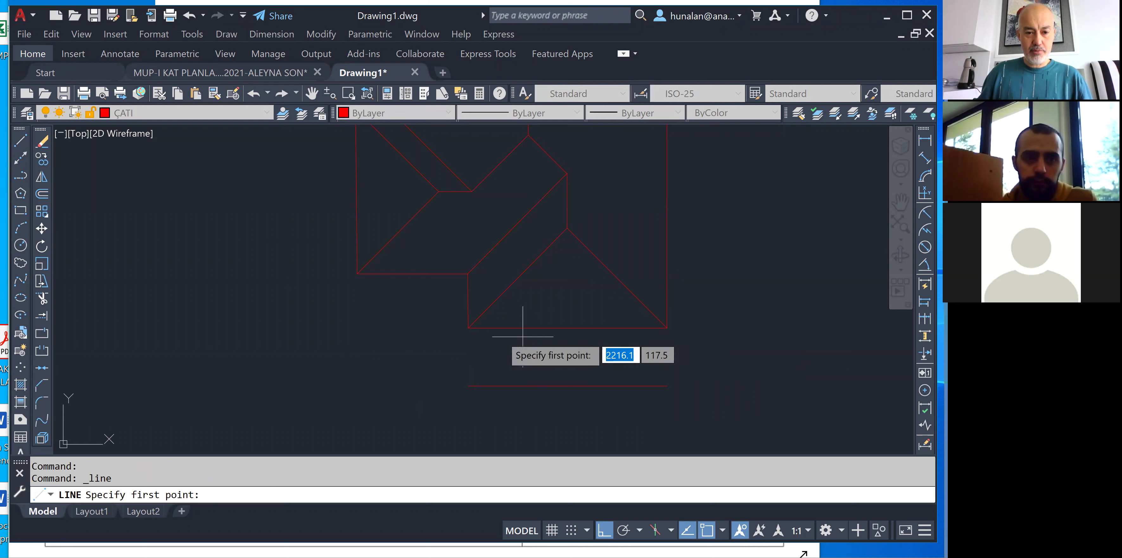
left_click(468, 385)
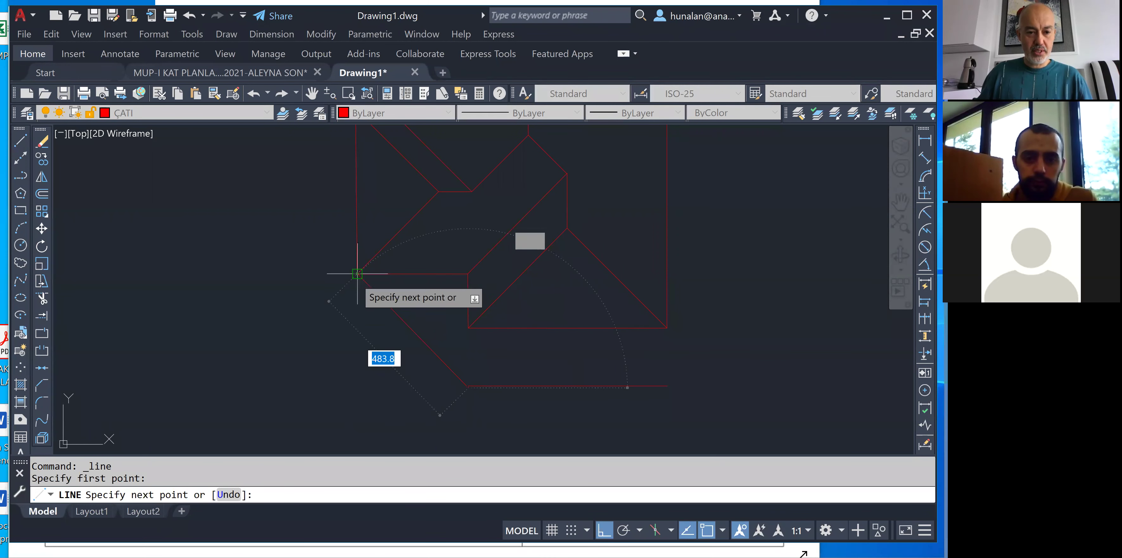
left_click(353, 316)
key("Return")
Move the added left line so its right endpoint meets the left endpoint of the longer base line.
scroll(432, 387, "up", 4)
left_click_drag(491, 371, 454, 399)
type("m")
key("Return")
left_click(504, 386)
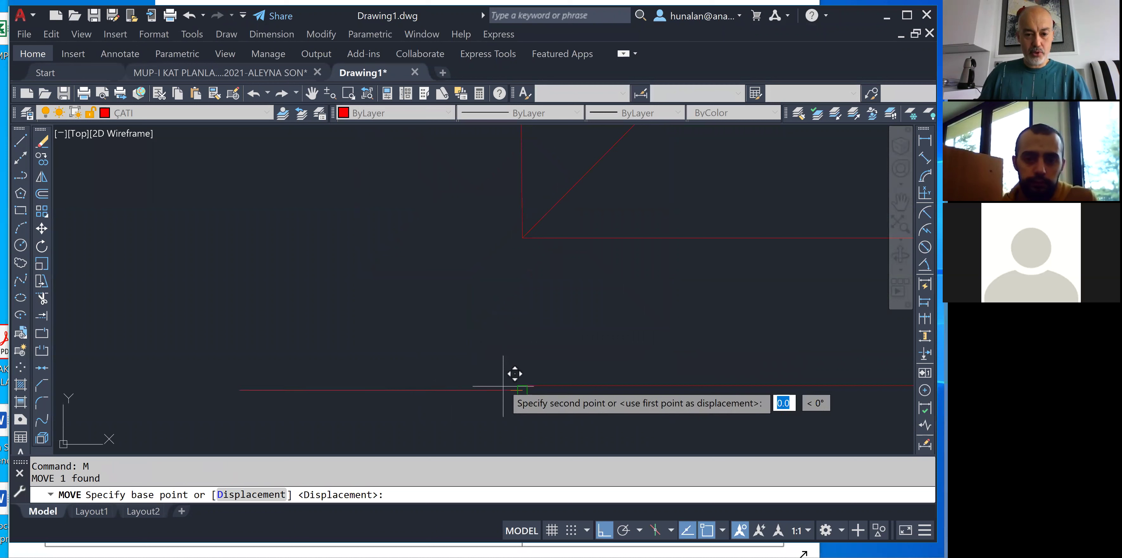
left_click(518, 383)
scroll(524, 326, "down", 2)
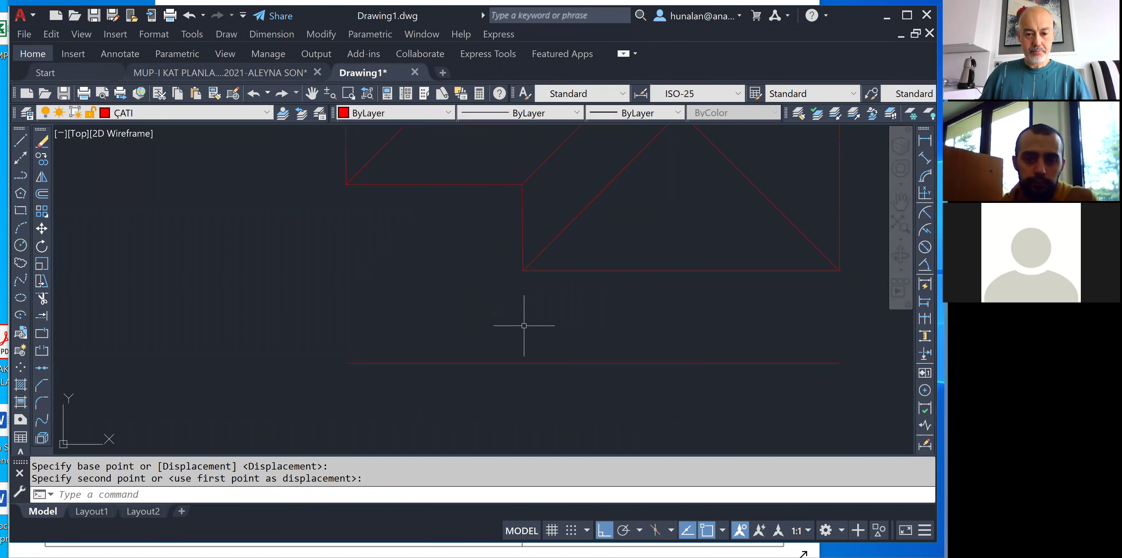
Draw a closed right triangle just above the base line's right end, 100 units long to the left and 33 units high.
middle_click_drag(546, 321, 448, 348)
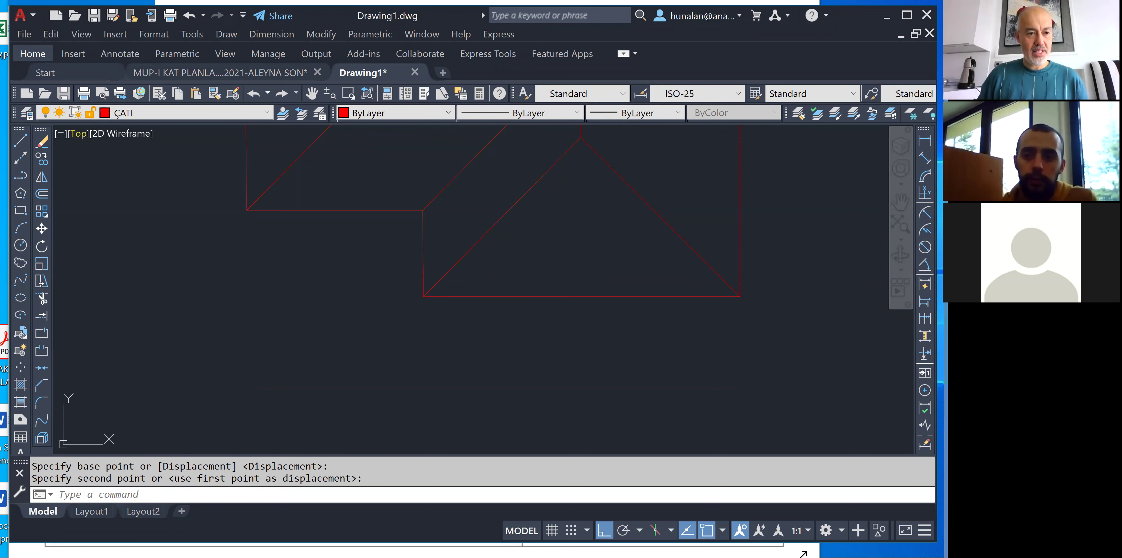
left_click(21, 144)
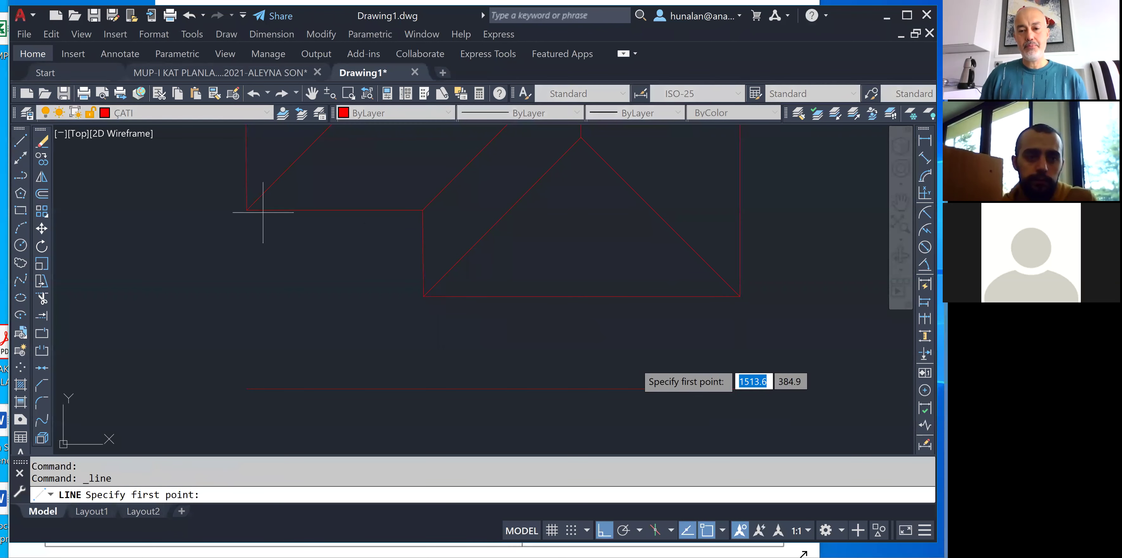
left_click(738, 361)
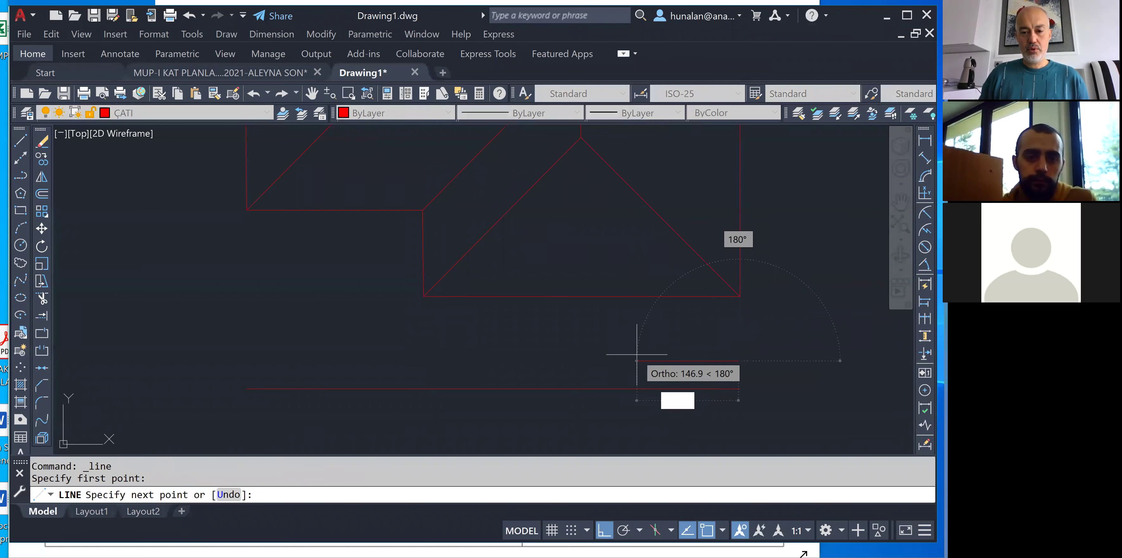
type("100")
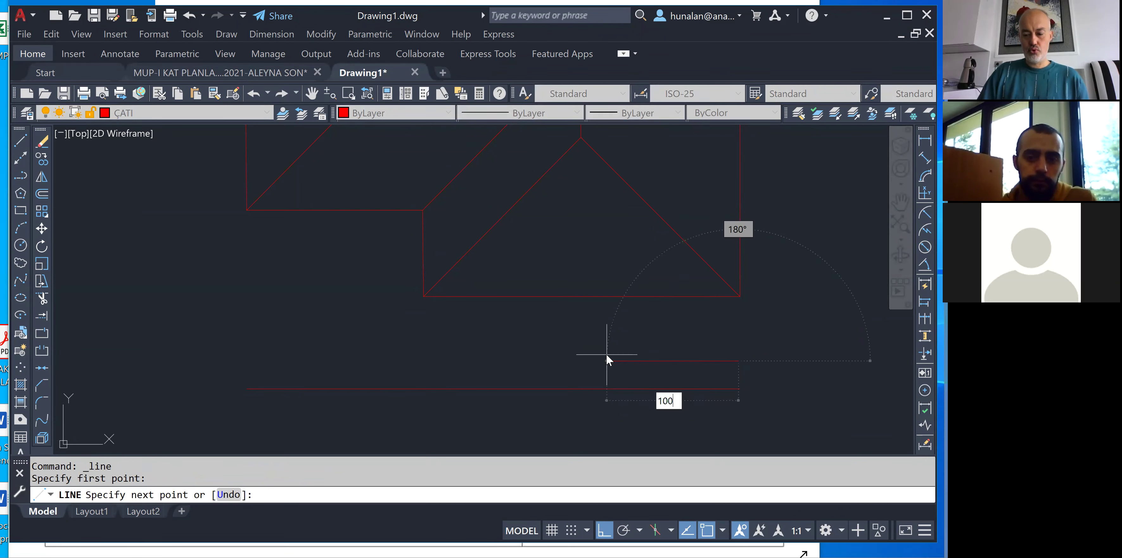
key("Return")
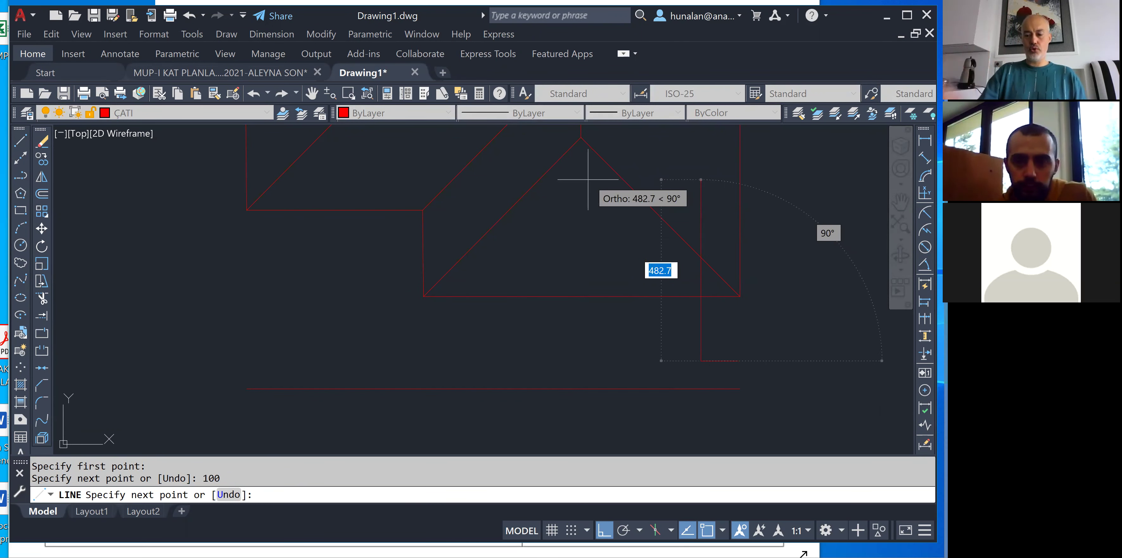
type("33")
key("Return")
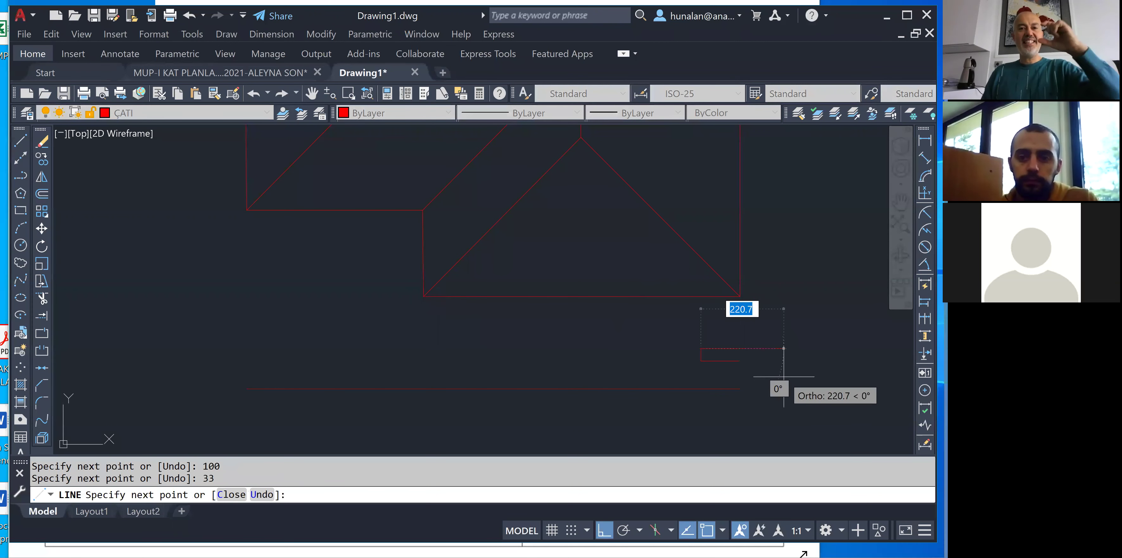
type("c")
key("Return")
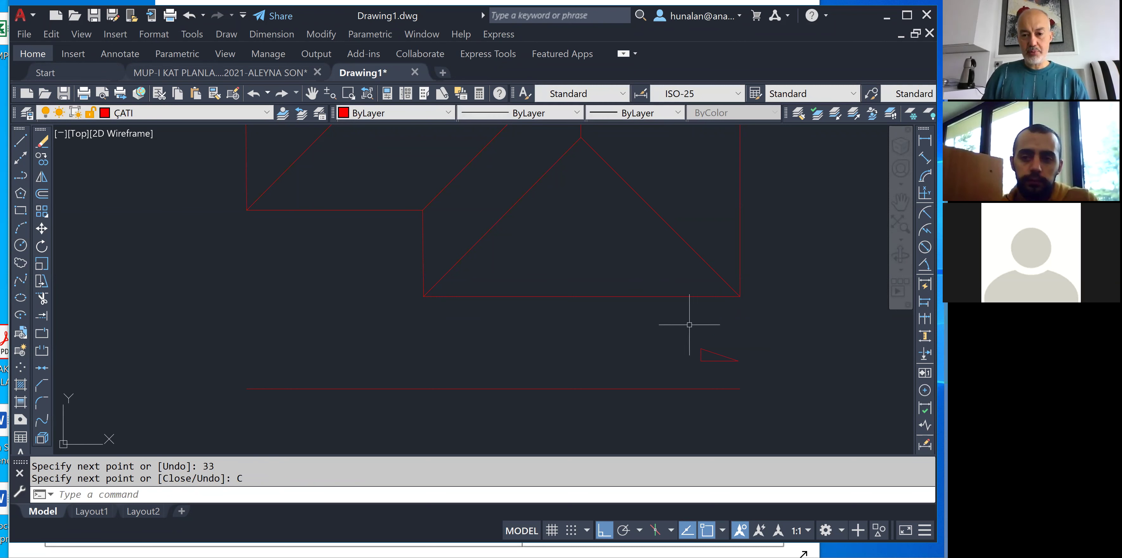
Move the triangle's sloped line so its lower right end meets the base line's right end.
left_click(714, 352)
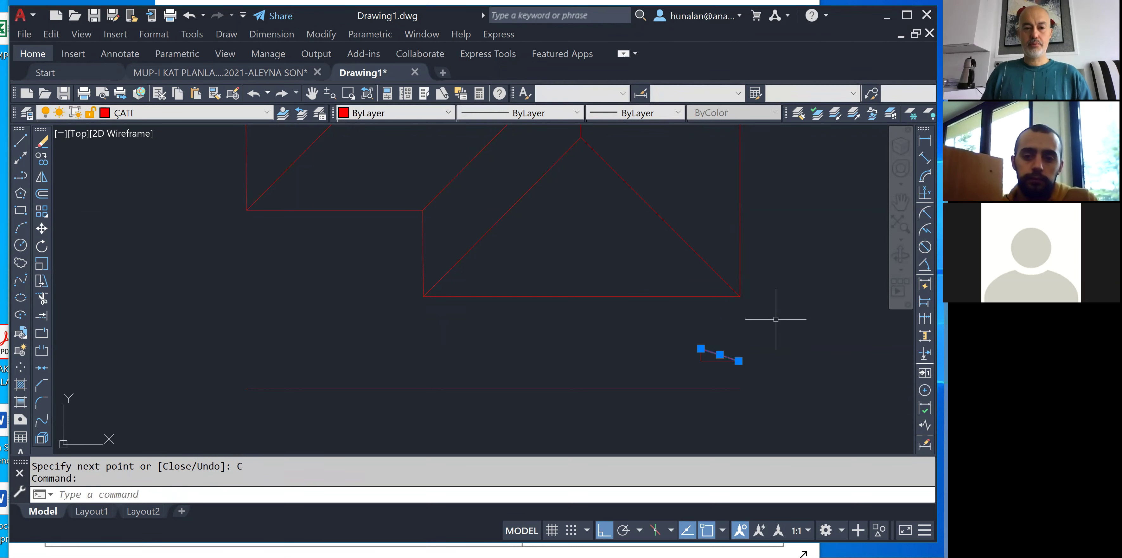
left_click(41, 228)
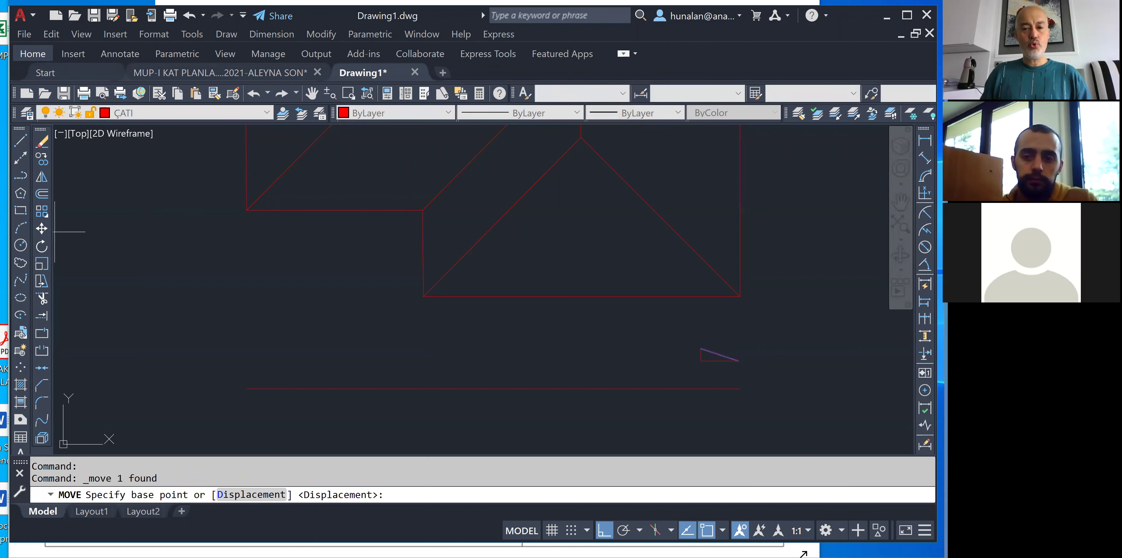
left_click(738, 360)
left_click(744, 374)
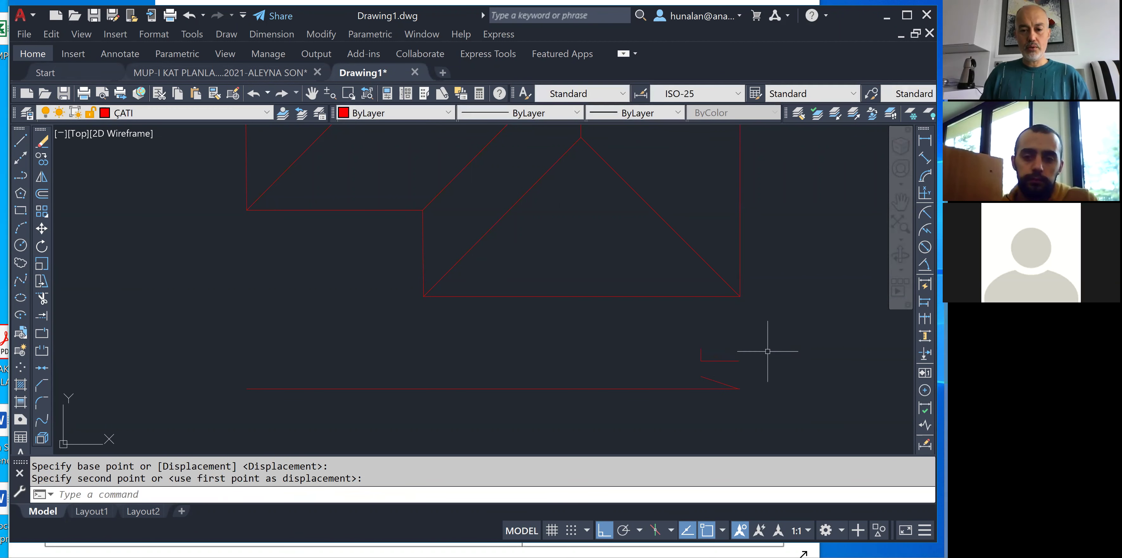
Erase the remaining horizontal and vertical lines of the slope triangle.
left_click(746, 345)
left_click(692, 365)
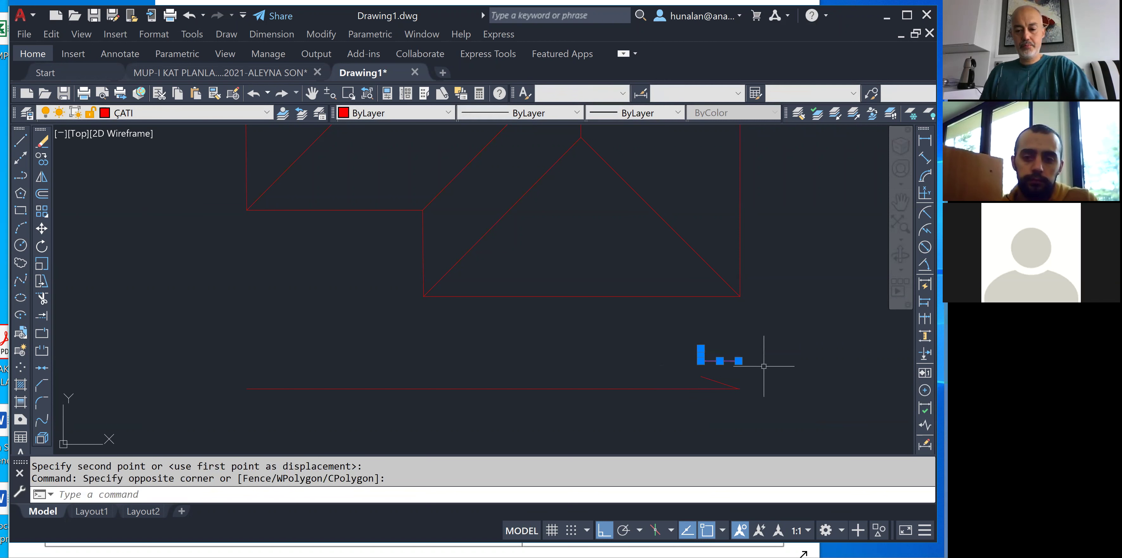
key("Delete")
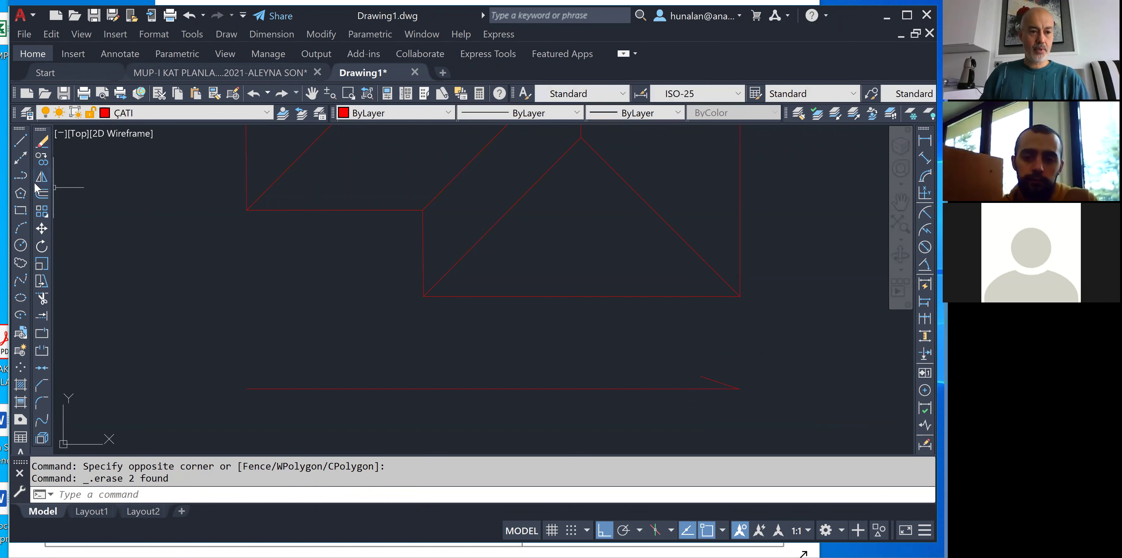
With Midpoint and Perpendicular snaps on, mirror the slope line about a vertical axis through the longer base line's midpoint, keeping the original.
left_click(42, 176)
left_click(570, 338)
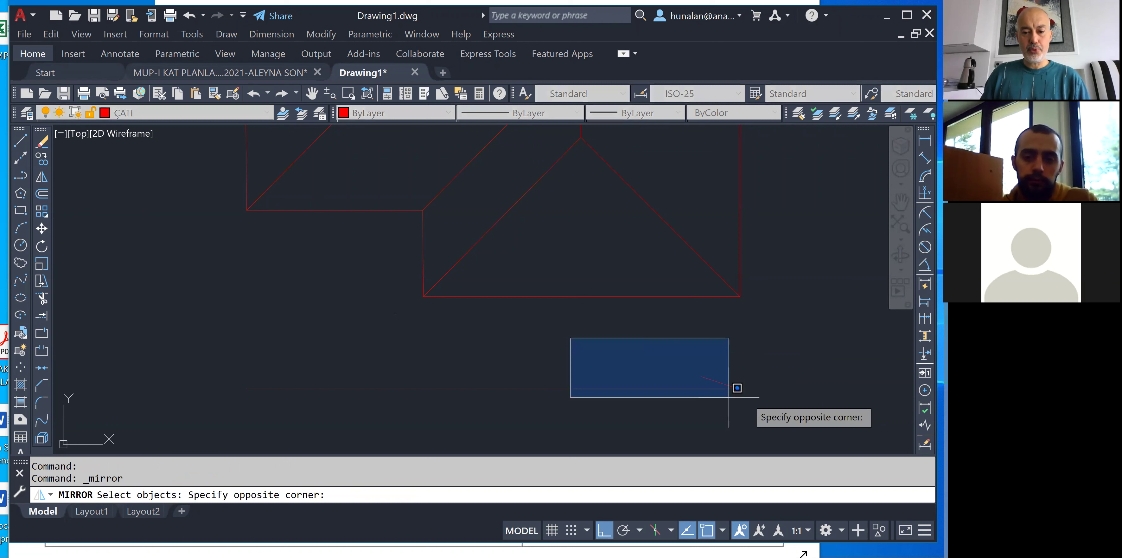
left_click(779, 403)
key("Return")
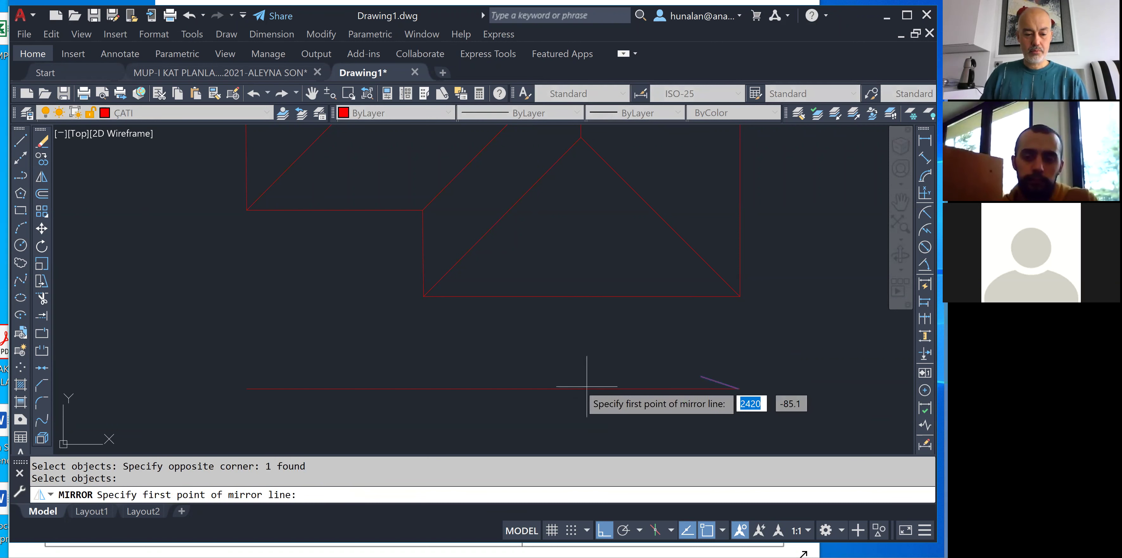
right_click(578, 370, "shift")
left_click(629, 319)
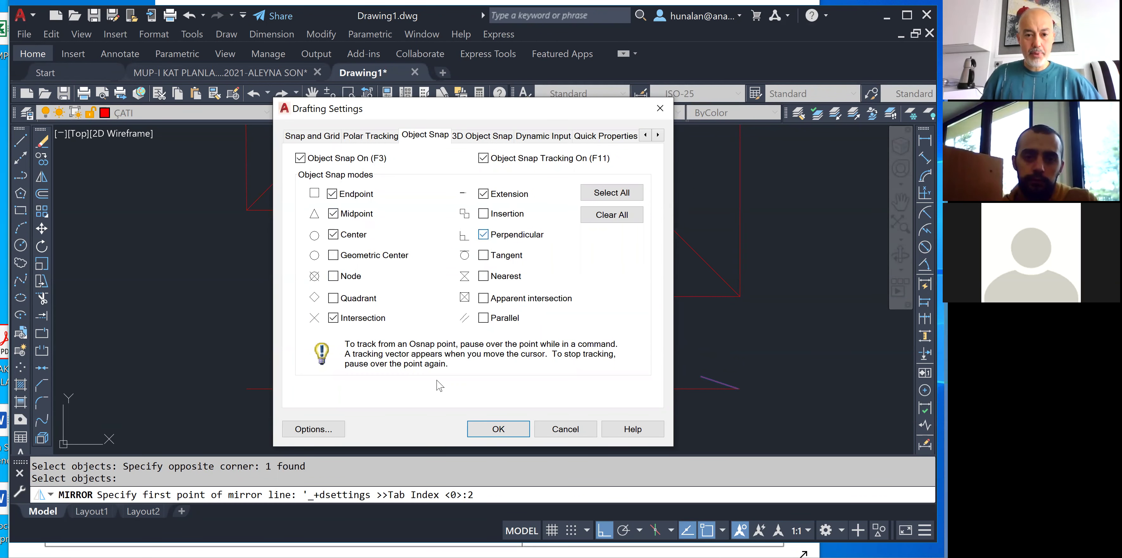
left_click(499, 428)
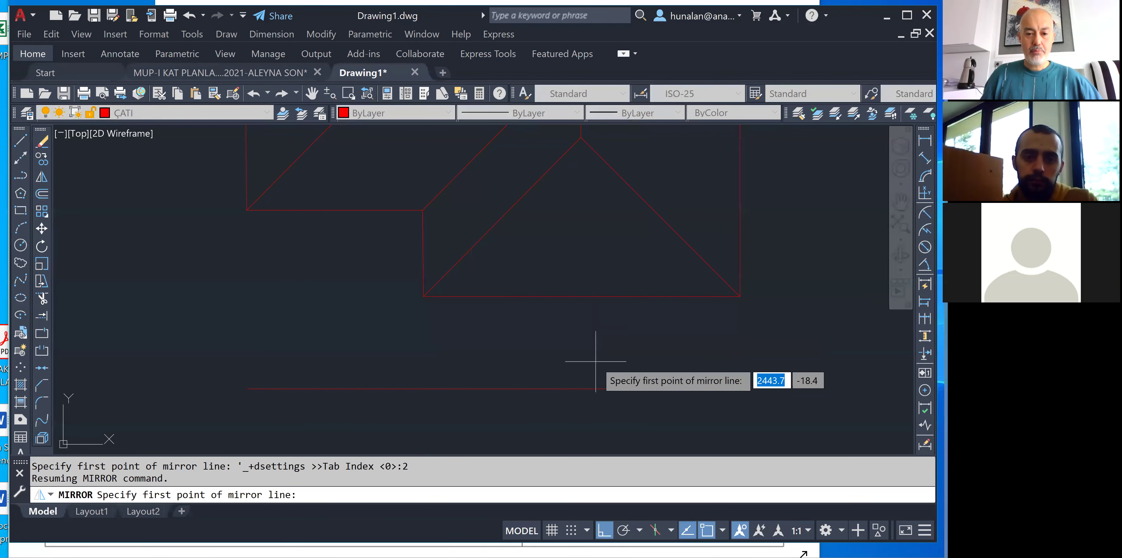
left_click(600, 387)
left_click(589, 331)
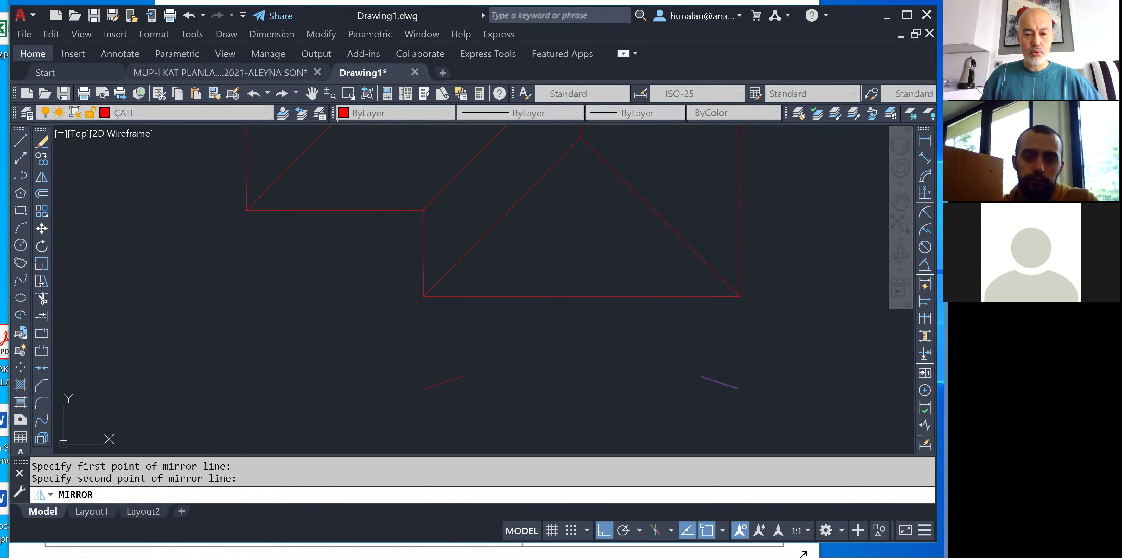
key("Return")
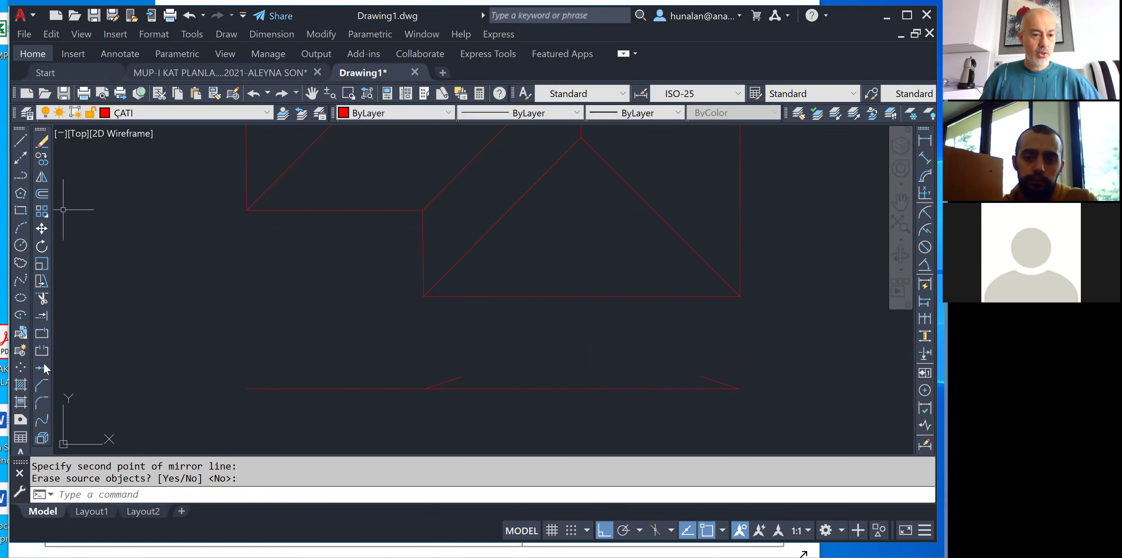
Fillet the two opposing slope lines with radius 0 so they meet at the gable's peak.
type("f")
key("Return")
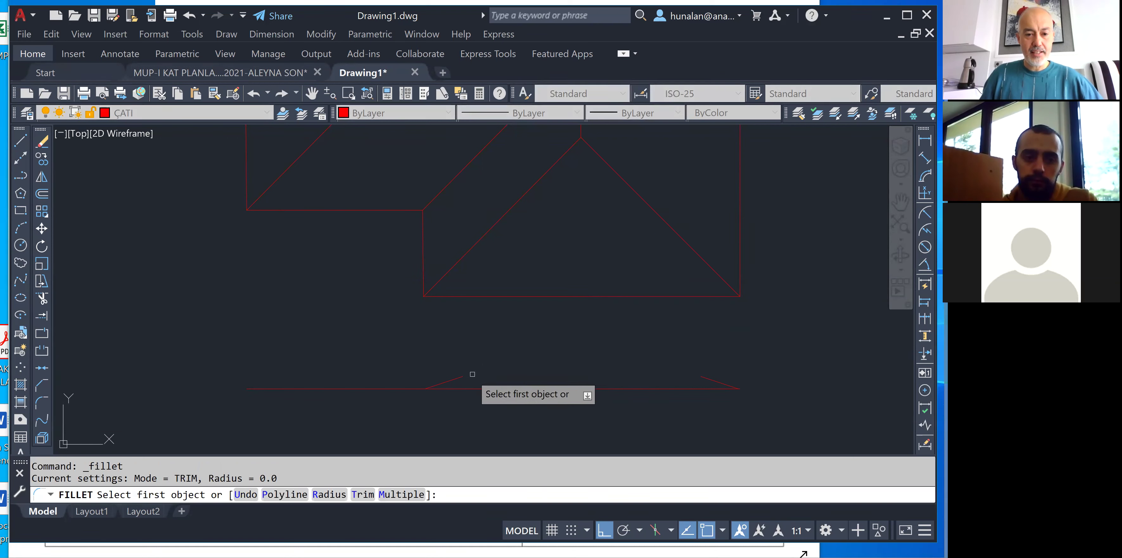
left_click(449, 380)
left_click(703, 377)
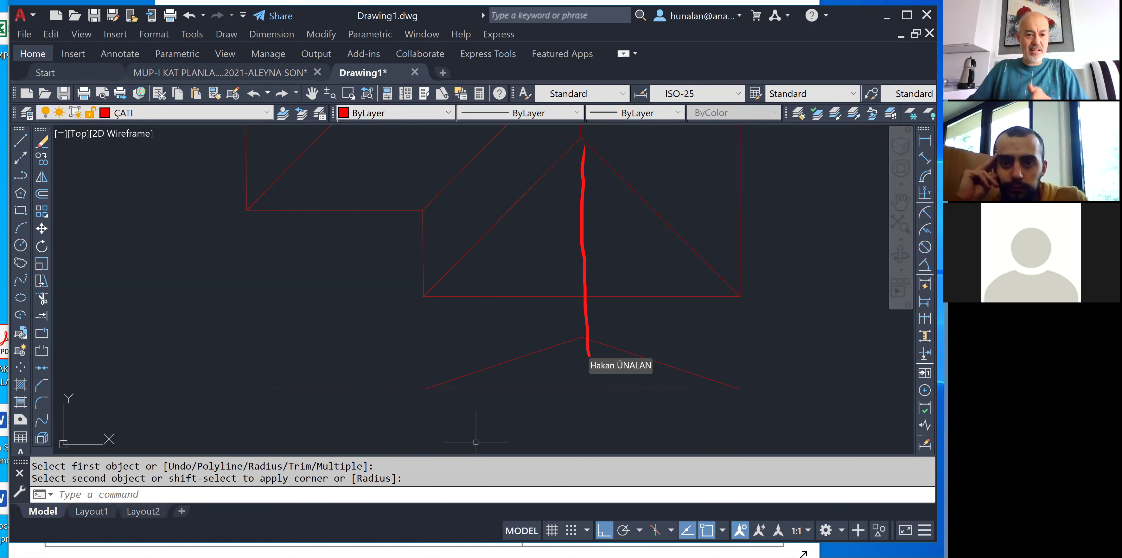
scroll(556, 311, "down", 2)
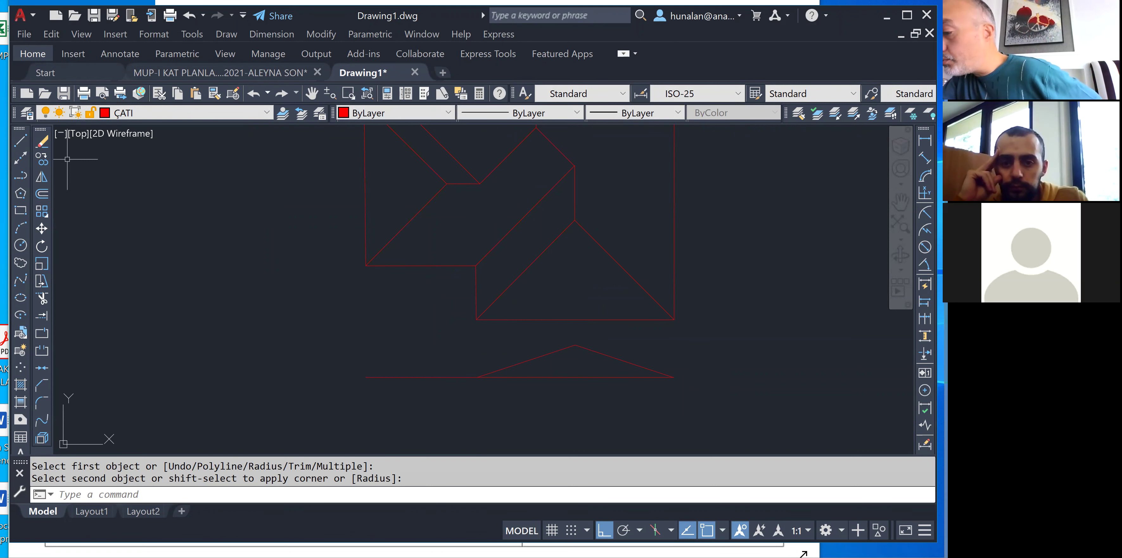
left_click_drag(448, 178, 444, 382)
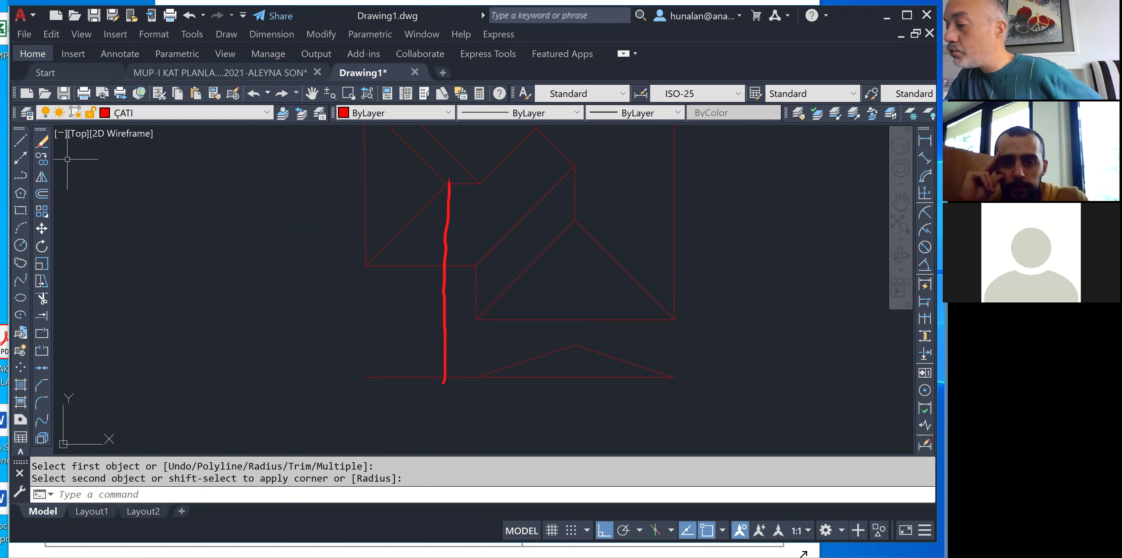
mouse_move(522, 362)
left_mouse_down()
mouse_move(508, 374)
mouse_move(310, 378)
left_mouse_up()
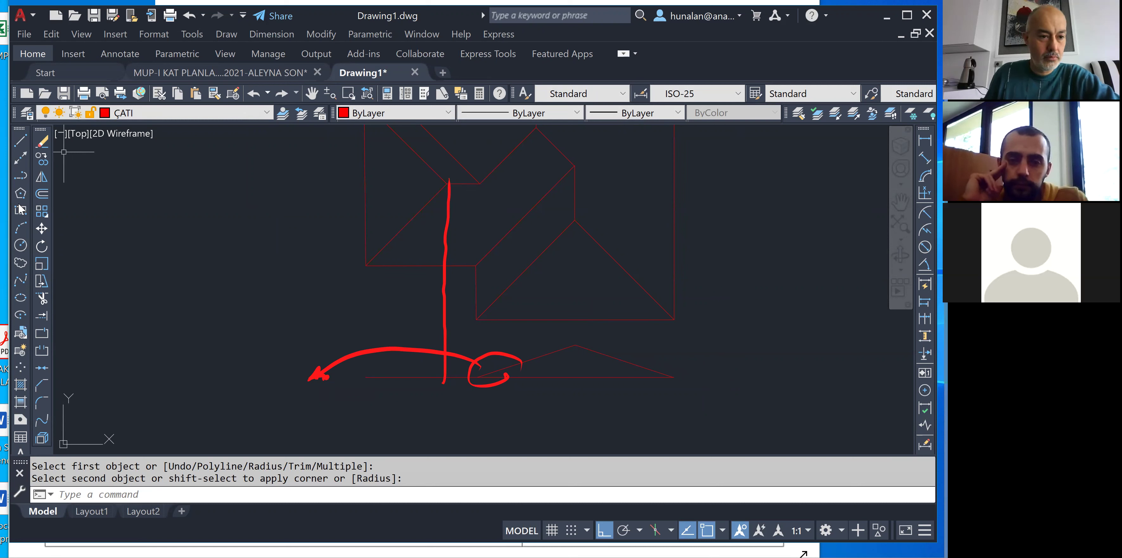
Draw a vertical projection line from the left end of the plan's short horizontal ridge down past the elevation base line.
left_click(20, 140)
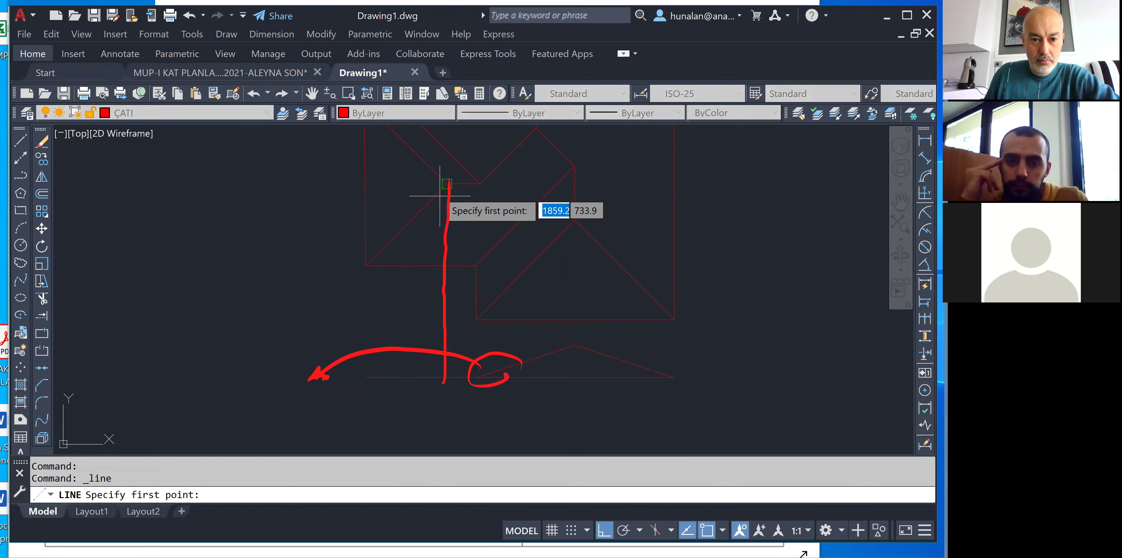
left_click(406, 184)
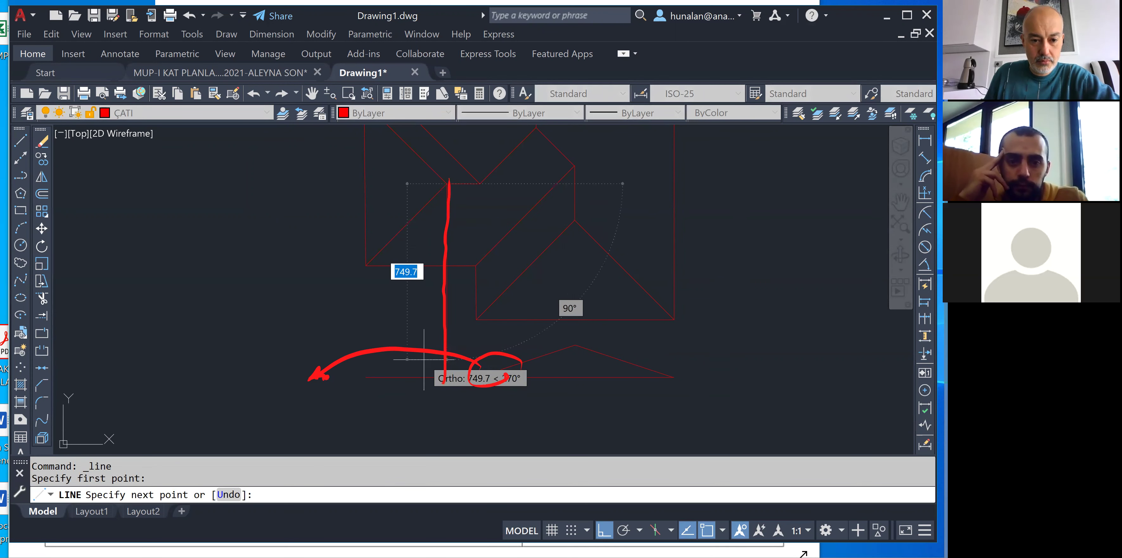
left_click(430, 427)
key("Return")
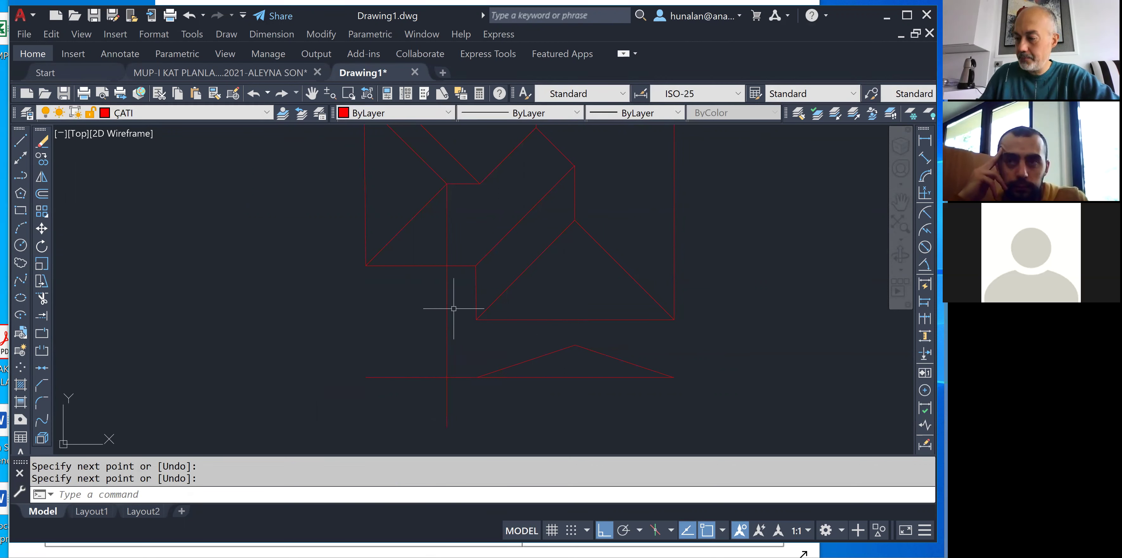
Copy the gable's left slope line from its lower end to the far left end of the base line.
left_click(41, 163)
left_click(554, 364)
mouse_move(536, 342)
left_mouse_down()
mouse_move(516, 335)
mouse_move(494, 351)
left_mouse_up()
key("Return")
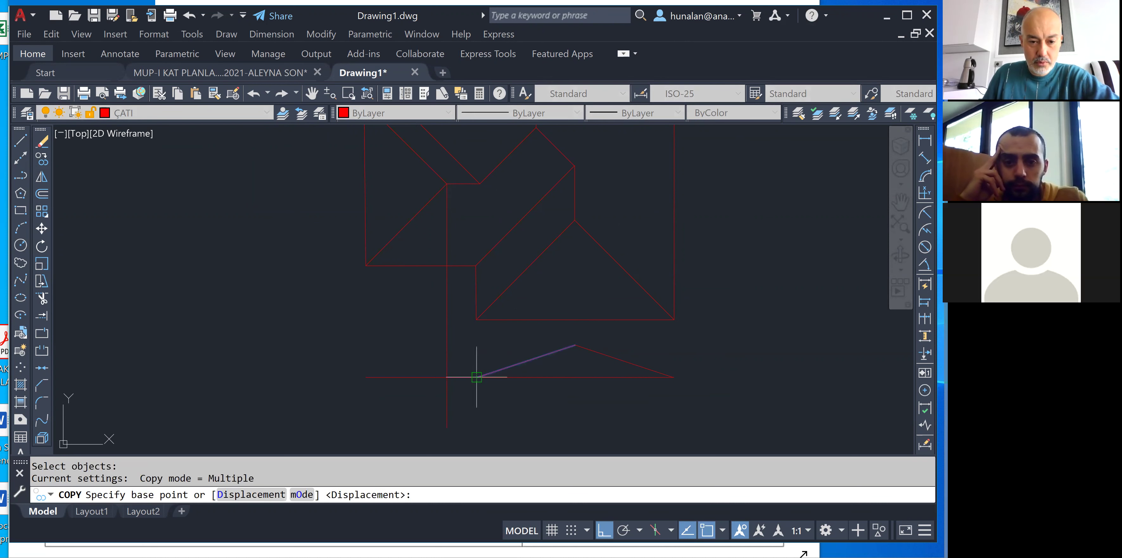
left_click(476, 377)
left_click(366, 377)
key("Return")
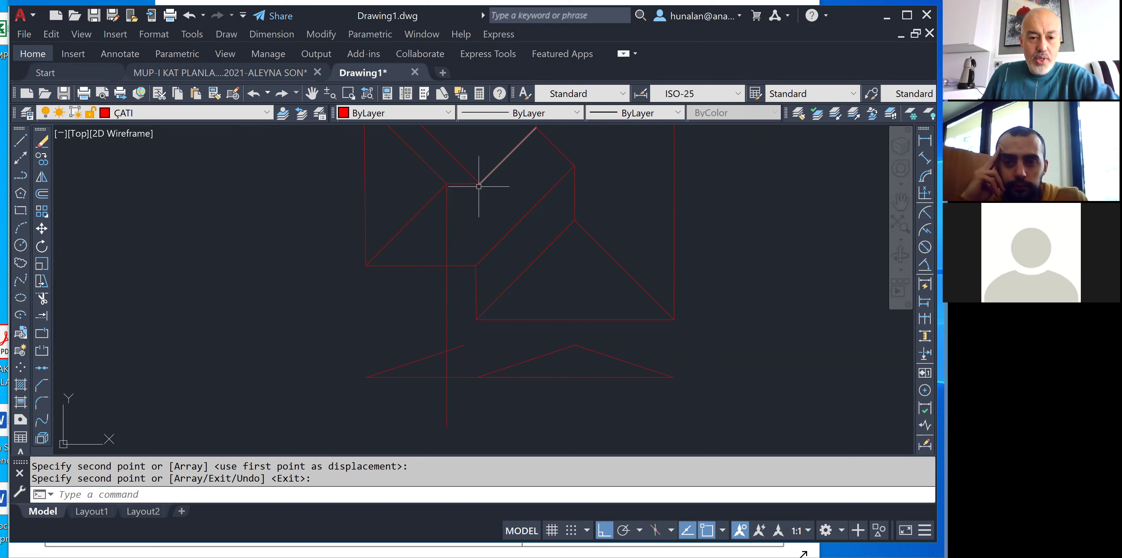
Draw a horizontal line over the plan's short ridge, from its left end to its right end.
left_click(20, 142)
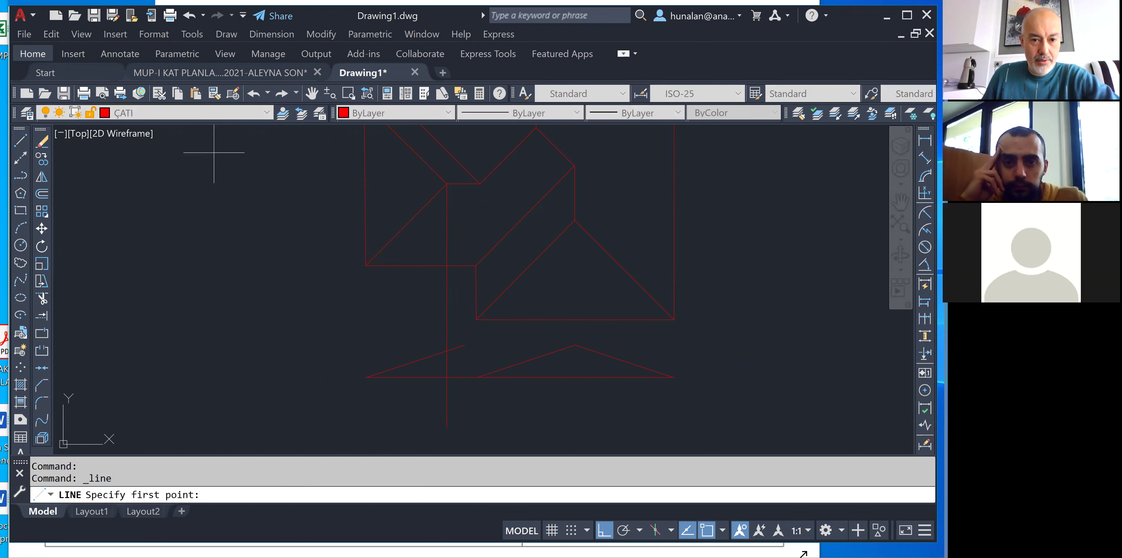
left_click(441, 181)
left_click(480, 183)
key("Return")
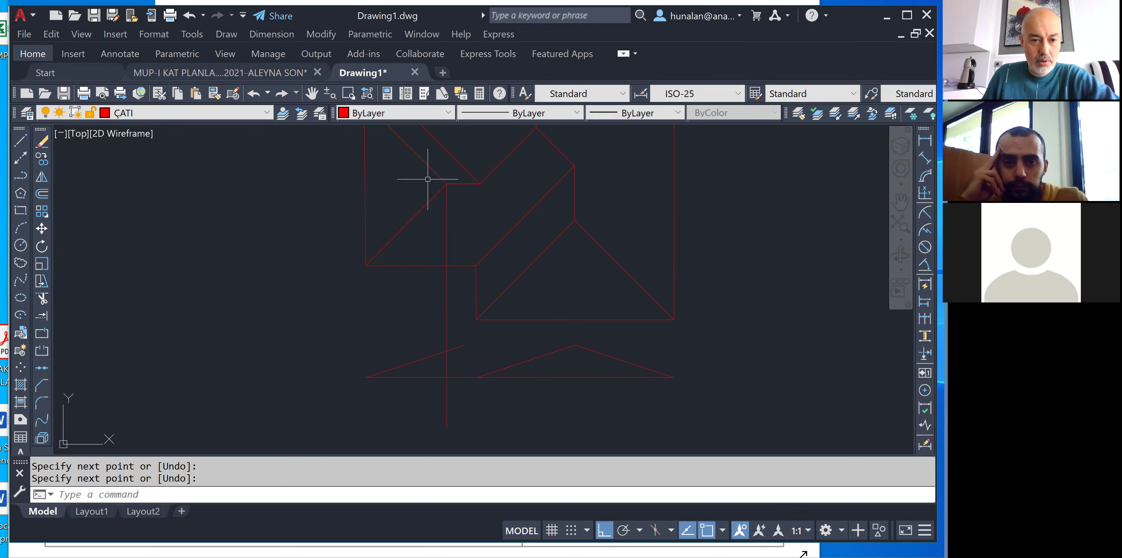
Move the new ridge line straight down so its left end sits where the projection line crosses the copied slope.
left_click(42, 228)
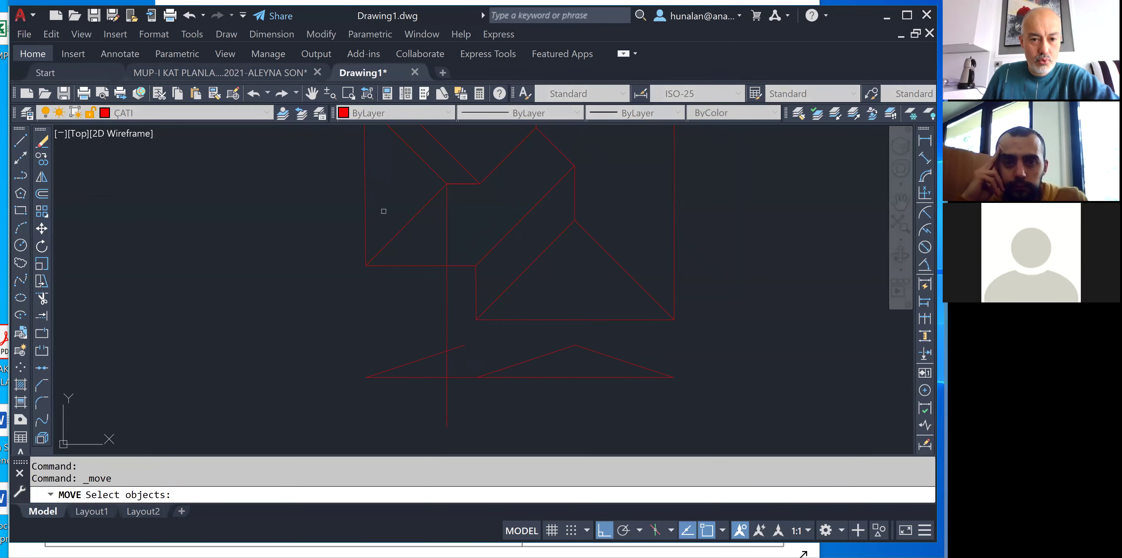
left_click(460, 184)
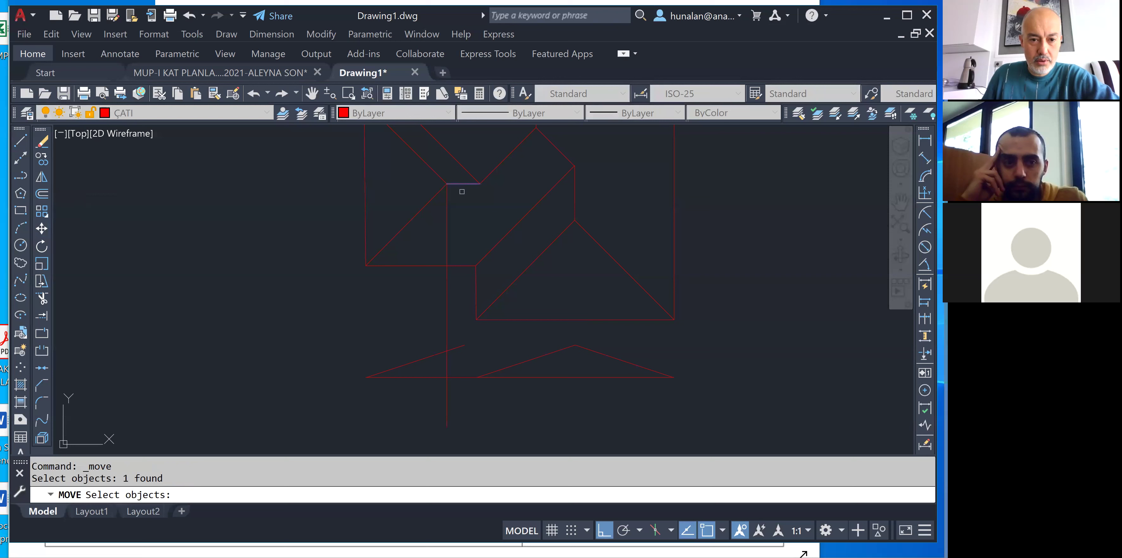
key("Return")
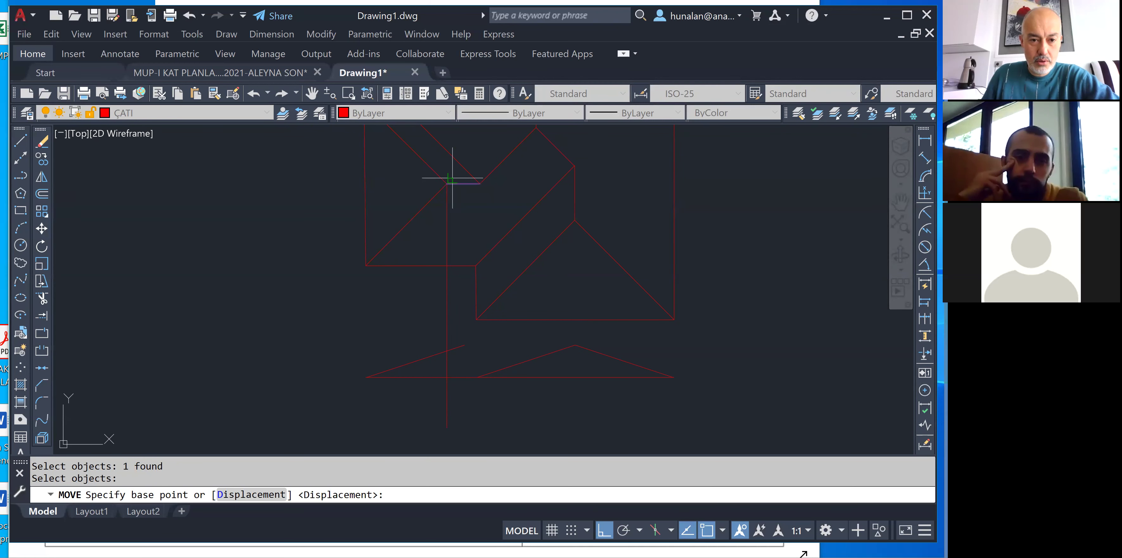
left_click(446, 183)
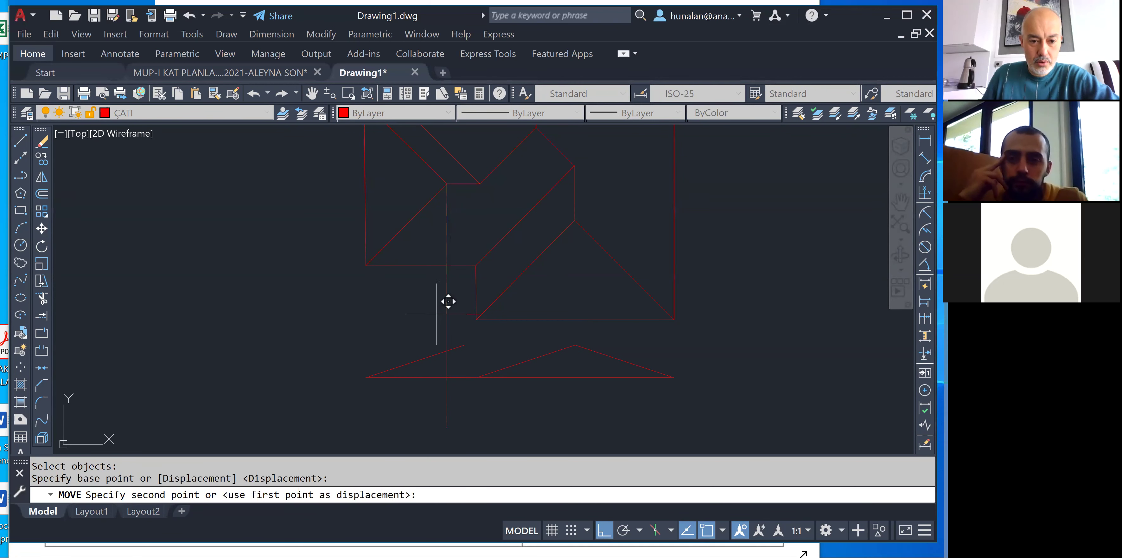
left_click(446, 350)
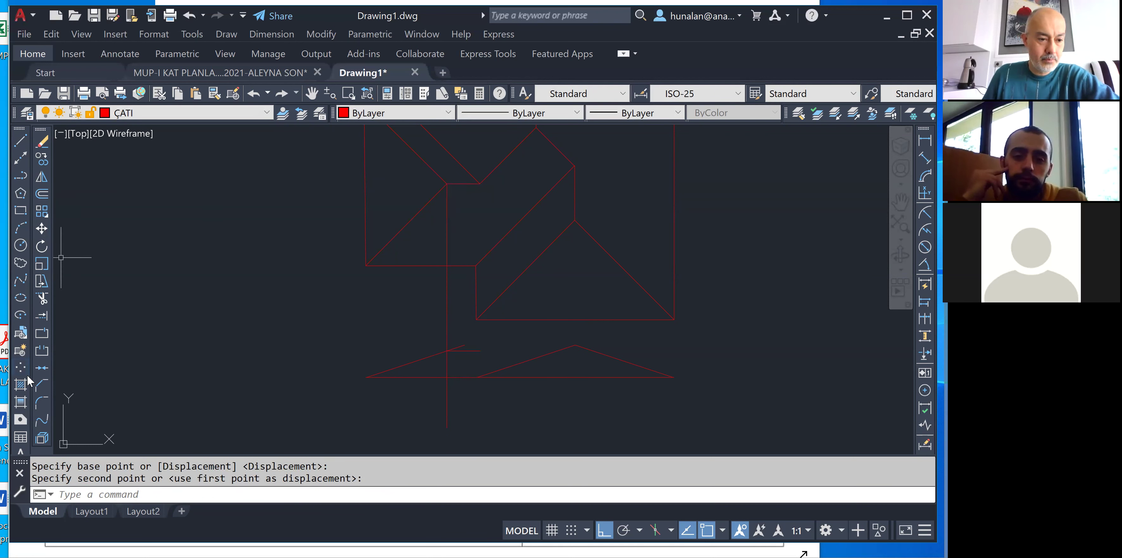
Fillet the copied left slope and the short ridge line with radius 0 to form a corner.
left_click(42, 401)
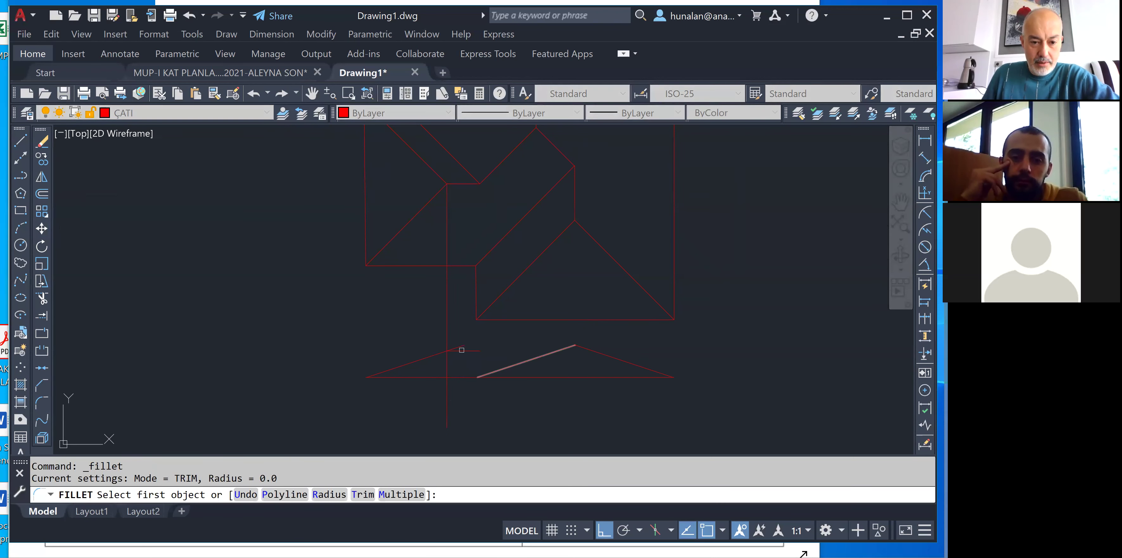
left_click(430, 356)
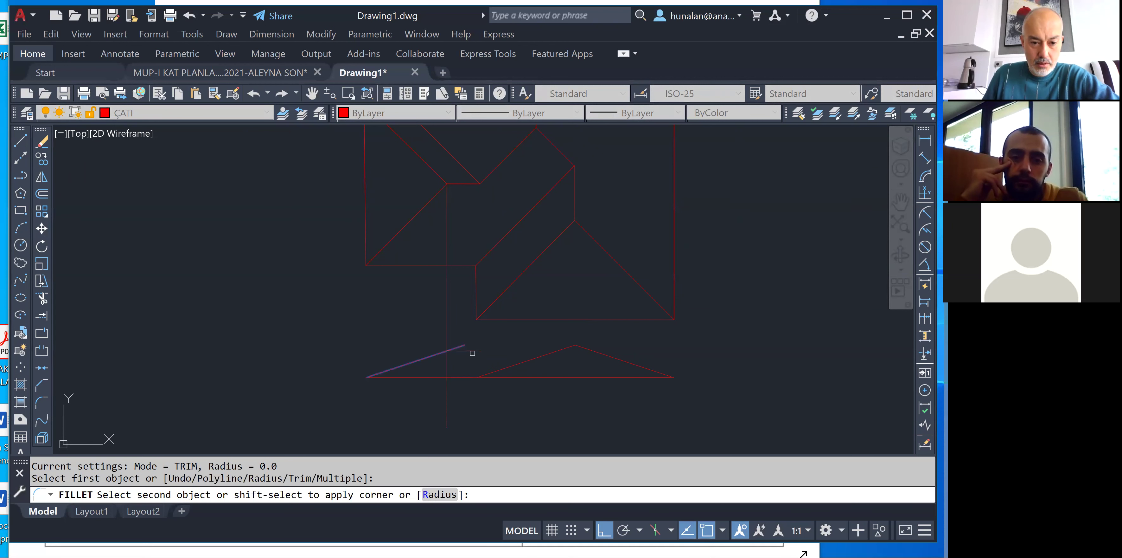
left_click(472, 352)
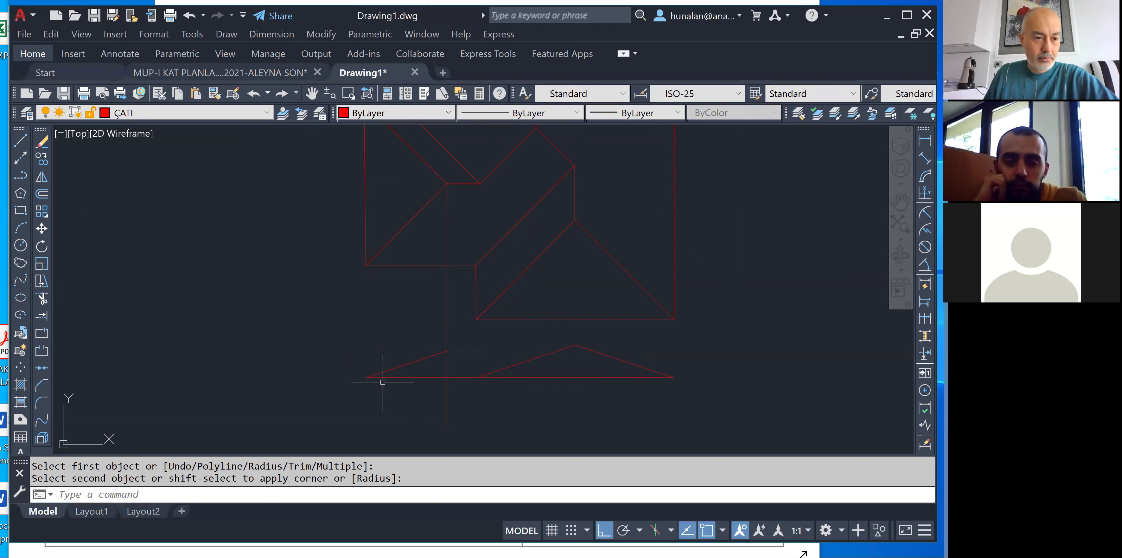
Copy the trimmed left slope line to the right end of the elevation's short ridge line.
left_click(41, 158)
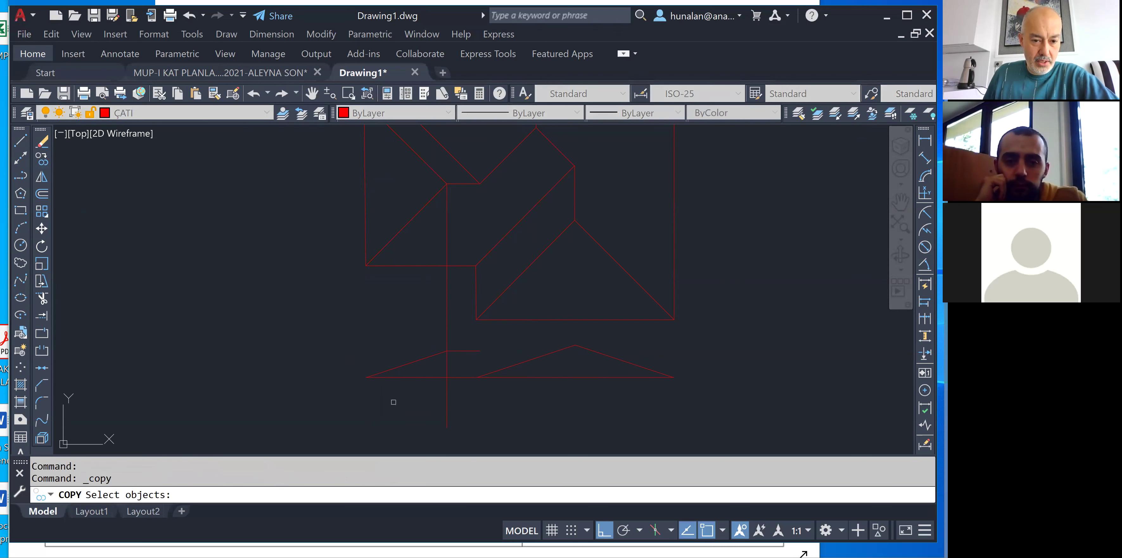
left_click(403, 365)
key("Return")
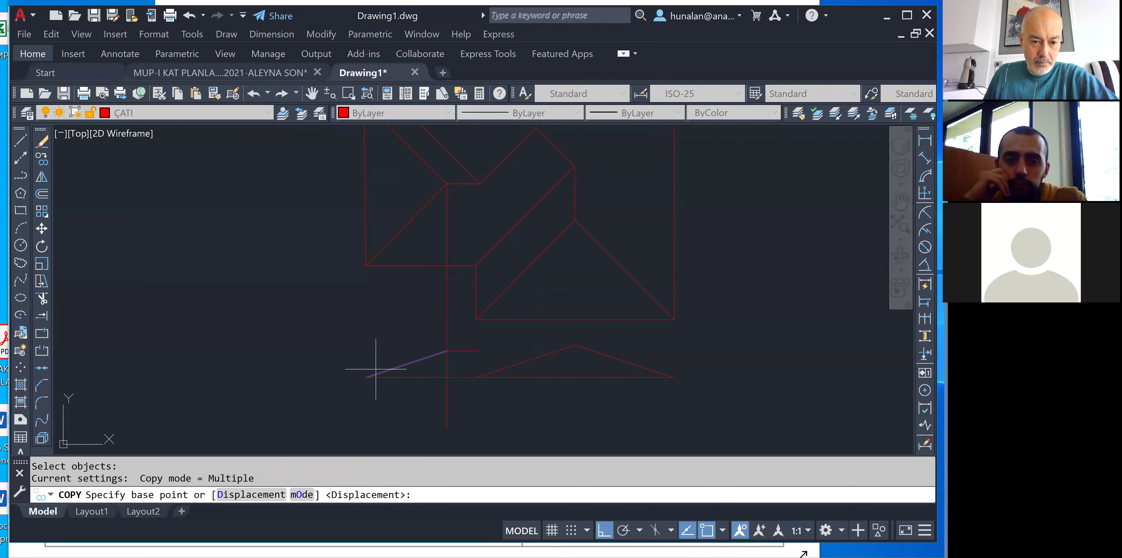
left_click(374, 370)
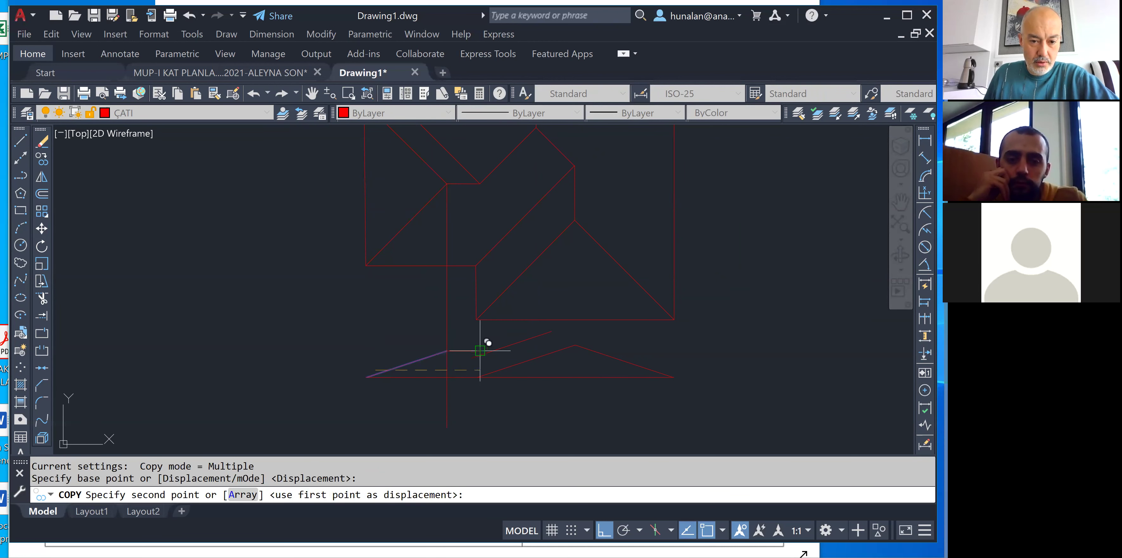
key("Return")
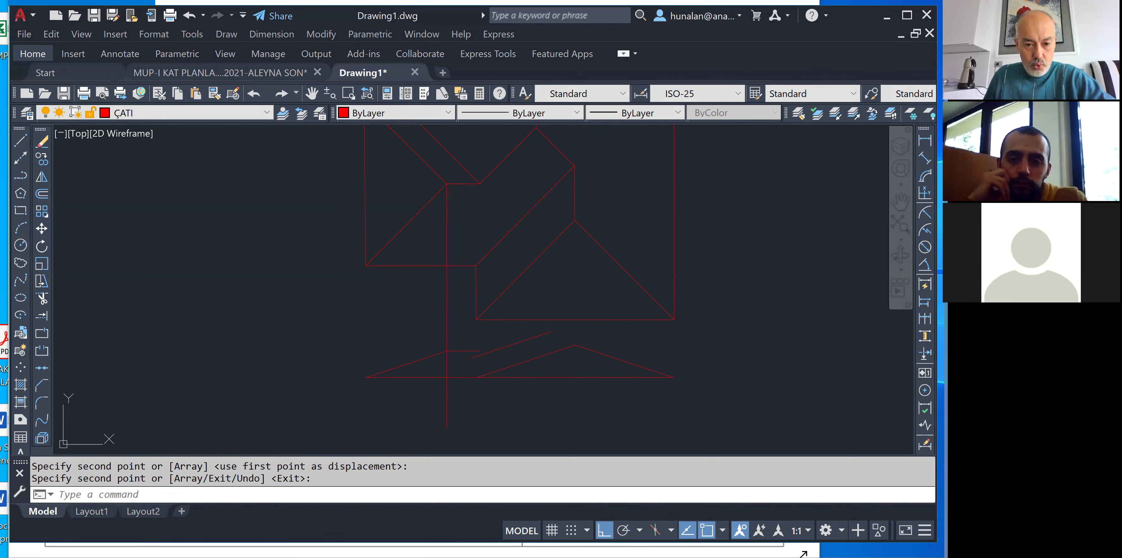
Move the copied slope line so its lower end meets the right end of the elevation's short ridge.
type("m")
key("Return")
left_click(531, 336)
key("Return")
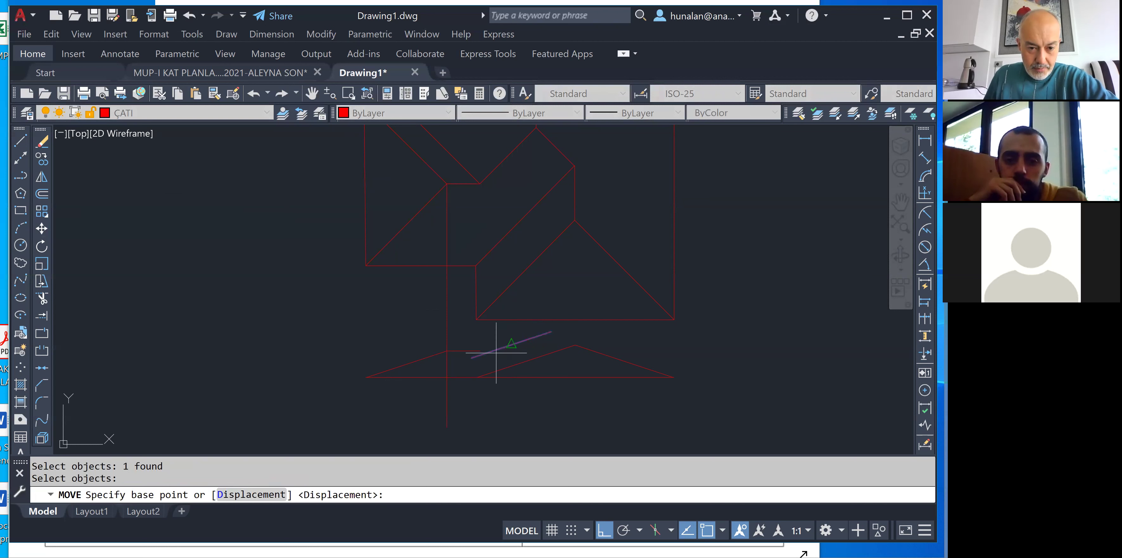
scroll(479, 355, "up", 2)
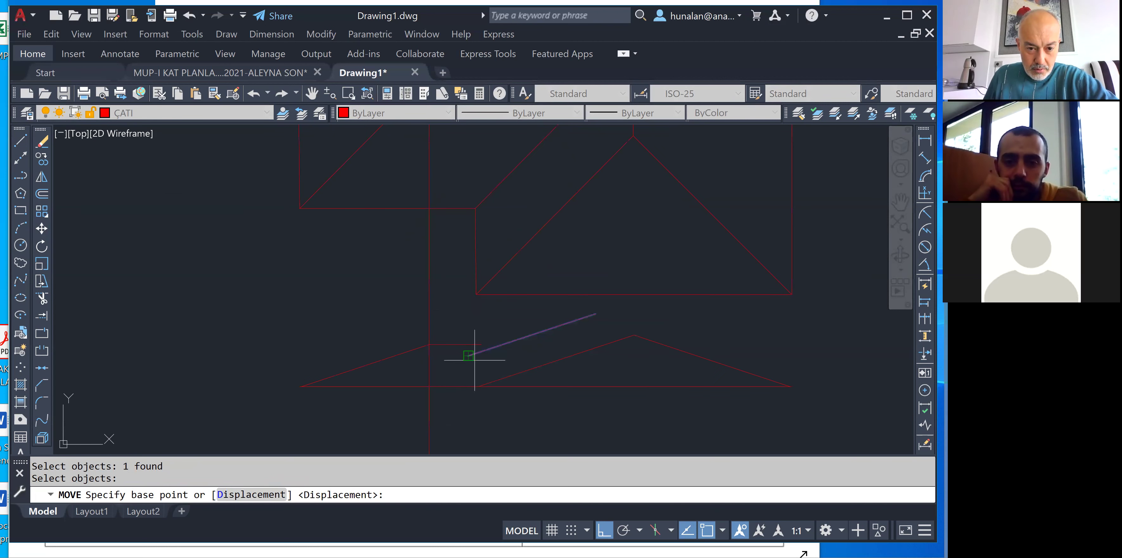
left_click(468, 355)
left_click(482, 344)
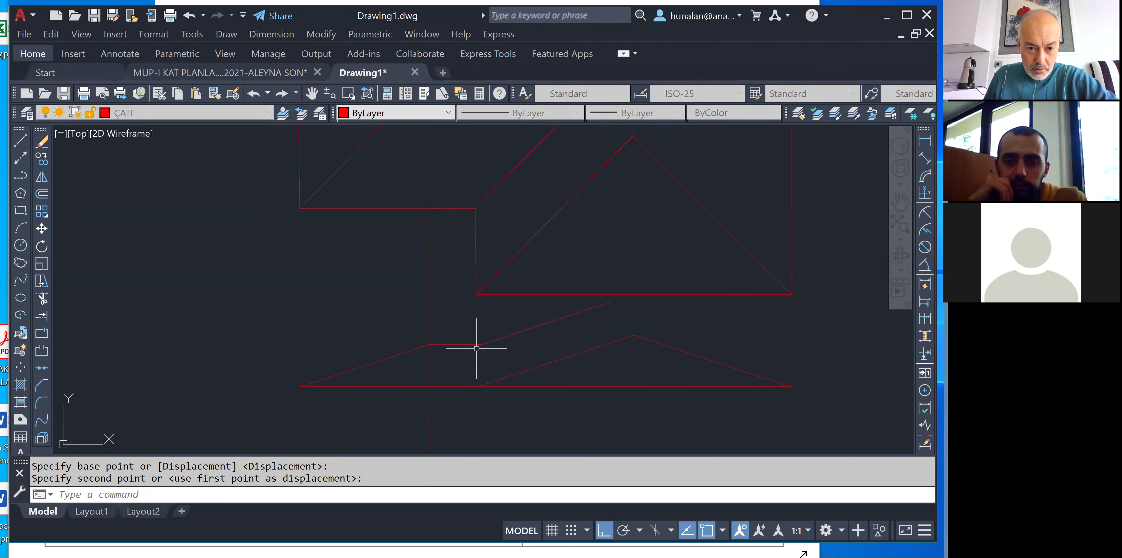
Draw a vertical projection line from the plan's upper ridge and hip junction down past the elevation's base line.
scroll(567, 290, "down", 2)
middle_click_drag(567, 290, 532, 322)
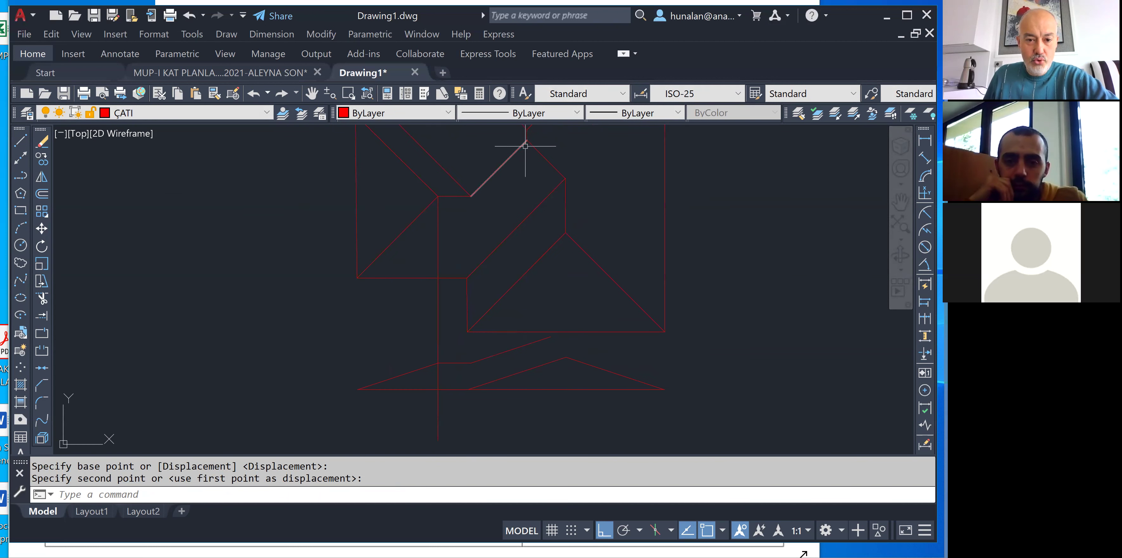
left_click(21, 141)
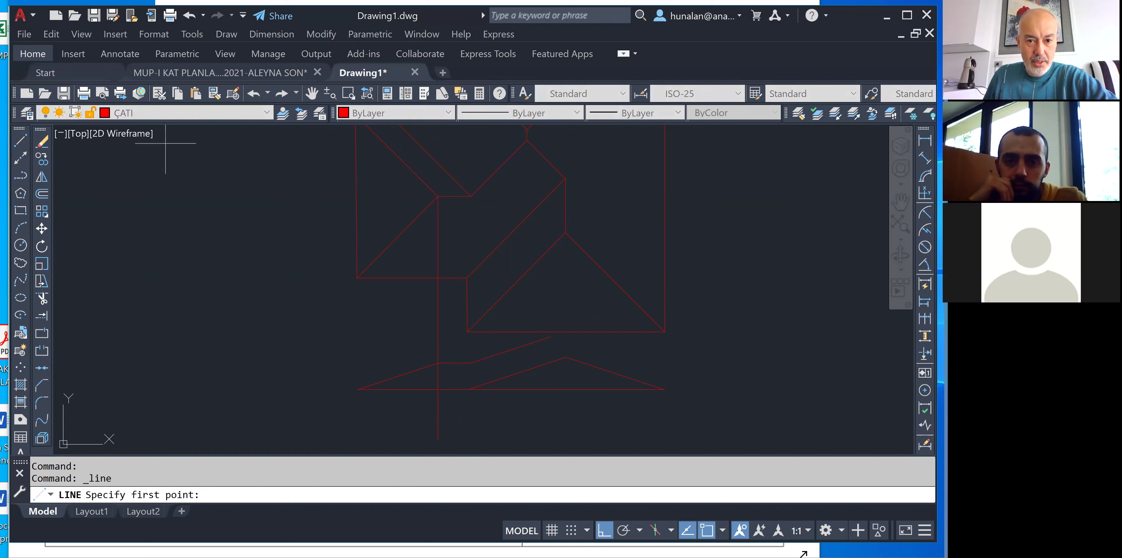
left_click(527, 140)
left_click(551, 439)
key("Return")
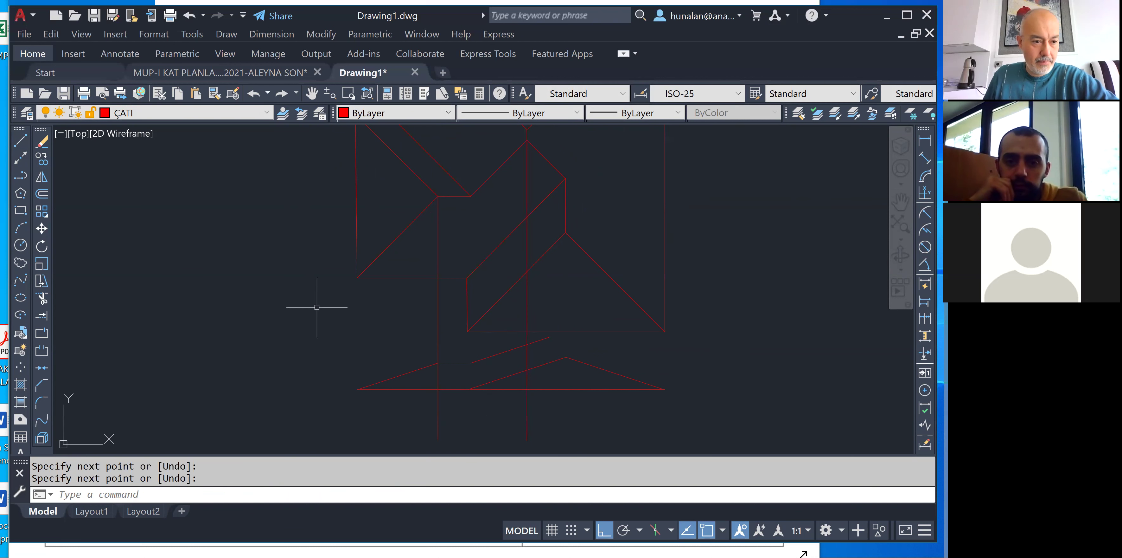
Fillet the upper slope line with the new vertical projection line to form a corner at the peak.
left_click(44, 405)
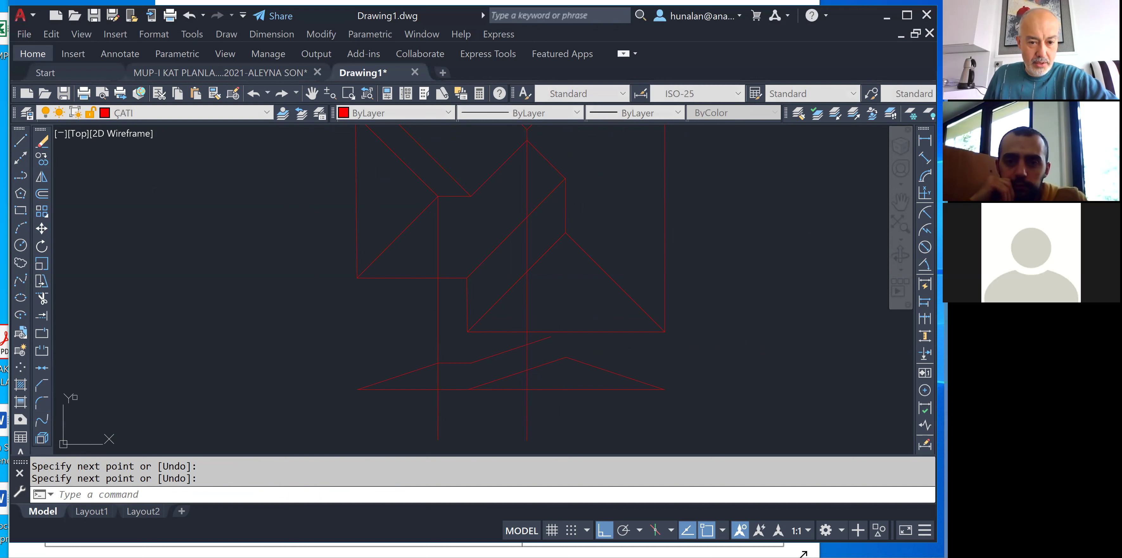
left_click(510, 351)
left_click(527, 353)
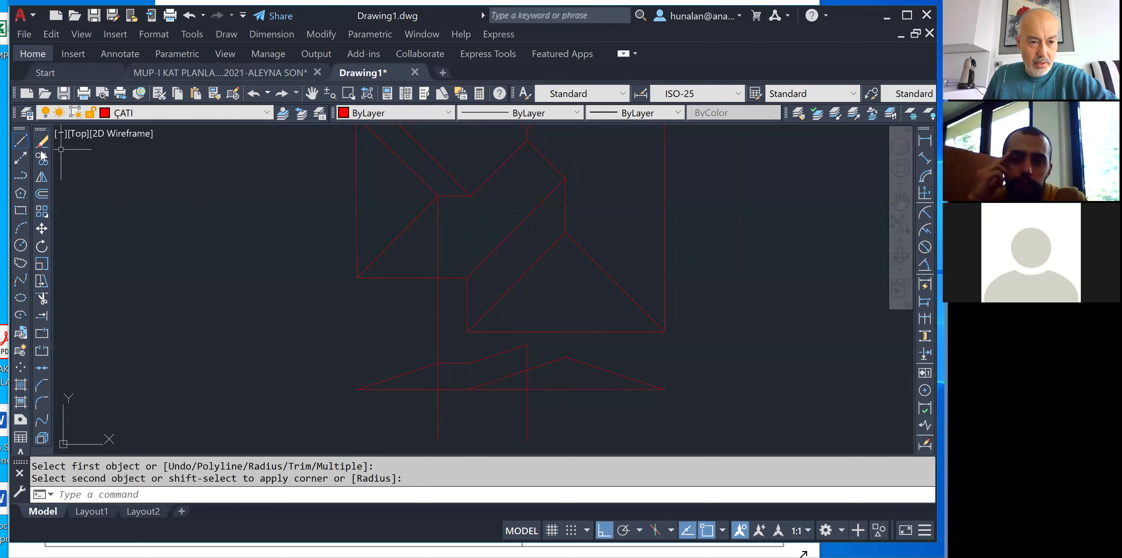
Draw a line from the elevation's highest peak to the apex of the lower right gable.
left_click(21, 140)
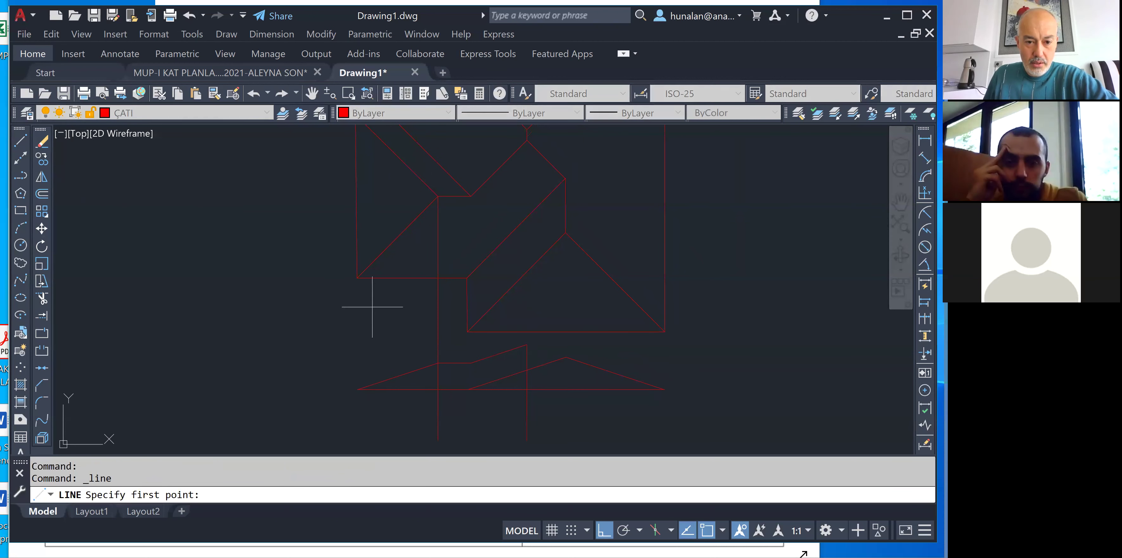
left_click(526, 344)
left_click(566, 357)
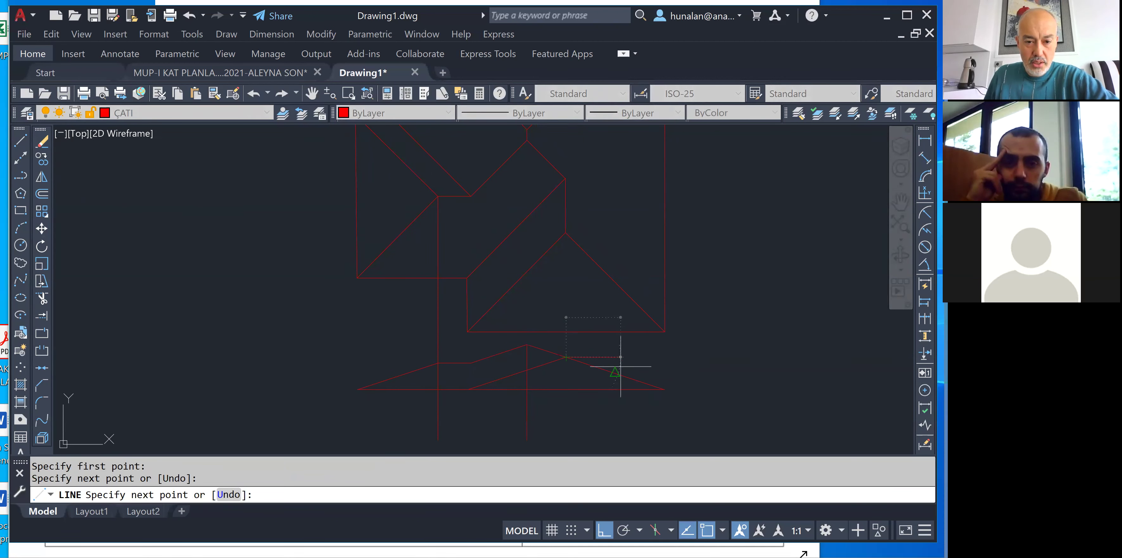
key("Return")
Erase the two vertical projection lines crossing the elevation.
left_click(559, 405)
left_click(415, 434)
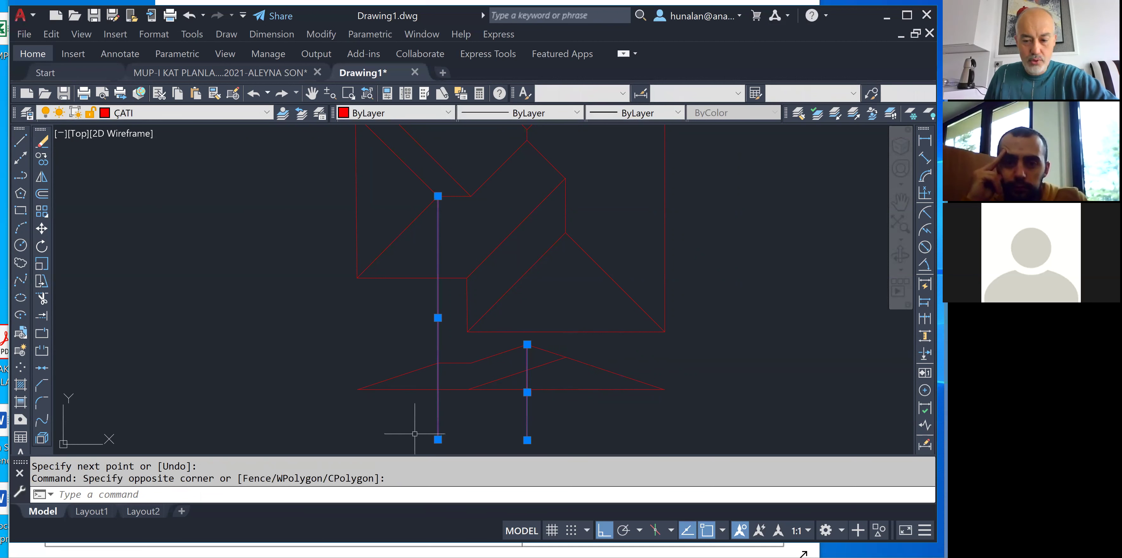
key("Delete")
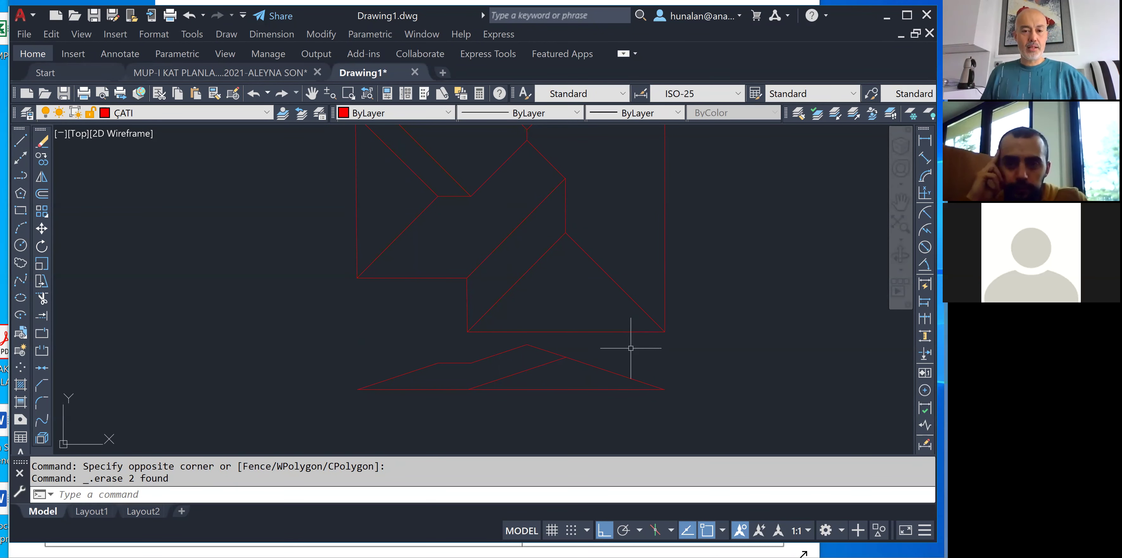
Rotate the roof plan together with its elevation by 270 degrees.
scroll(553, 281, "down", 2)
scroll(649, 331, "down", 2)
mouse_move(664, 313)
middle_mouse_down()
mouse_move(531, 275)
mouse_move(508, 307)
middle_mouse_up()
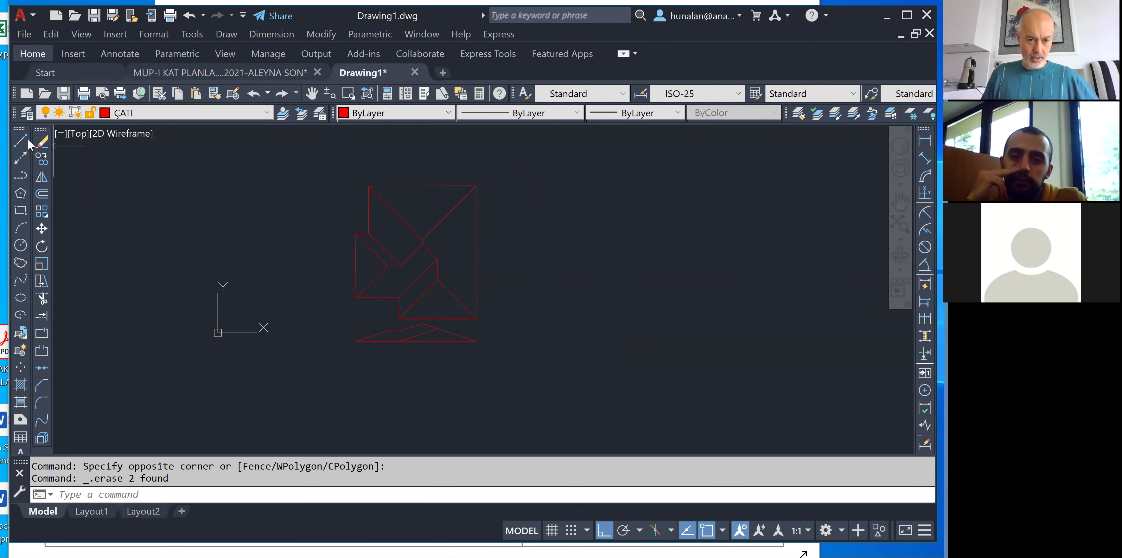
left_click(42, 246)
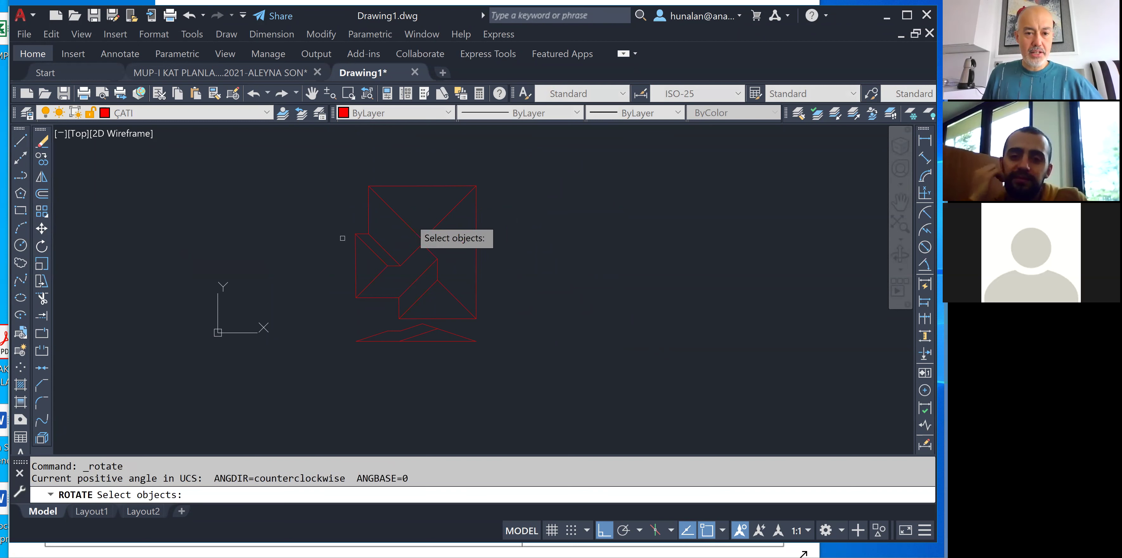
left_click(513, 148)
left_click(270, 398)
key("Return")
left_click(525, 307)
left_click(526, 318)
scroll(539, 290, "up", 2)
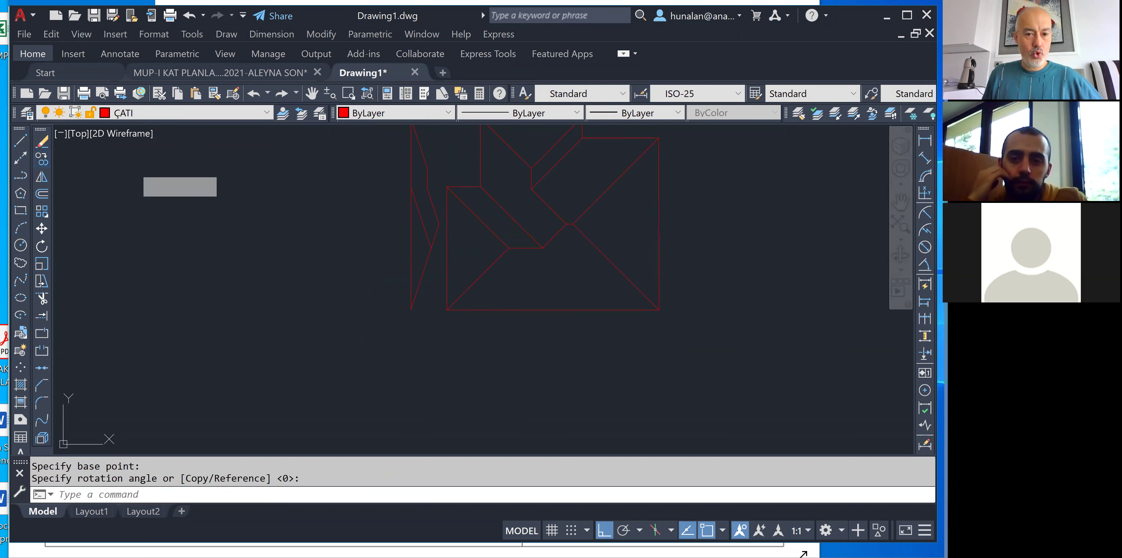
Copy the rotated elevation's two outer slope lines horizontally into the empty space on its left.
left_click(42, 160)
left_click(424, 156)
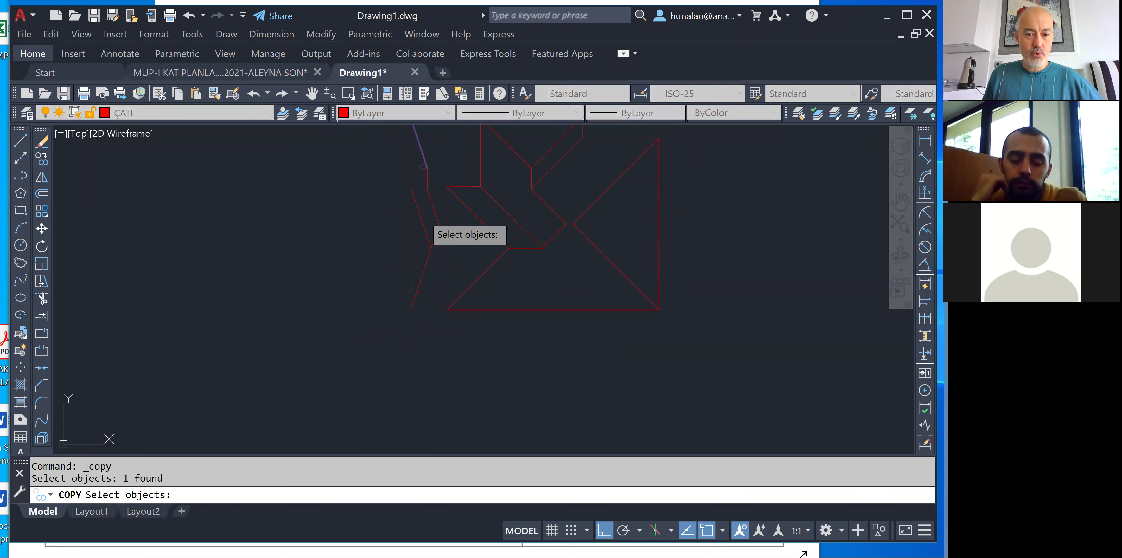
left_click(434, 262)
left_click(423, 277)
left_click(420, 279)
left_click(413, 299)
key("Return")
left_click(407, 267)
left_click(283, 267)
key("Return")
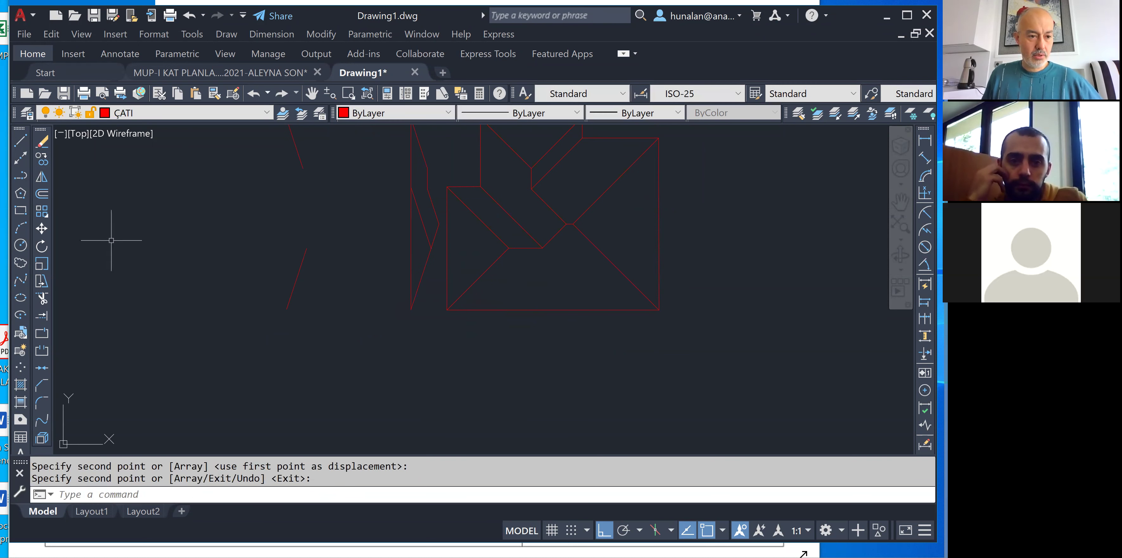
Rotate the two copied slope lines a quarter turn counterclockwise.
left_click(42, 283)
left_click(40, 248)
left_click(348, 148)
left_click(279, 294)
key("Return")
left_click(305, 303)
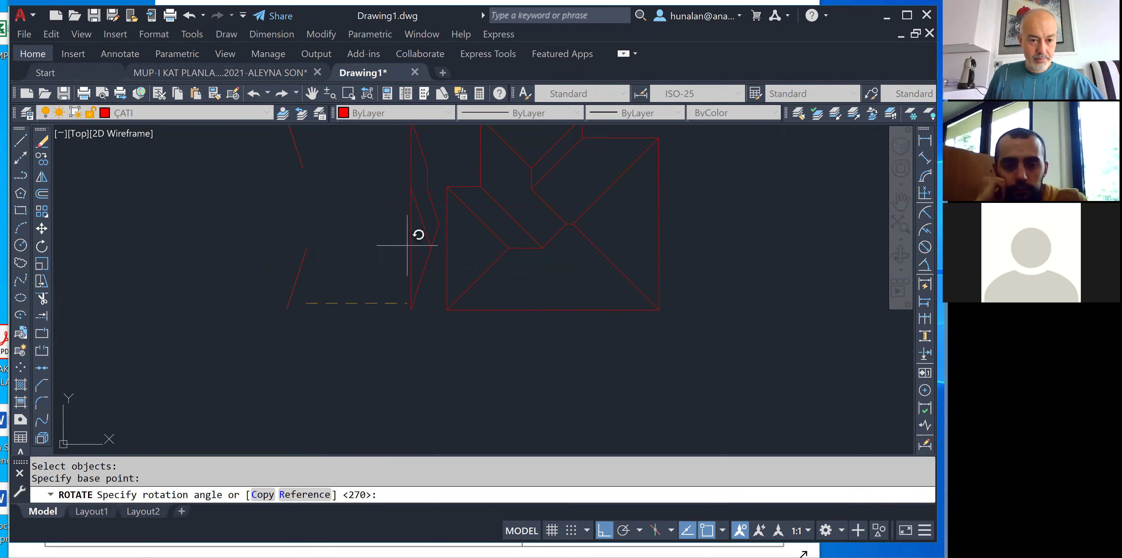
left_click(338, 188)
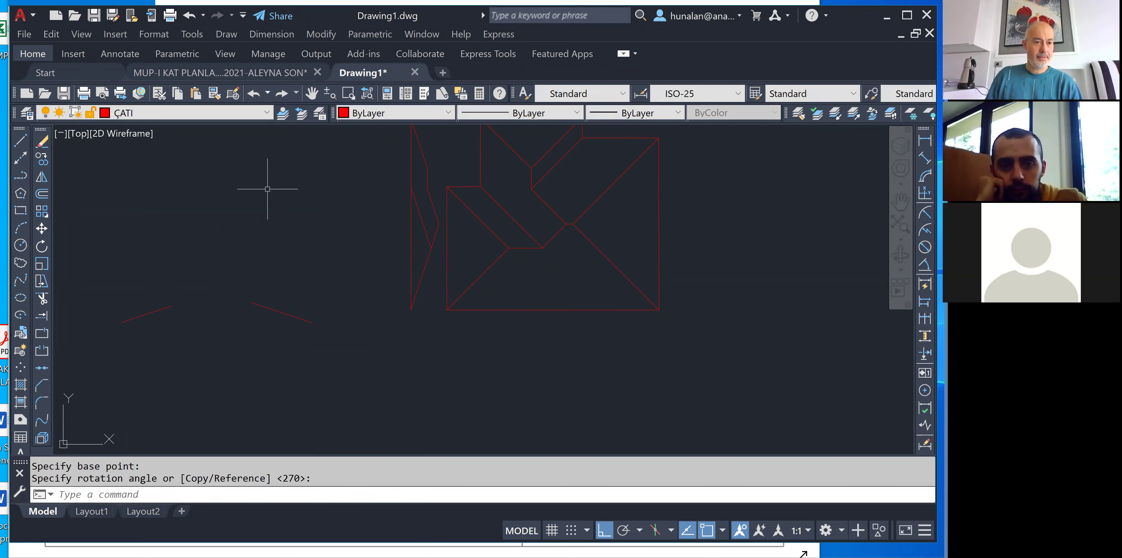
Draw a line down from the rotated plan's lower left corner and horizontally to below its lower right corner.
left_click(21, 141)
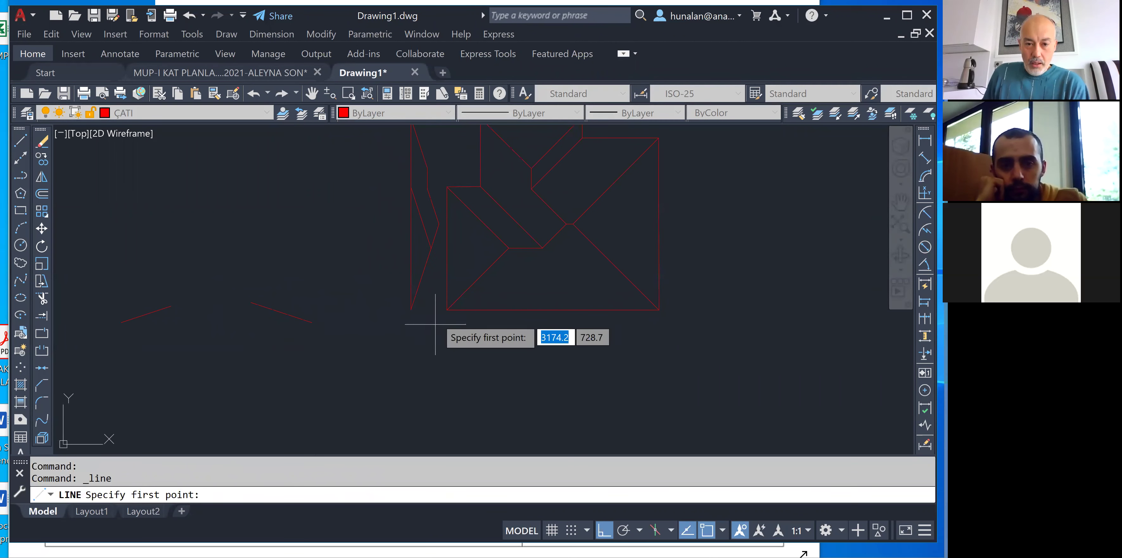
left_click(447, 310)
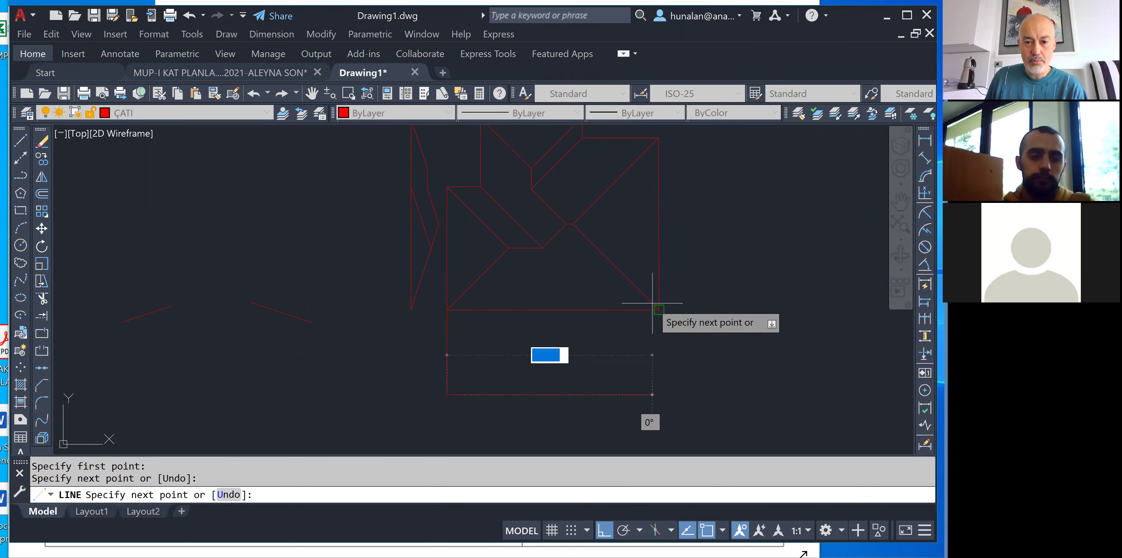
left_click(658, 344)
key("Return")
Erase the vertical segment between the plan and the new base line, keeping the horizontal one.
left_click(556, 350)
mouse_move(549, 357)
left_mouse_down()
mouse_move(432, 375)
mouse_move(329, 415)
left_mouse_up()
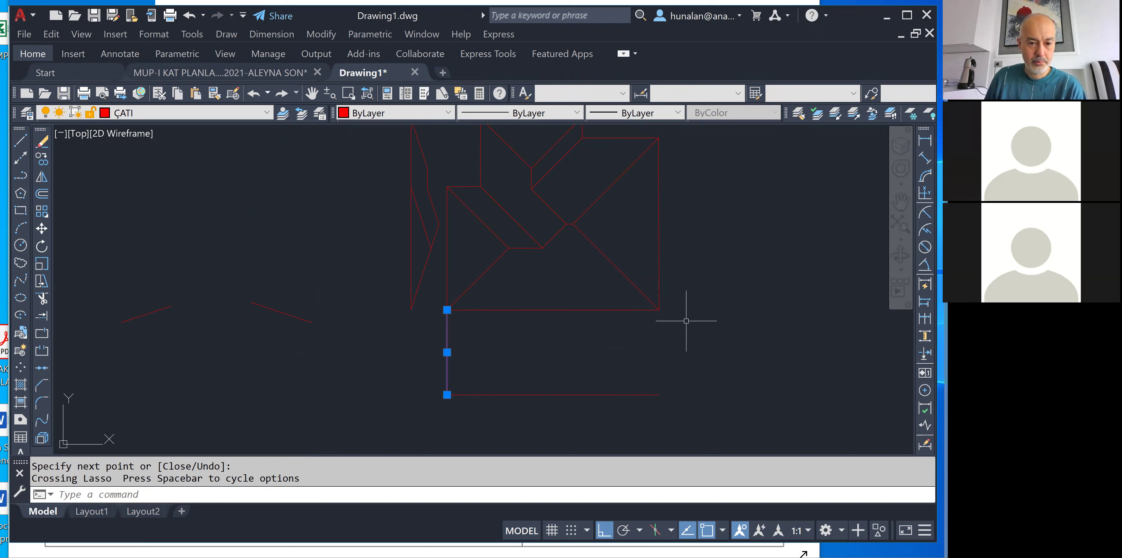
key("Delete")
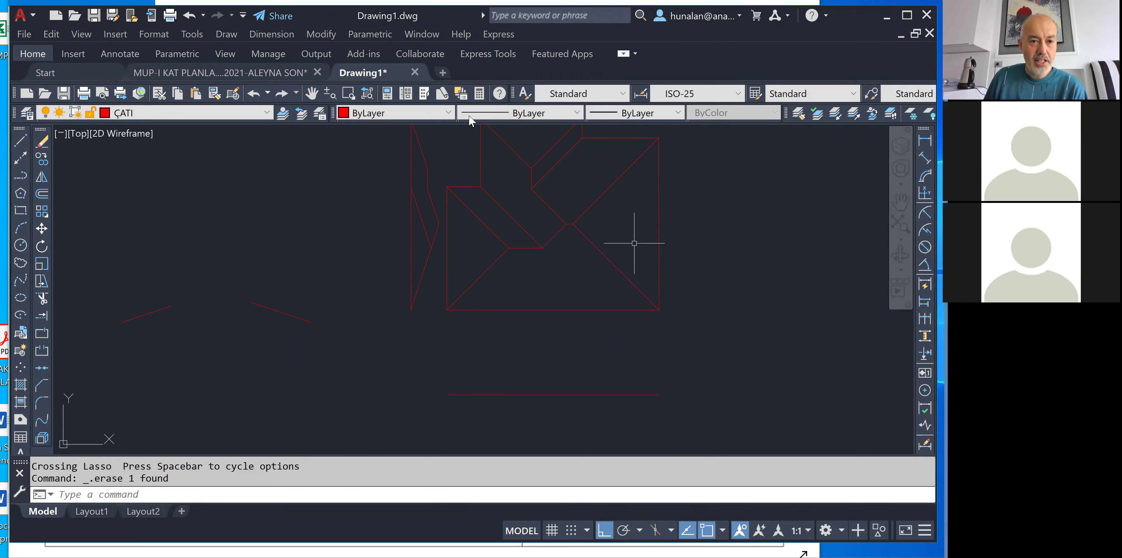
Turn off press-and-drag lasso selection in the selection options, keeping implied windowing enabled, and apply the change.
left_click(263, 34)
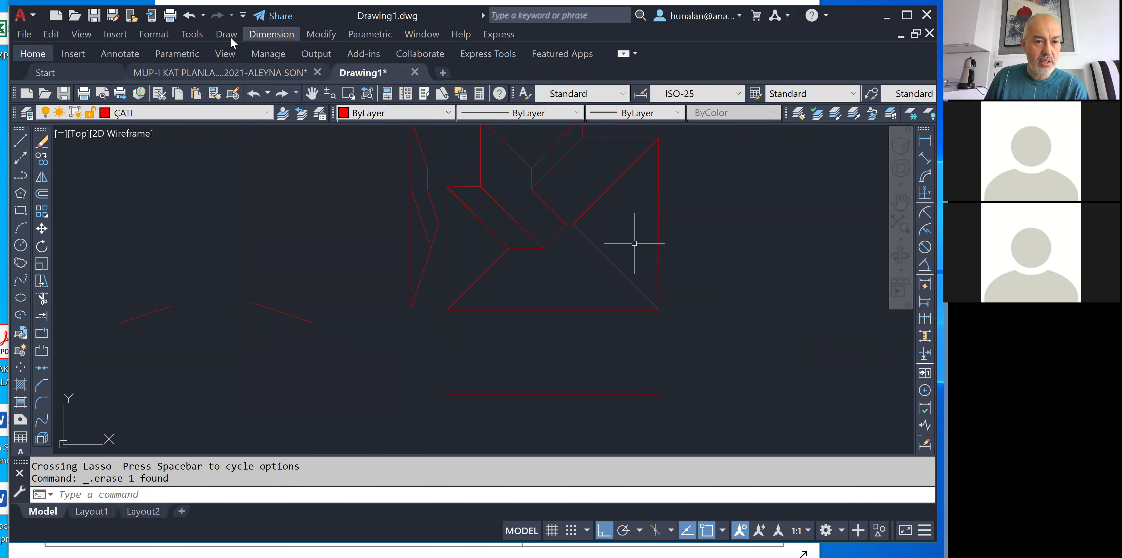
mouse_move(228, 35)
mouse_move(192, 33)
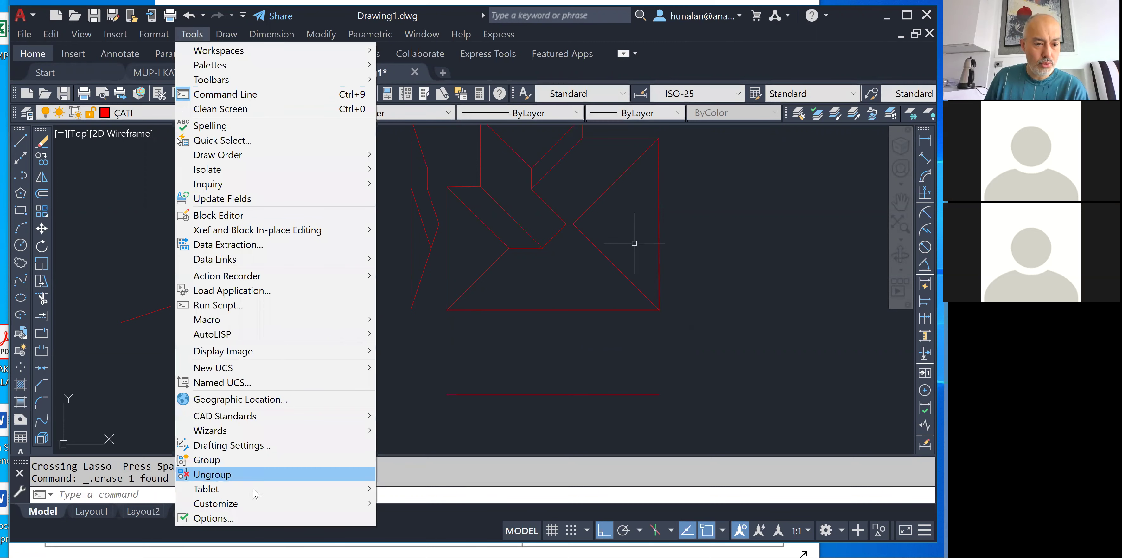
left_click(204, 518)
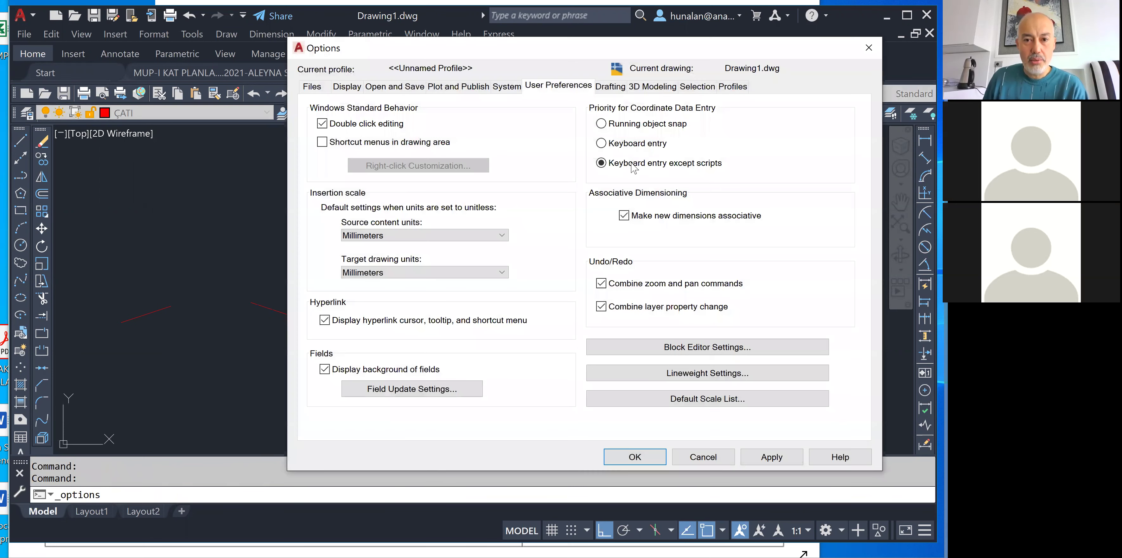
left_click(696, 87)
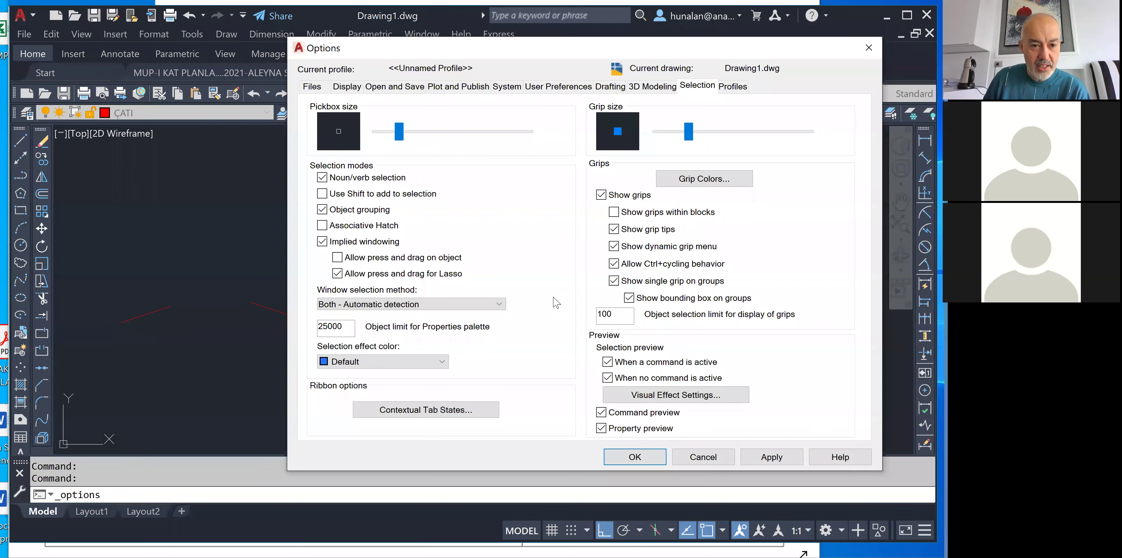
left_click(363, 242)
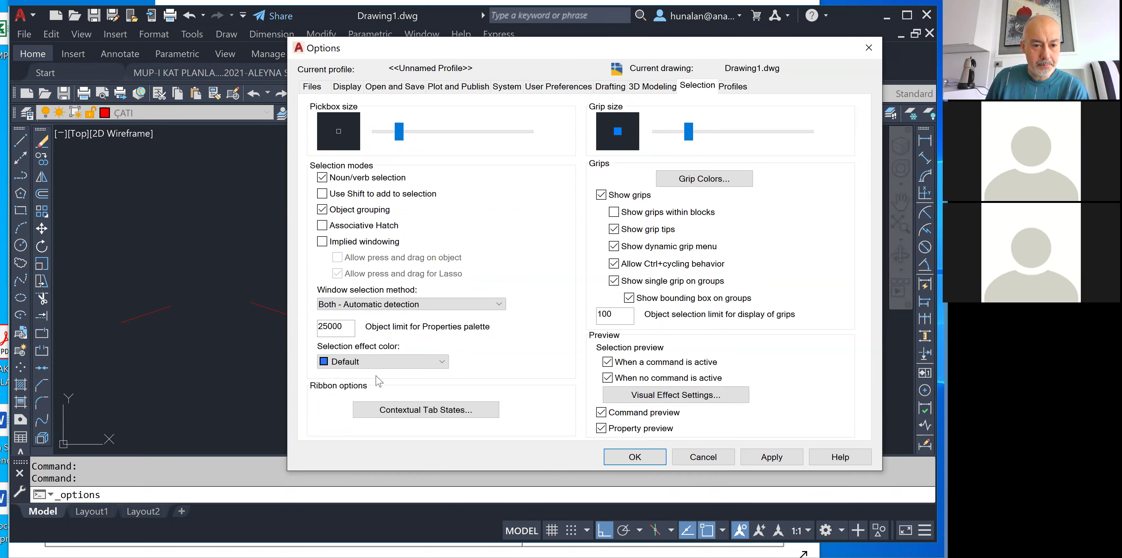
left_click(365, 243)
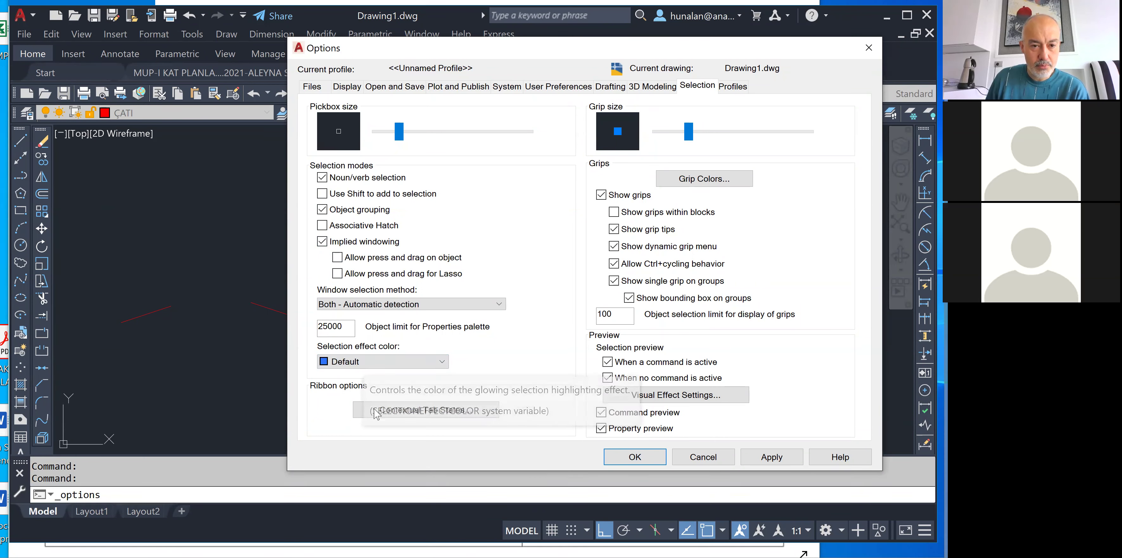
left_click(639, 458)
Test the rectangular crossing selection in the empty area below the roof plan.
left_click(563, 350)
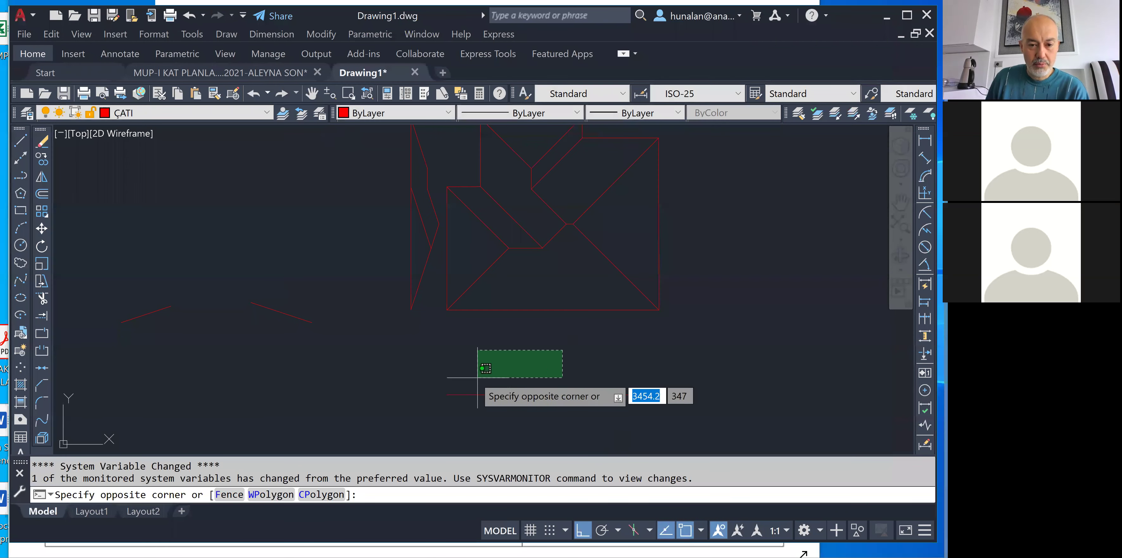
left_click(394, 377)
left_click(418, 372)
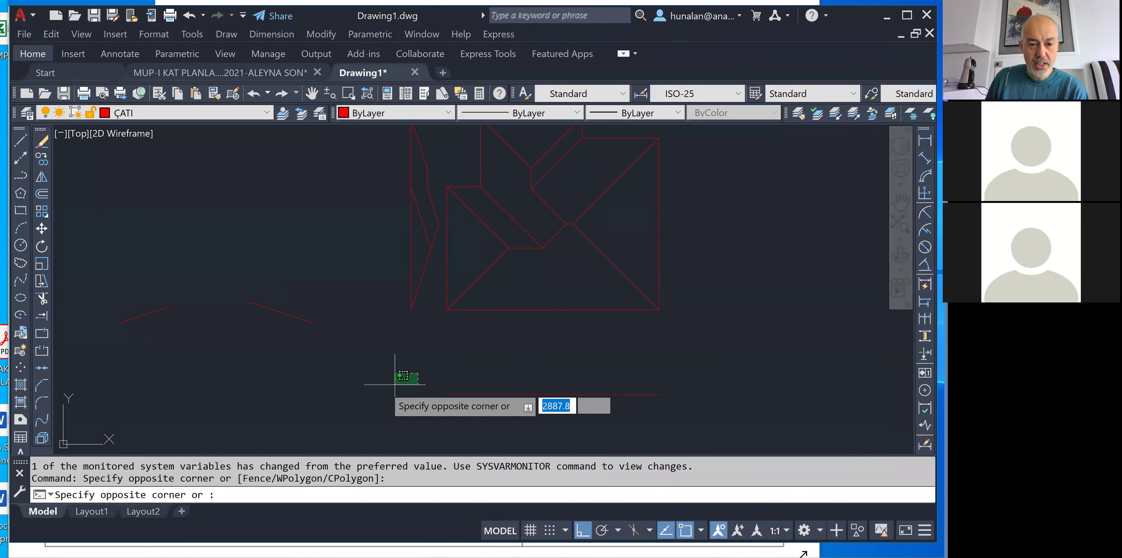
left_click(349, 385)
left_click(333, 388)
left_click(304, 392)
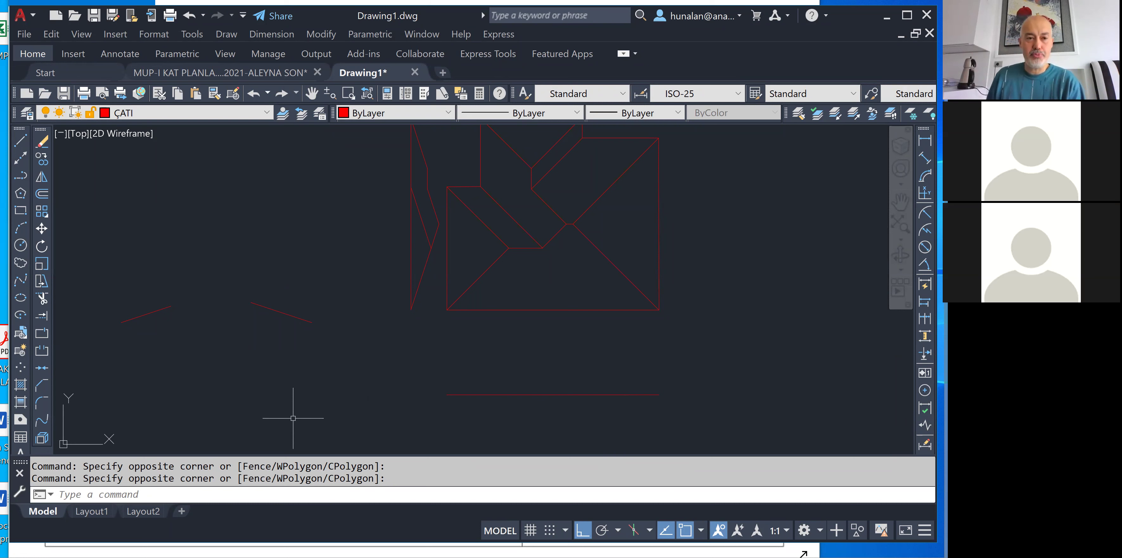
Review the selection mode settings in the program options and close them without changes.
left_click(192, 34)
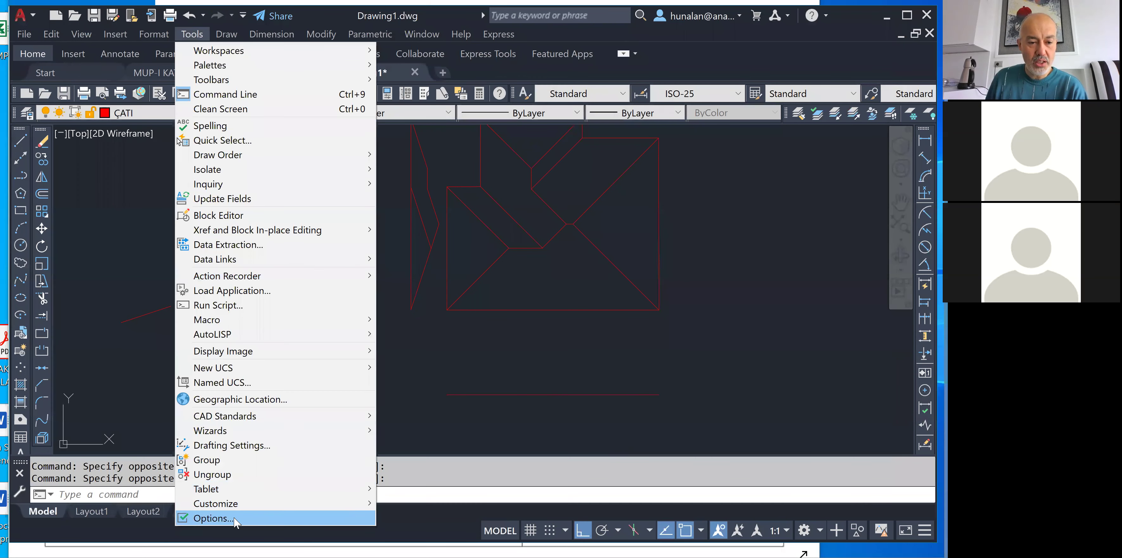
left_click(247, 519)
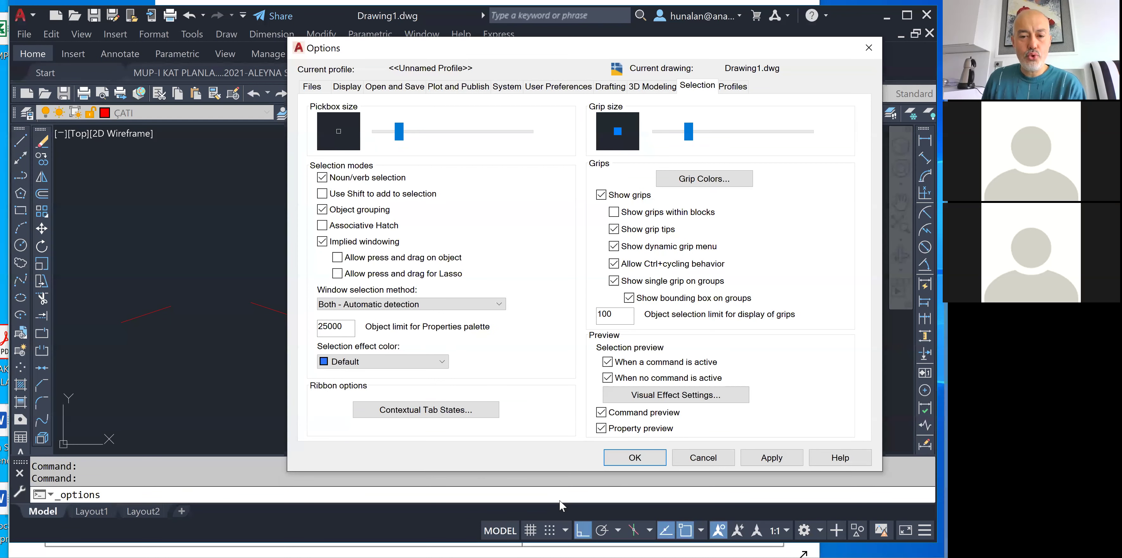
left_click(617, 456)
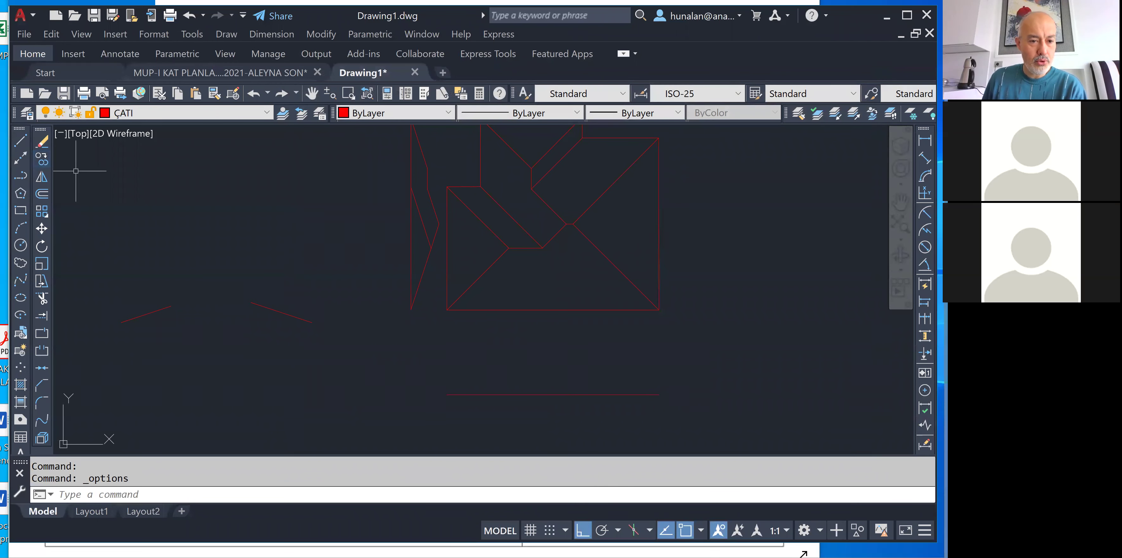
Copy the right reference slope line by its lower end onto the right end of the base line below the plan.
left_click(41, 159)
left_click(312, 281)
left_click(238, 345)
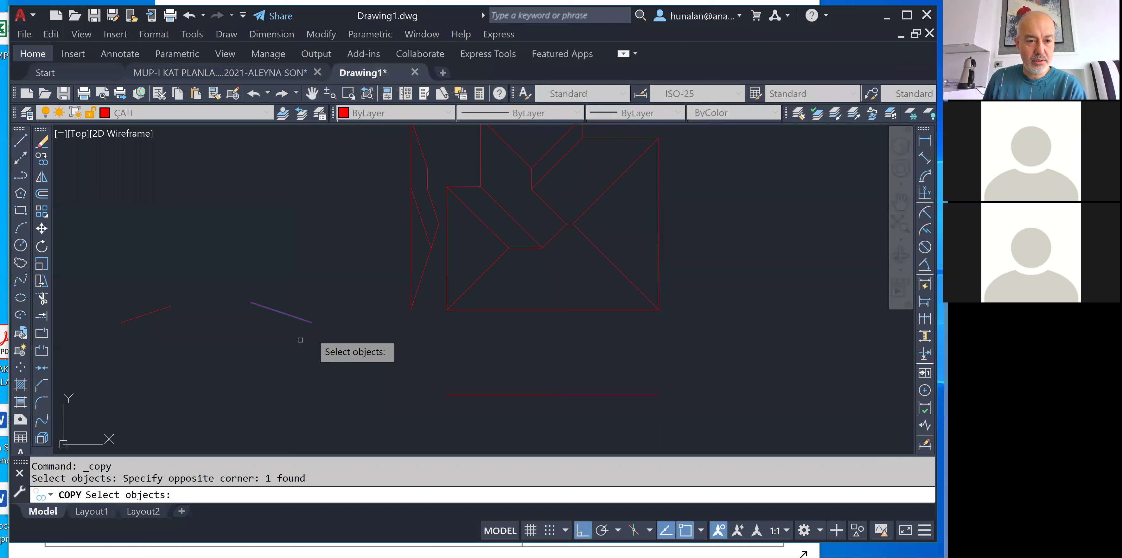
key("Return")
left_click(312, 323)
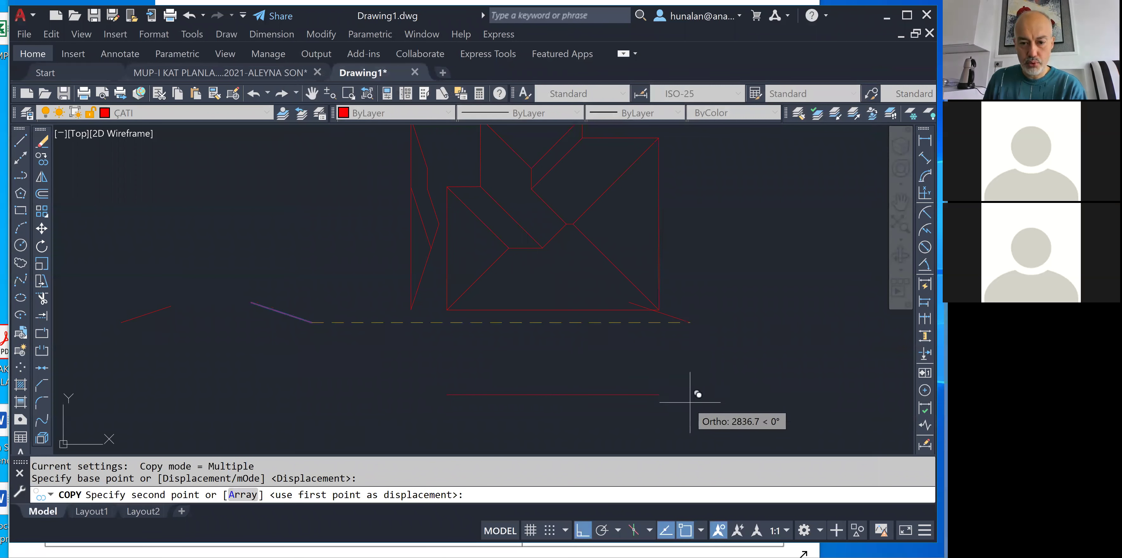
left_click(652, 396)
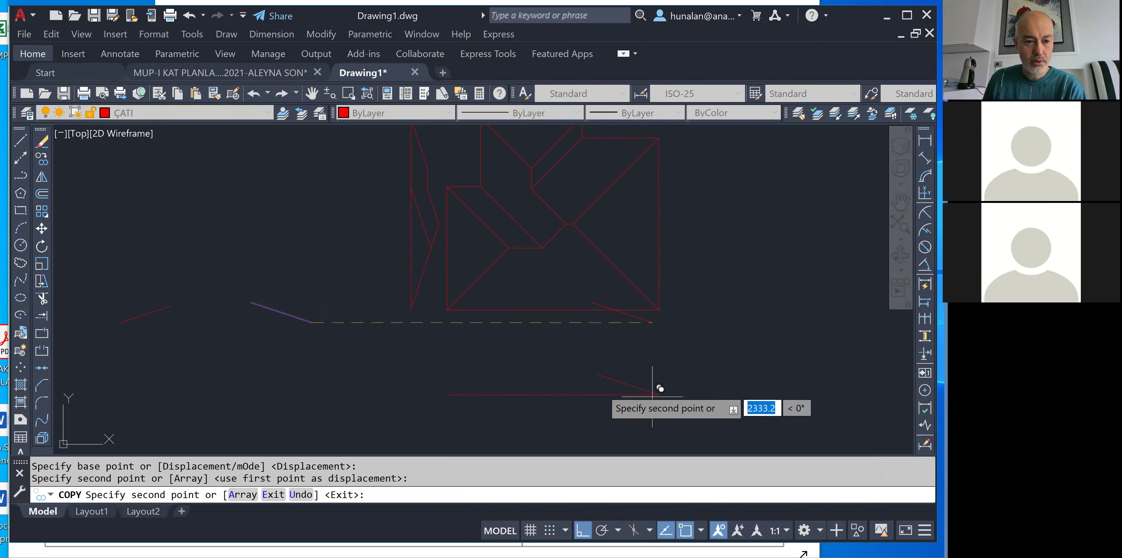
key("Return")
Copy the left reference slope line by its lower end onto the left end of the base line.
left_click(243, 277)
left_click(133, 333)
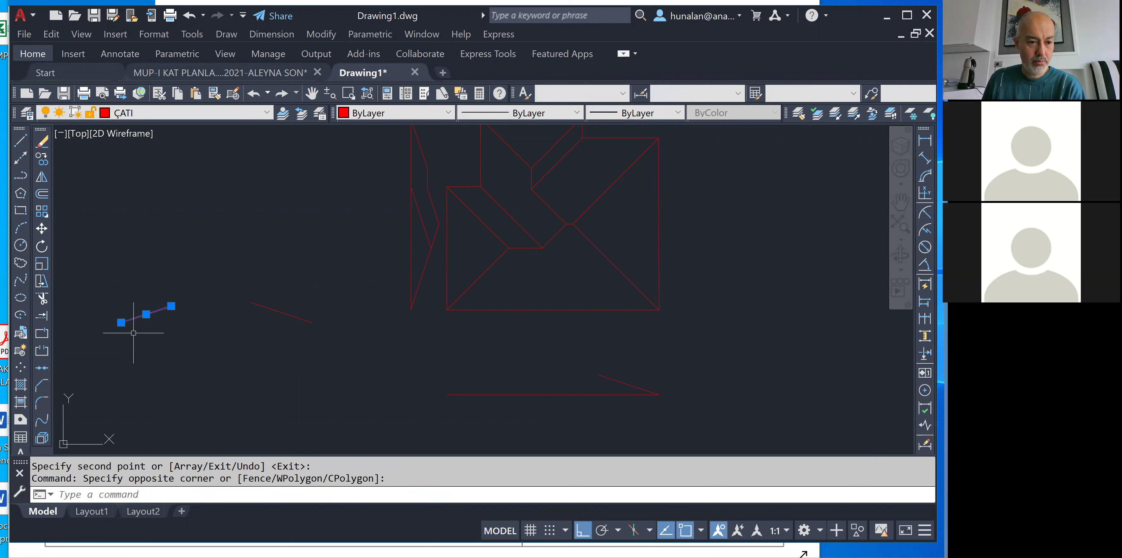
key("Return")
left_click(121, 323)
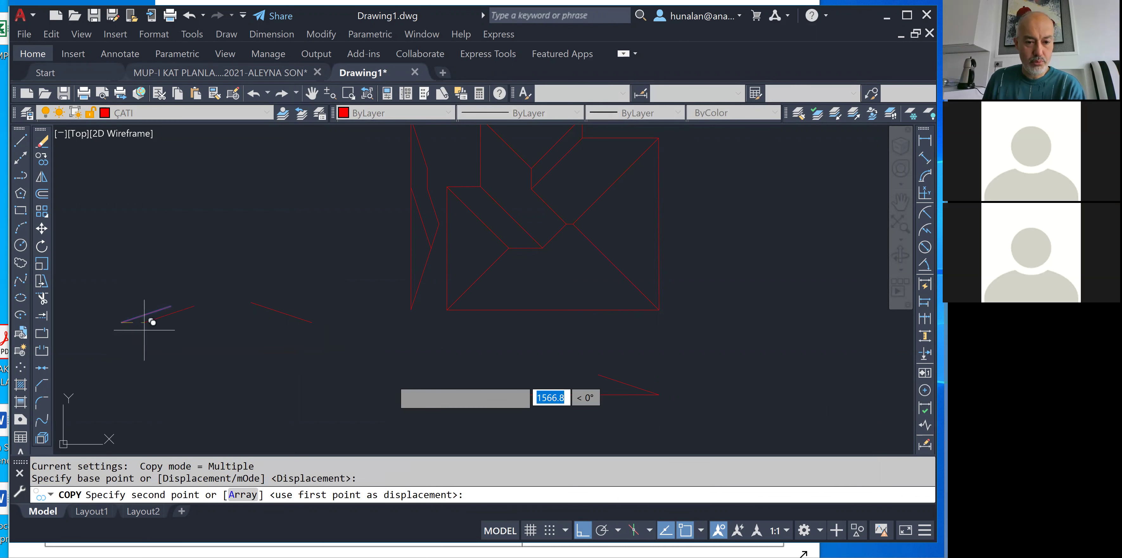
left_click(447, 394)
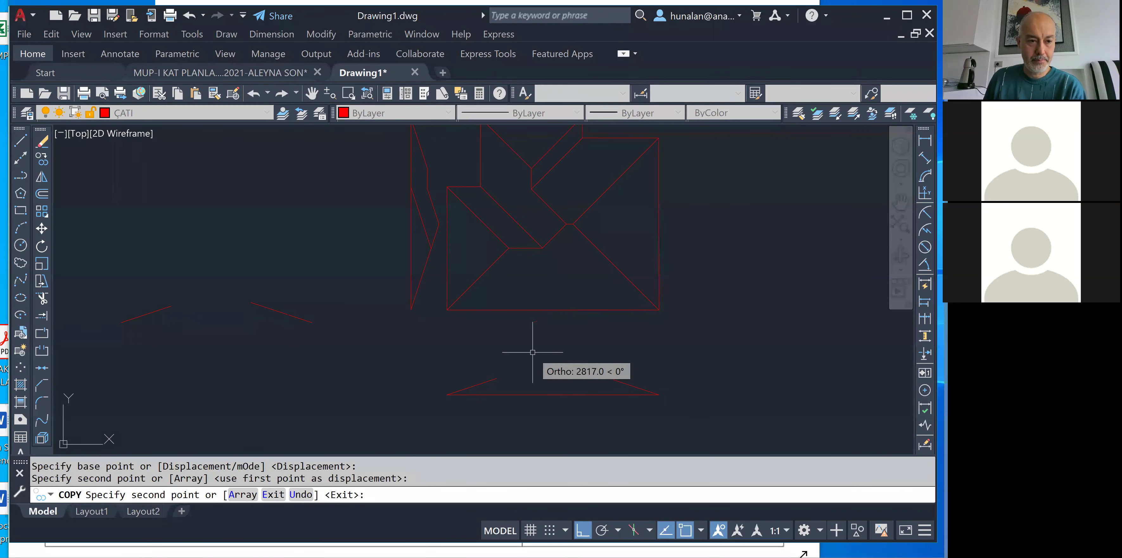
key("Return")
Copy the plan's lower short ridge line about 650 units straight down, into the space above the base line.
left_click(25, 144)
left_click(42, 159)
left_click(474, 237)
left_click(592, 277)
key("Return")
left_click(766, 261)
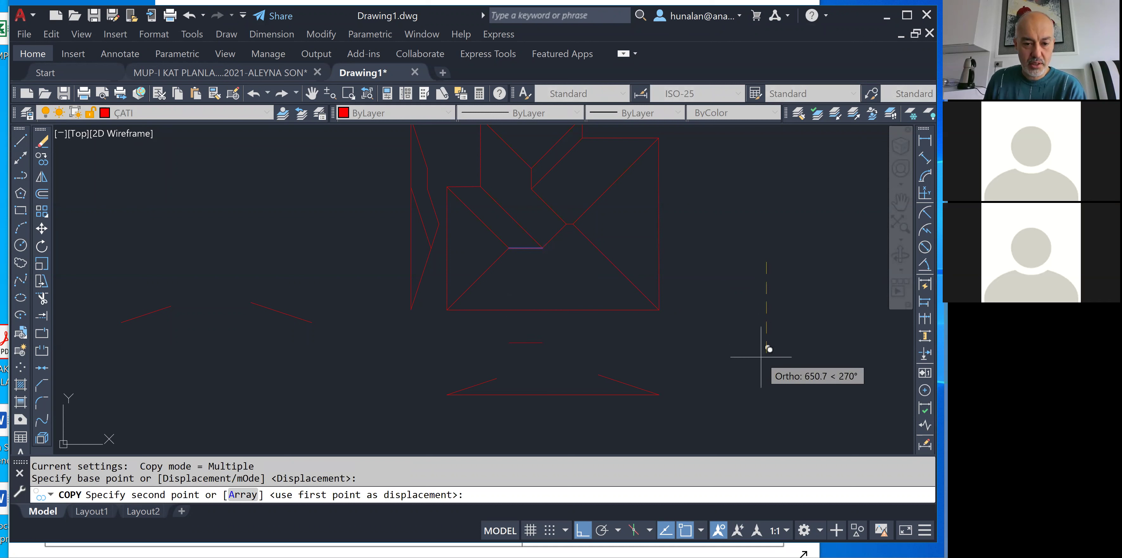
left_click(767, 348)
key("Return")
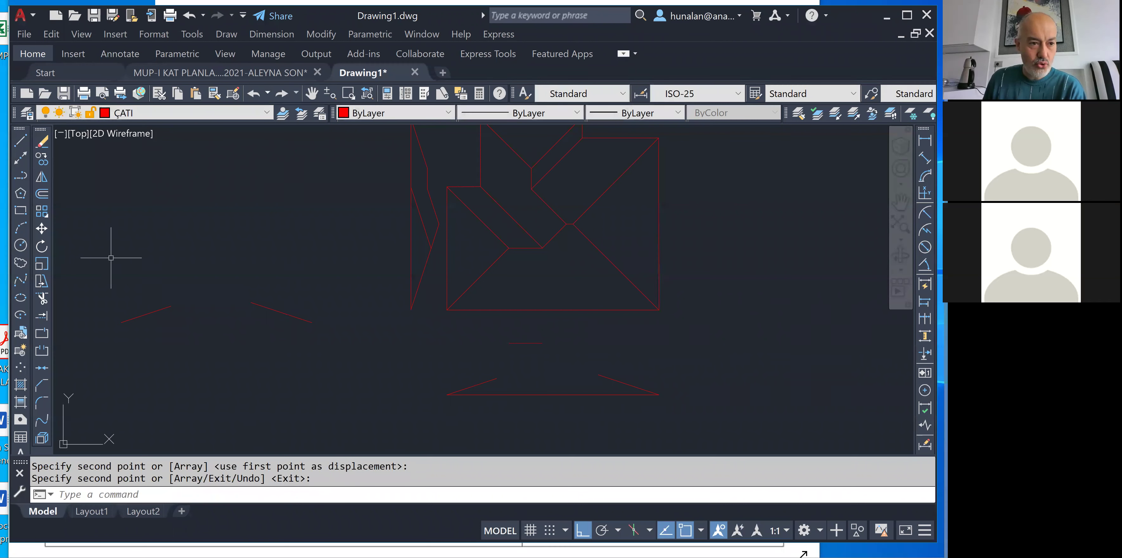
Draw a vertical projection line from the left end of the plan's lower short ridge down past the base line.
left_click(21, 142)
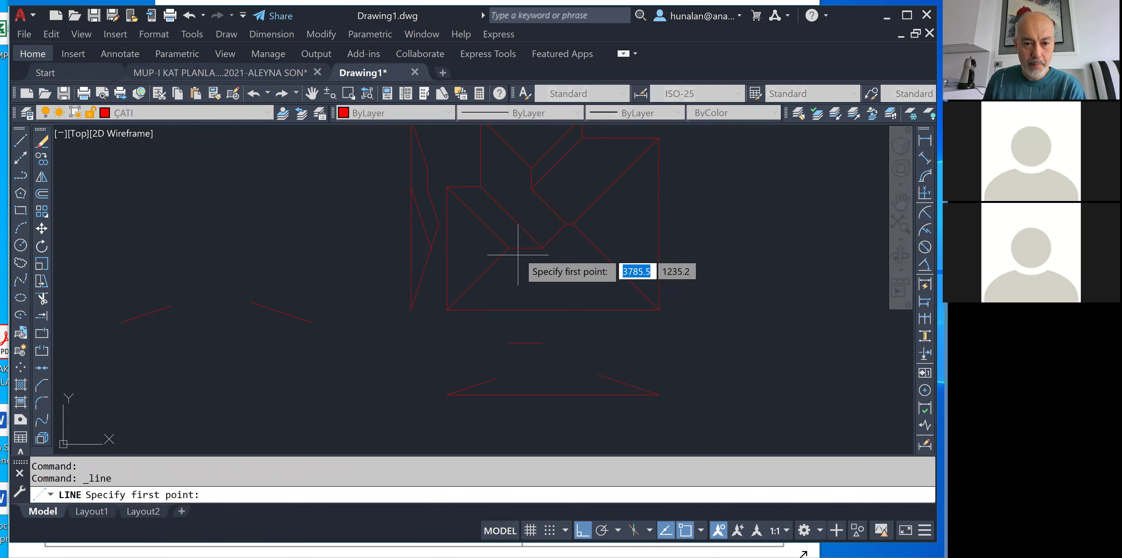
left_click(509, 248)
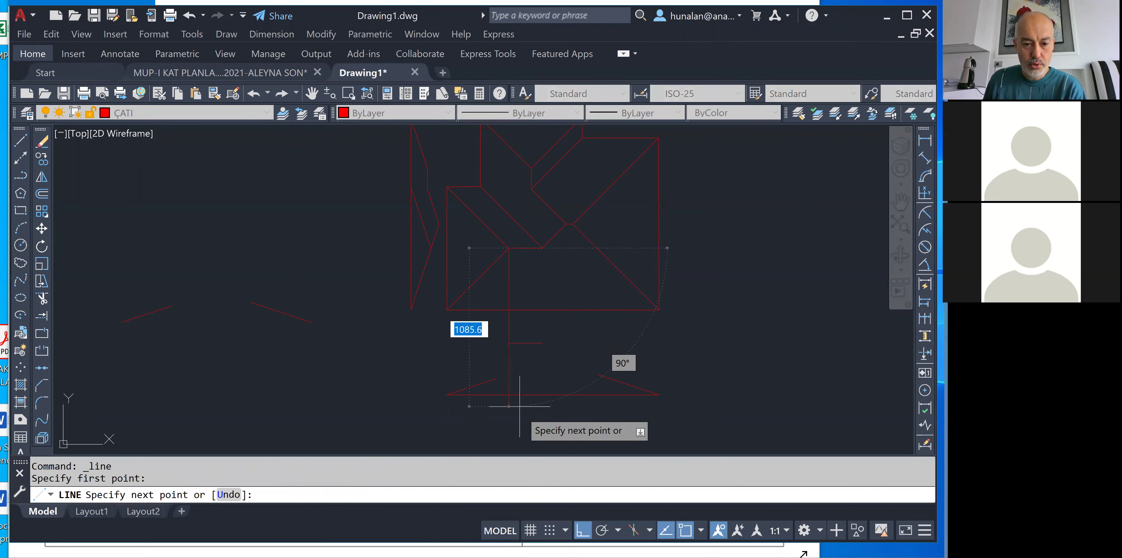
left_click(522, 416)
key("Return")
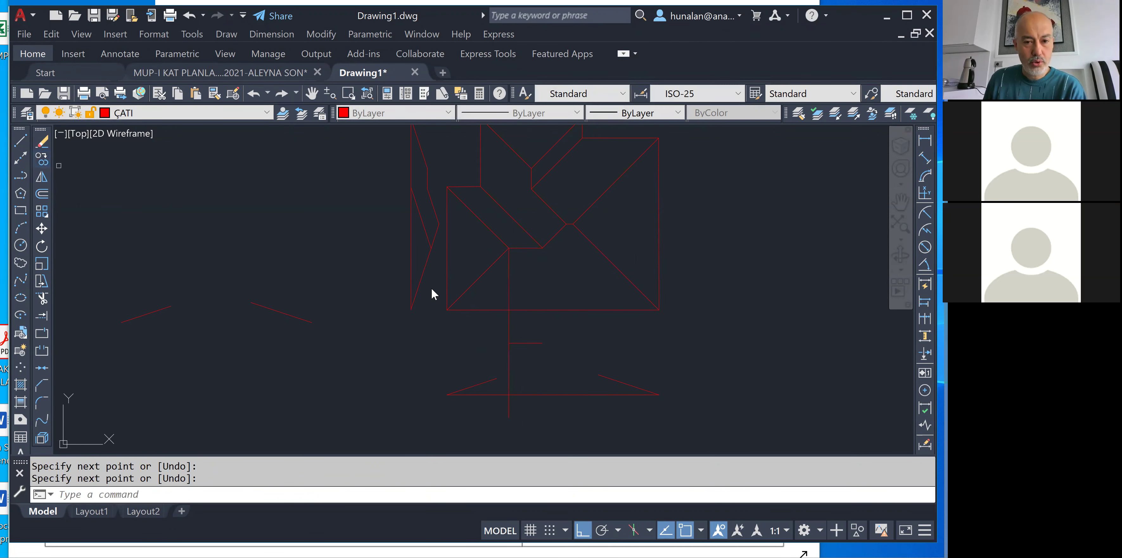
Copy the projection line to the right end of the lower ridge and to both ends of the short upper ridge.
left_click(42, 159)
left_click(527, 281)
left_click(498, 281)
key("Return")
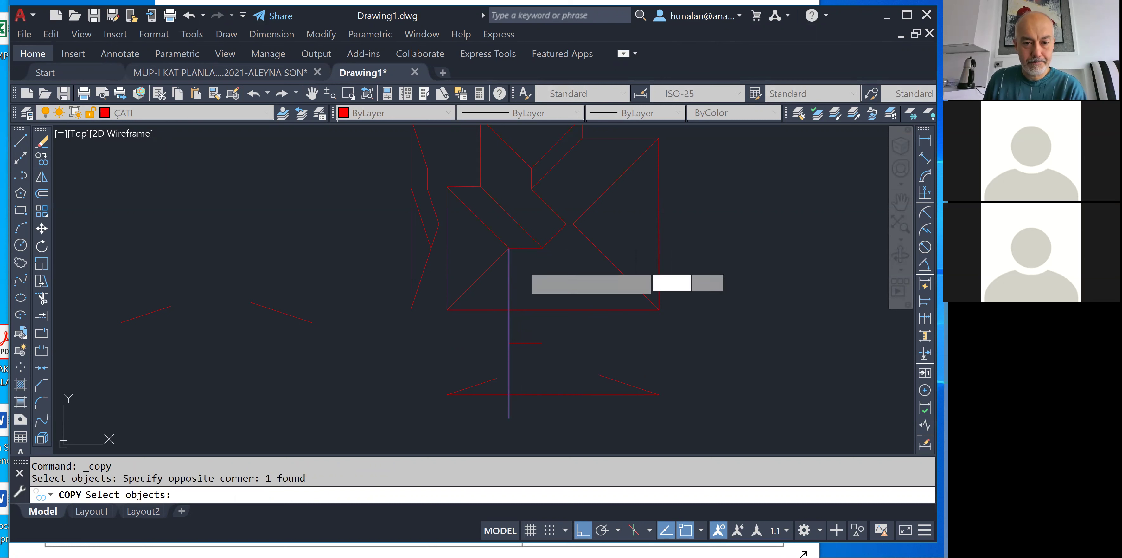
left_click(509, 247)
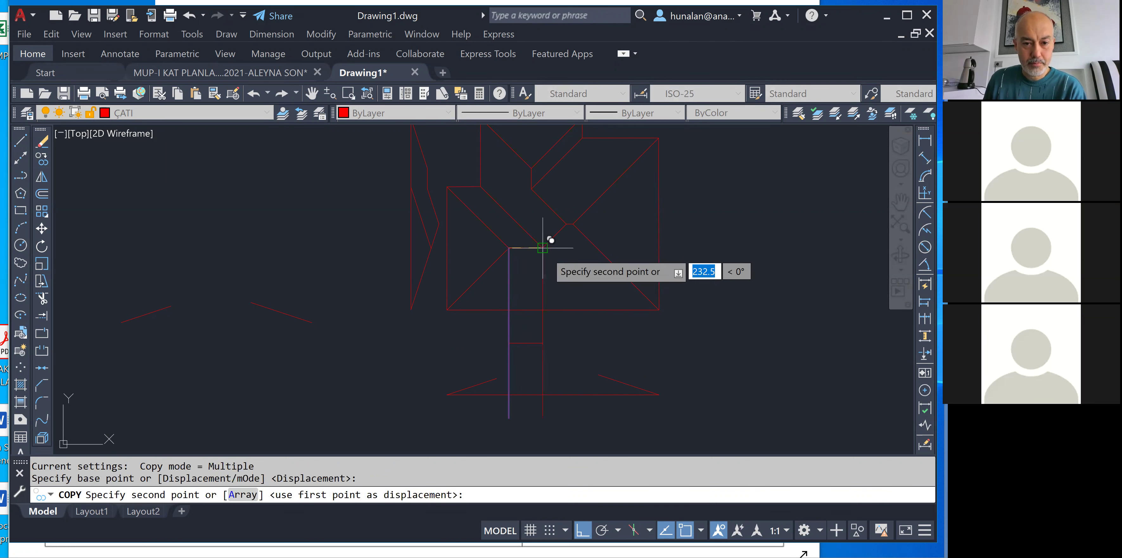
left_click(543, 248)
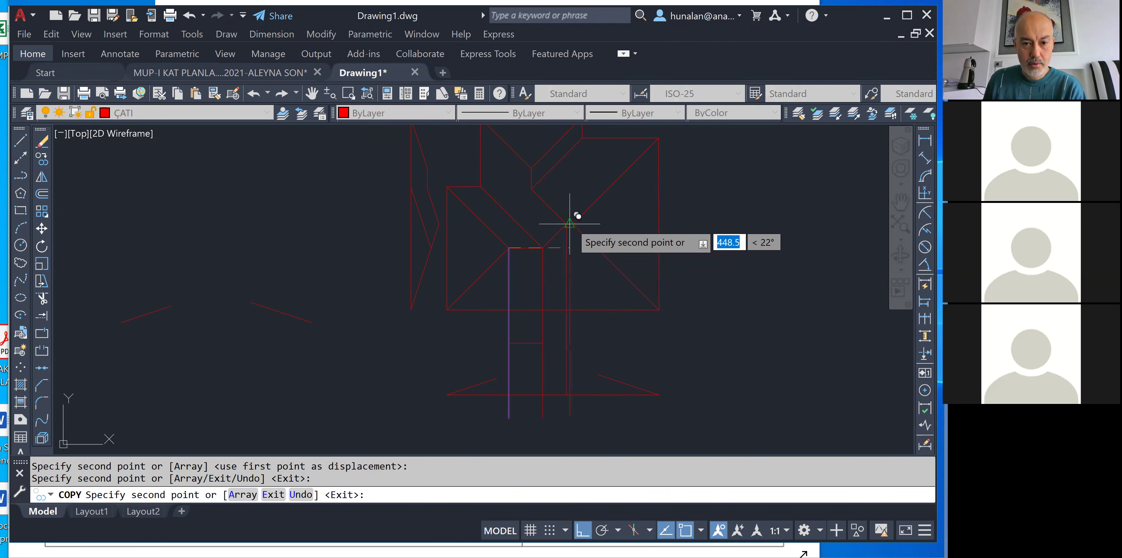
left_click(573, 224)
key("Return")
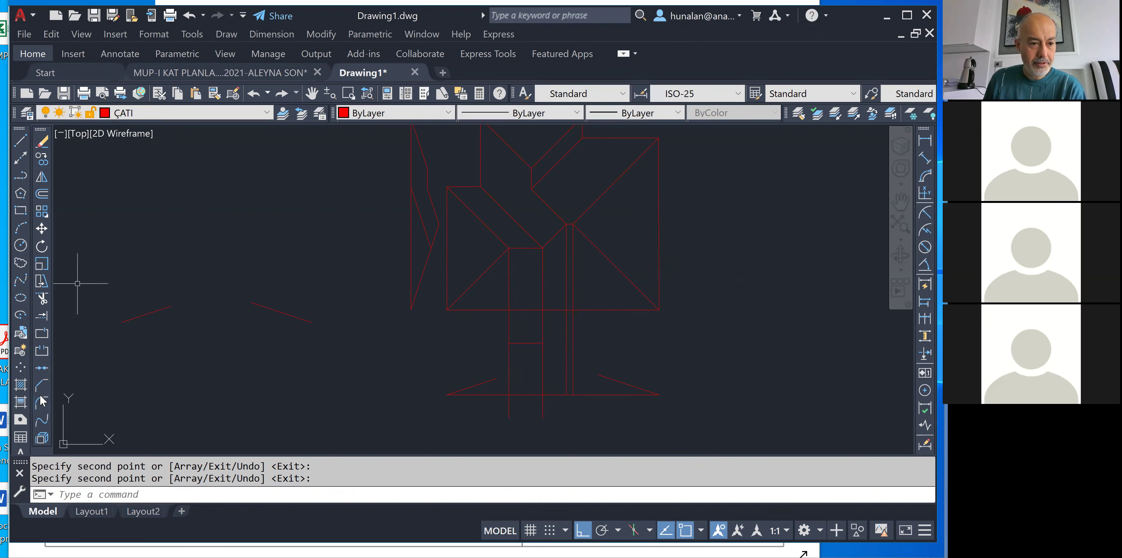
Join the left slope line to the leftmost projection line with a zero-radius fillet.
left_click(49, 403)
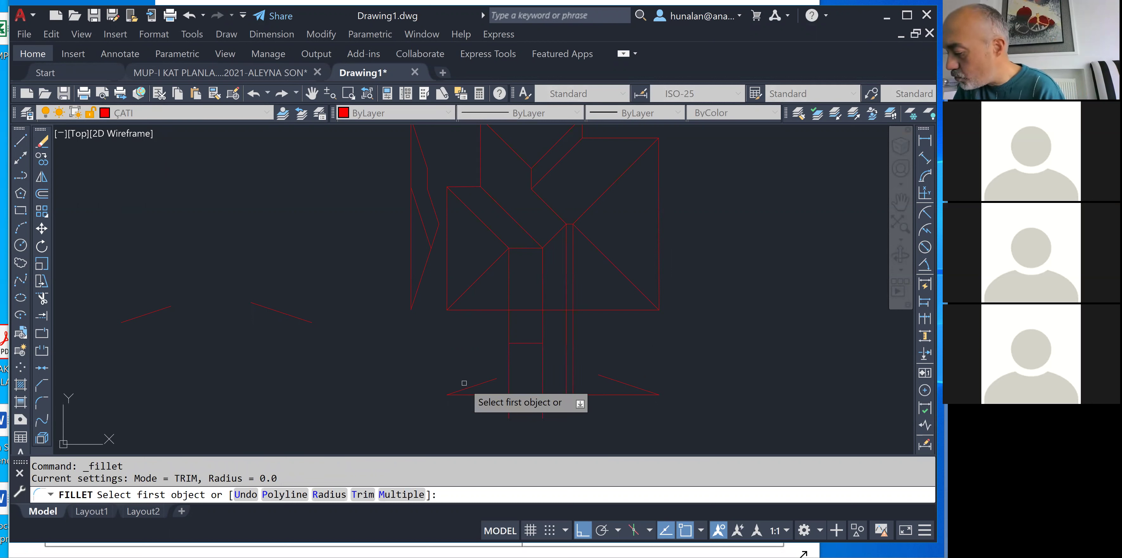
mouse_move(454, 391)
left_mouse_down()
mouse_move(575, 358)
mouse_move(671, 398)
left_mouse_up()
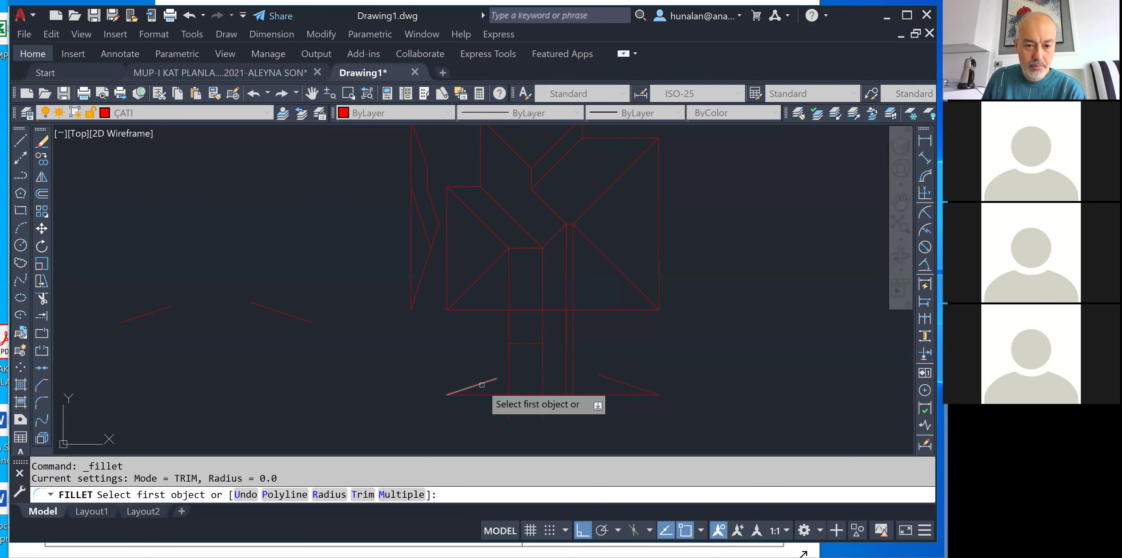
left_click(482, 384)
left_click(509, 386)
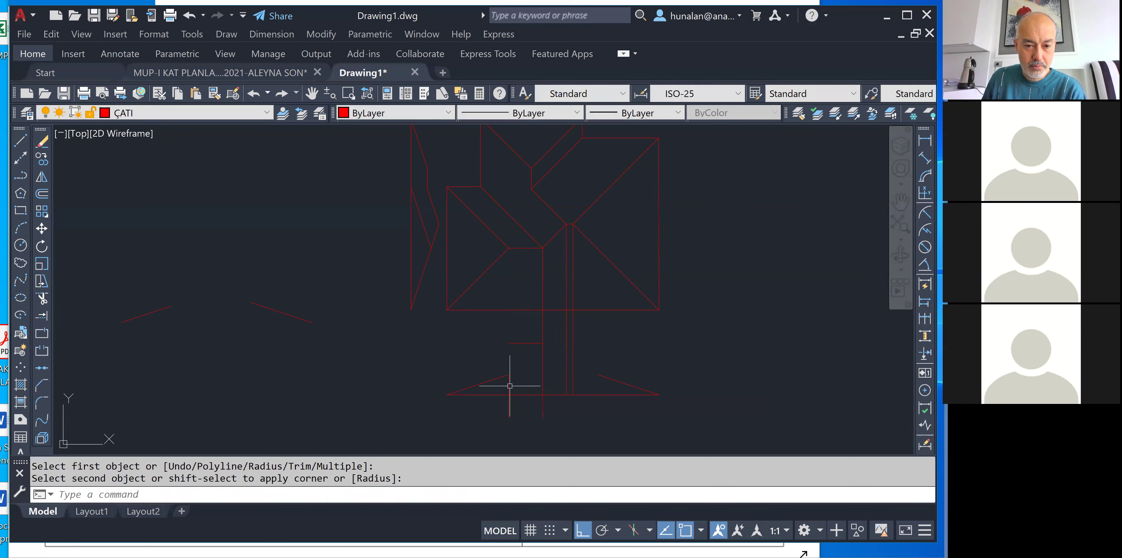
Move the copied short ridge line and its adjoining projection line so the ridge's left end meets the top of the left slope.
type("m")
key("Return")
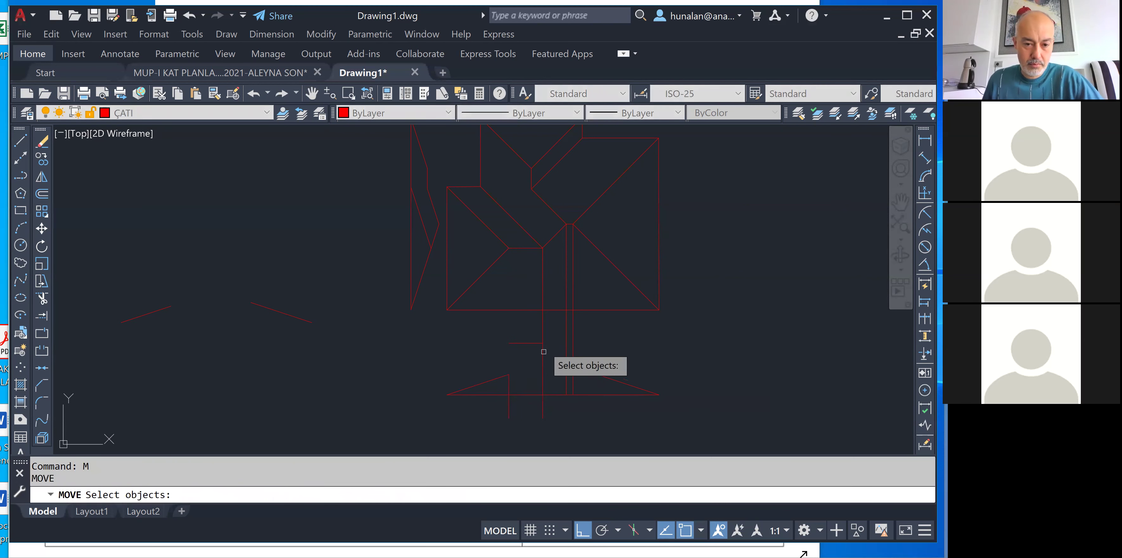
left_click(542, 351)
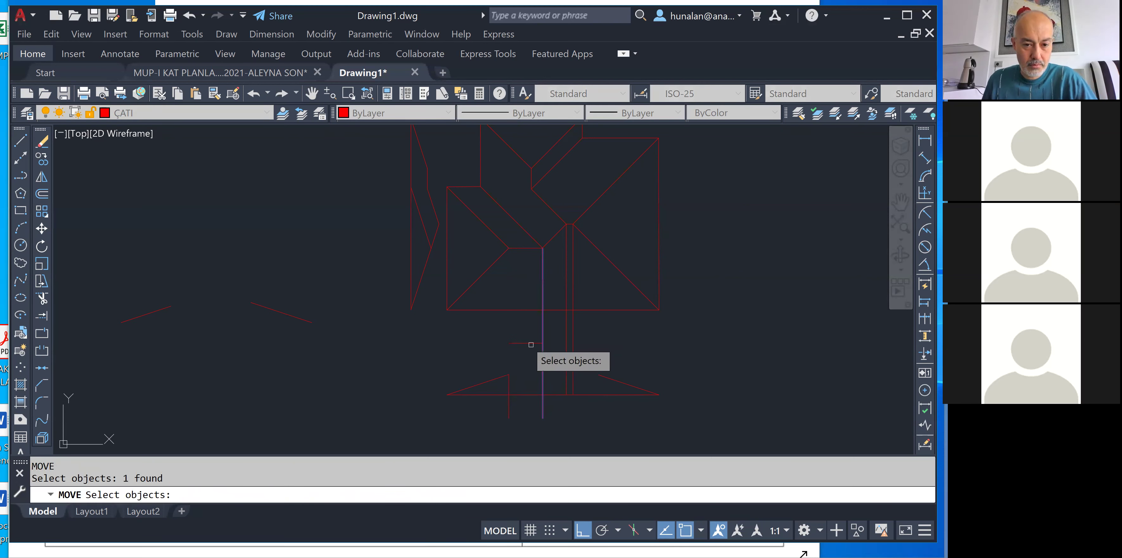
left_click(533, 343)
left_click(514, 334)
left_click(515, 334)
left_click(509, 343)
key("Return")
left_click(508, 343)
left_click(507, 374)
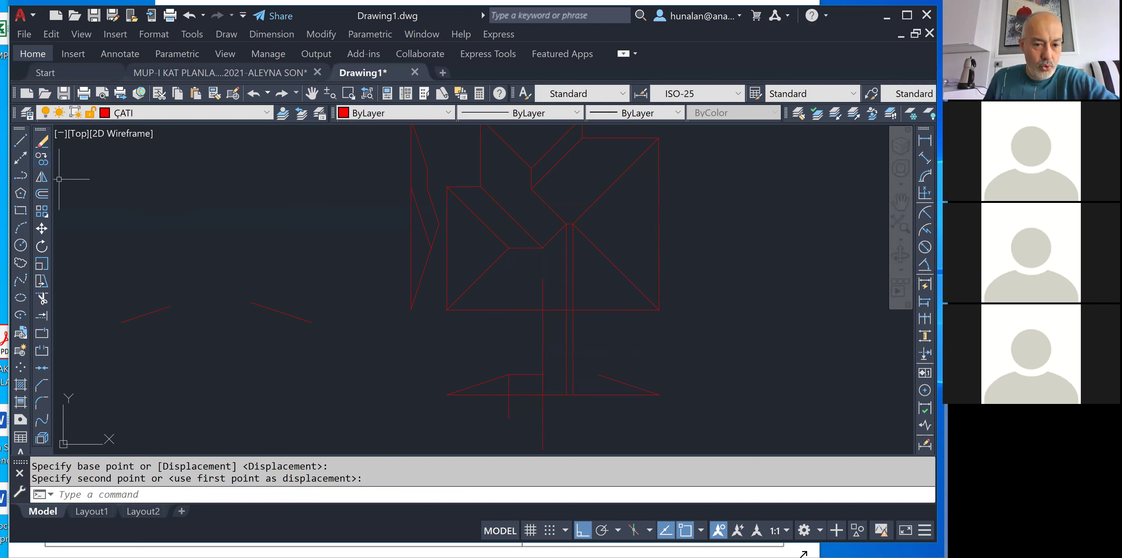
Join the right slope line to the rightmost projection line with a zero-radius fillet.
left_click(41, 158)
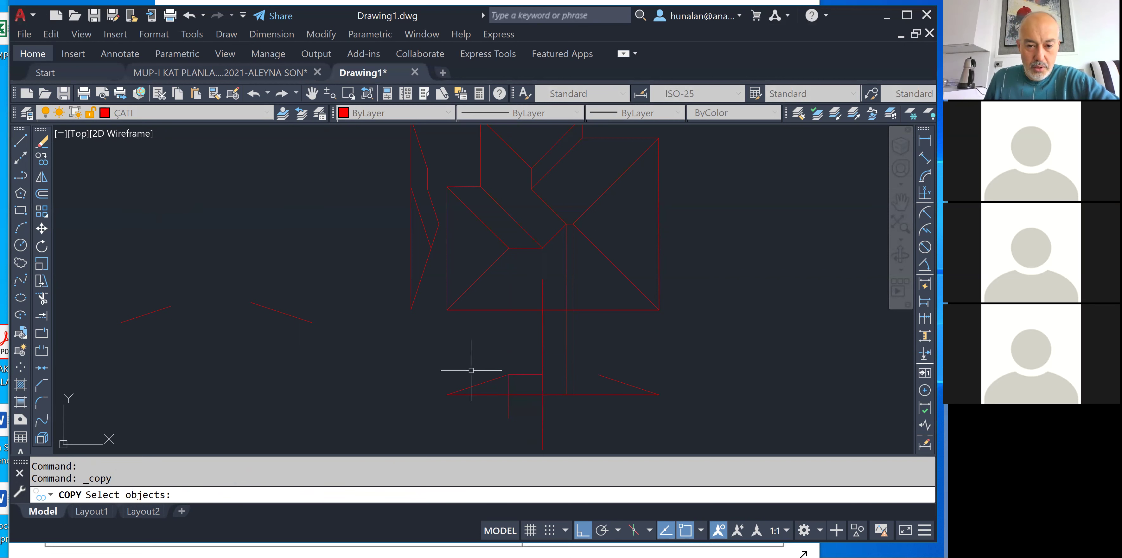
key("Return")
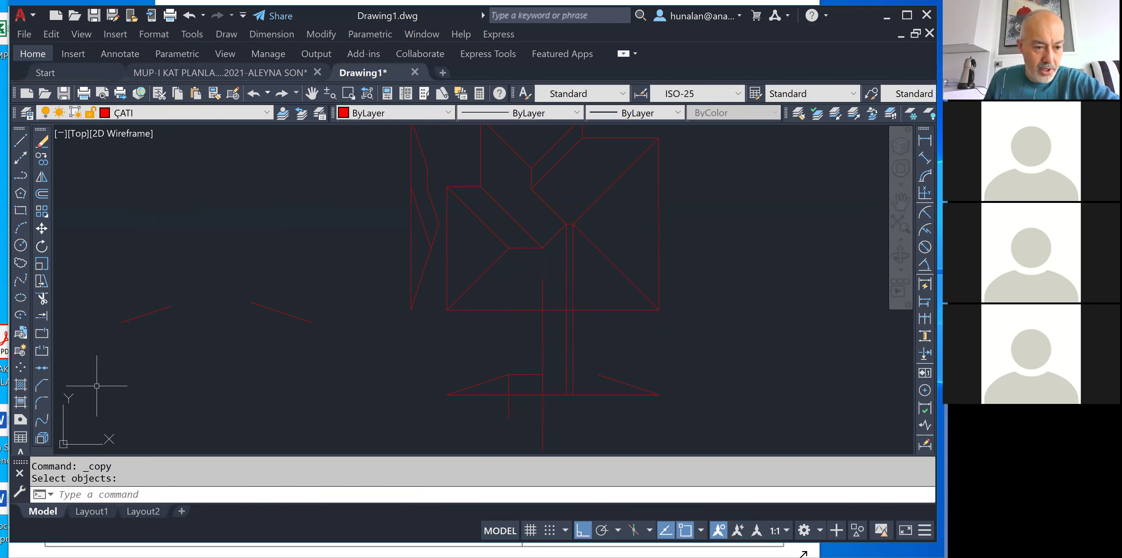
left_click(44, 401)
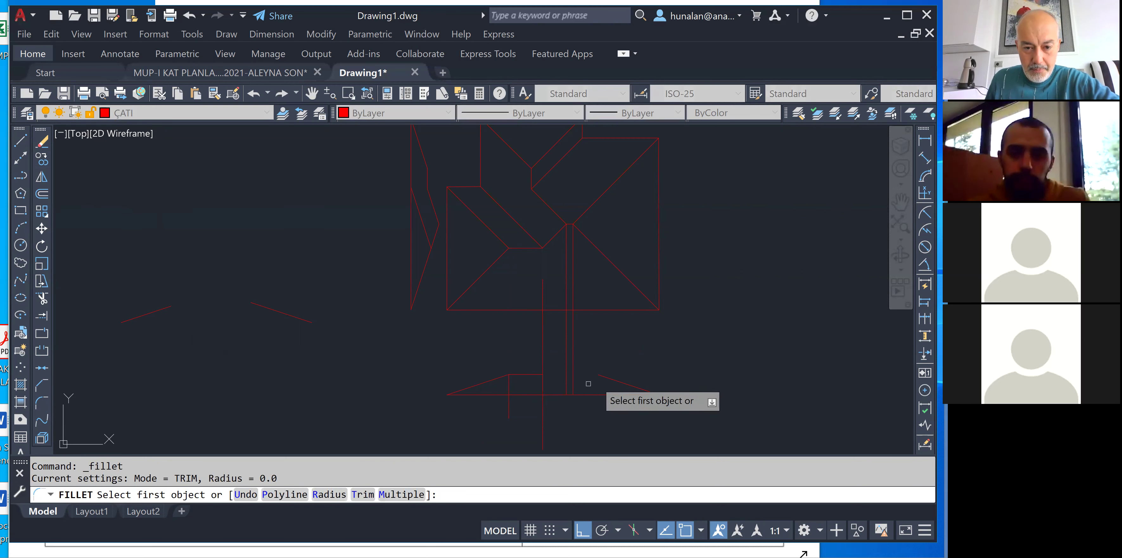
left_click(605, 378)
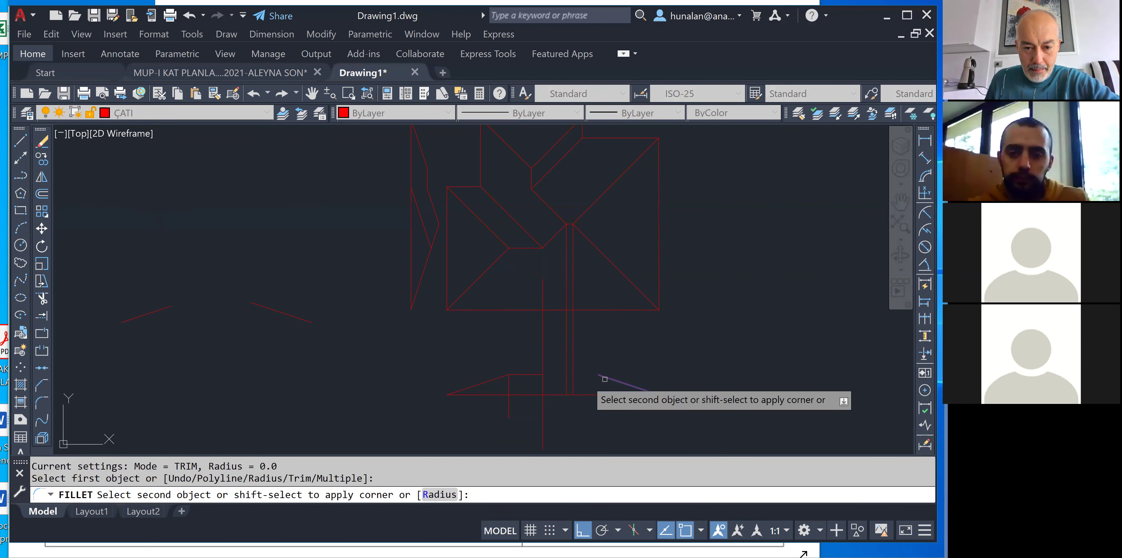
left_click(574, 387)
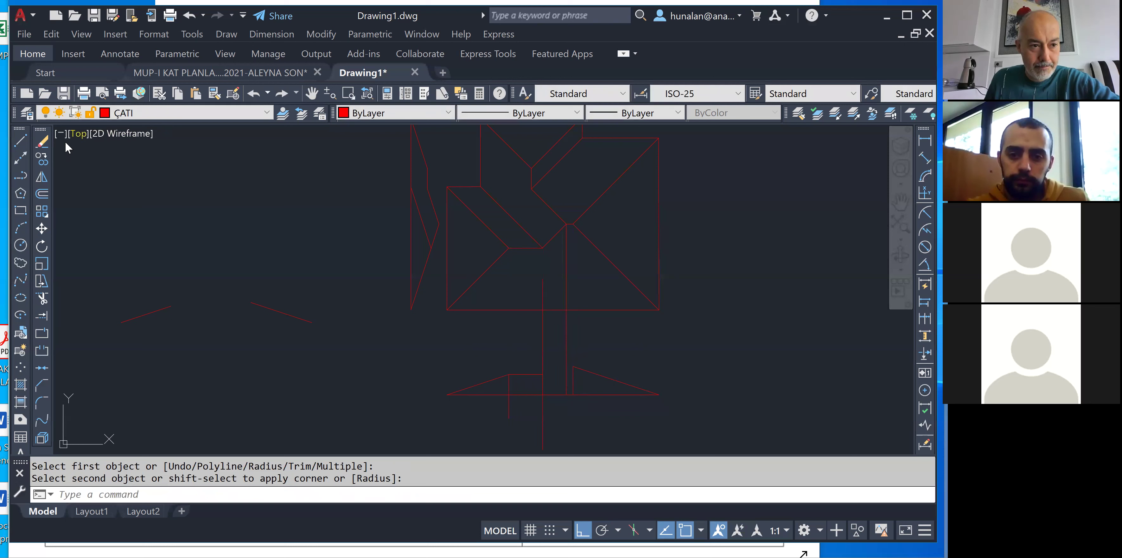
Try to draw the roof outline from the right slope's peak across the neighbouring projection line to the lower ridge's right end.
left_click(20, 140)
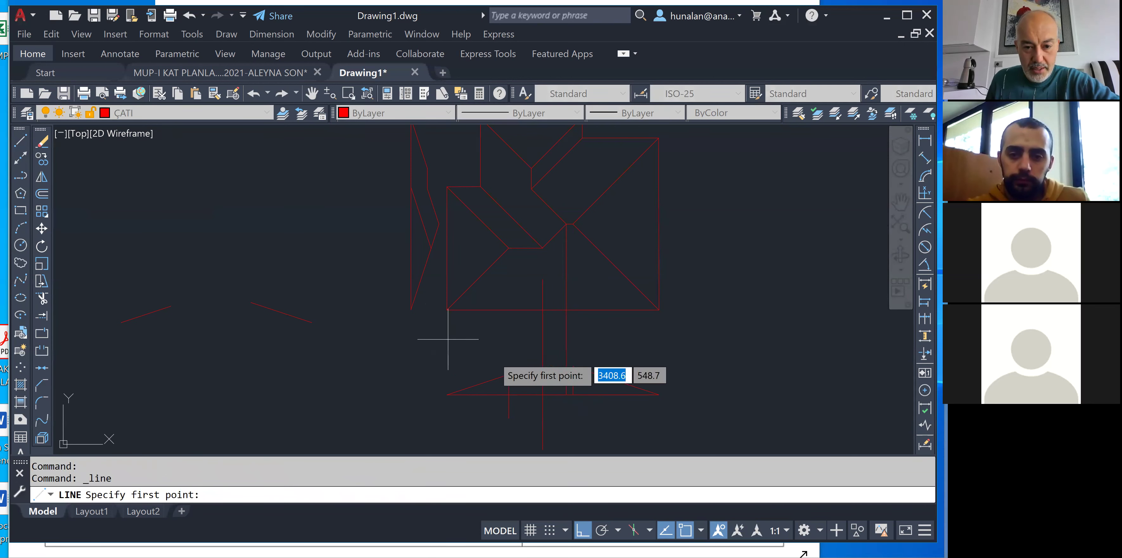
left_click(576, 364)
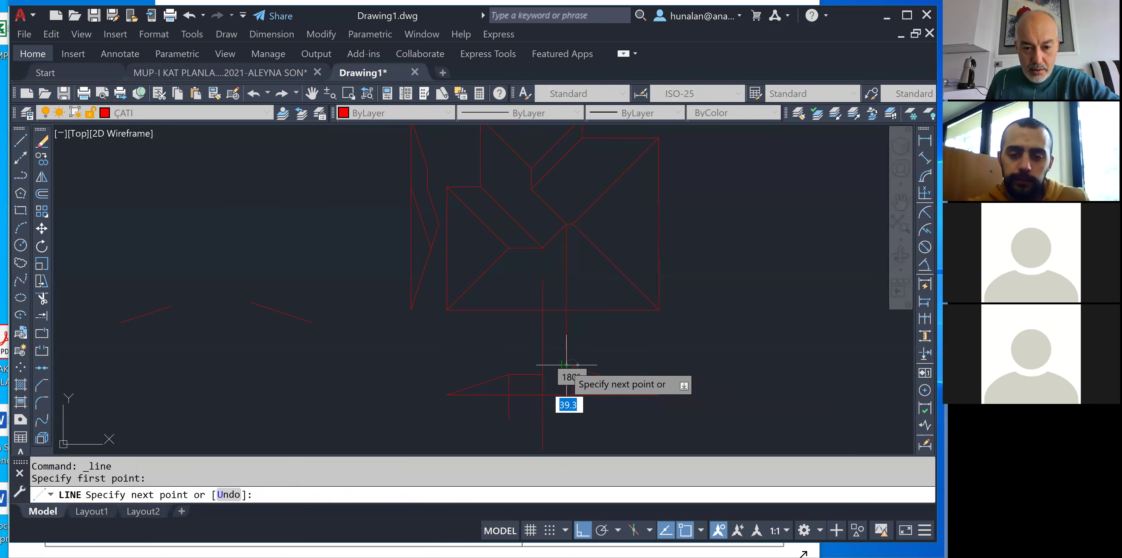
left_click(542, 374)
left_click(540, 379)
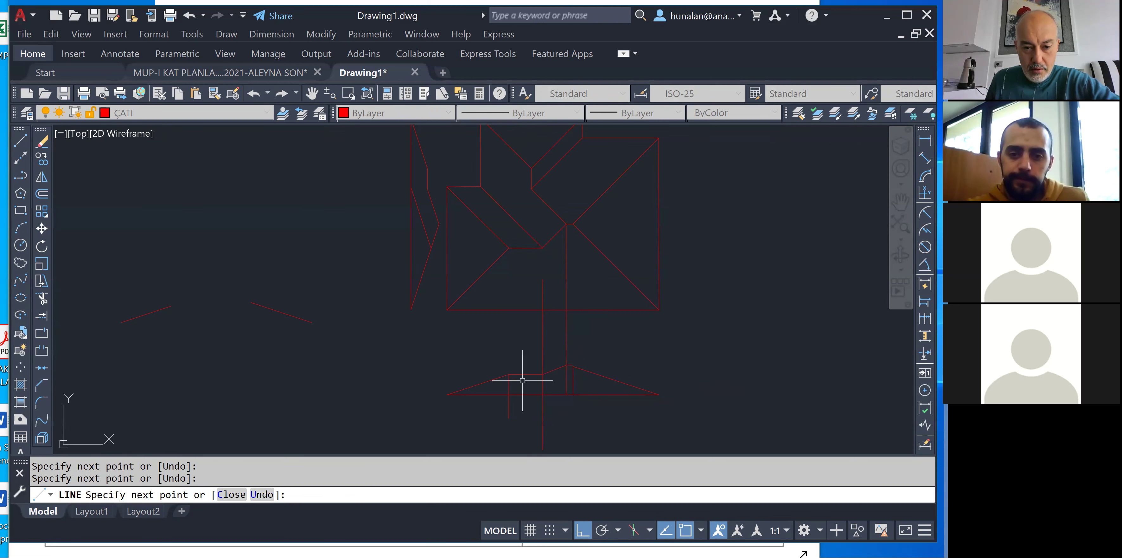
key("Return")
Erase the short horizontal segment at the peak and the sloping segment connecting it to the lower ridge.
scroll(588, 380, "up", 4)
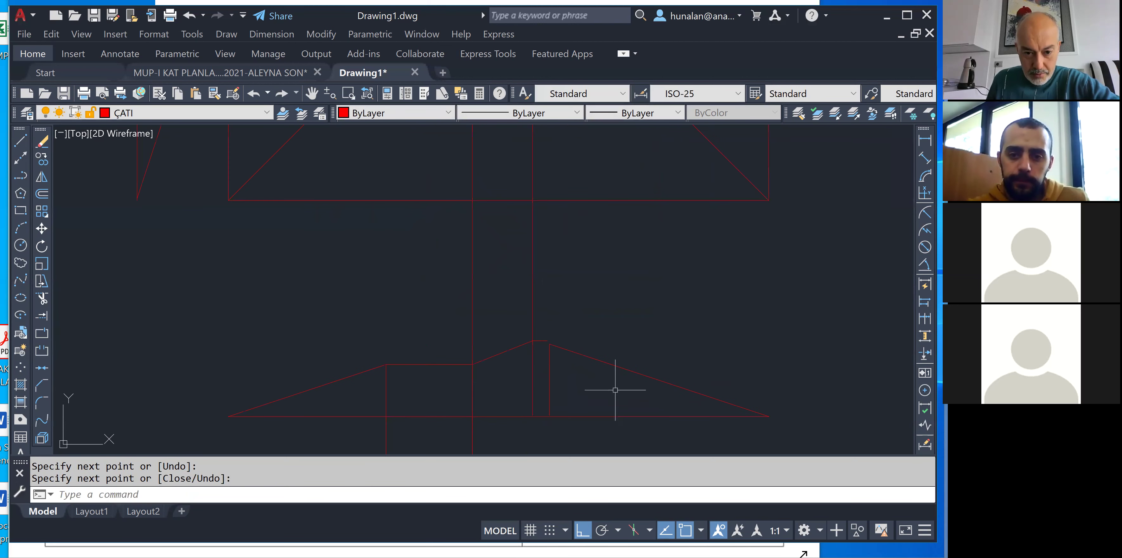
scroll(557, 380, "up", 2)
type("e")
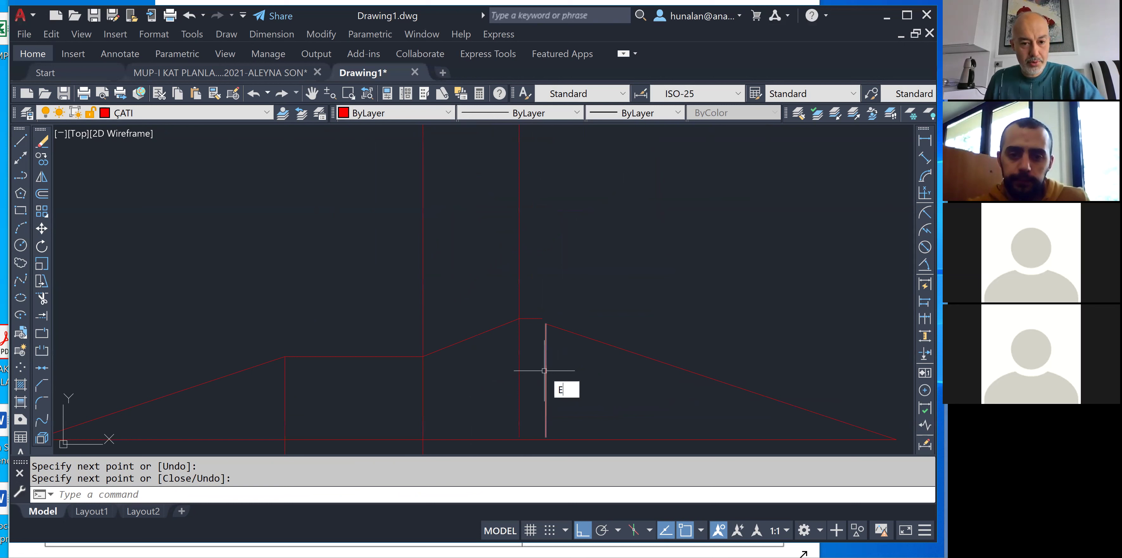
key("Return")
left_click(532, 327)
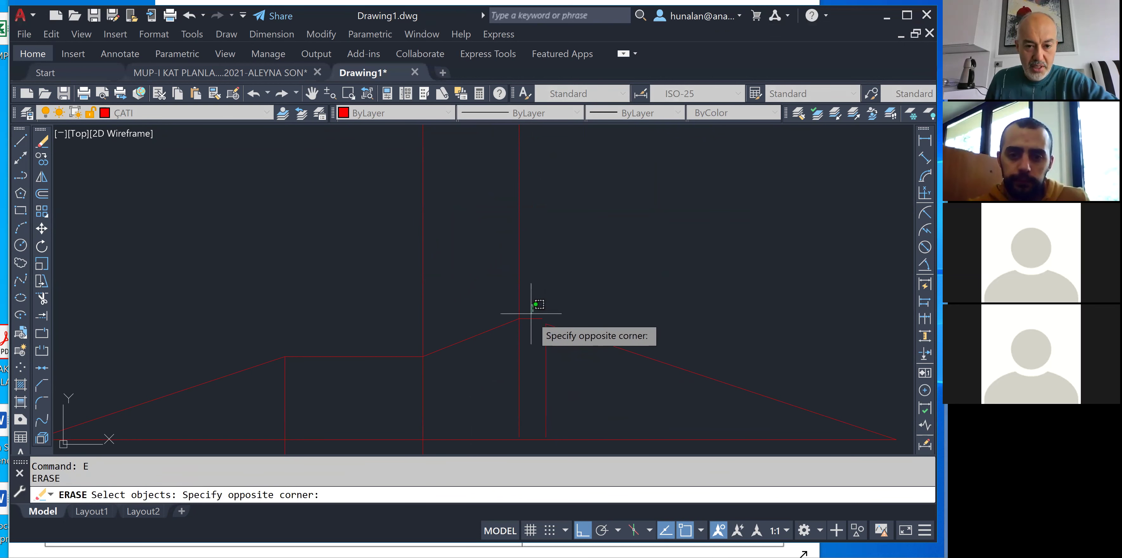
left_click(501, 322)
left_click(556, 340)
left_click(476, 316)
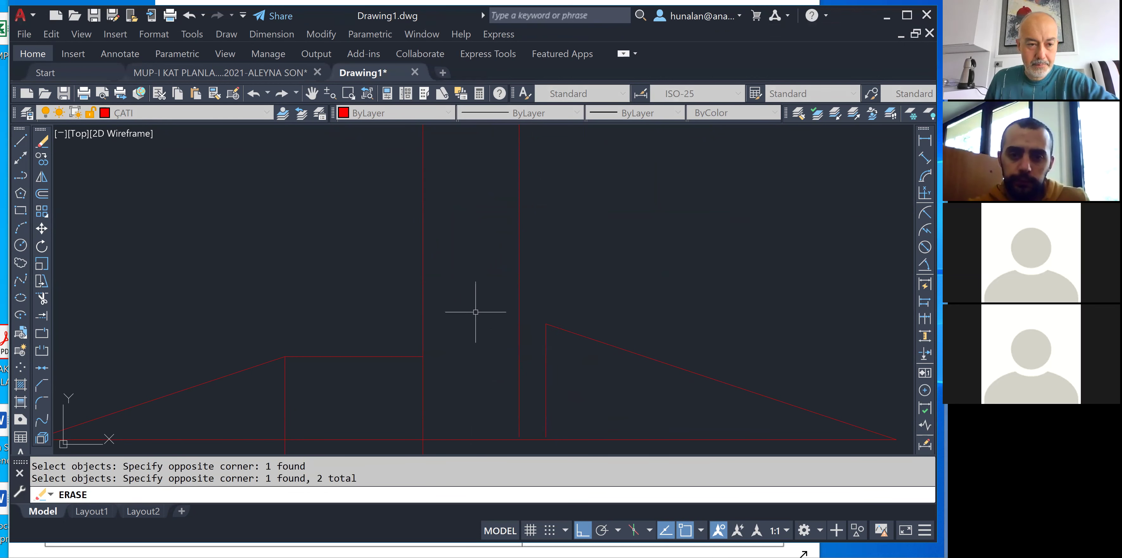
key("Return")
Draw the roof outline from the right slope's peak to the neighbouring projection line and down to the lower ridge's right end.
left_click(22, 142)
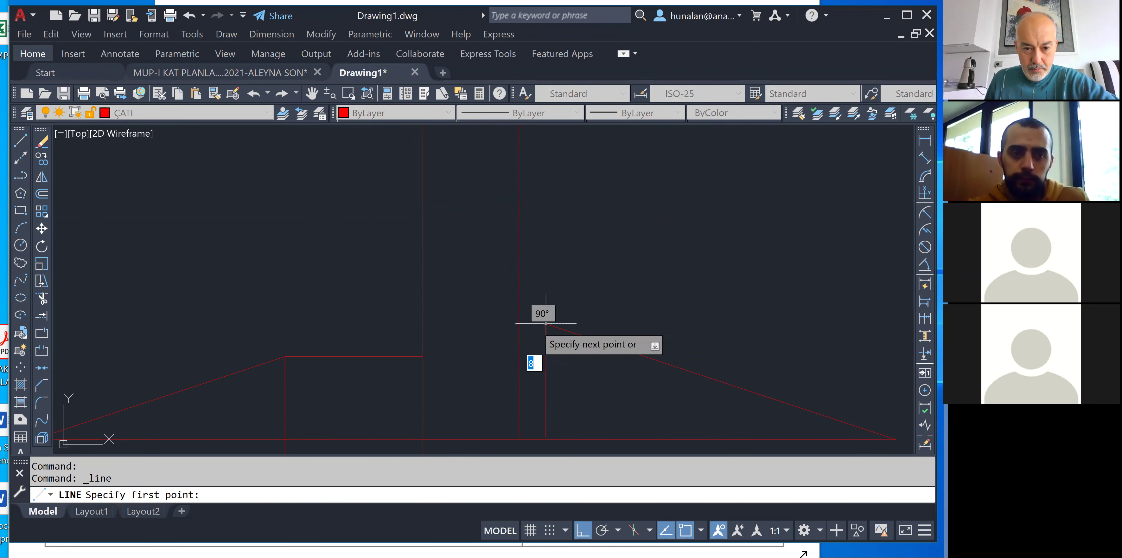
left_click(519, 324)
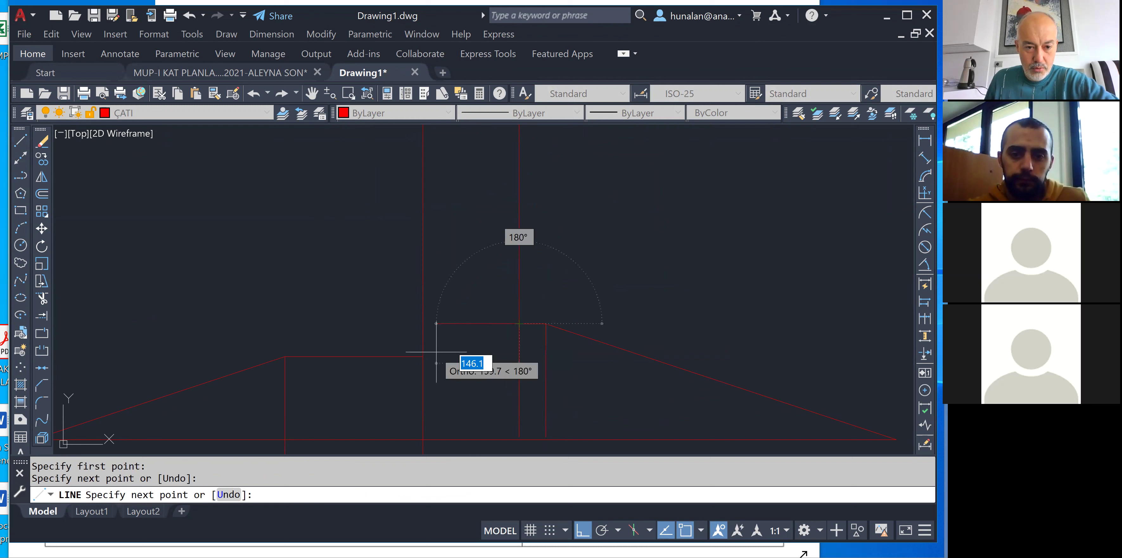
left_click(423, 356)
key("Return")
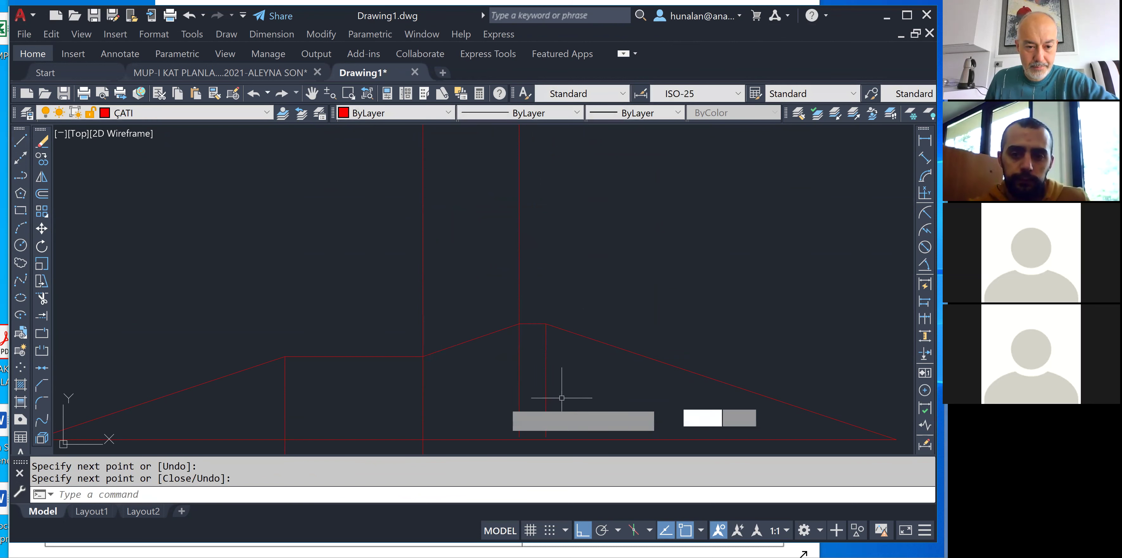
Delete the four vertical projection lines crossing the elevation below the plan.
left_click(563, 388)
left_click(267, 412)
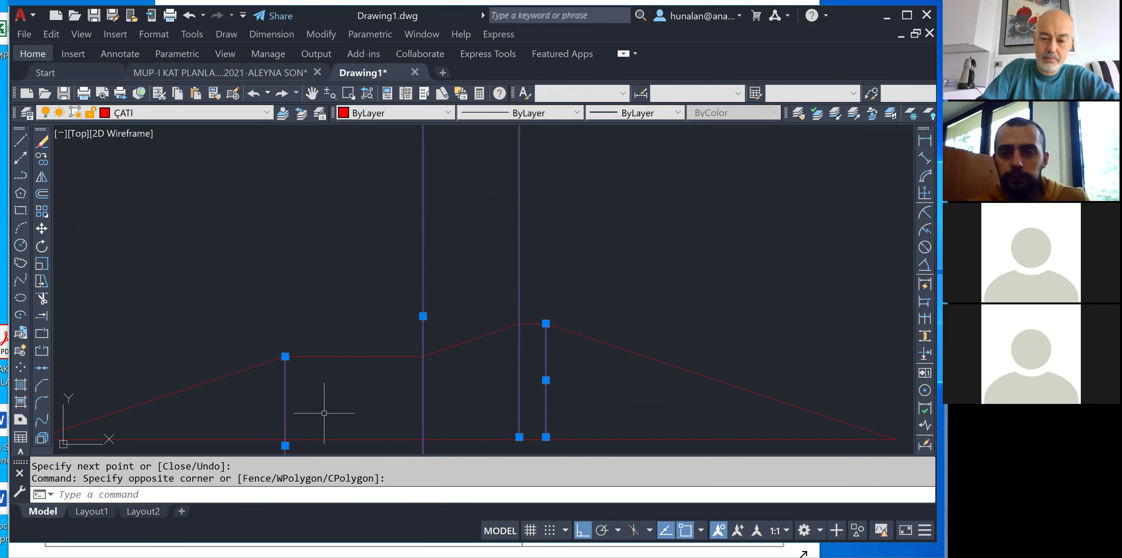
key("Delete")
scroll(543, 324, "down", 4)
middle_click_drag(640, 275, 615, 322)
mouse_move(621, 323)
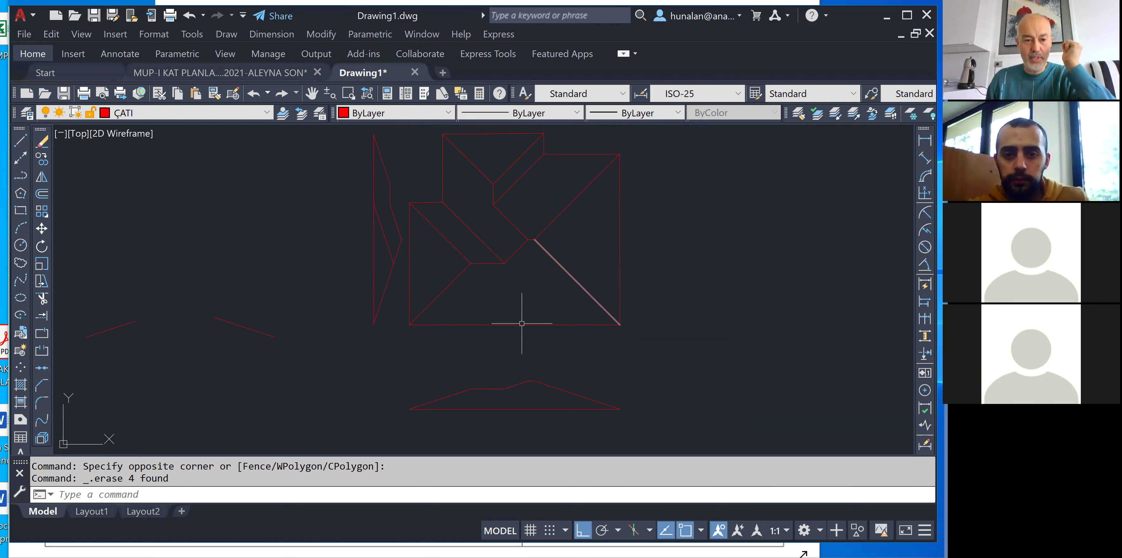
Delete the two leftover sloping lines beside the roof plan and elevations.
left_click(175, 291)
left_click(115, 344)
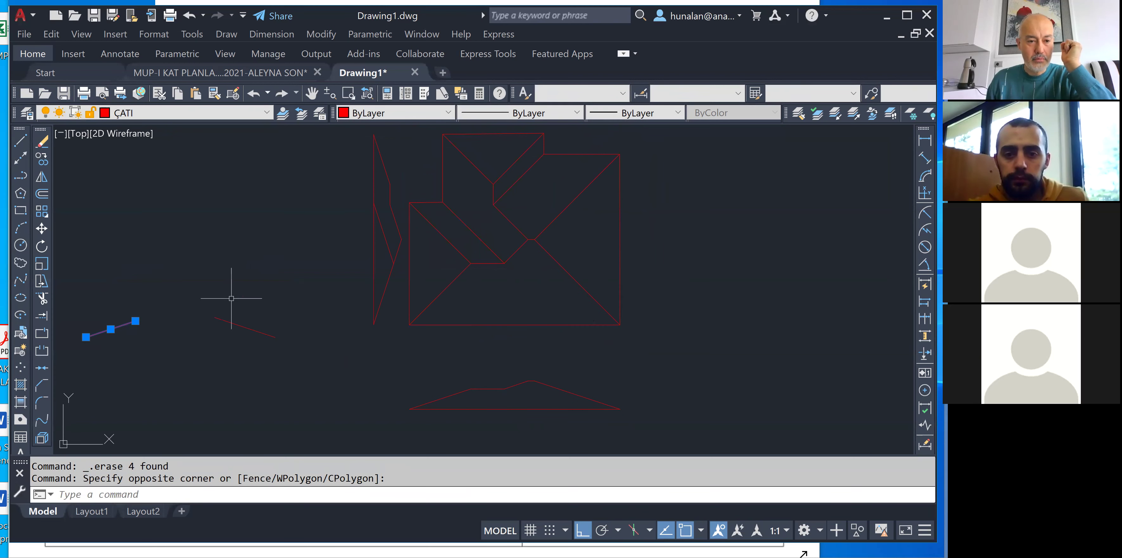
left_click(261, 290)
left_click(224, 325)
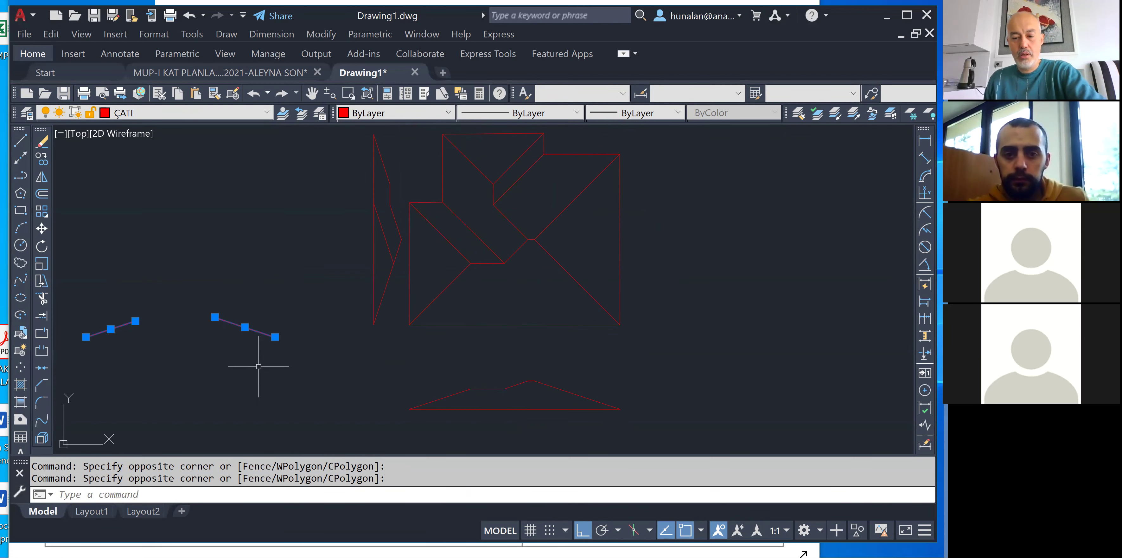
key("Delete")
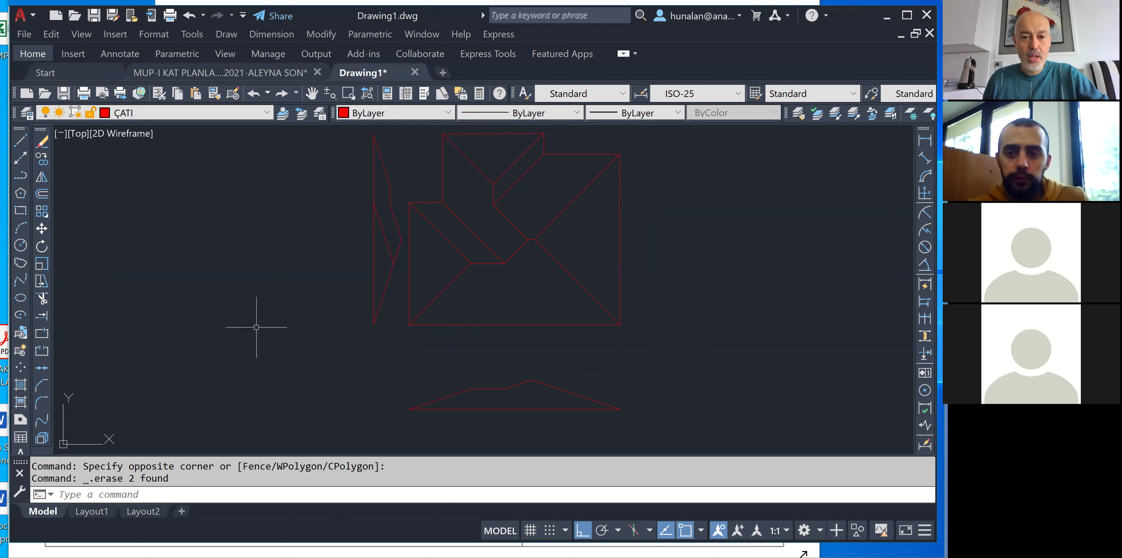
Highlight the three ridge lines in the roof plan to examine their positions, and clear the selection.
left_click(494, 189)
left_click(506, 234)
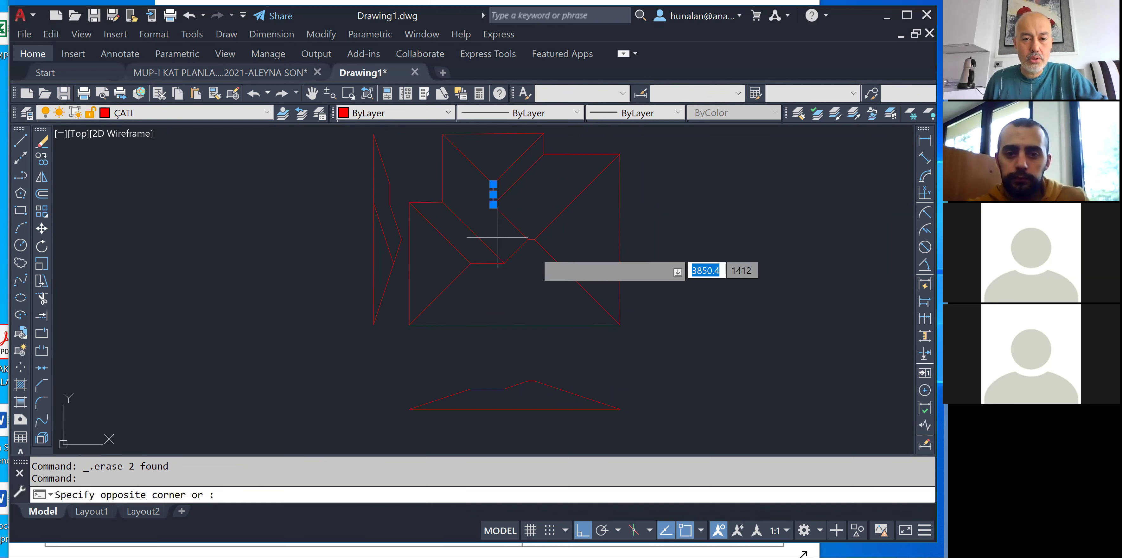
left_click(551, 255)
left_click(445, 250)
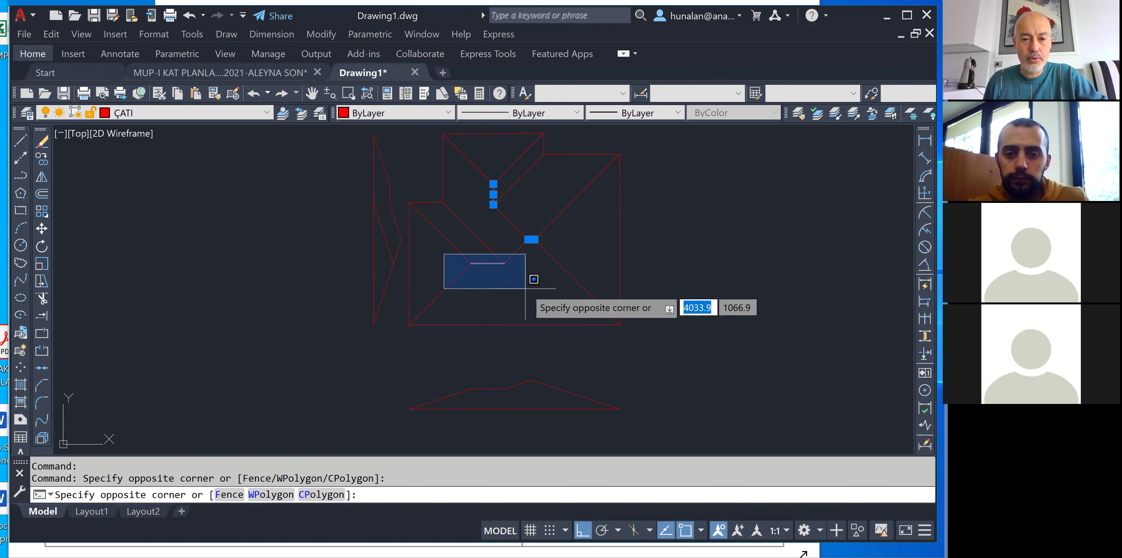
left_click(537, 281)
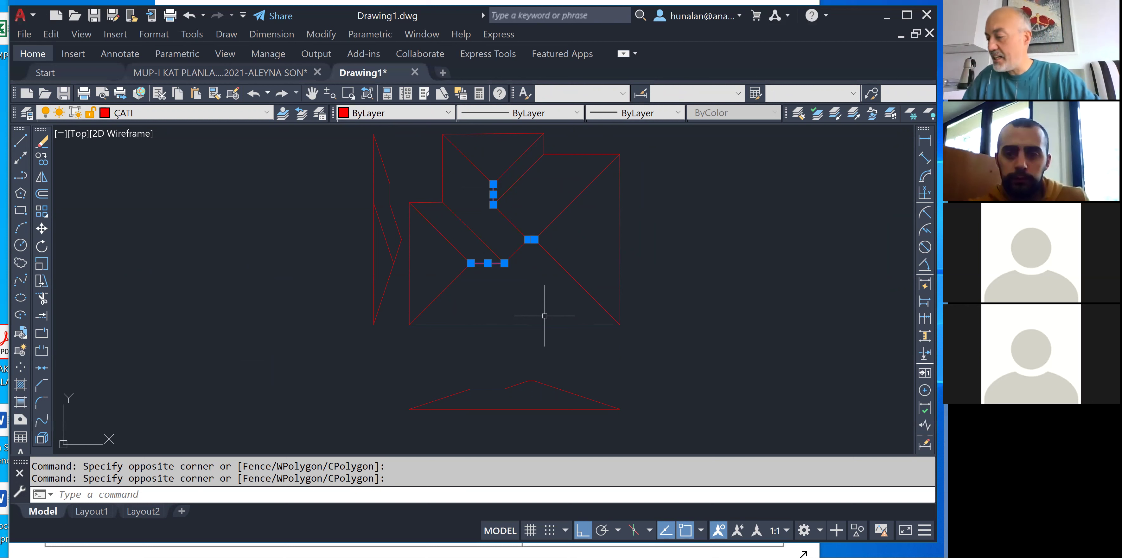
left_click_drag(632, 208, 534, 240)
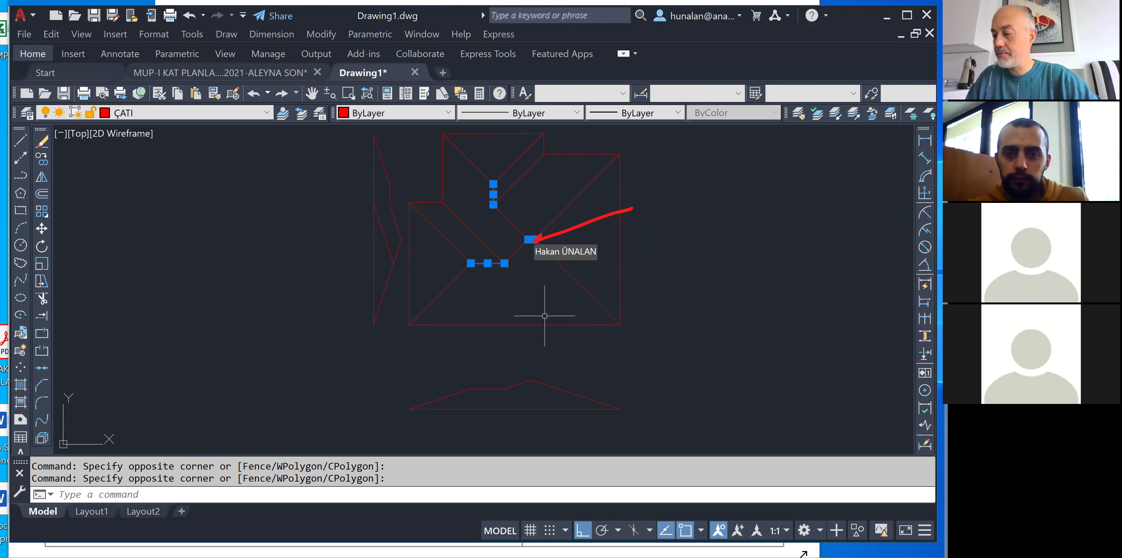
mouse_move(637, 192)
left_mouse_down()
mouse_move(649, 230)
mouse_move(694, 221)
mouse_move(695, 194)
mouse_move(710, 216)
mouse_move(834, 175)
mouse_move(654, 271)
left_mouse_up()
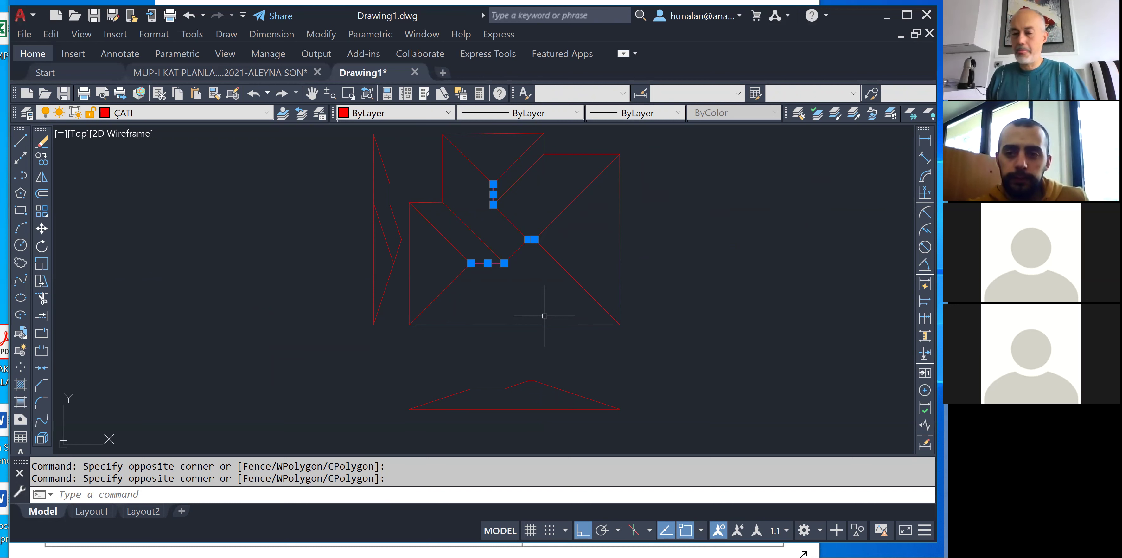
key("Escape")
key("Escape")
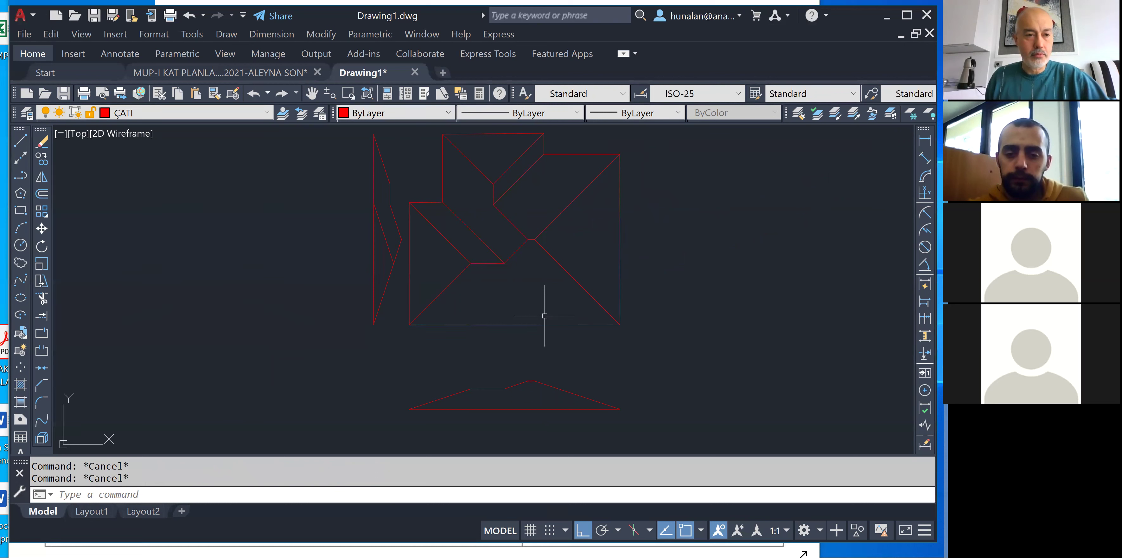
left_click(21, 141)
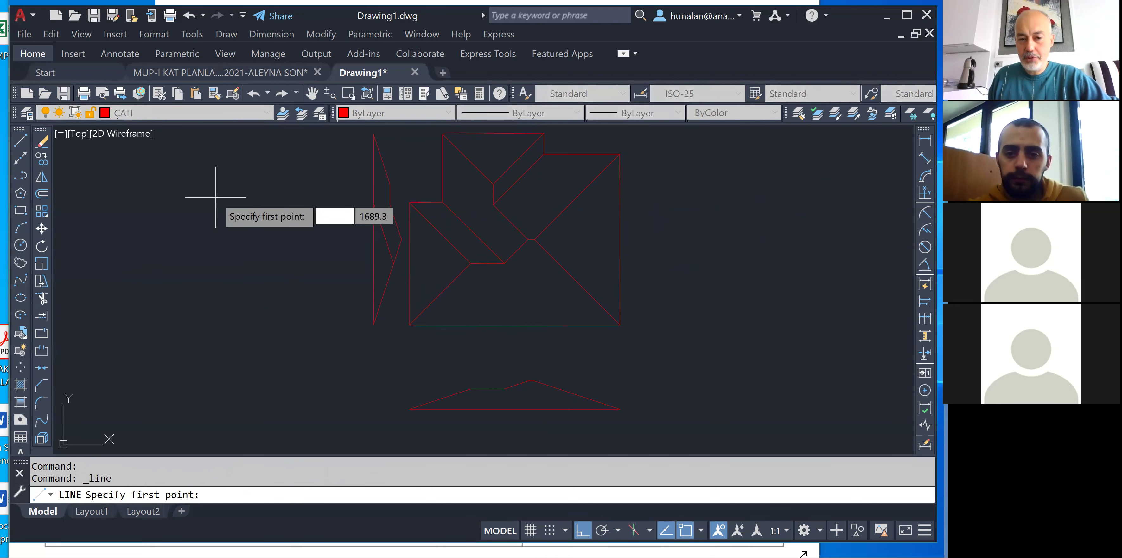
key("Escape")
key("Escape")
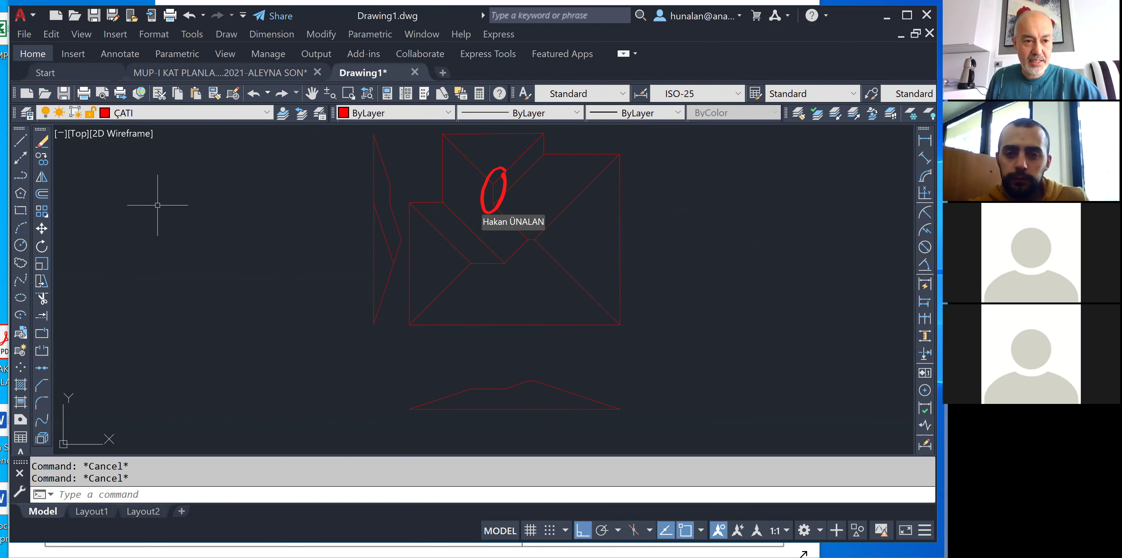
Change the ÇATI layer's colour to yellow and close the layer manager.
left_click(117, 112)
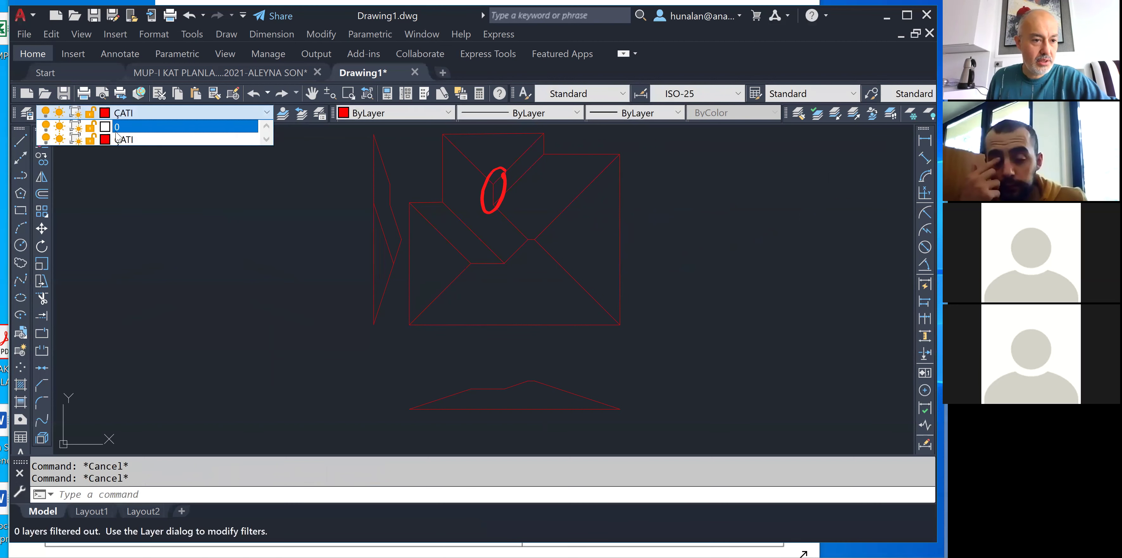
left_click(120, 197)
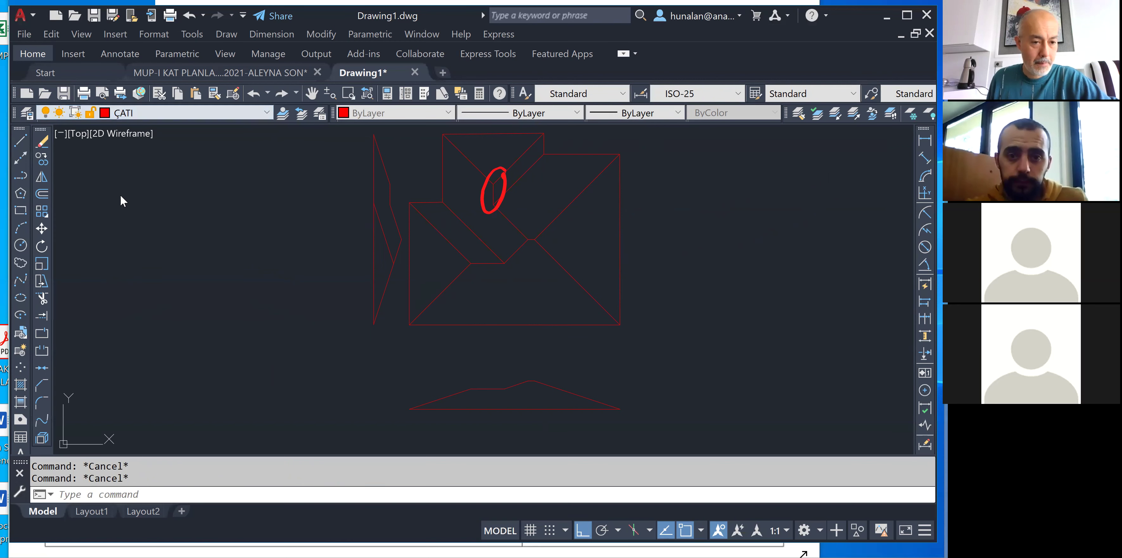
left_click(26, 113)
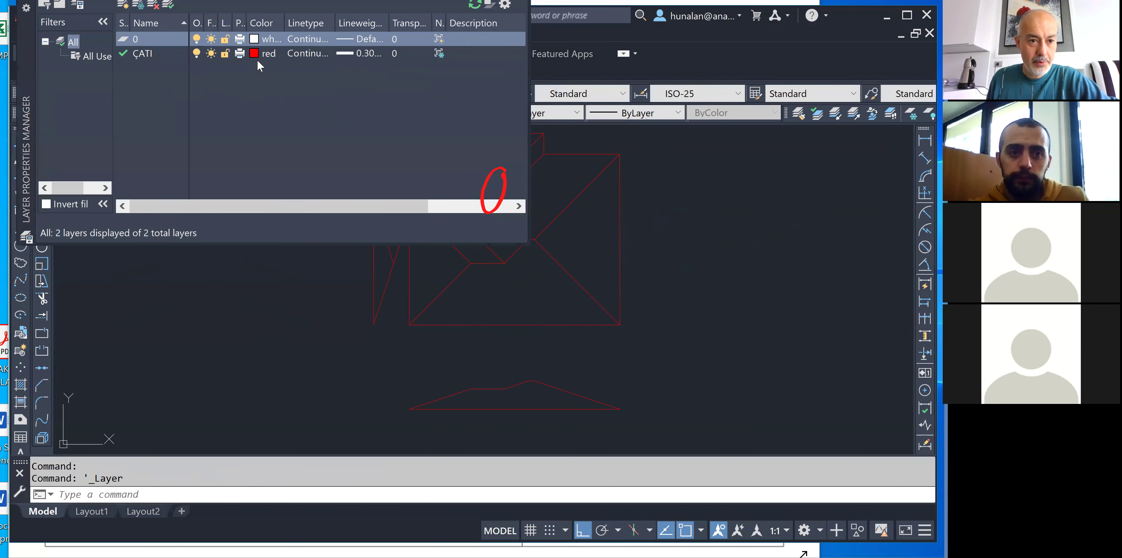
left_click(261, 53)
left_click(472, 297)
left_click(559, 381)
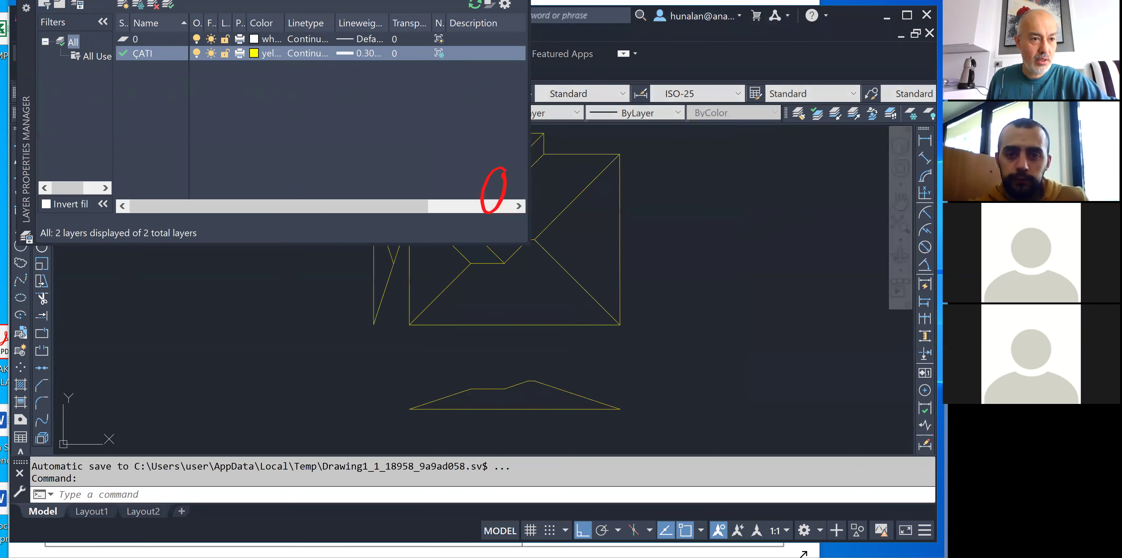
left_click(26, 3)
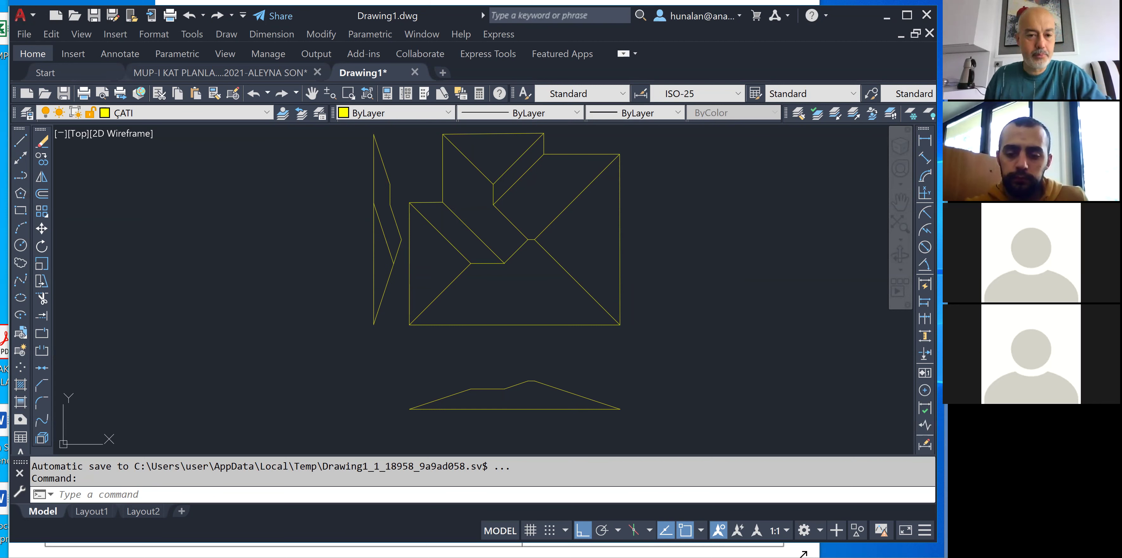
Draw a line in the elevation beside the plan, from the upper end of its short ridge perpendicular to the base line.
left_click(20, 141)
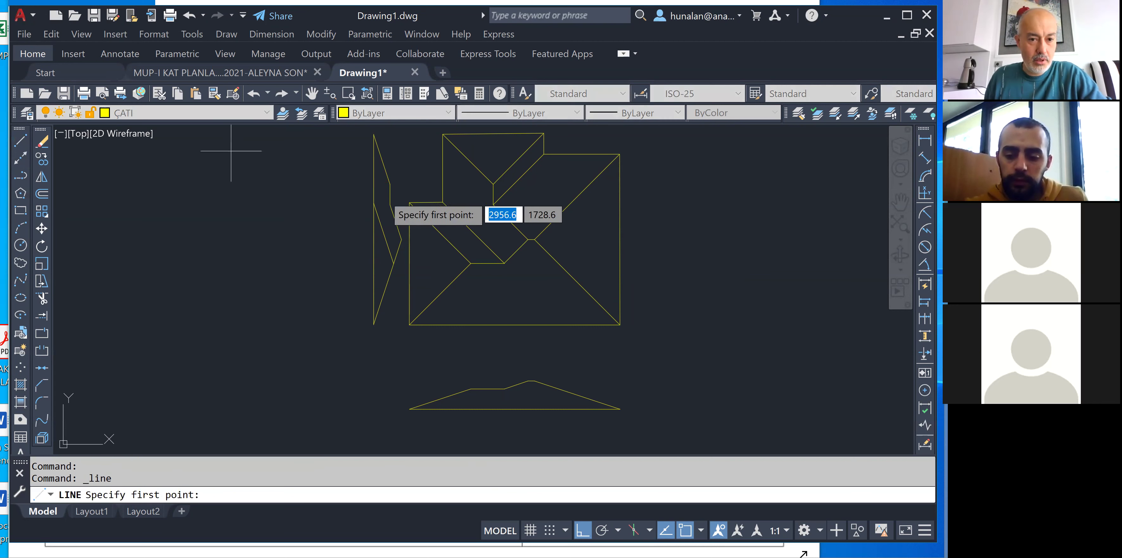
left_click(406, 184)
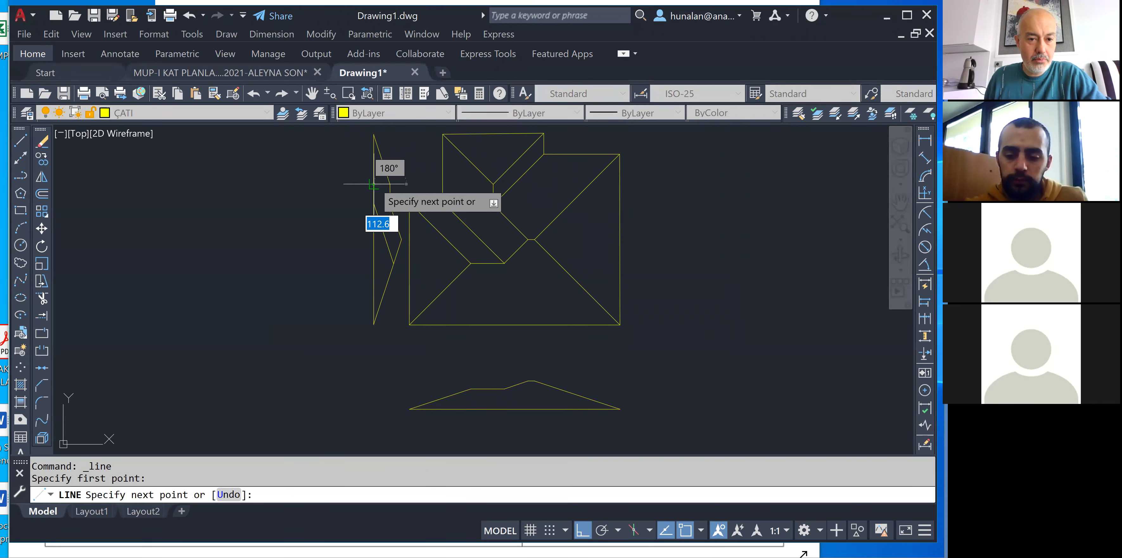
left_click(389, 184)
left_click(390, 205)
key("Return")
Draw two more lines perpendicular to the side elevation's base, from its outermost peak and from the peak of the lower triangle.
key("Return")
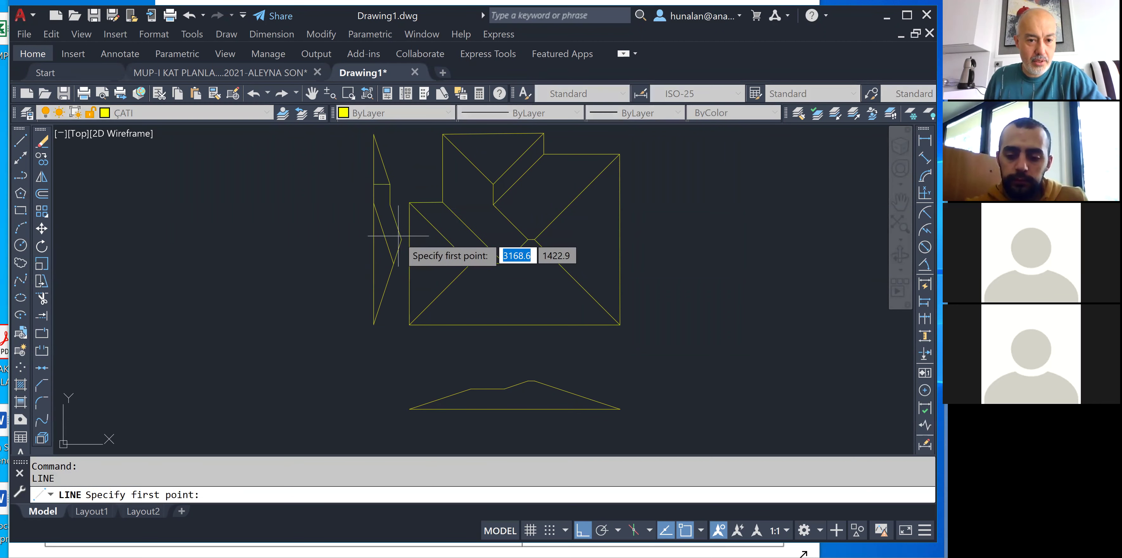
left_click(401, 239)
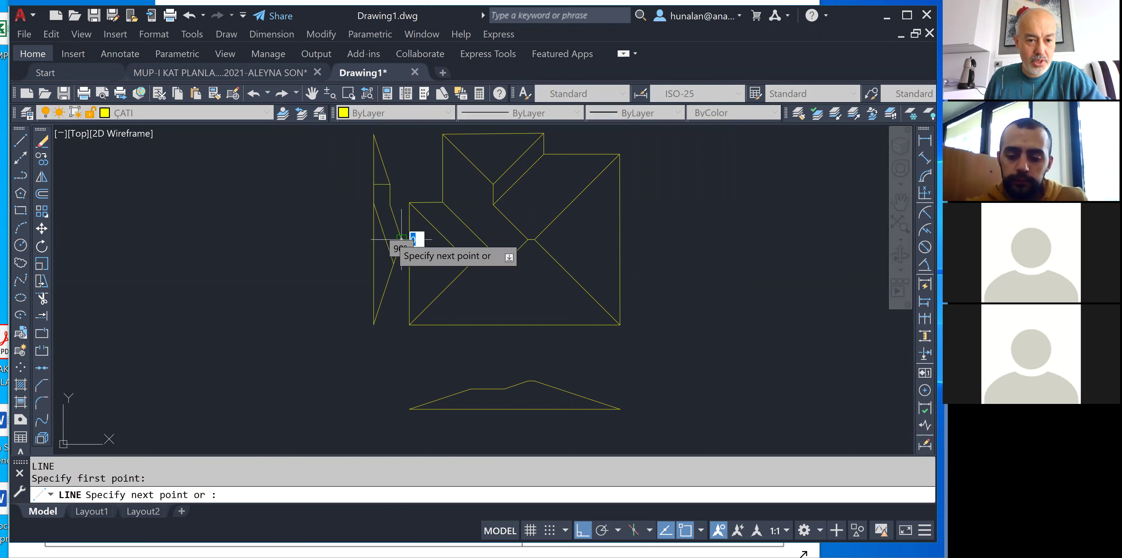
left_click(374, 239)
key("Return")
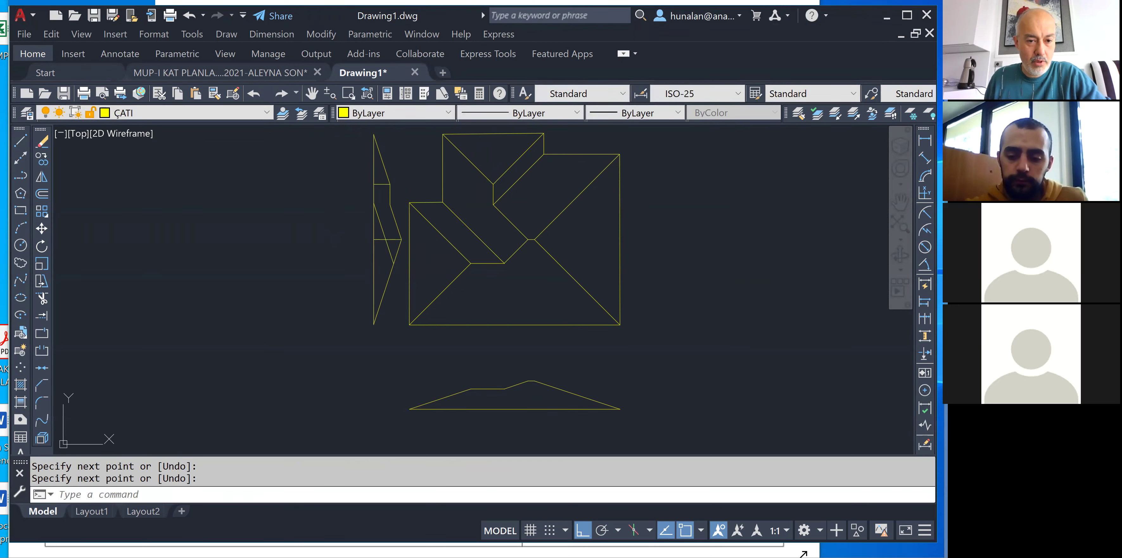
key("Return")
left_click(409, 263)
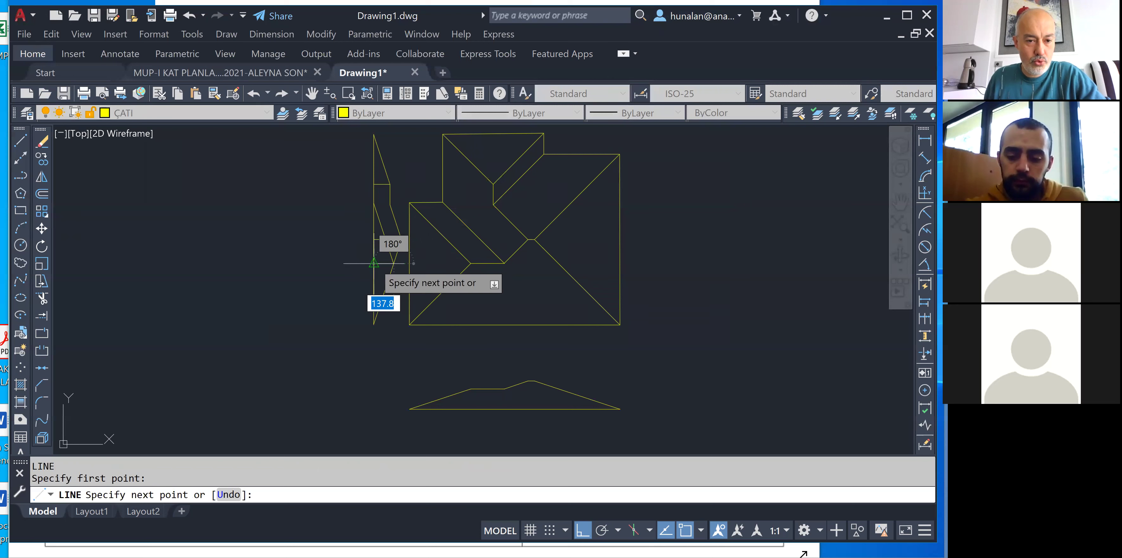
left_click(374, 263)
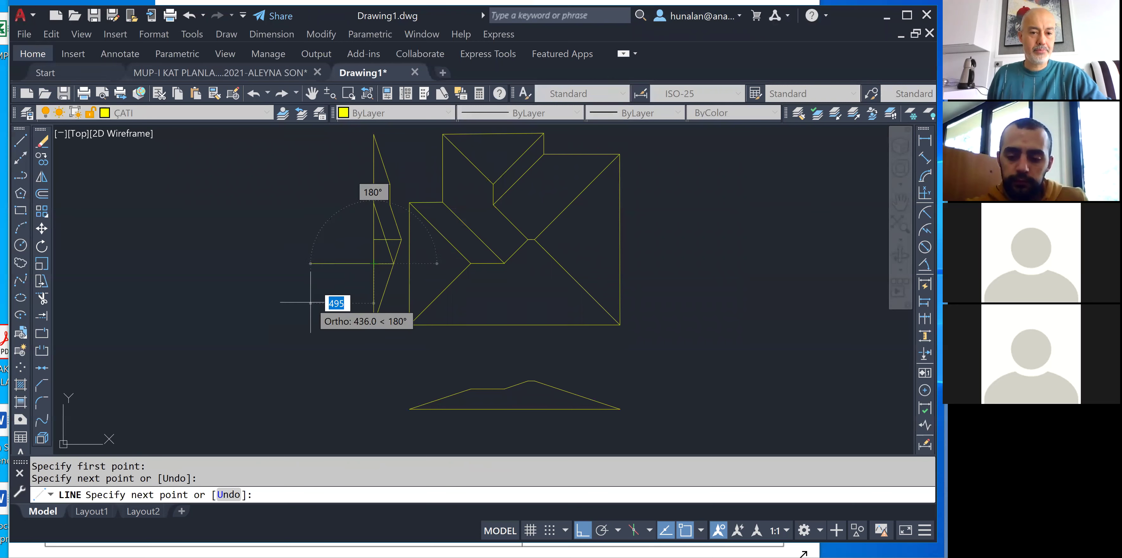
key("Return")
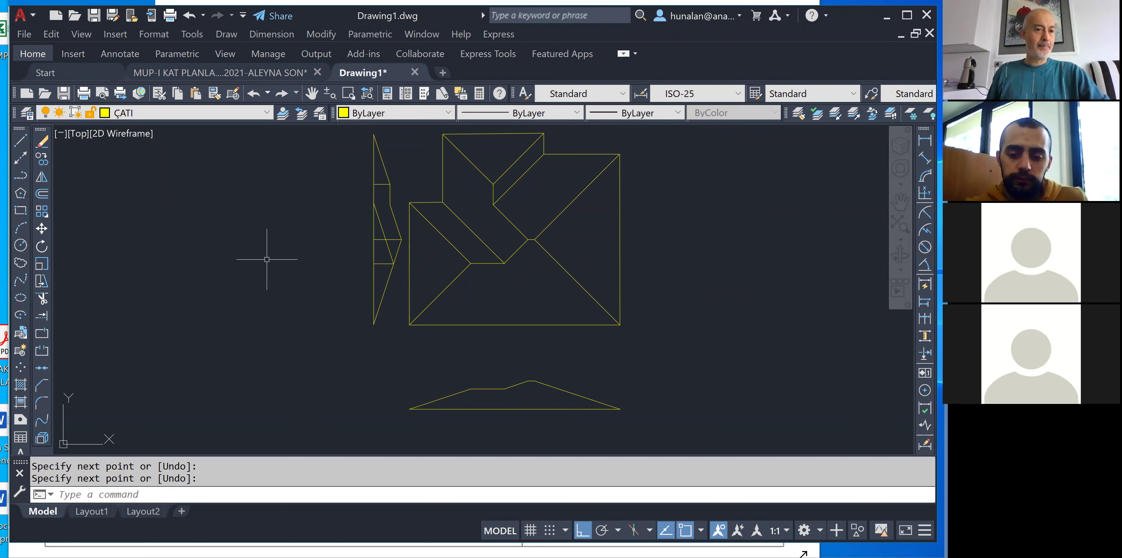
Split the drawing area into four viewports.
left_click(87, 34)
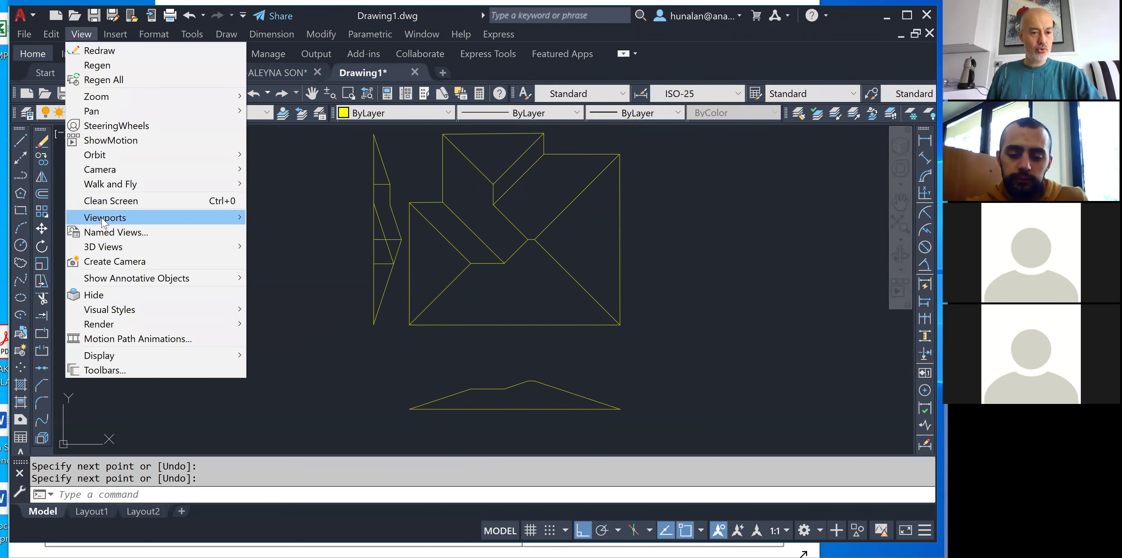
mouse_move(183, 218)
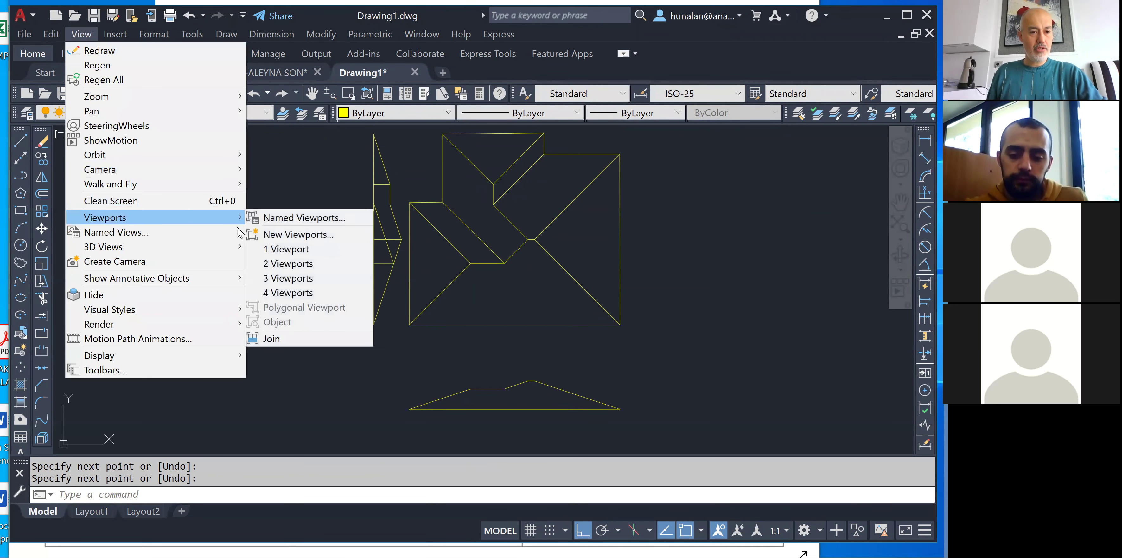
left_click(291, 292)
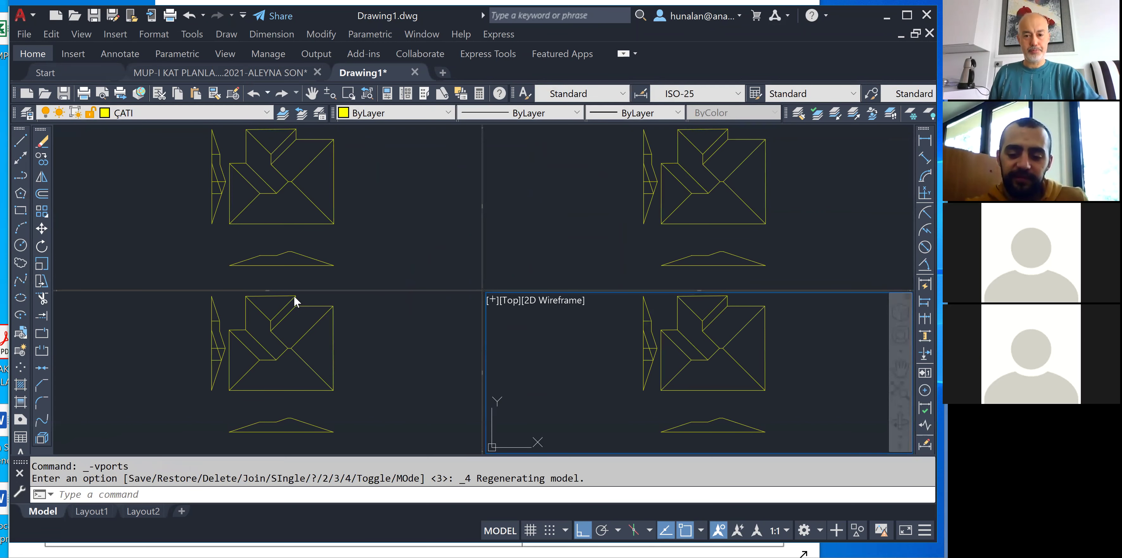
Show the View toolbar and dock it beneath the layer toolbar.
right_click(361, 96)
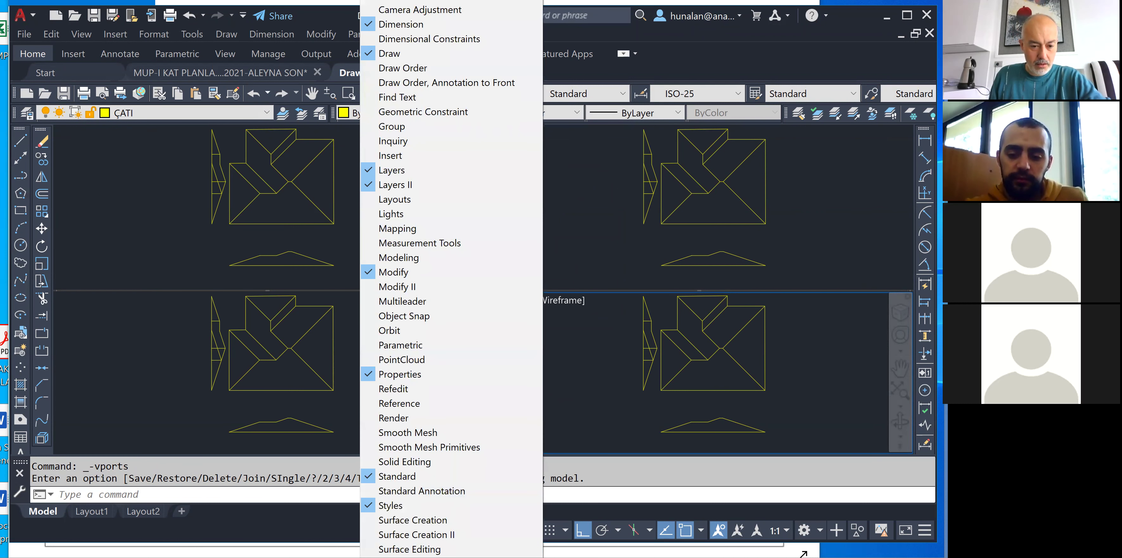
scroll(437, 279, "down", 7)
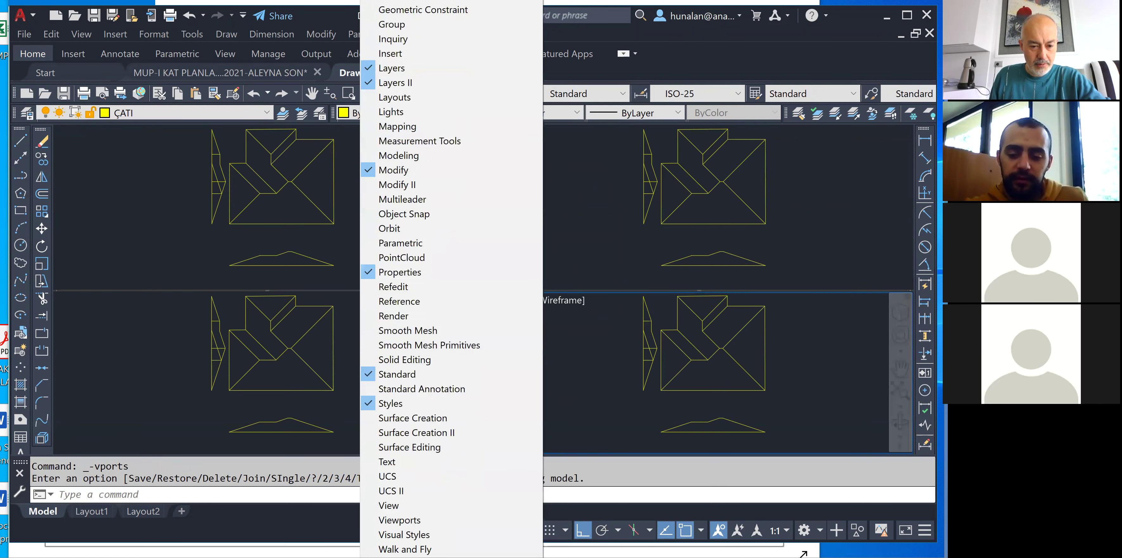
scroll(450, 278, "down", 1)
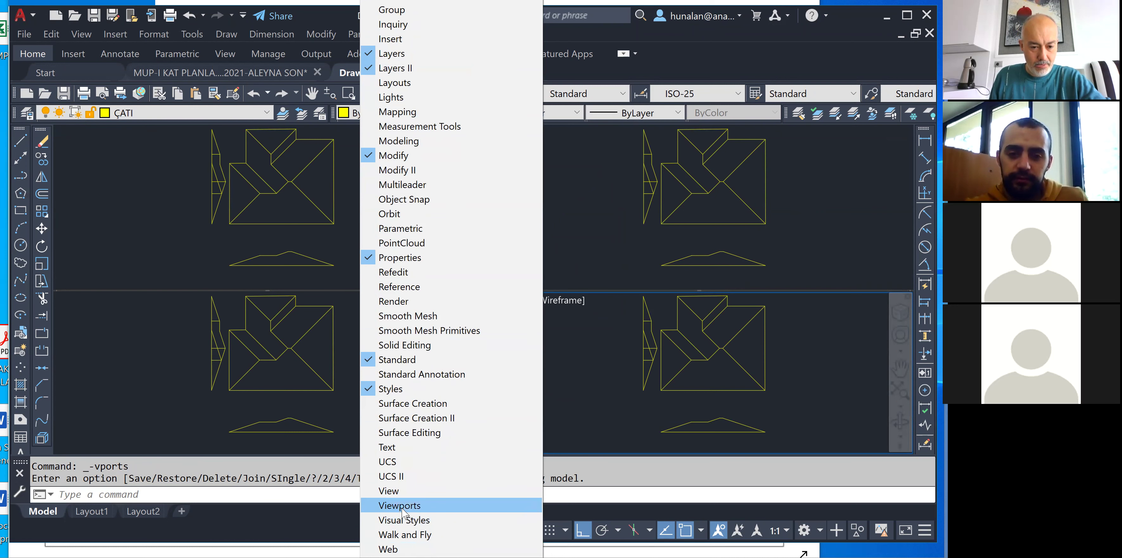
left_click(392, 490)
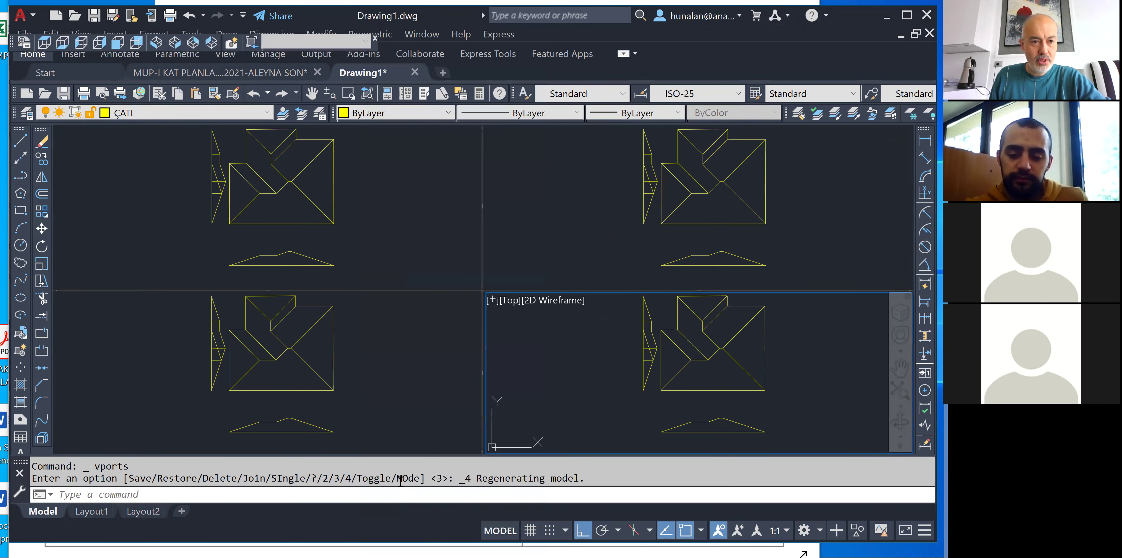
mouse_move(12, 44)
left_mouse_down()
mouse_move(49, 140)
mouse_move(57, 129)
left_mouse_up()
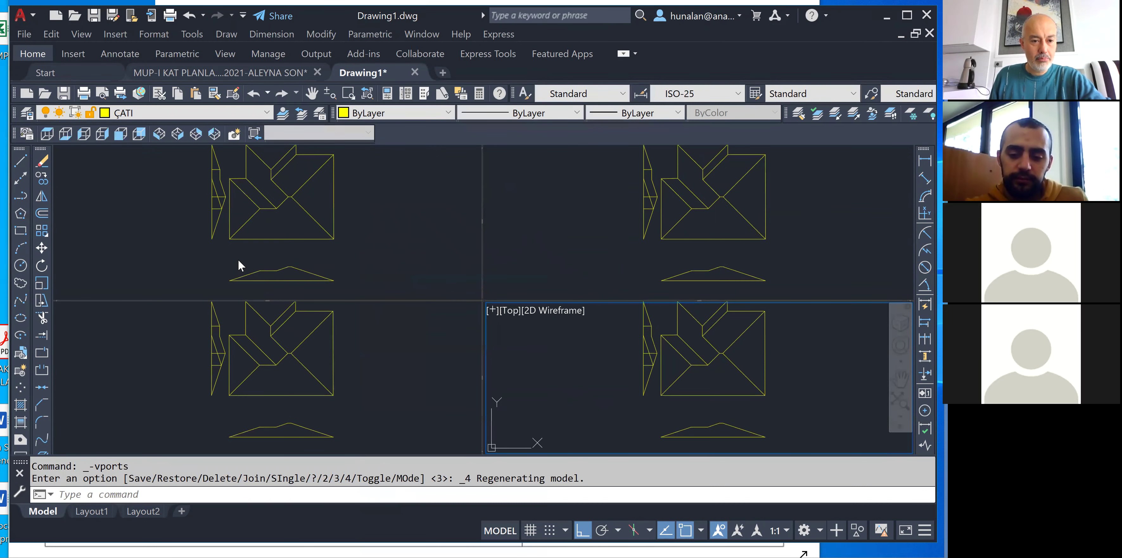
Set the upper-left viewport to the Front view.
left_click(365, 358)
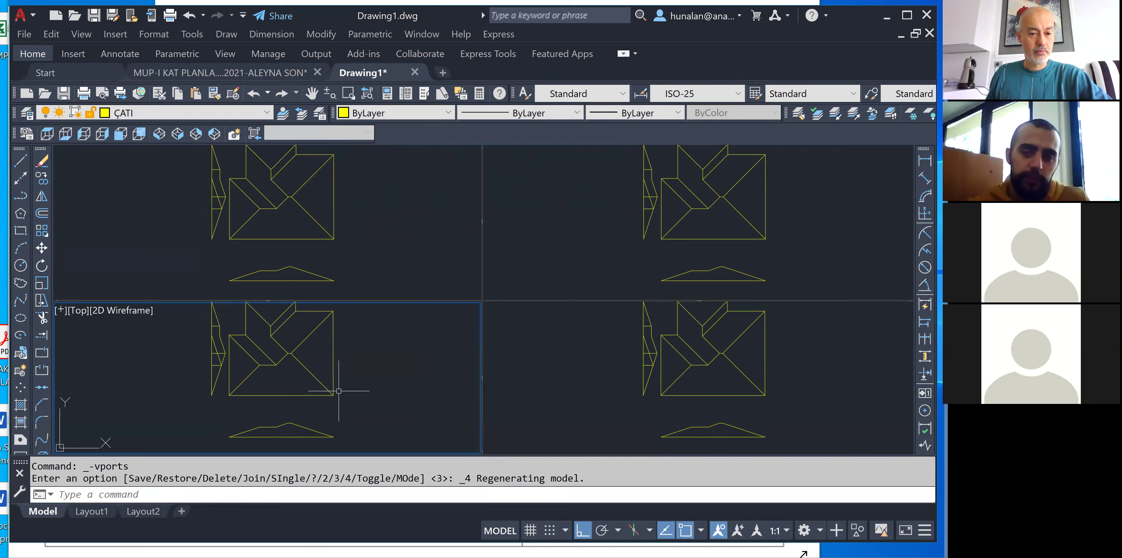
left_click(396, 213)
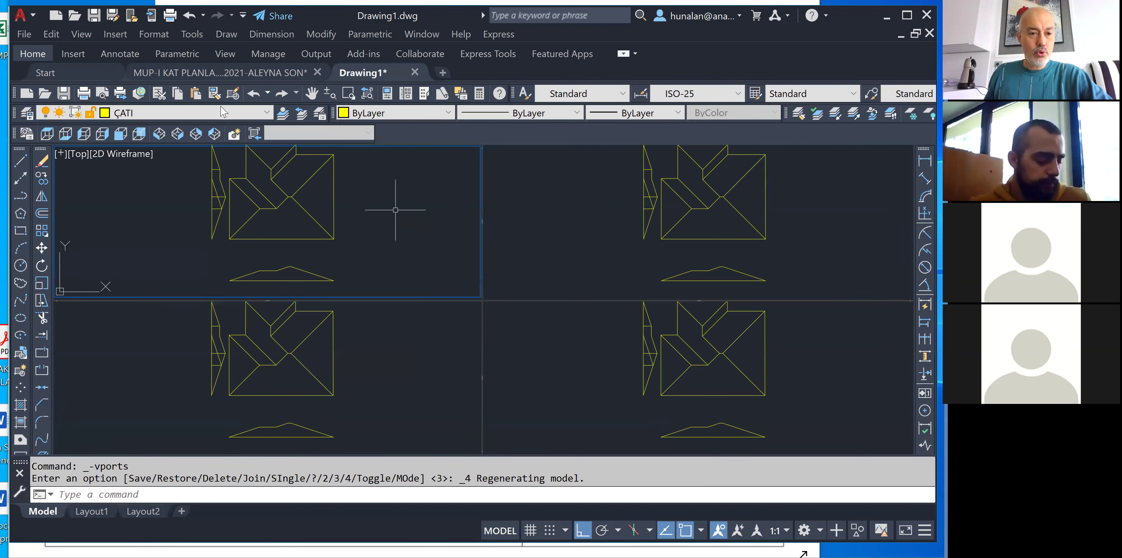
left_click(120, 133)
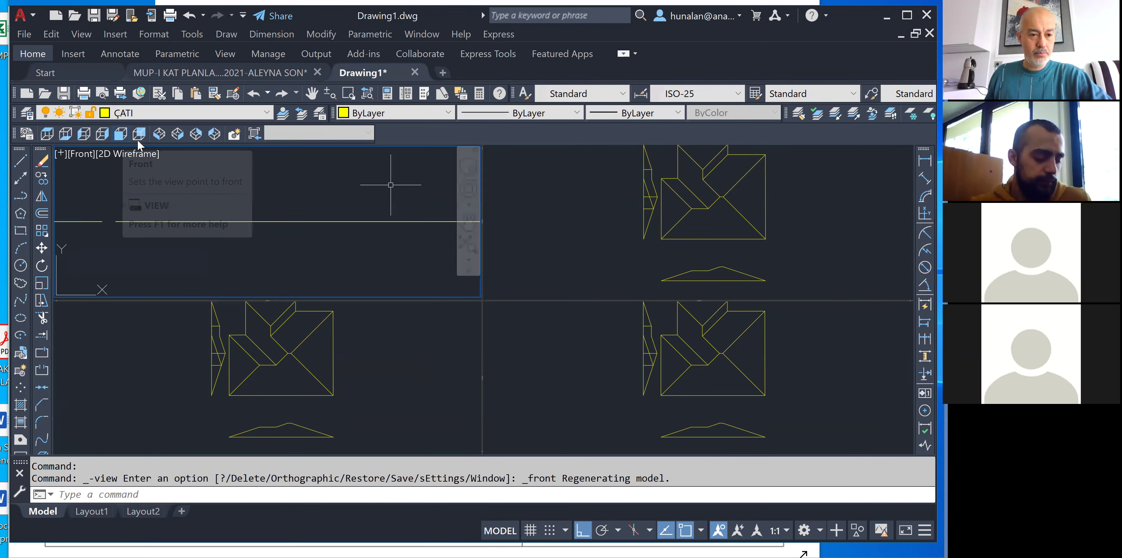
scroll(222, 196, "down", 1)
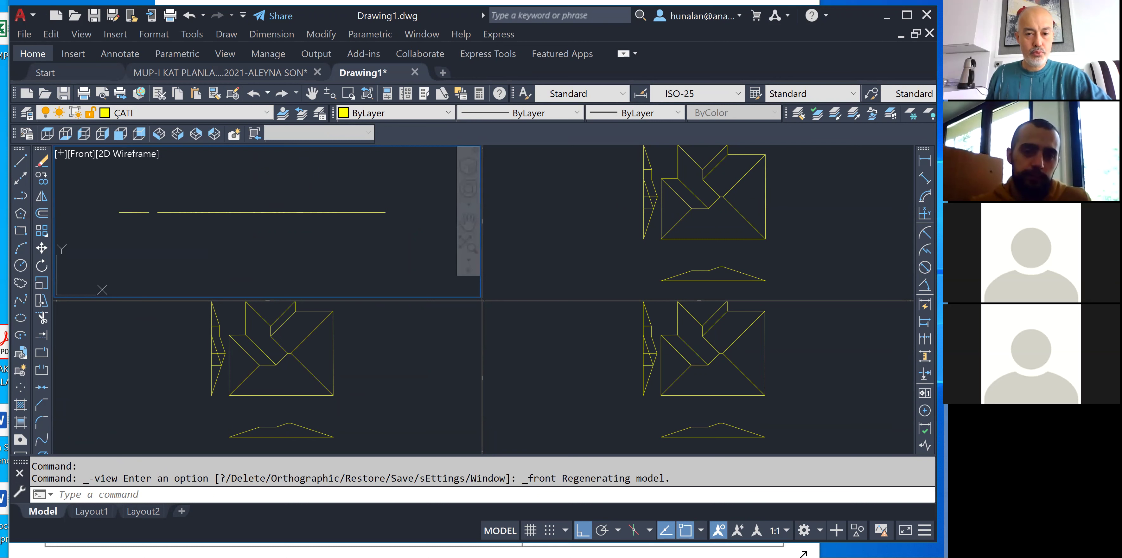
Set the upper-right viewport to the Left view and the lower-right viewport to SW Isometric.
left_click(576, 229)
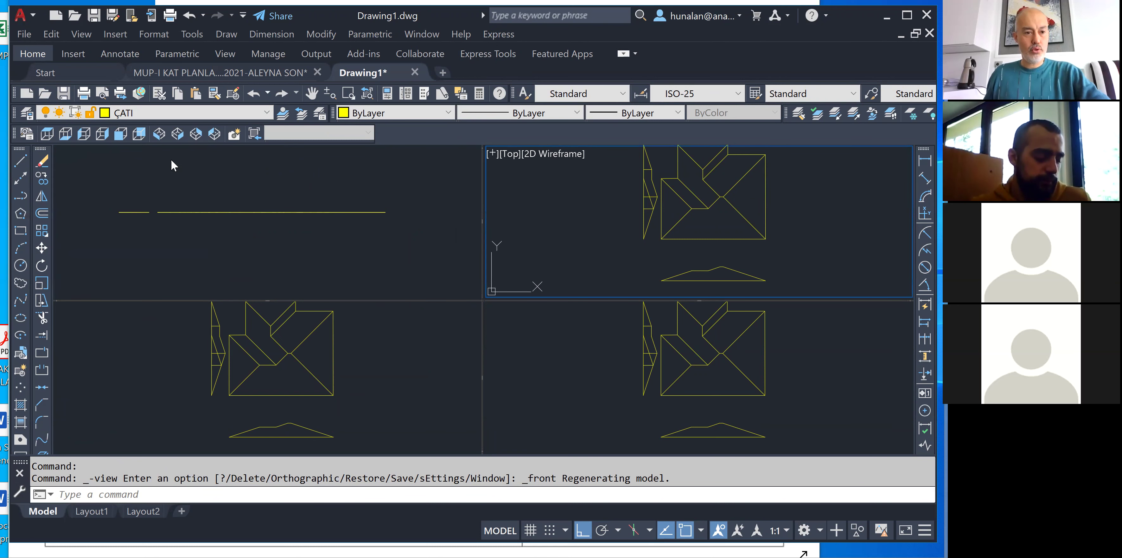
left_click(85, 135)
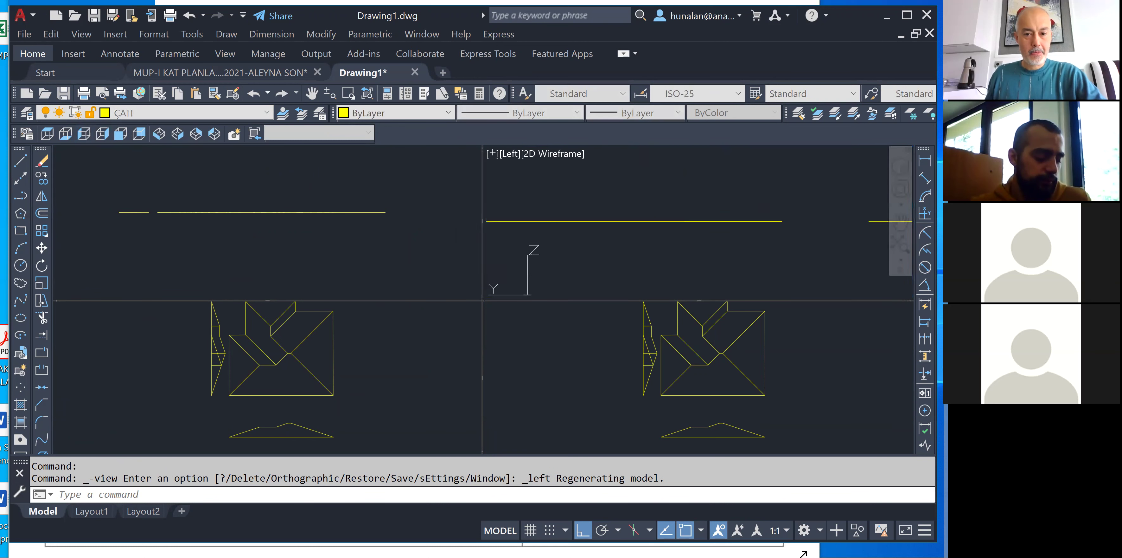
left_click(588, 378)
left_click(160, 135)
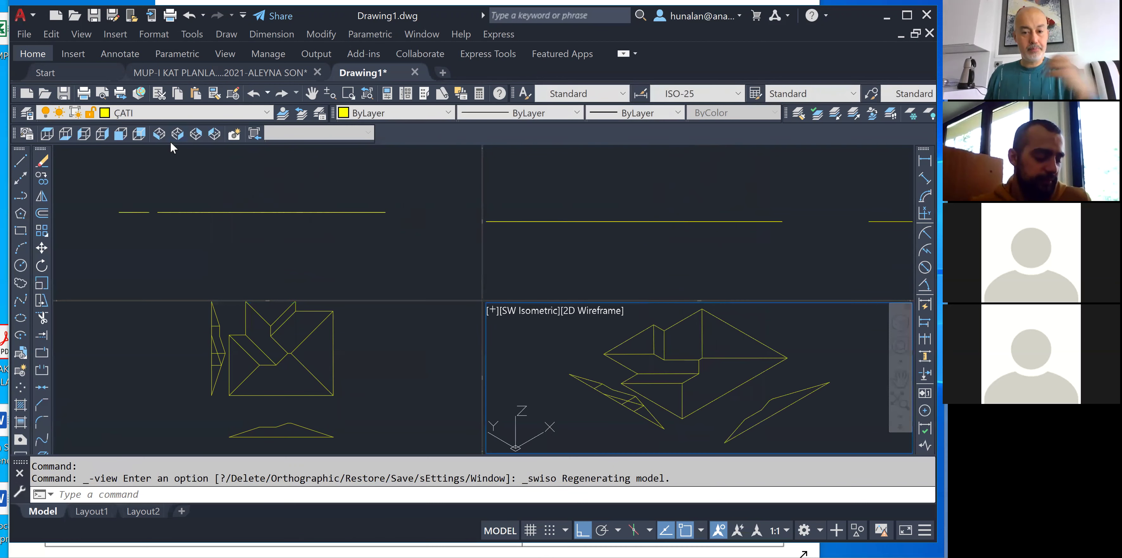
Rotate the side elevation's three height lines 90° upright about their base end in the Front viewport and check them in the isometric viewport.
left_click(246, 380)
scroll(227, 356, "up", 2)
left_click(214, 330)
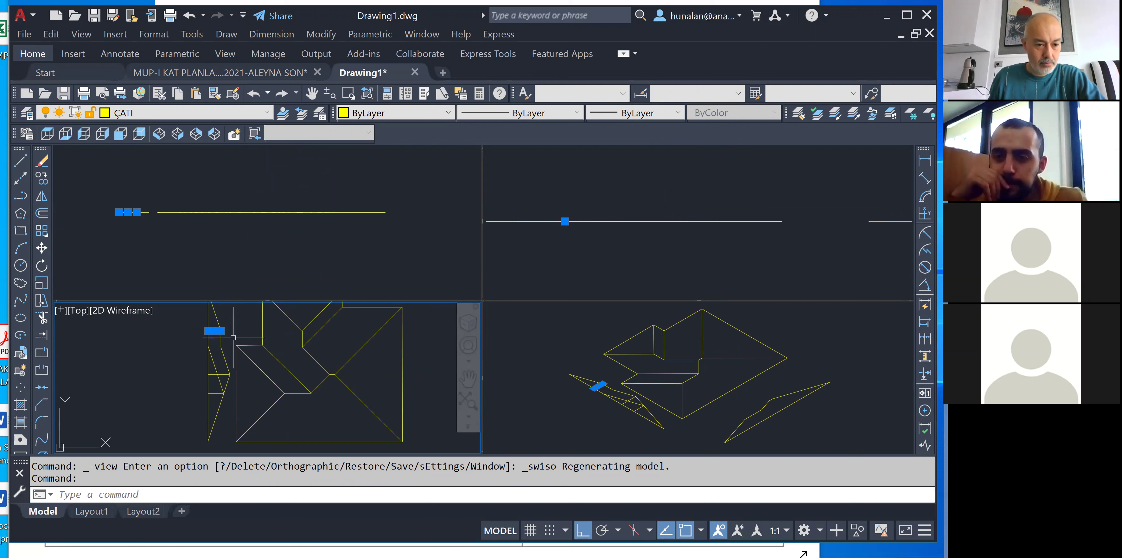
left_click(173, 367)
left_click(244, 372)
left_click(199, 383)
left_click(229, 398)
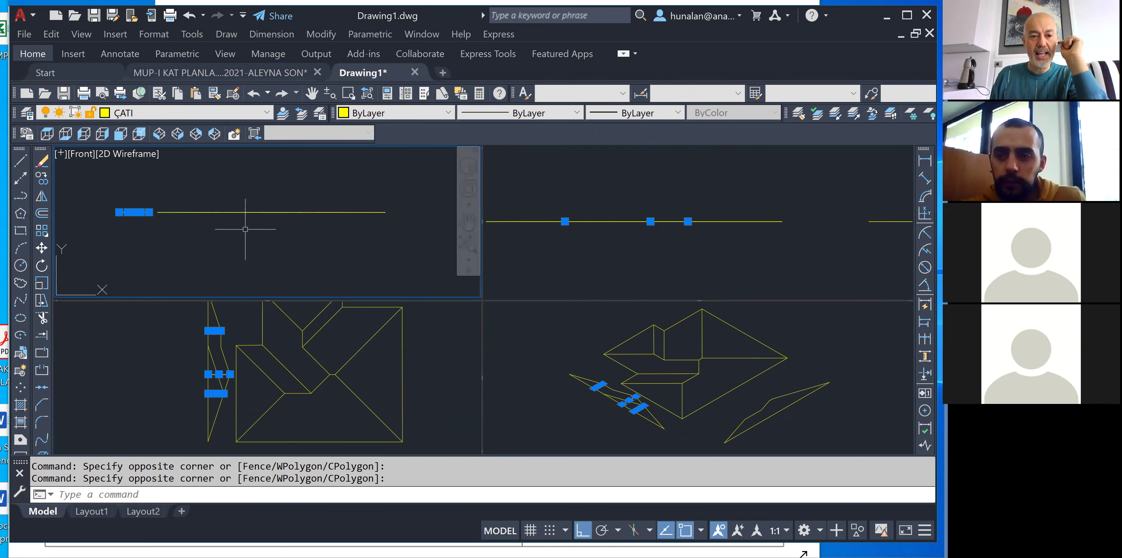
left_click(41, 265)
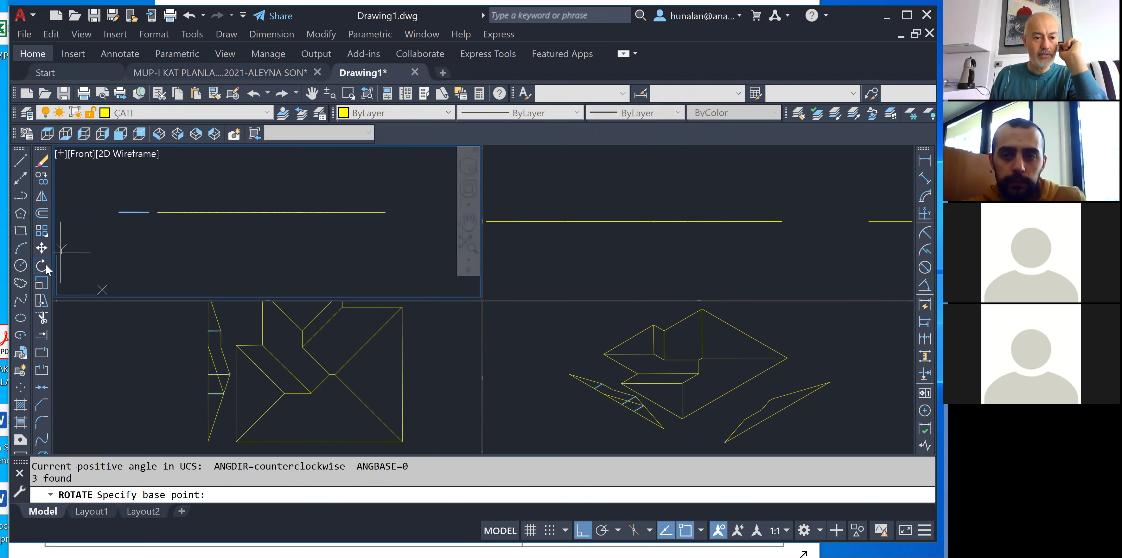
left_click(118, 213)
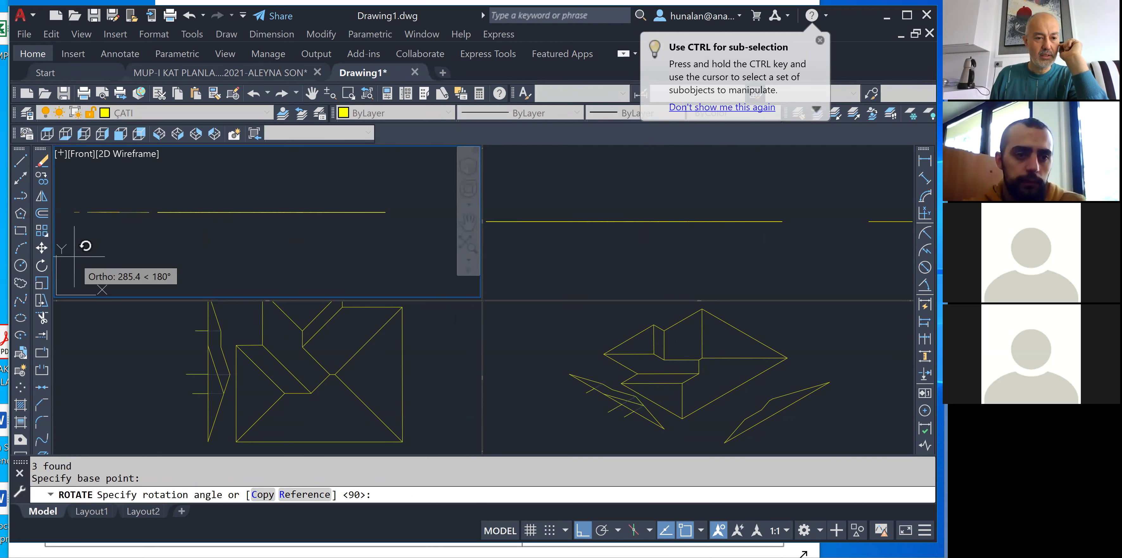
left_click(107, 162)
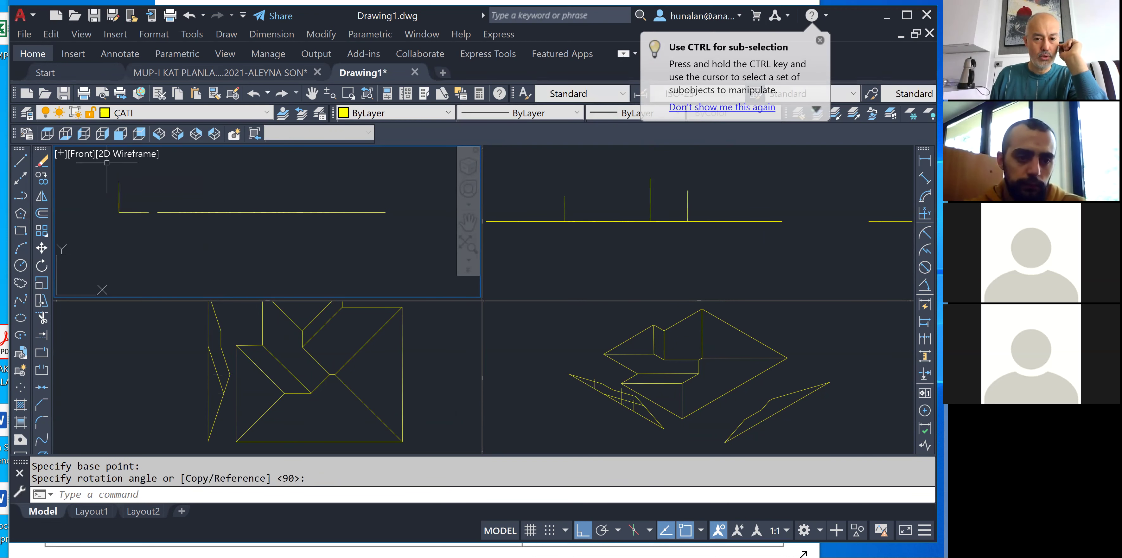
left_click(618, 403)
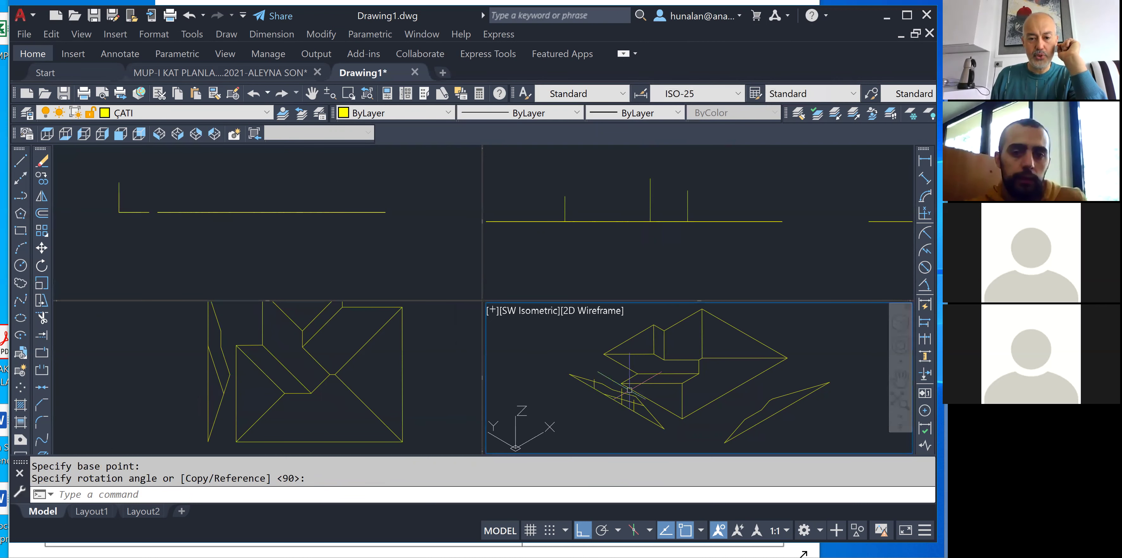
scroll(630, 397, "up", 2)
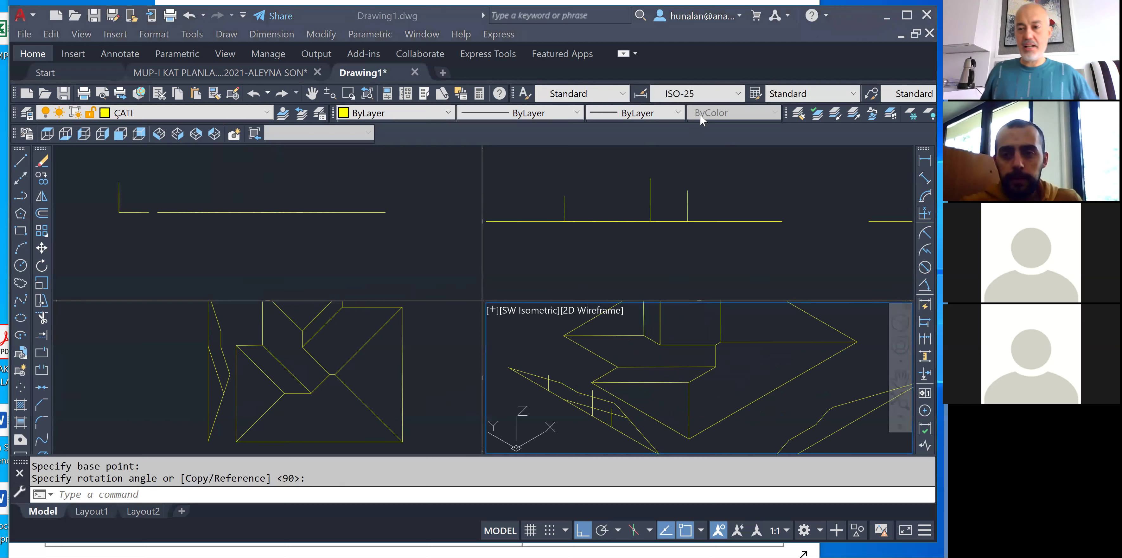
Undo the rotation of the three height lines.
left_click(356, 254)
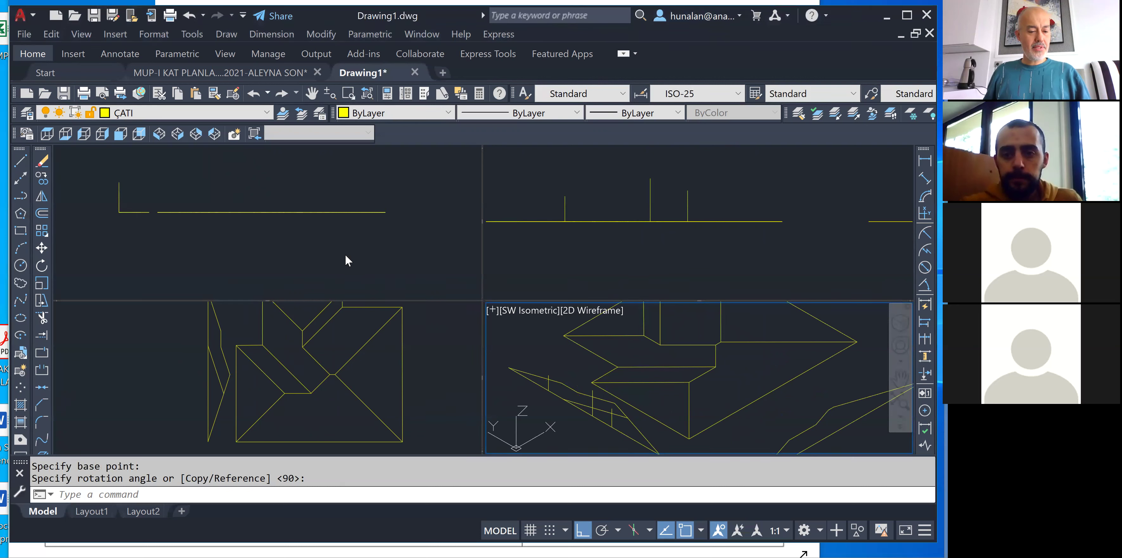
left_click(345, 255)
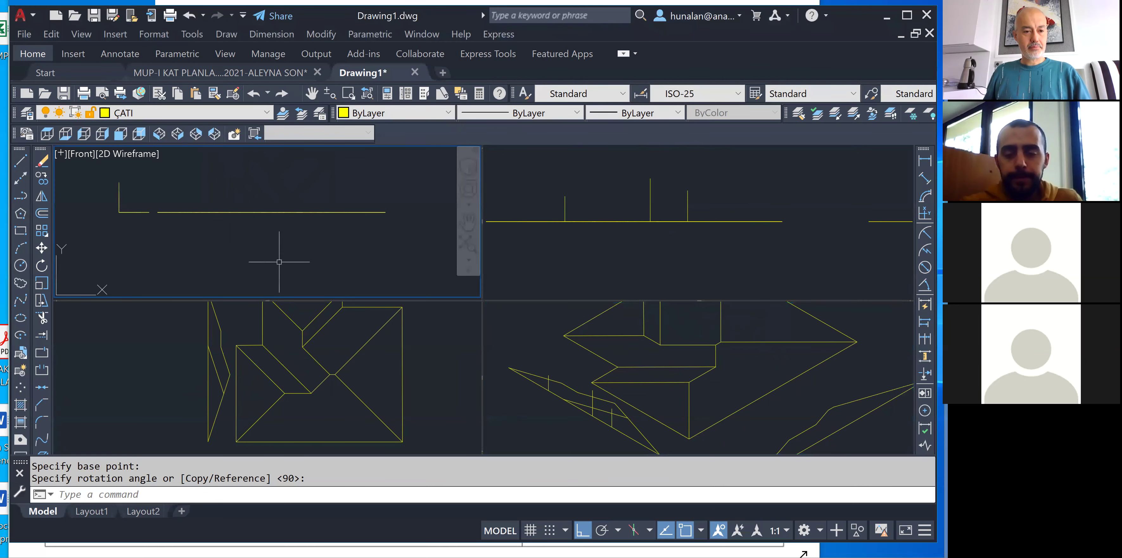
key("ctrl+z")
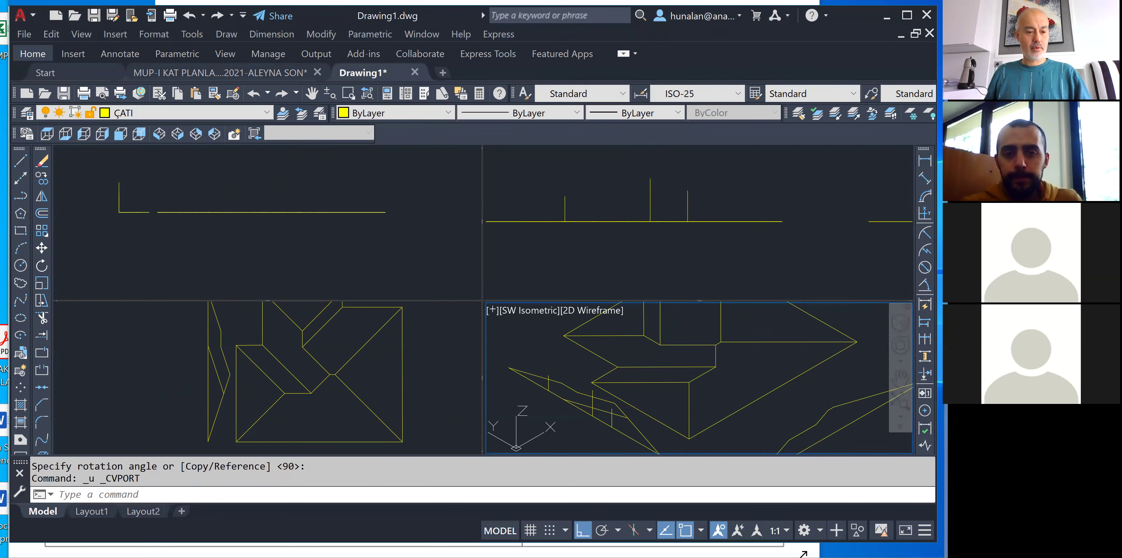
key("ctrl+z")
key("ctrl+z")
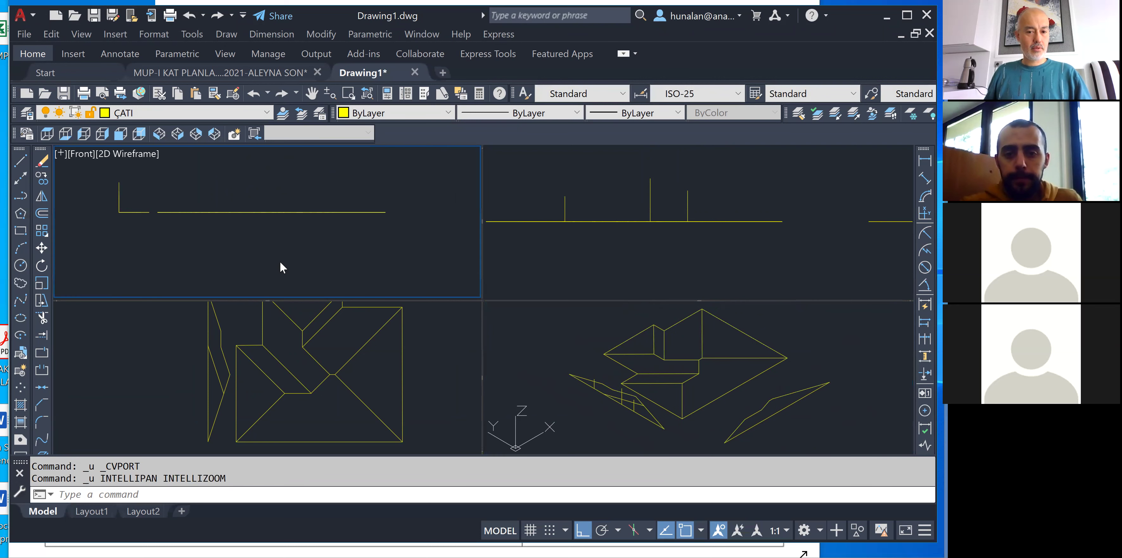
key("ctrl+z")
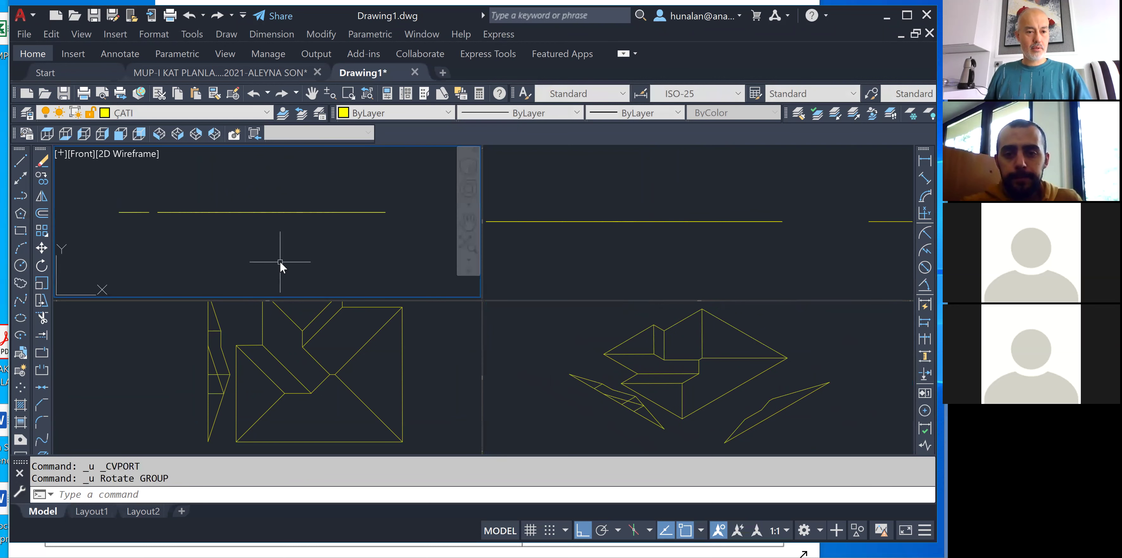
Select only the side elevation's three height lines and rotate them 90° about their base end in the Front viewport.
left_click(206, 331)
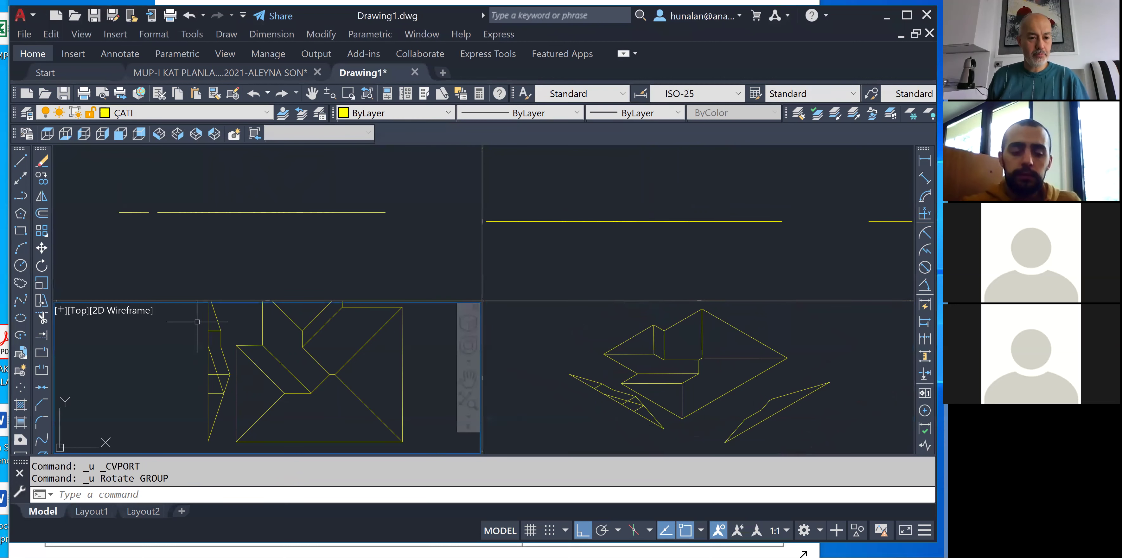
left_click(205, 330)
left_click(204, 365)
left_click(244, 402)
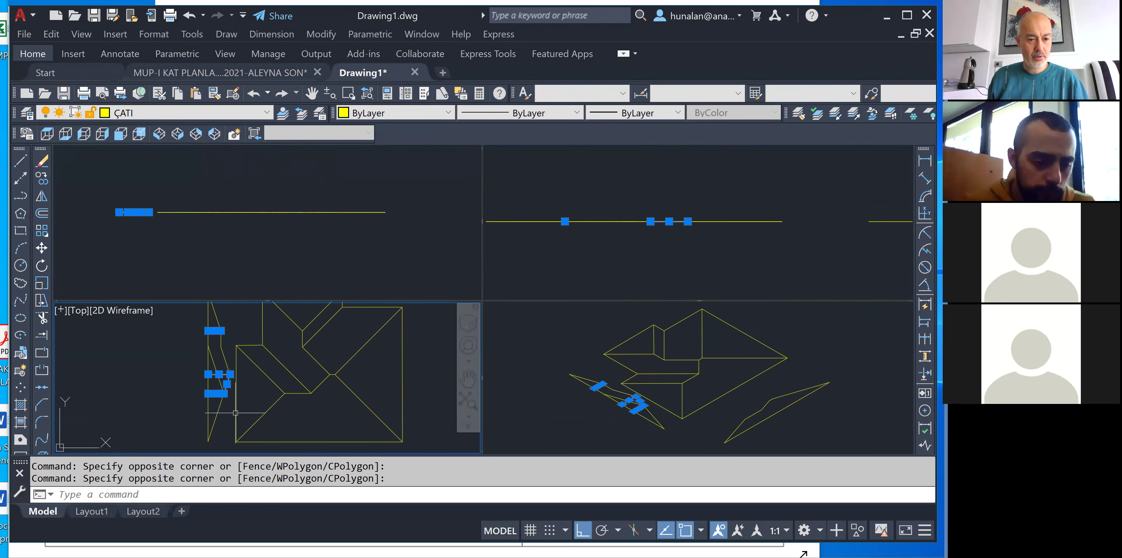
left_click(227, 383, "shift")
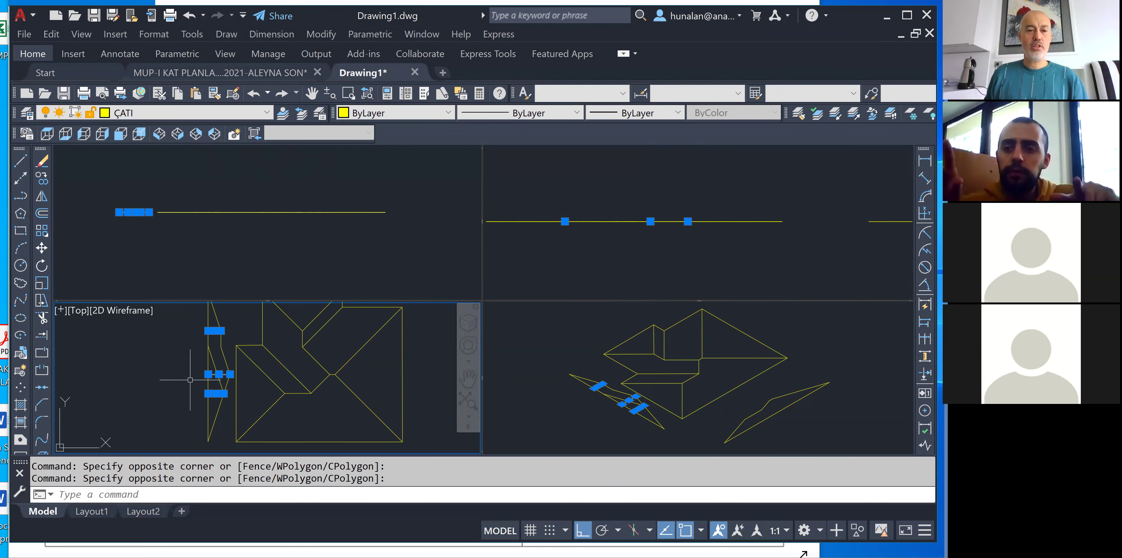
left_click(298, 214)
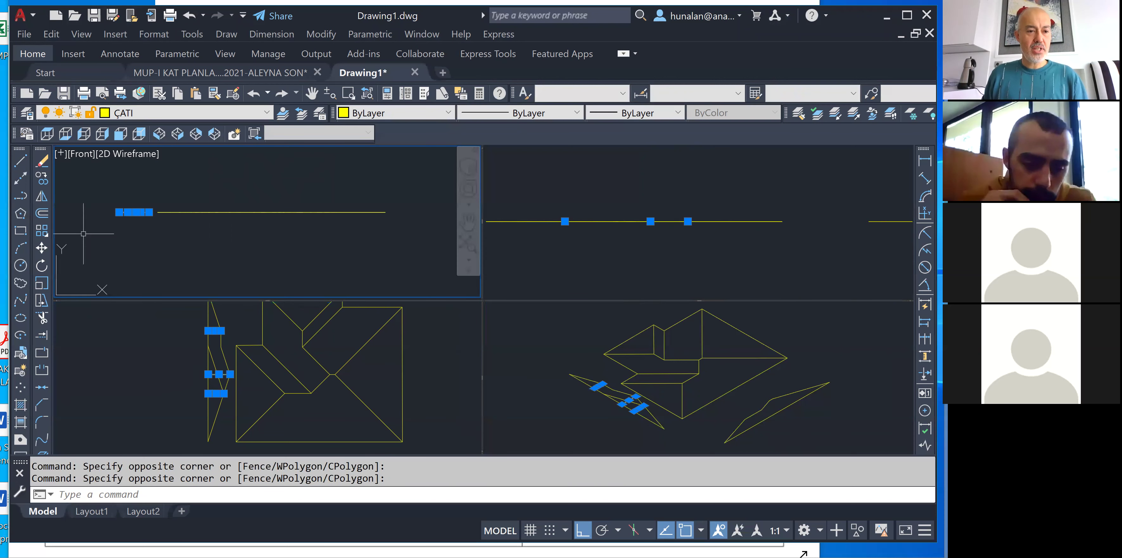
left_click(42, 265)
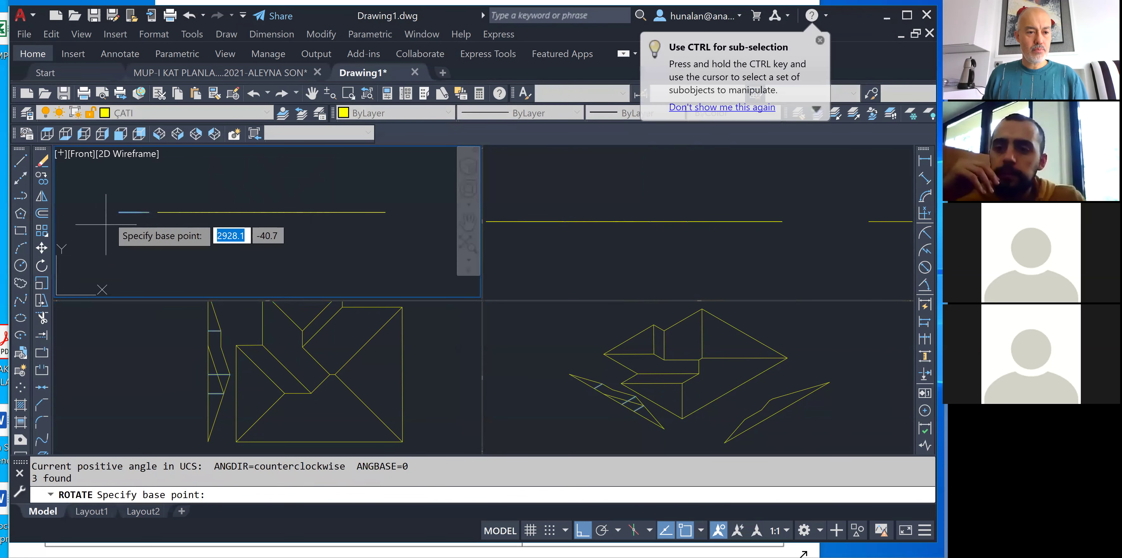
left_click(119, 212)
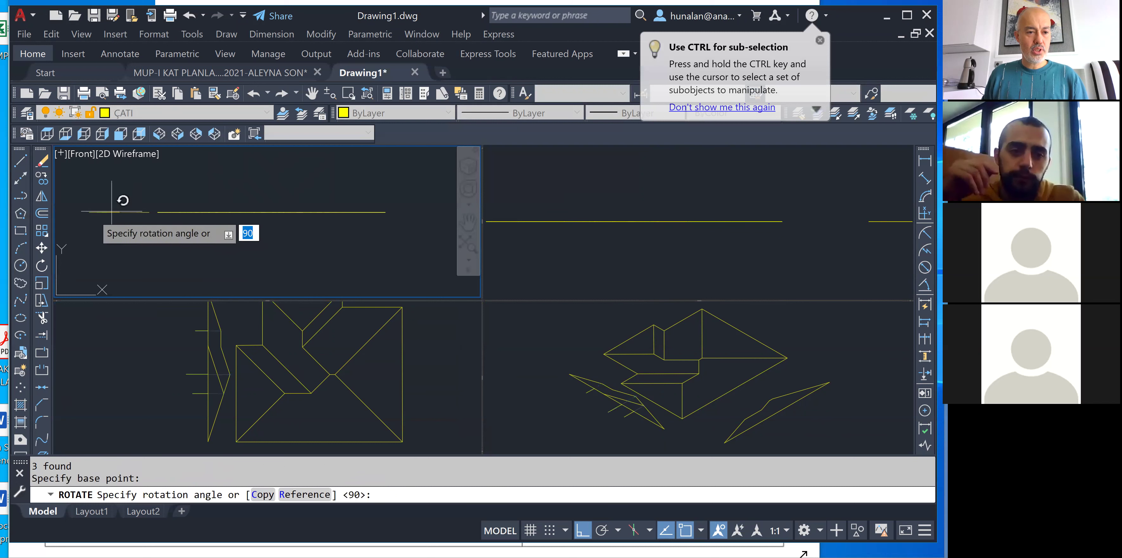
key("Return")
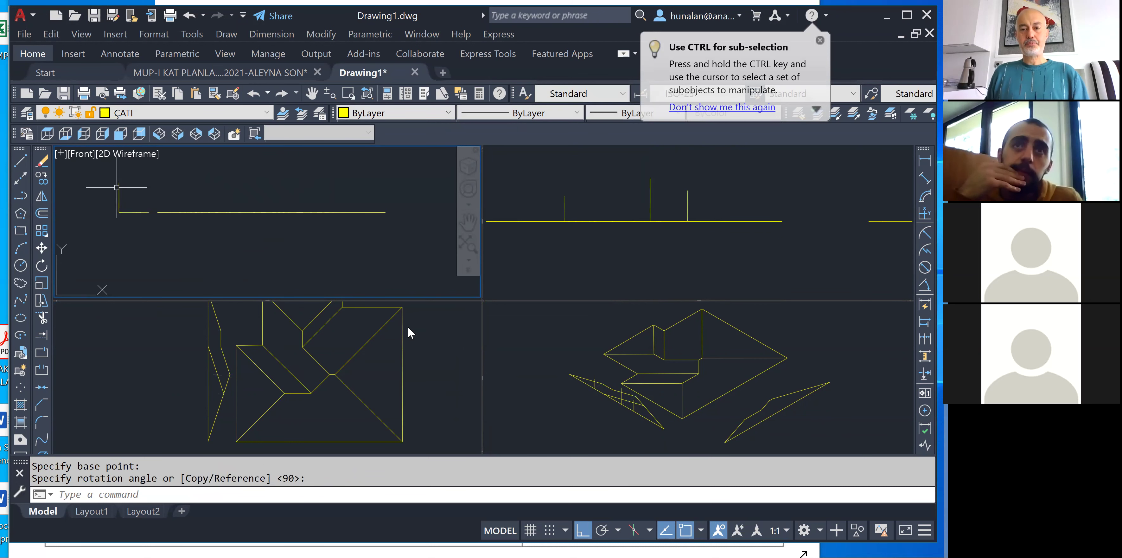
Return to a single viewport that keeps the SW Isometric view.
left_click(539, 345)
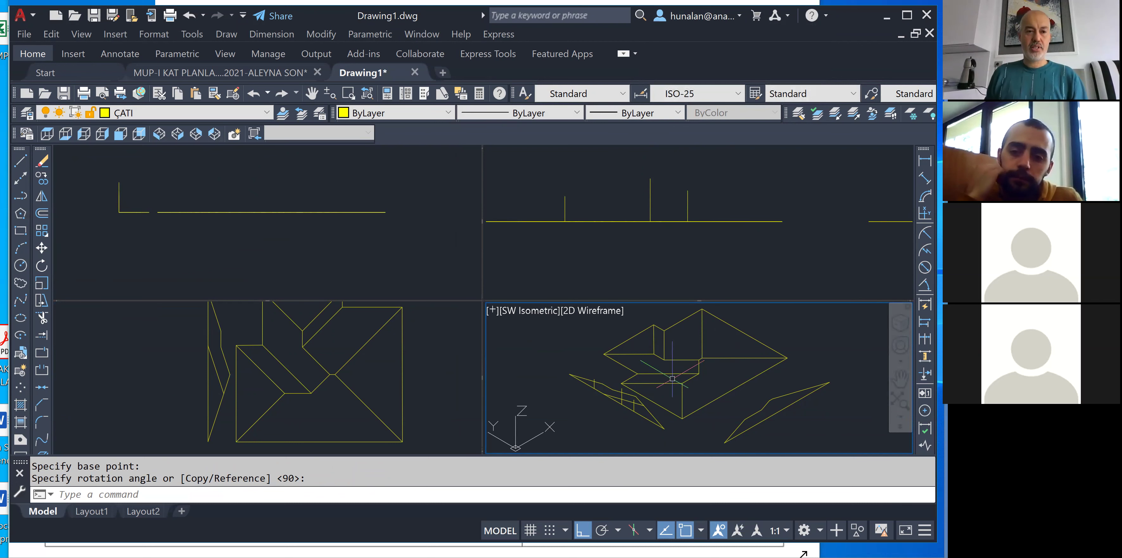
left_click(88, 33)
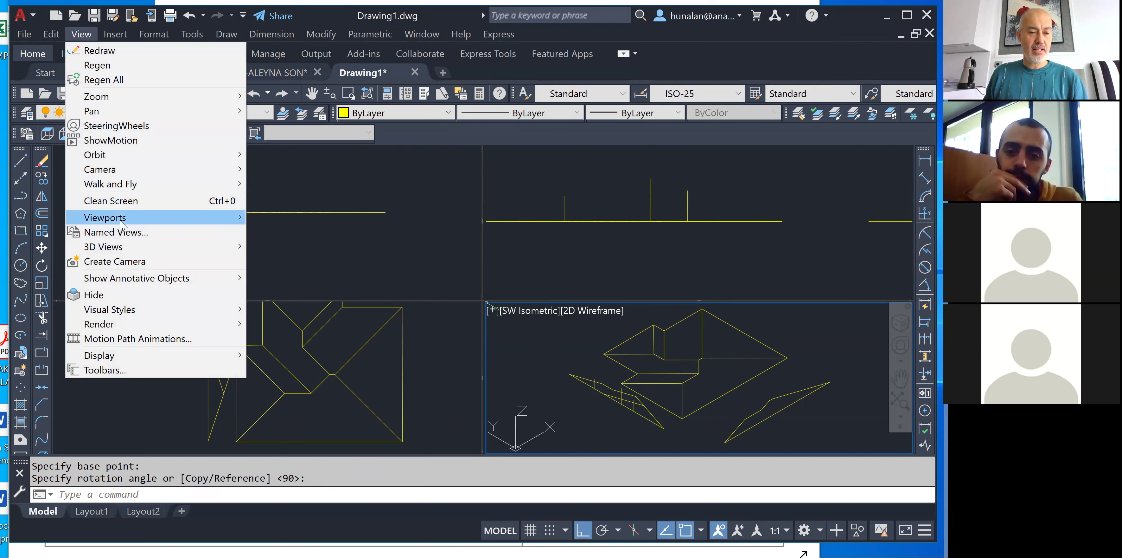
mouse_move(120, 217)
left_click(290, 249)
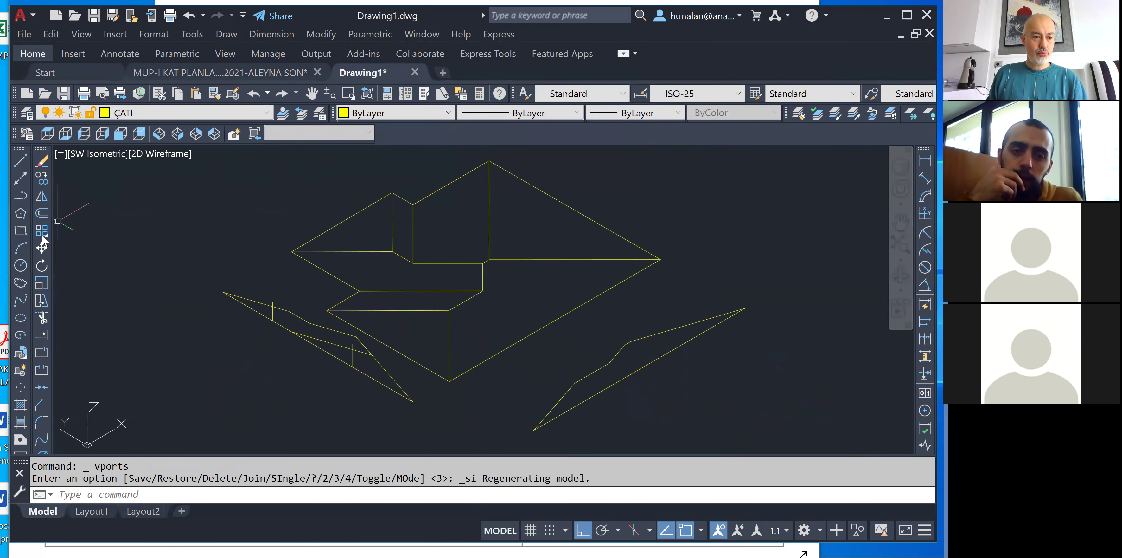
left_click(42, 247)
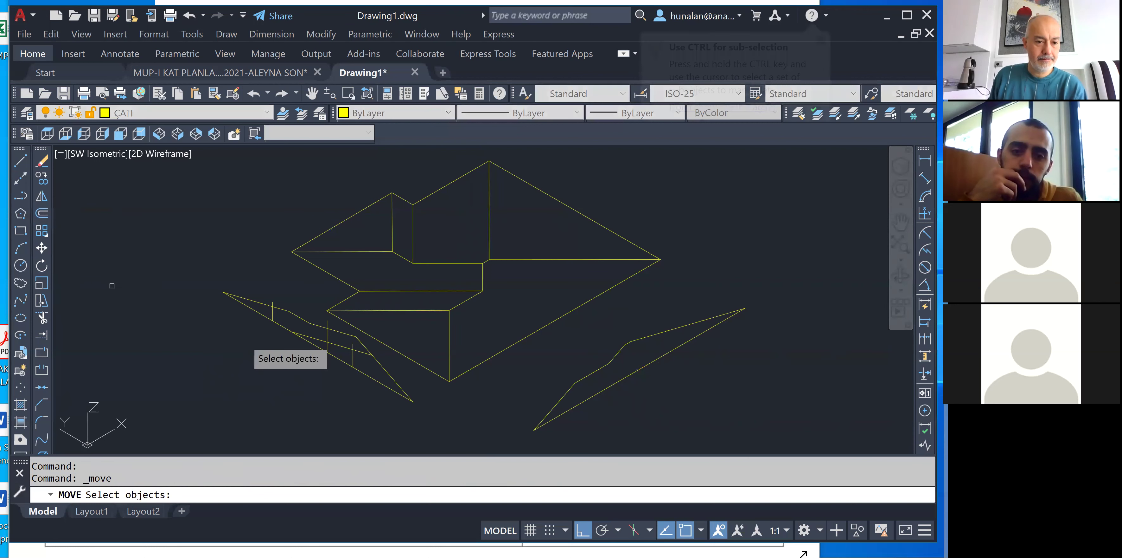
left_click(265, 292)
left_click(277, 342)
key("Return")
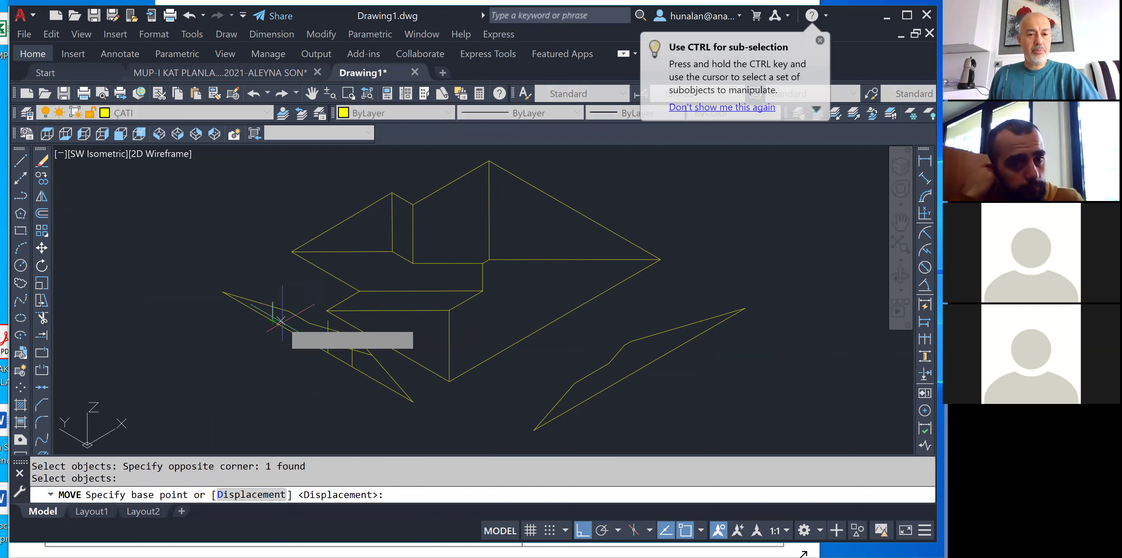
key("Escape")
Copy the side elevation's shortest height line by its base onto the two neighbouring ridge junctions of the plan's smallest wing.
middle_click_drag(462, 269, 476, 259, "shift")
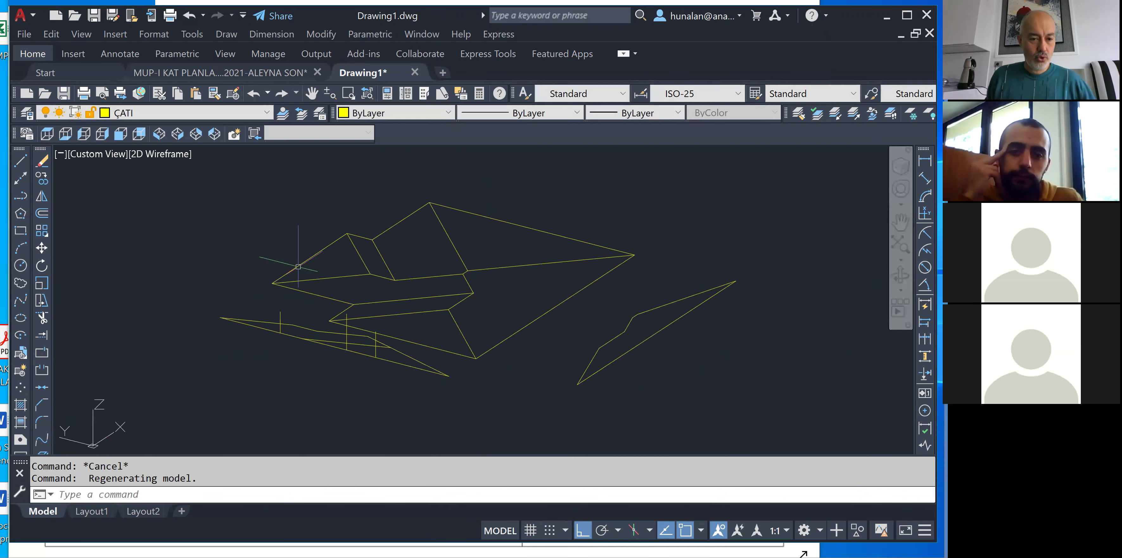
left_click(44, 180)
left_click(280, 315)
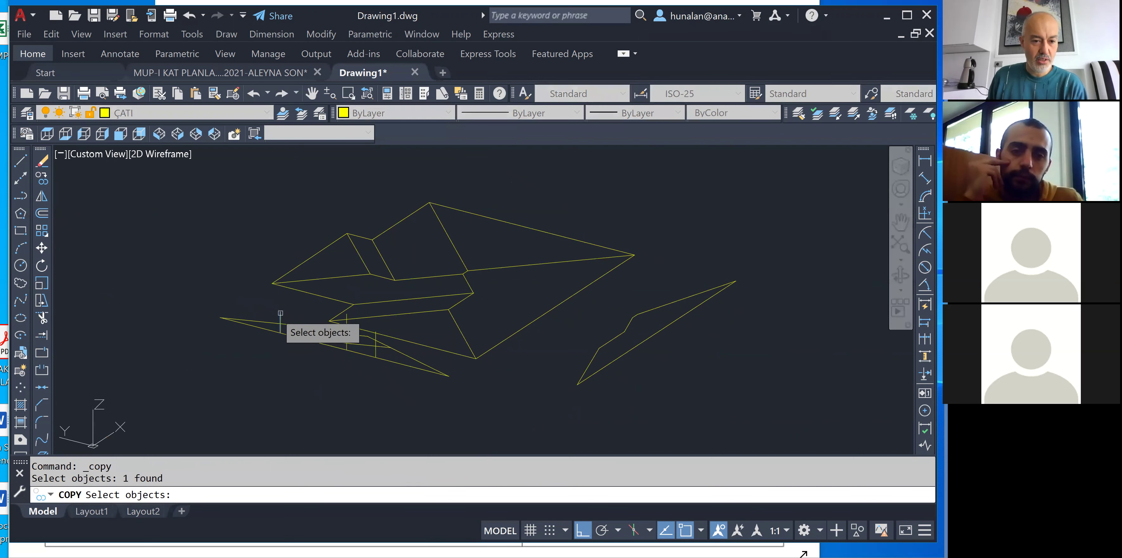
key("Return")
left_click(280, 323)
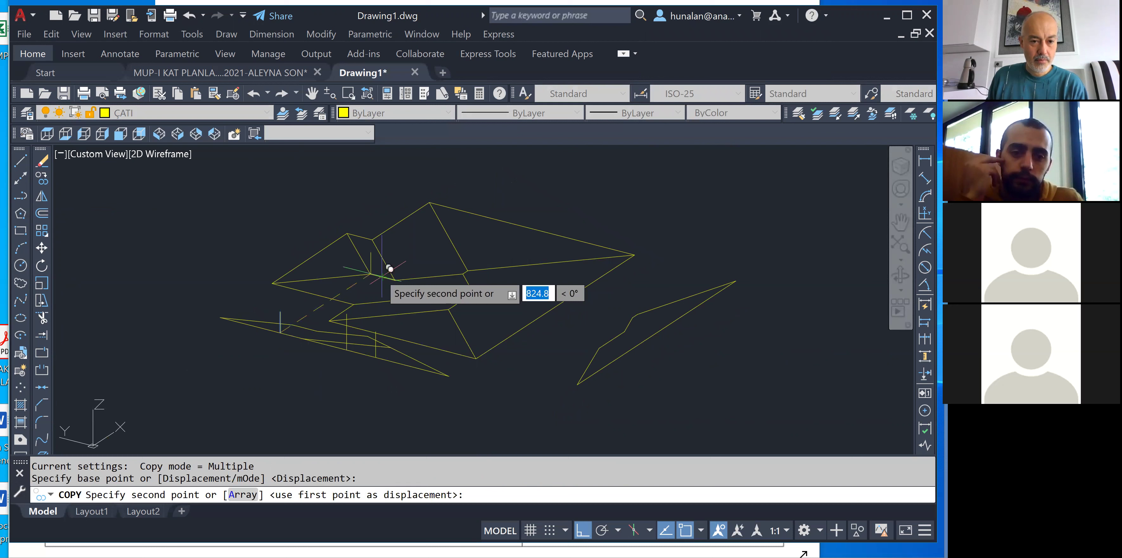
left_click(372, 264)
left_click(395, 279)
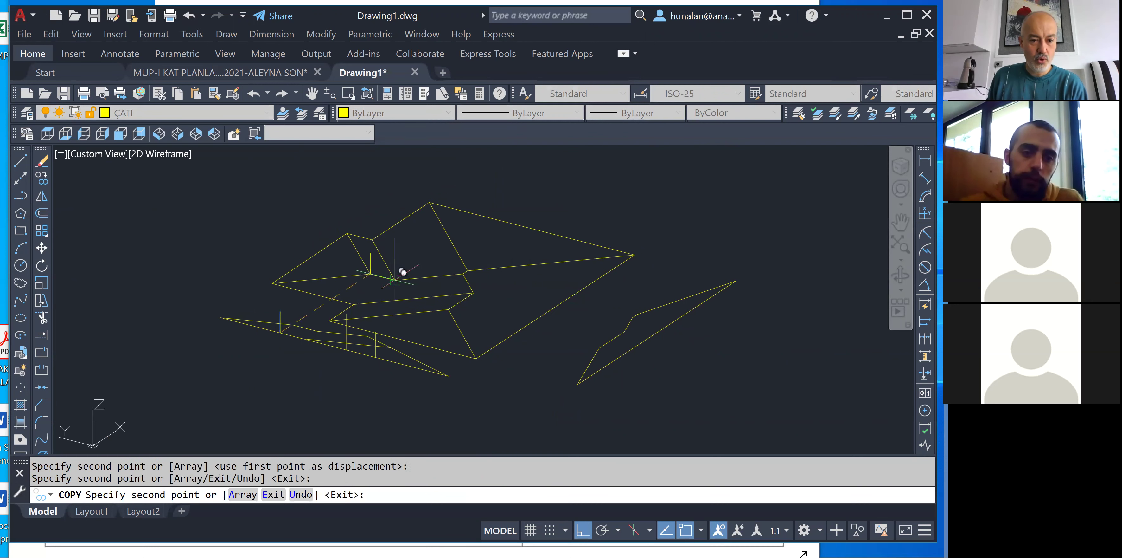
key("Return")
Copy the side elevation's tallest height line by its base onto the two adjacent junctions at the main ridge of the roof plan.
key("Return")
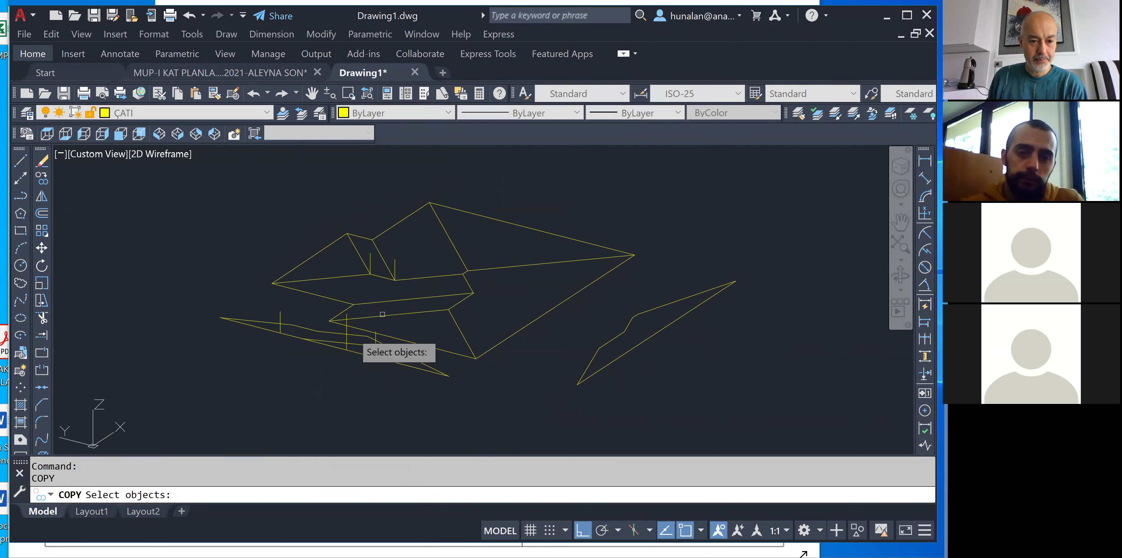
left_click(347, 331)
key("Return")
left_click(348, 344)
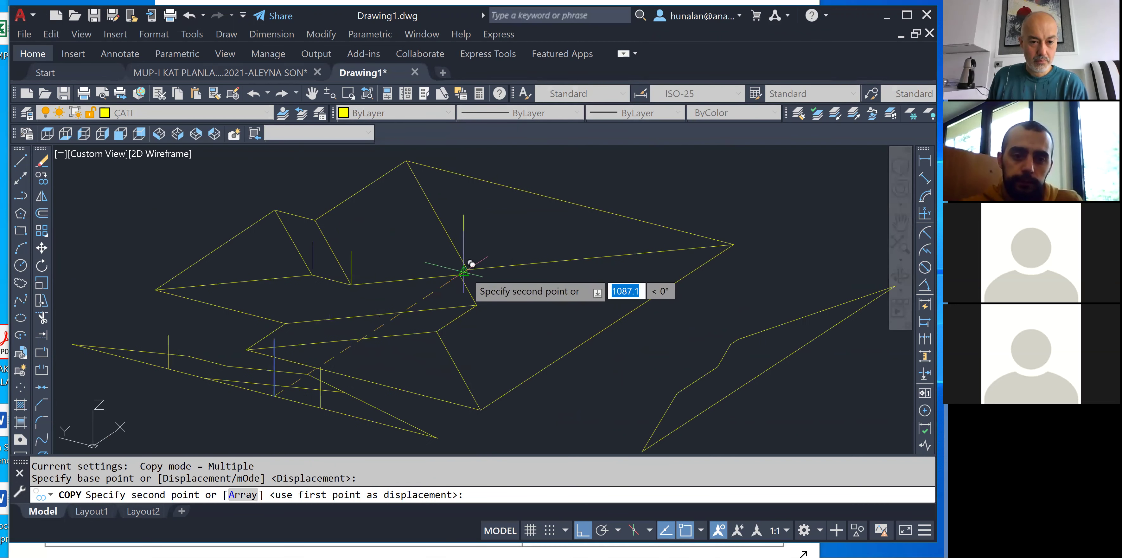
scroll(474, 263, "up", 2)
left_click(477, 261)
left_click(464, 262)
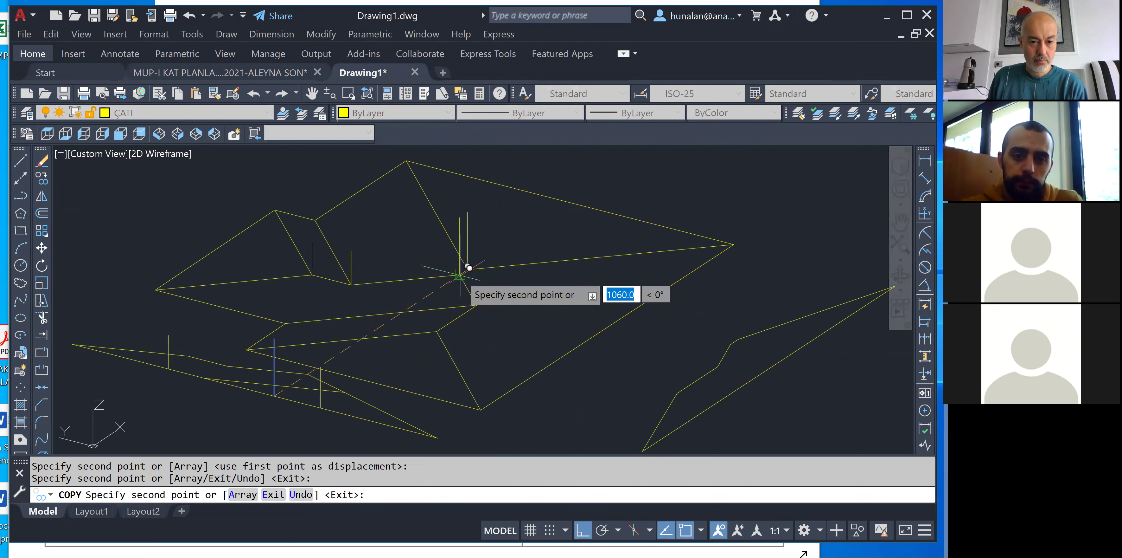
key("Return")
Copy the side elevation's remaining height line by its base onto both ends of the plan's short diagonal ridge.
middle_click_drag(427, 318, 434, 301)
key("Return")
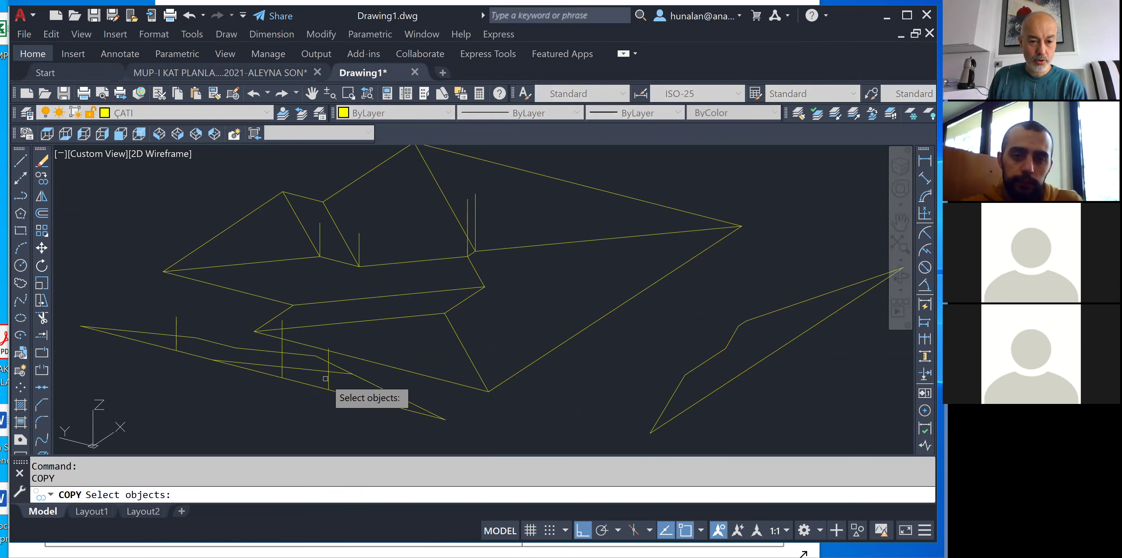
left_click(328, 379)
key("Return")
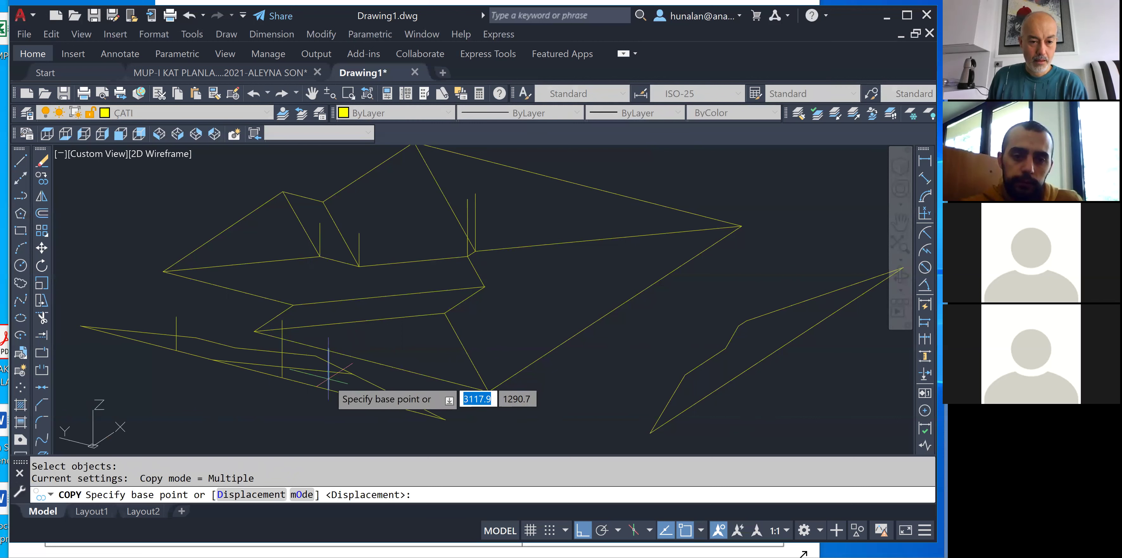
left_click(329, 389)
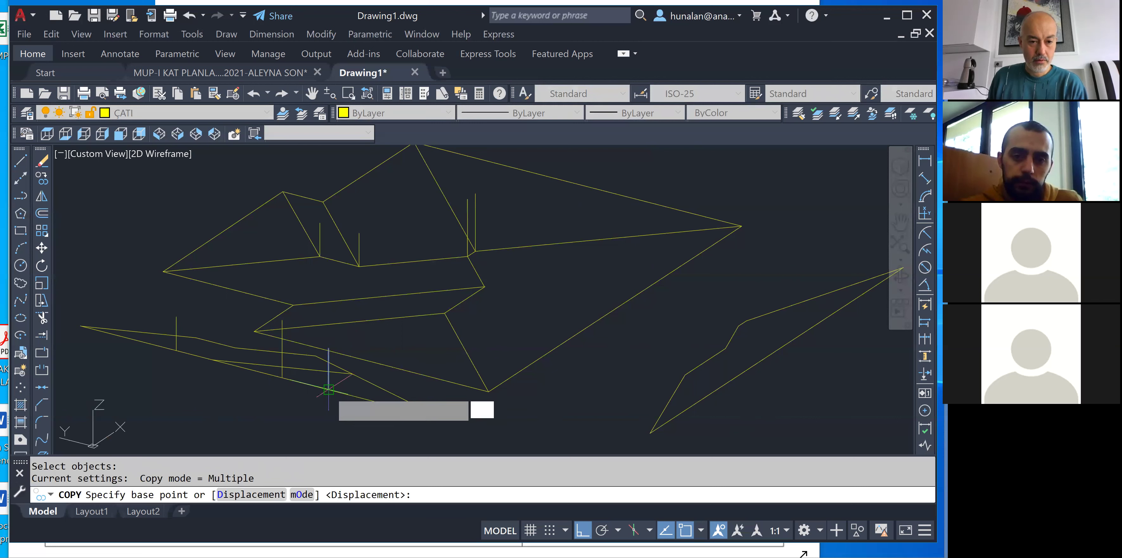
left_click(444, 312)
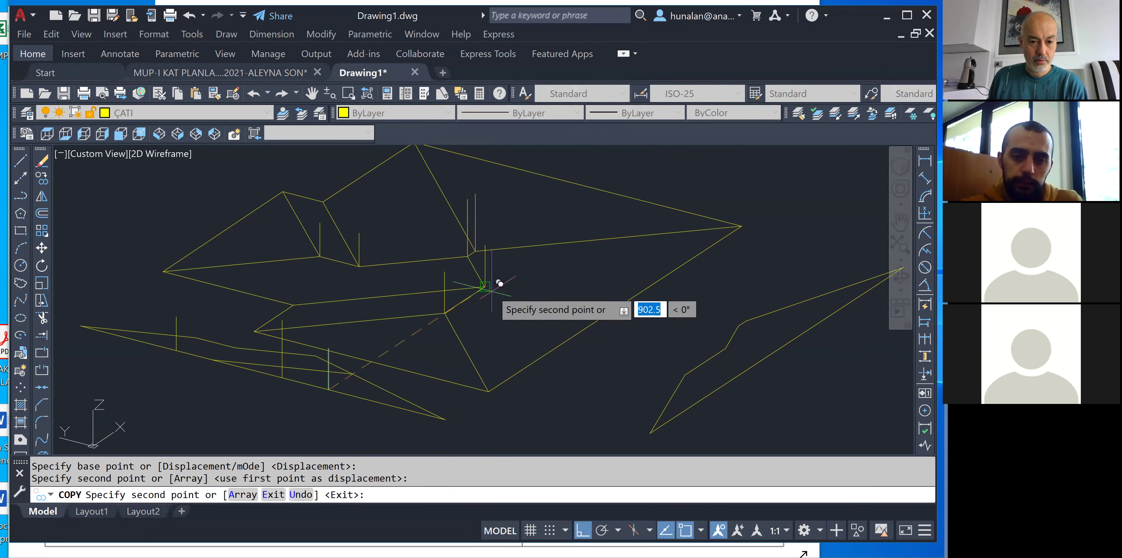
left_click(485, 286)
key("Return")
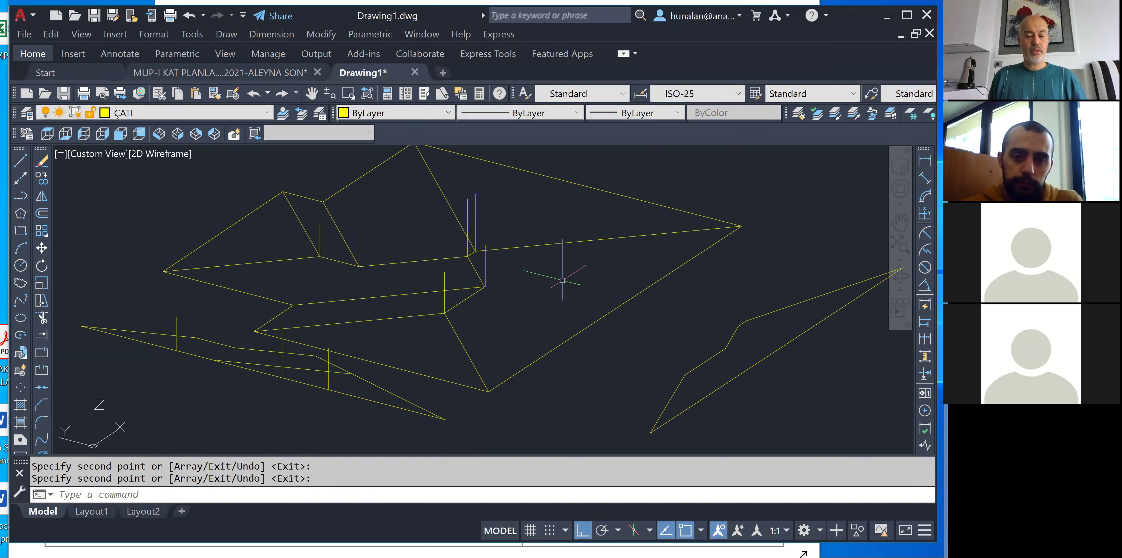
Create a three-sided 3DFACE from the top of the smallest wing's outer height line to the two eave corners of its hip end.
middle_click_drag(541, 277, 734, 288, "shift")
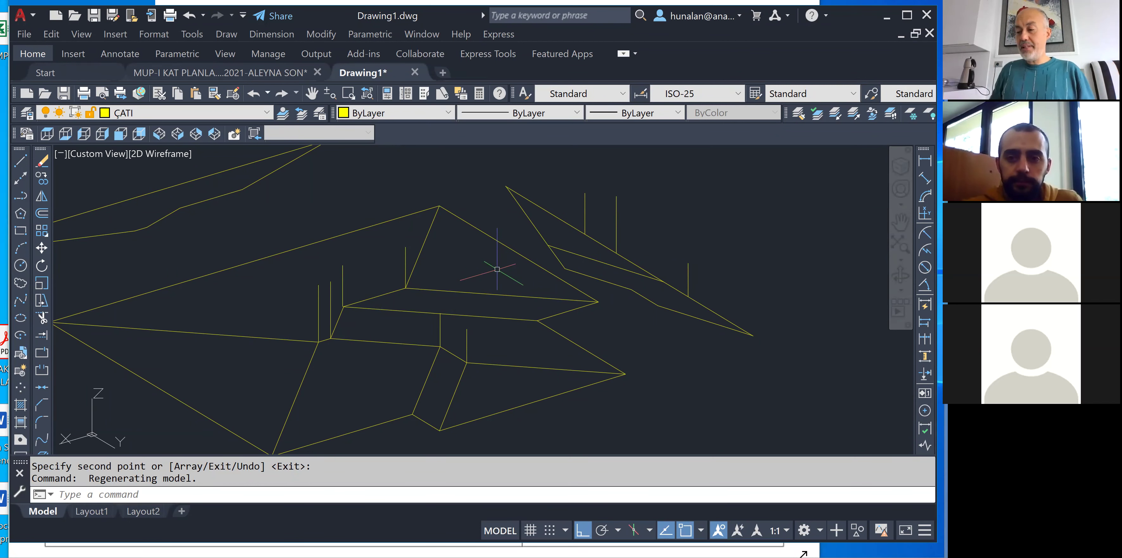
middle_click_drag(572, 306, 602, 269)
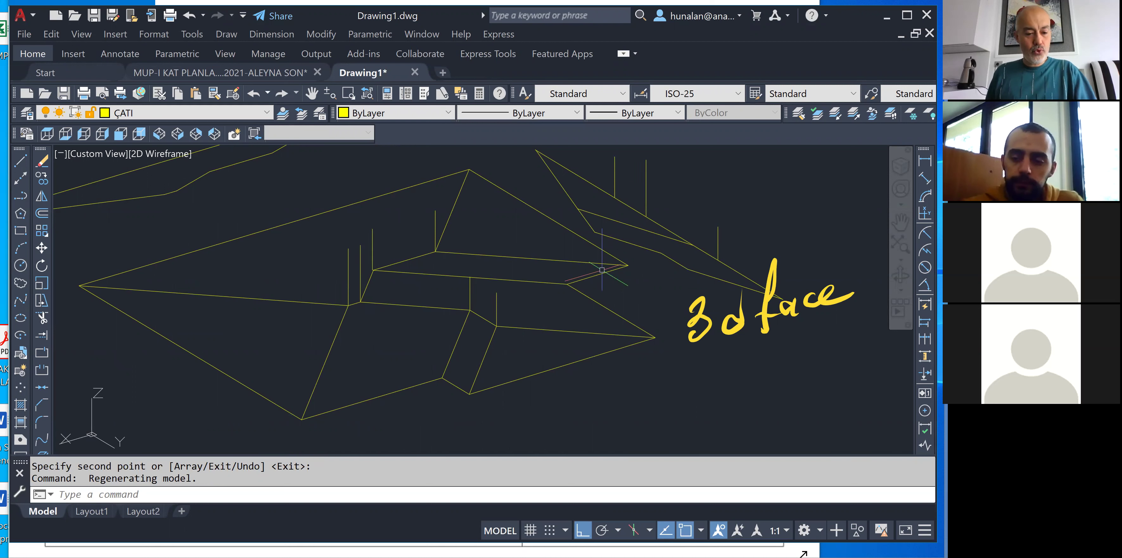
type("FA")
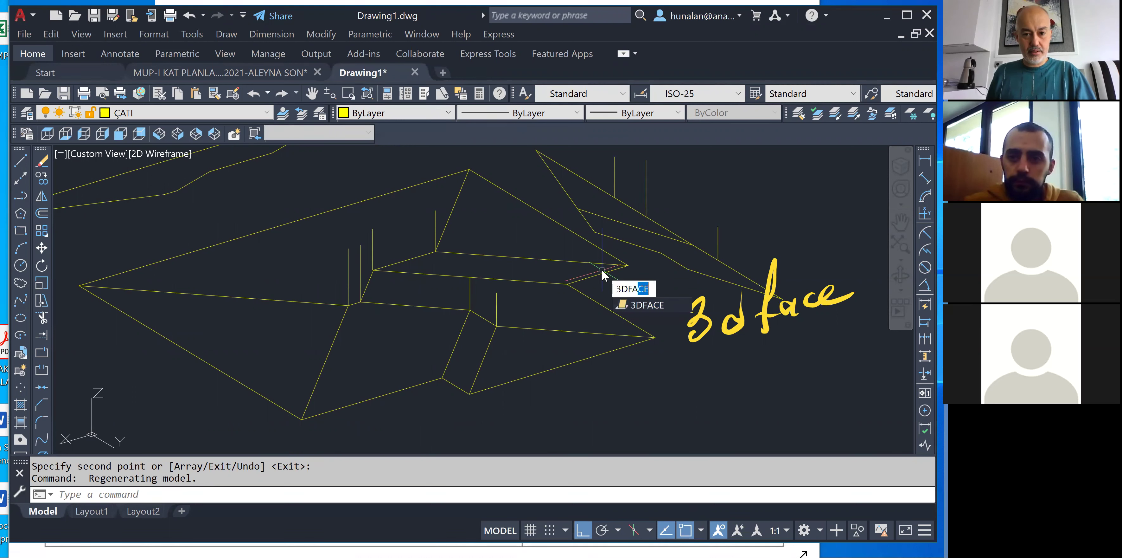
key("Return")
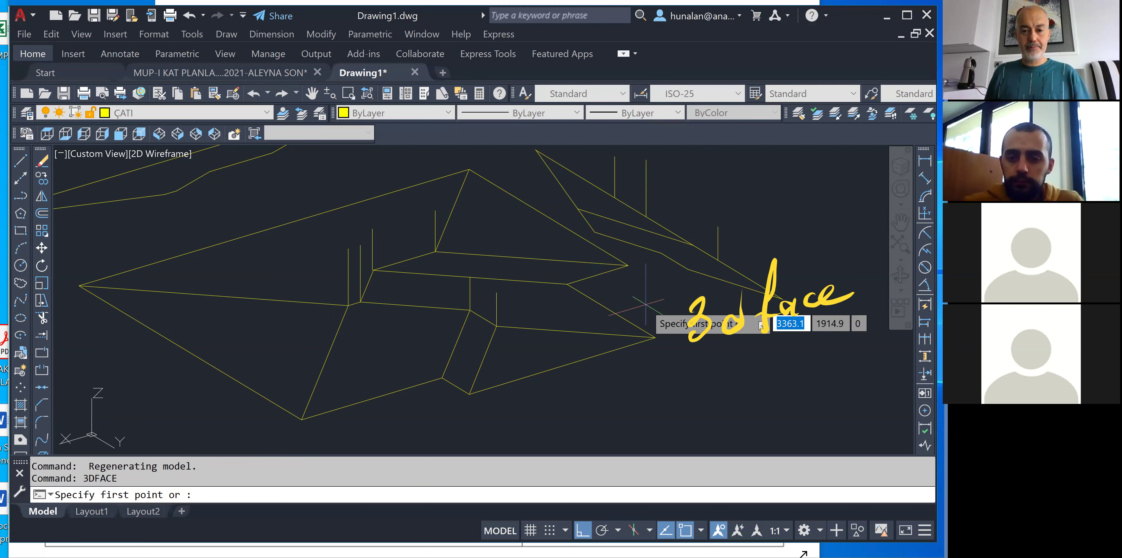
left_click(496, 292)
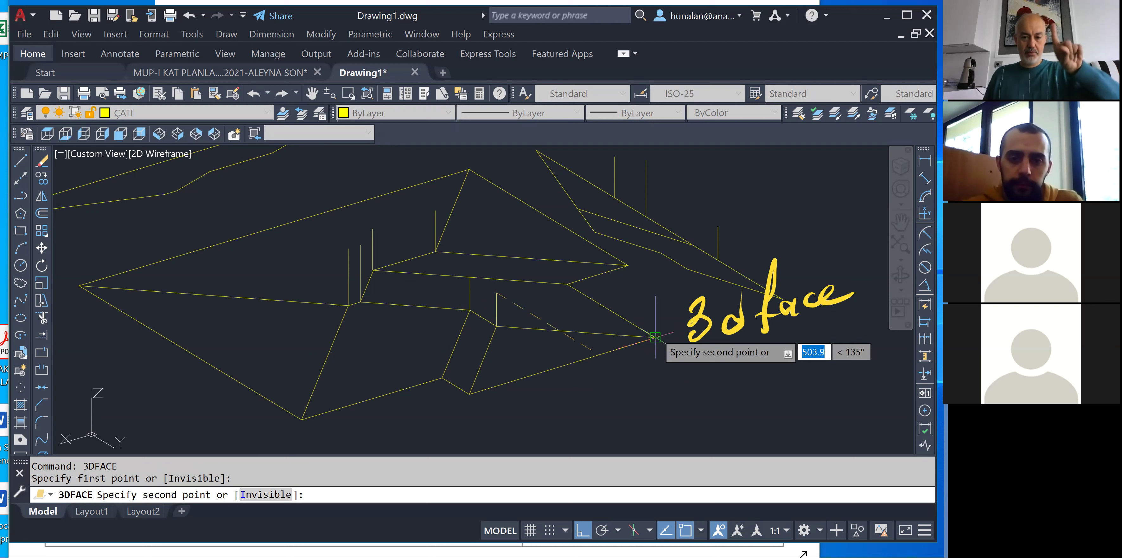
left_click(655, 337)
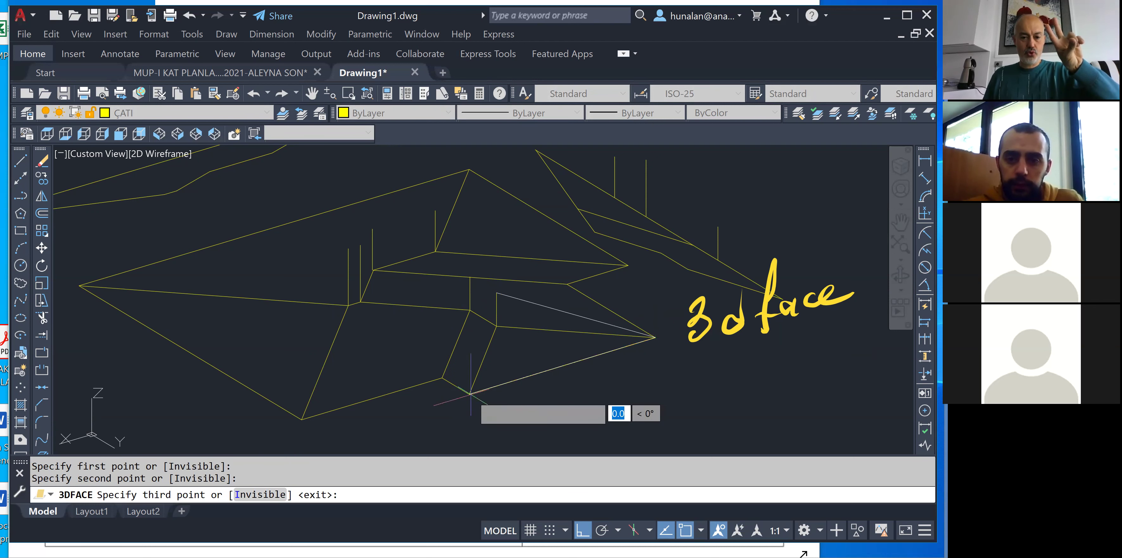
left_click(469, 393)
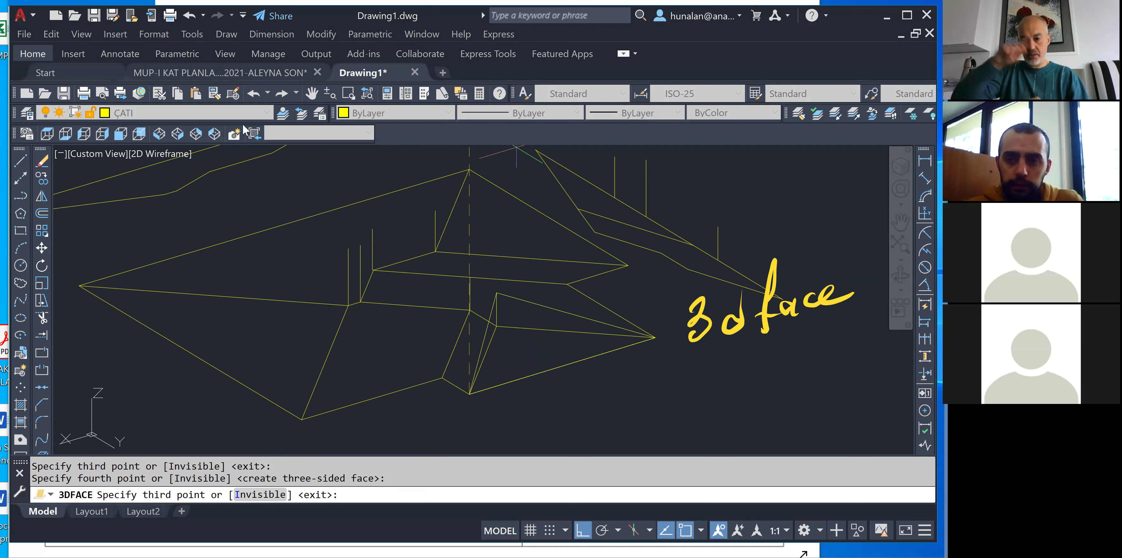
Display the Visual Styles toolbar docked beside the View toolbar and apply the Realistic visual style.
right_click(300, 114)
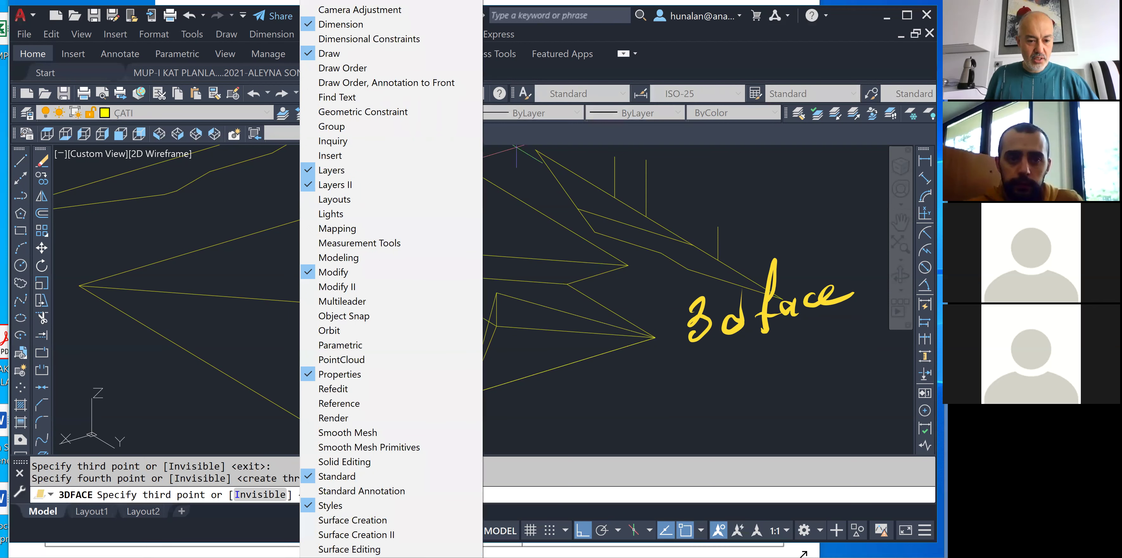
scroll(377, 279, "down", 10)
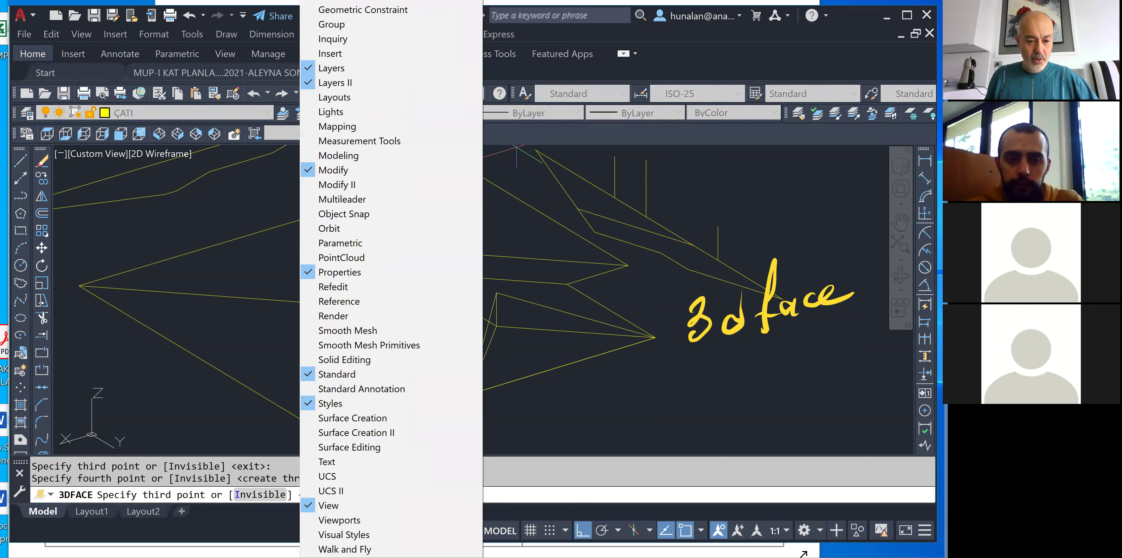
scroll(358, 496, "down", 1)
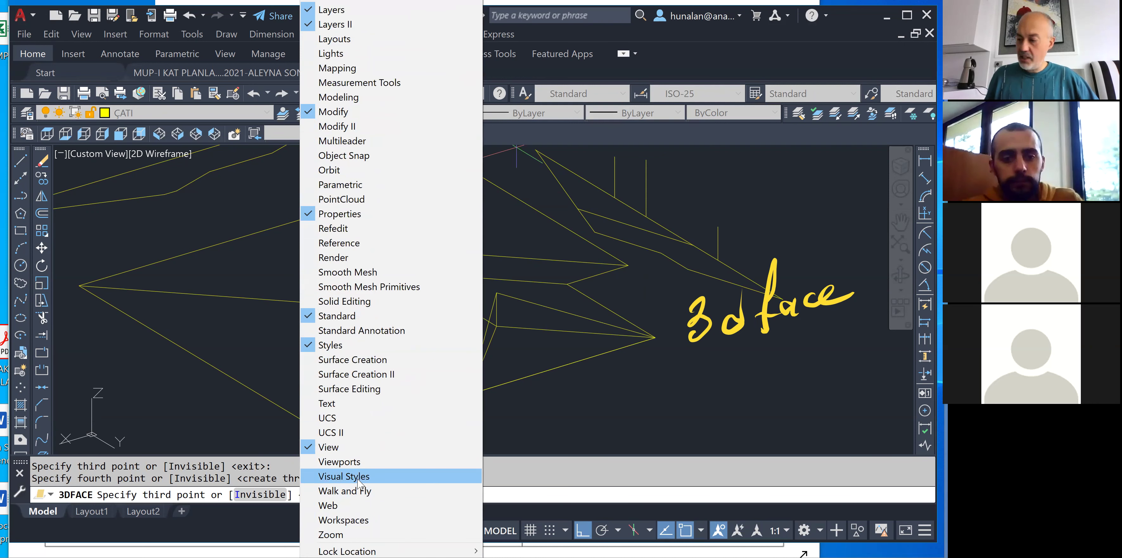
left_click(358, 478)
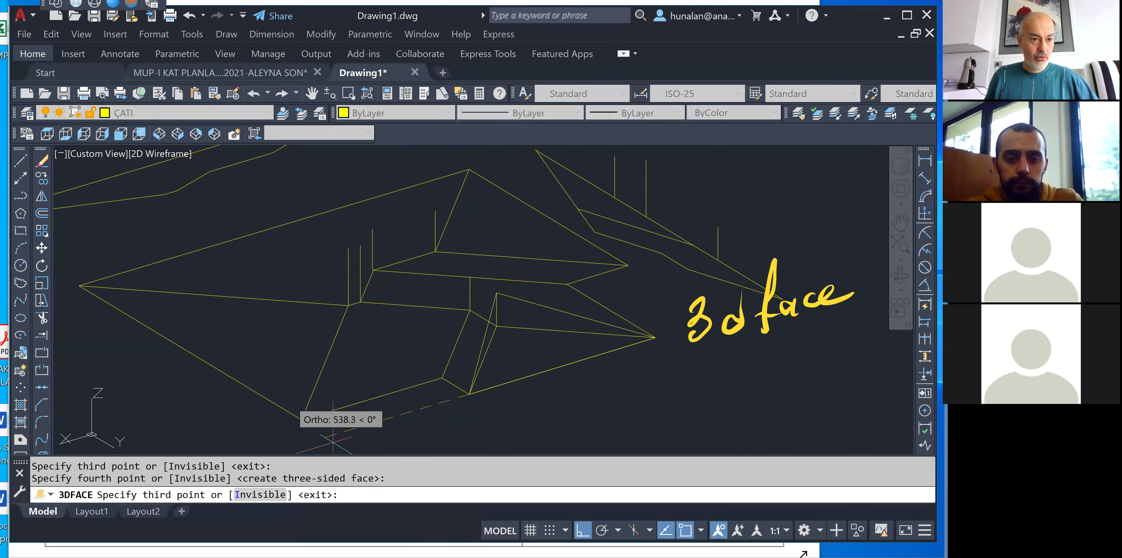
left_click_drag(54, 5, 312, 117)
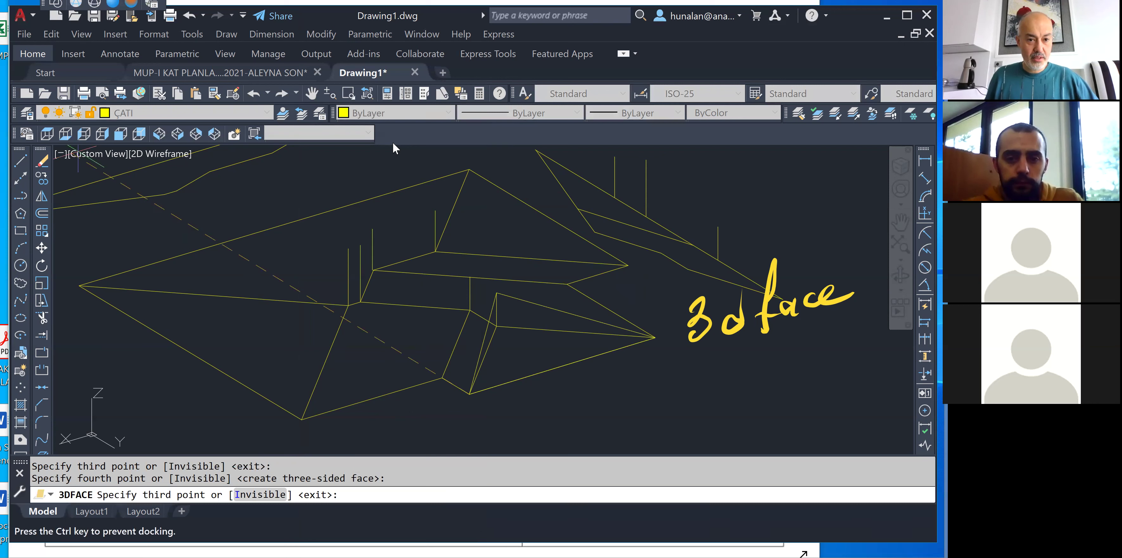
left_click_drag(403, 132, 405, 133)
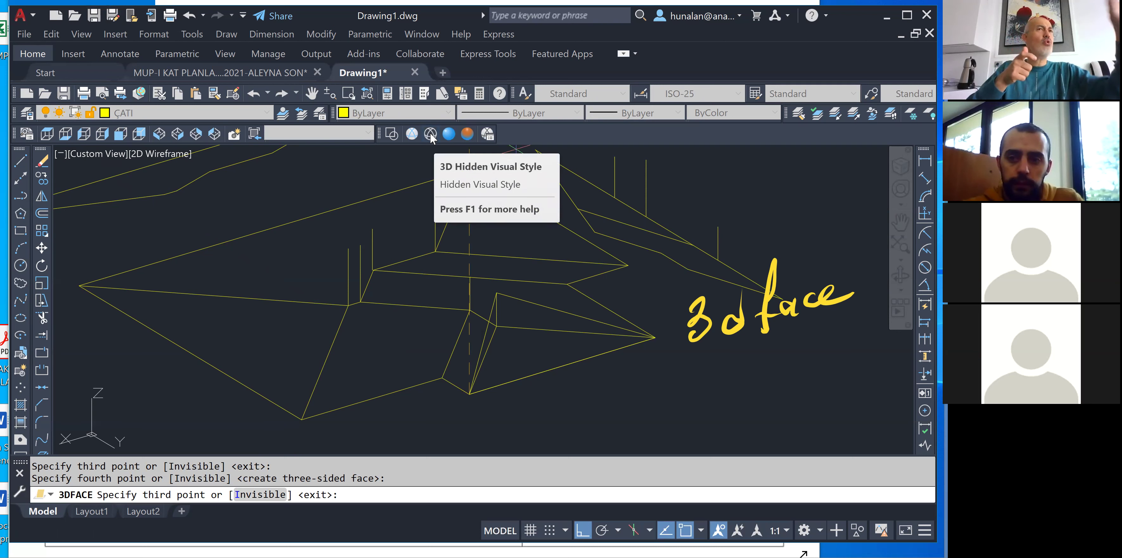
left_click(449, 135)
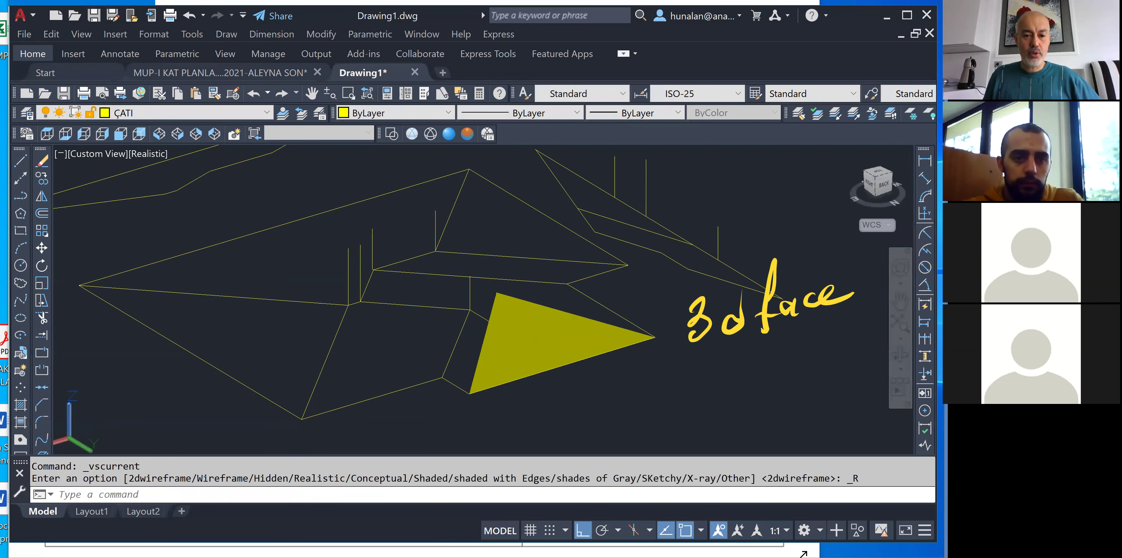
Erase the hip-end face and redraw it with 3DFACE from the outer height line's top to the wing's two eave corners.
left_click(562, 344)
key("Delete")
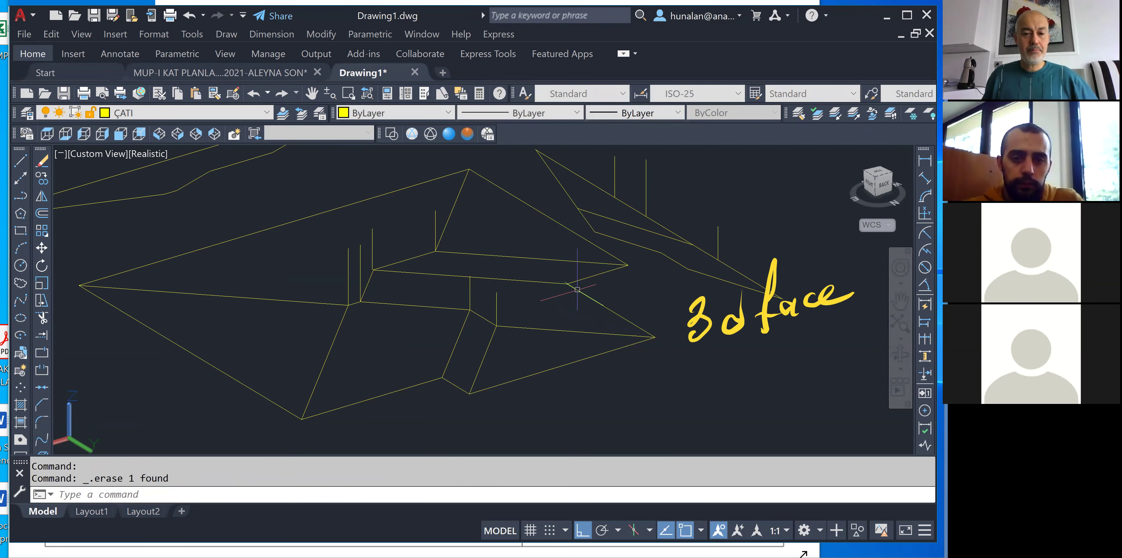
type("3DFACE")
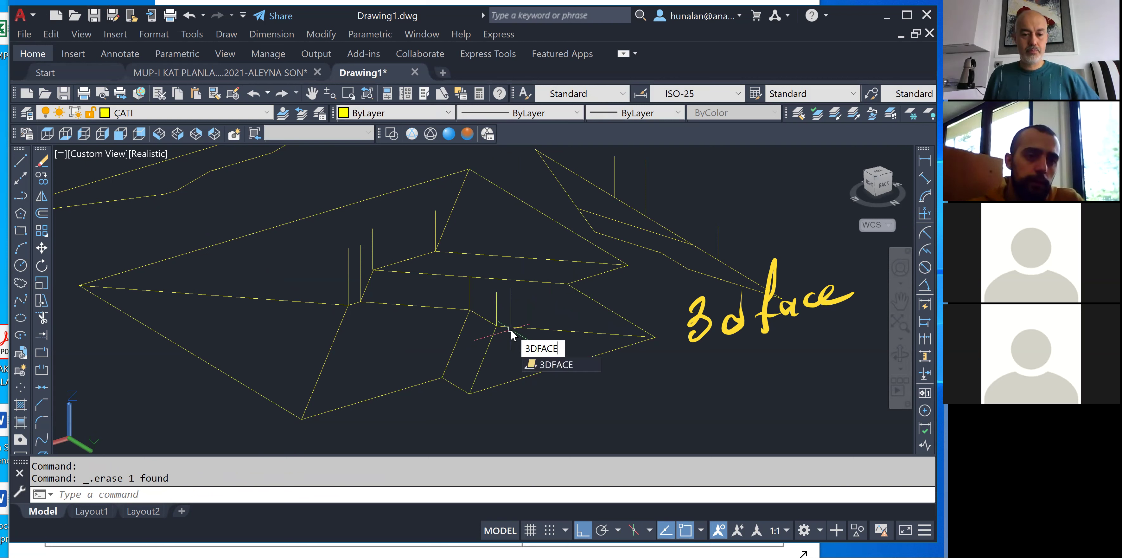
key("Return")
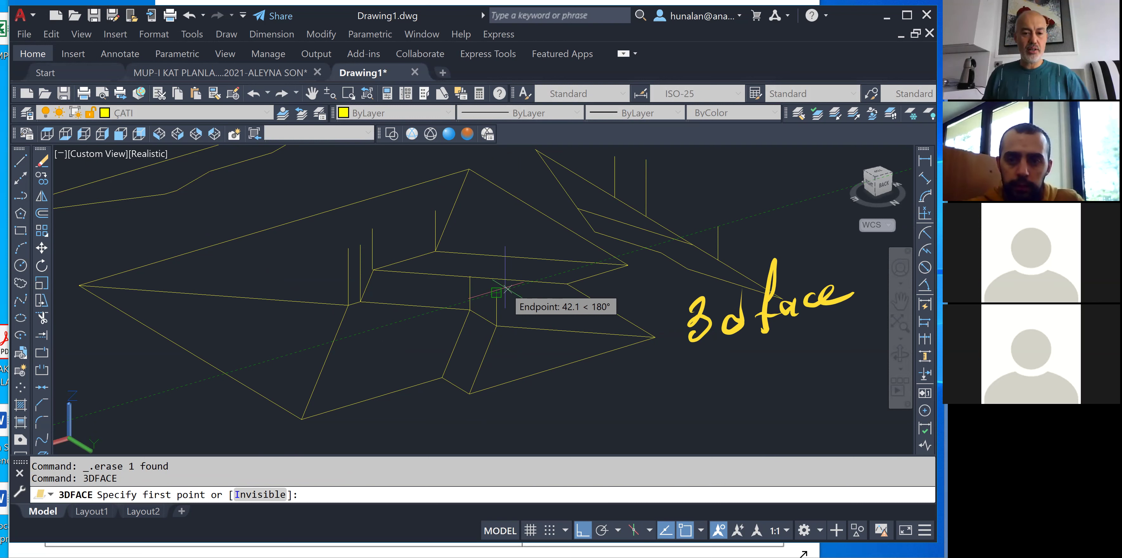
left_click(497, 292)
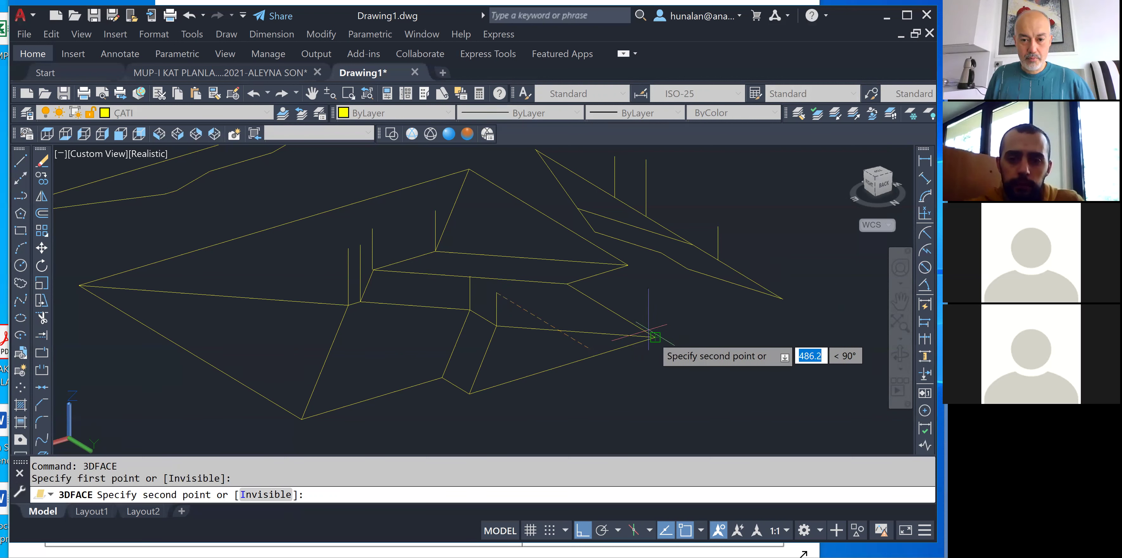
left_click(655, 336)
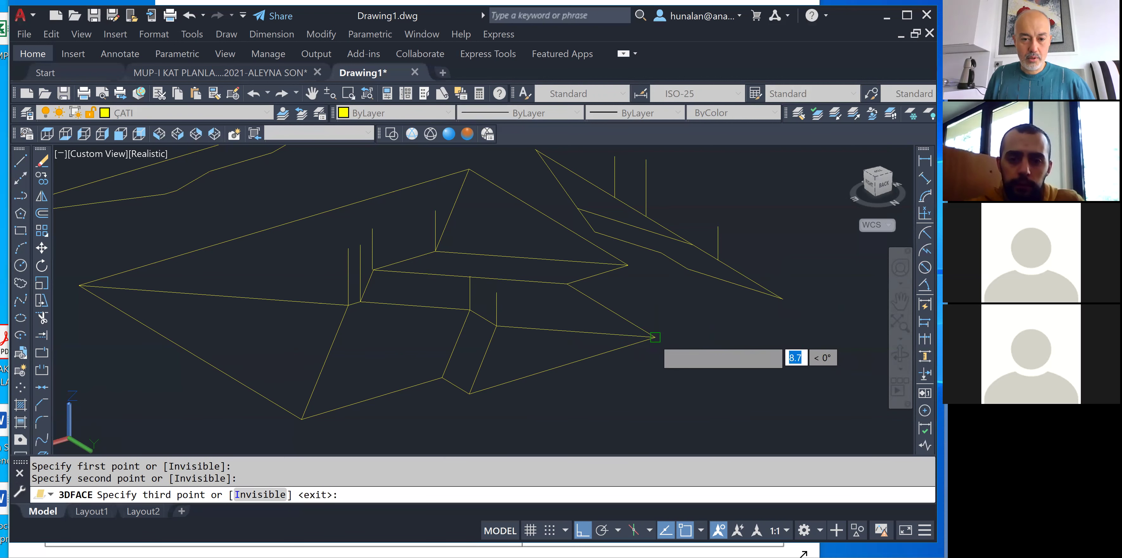
left_click(473, 392)
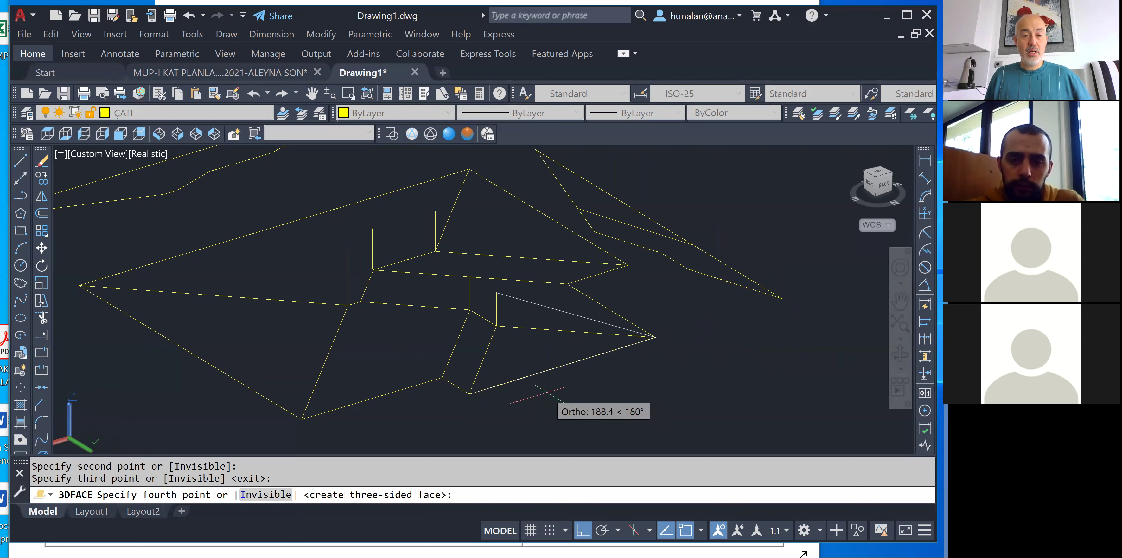
key("Return")
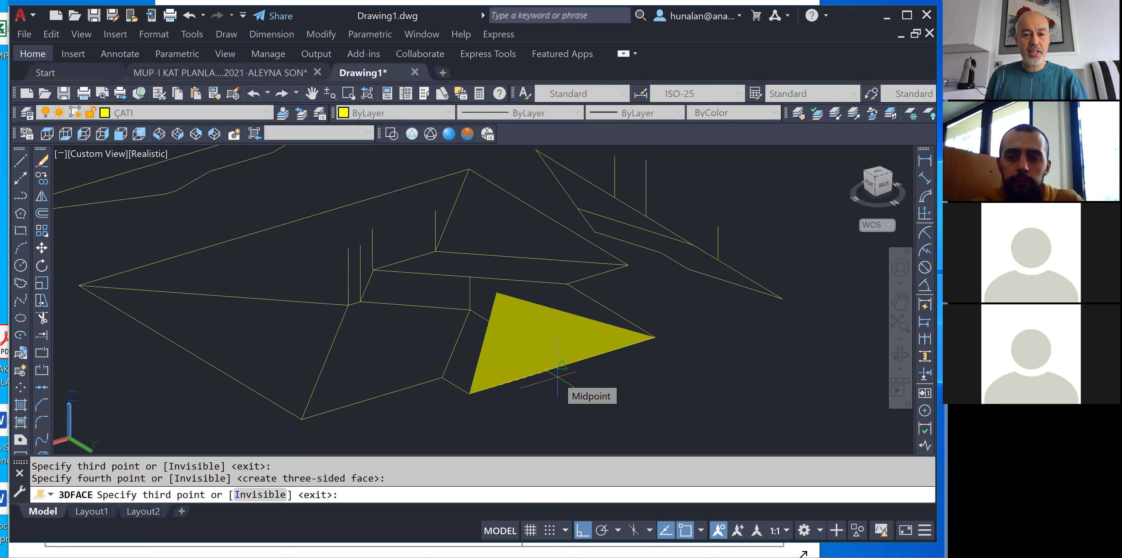
Finish the smallest wing's hip-end face, move it to layer 0 and start a new 3DFACE.
middle_click_drag(565, 349, 619, 342, "shift")
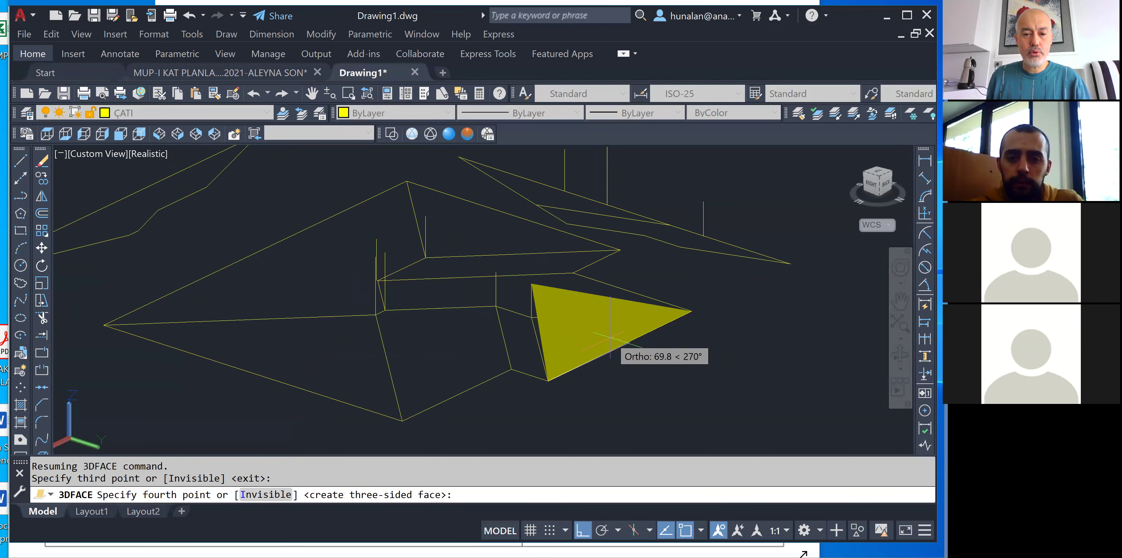
key("Return")
key("Escape")
left_click(557, 346)
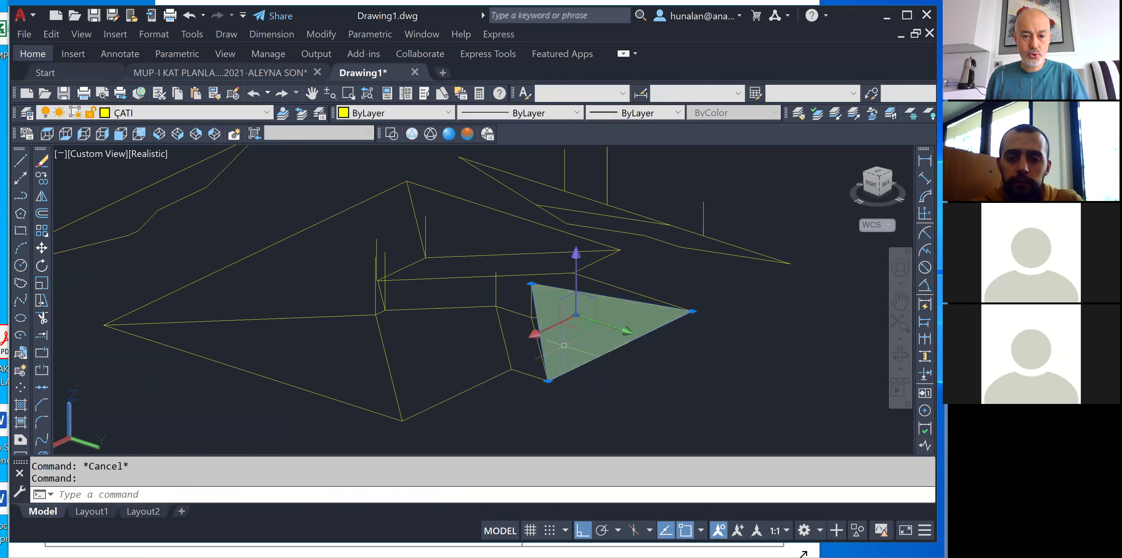
left_click(184, 116)
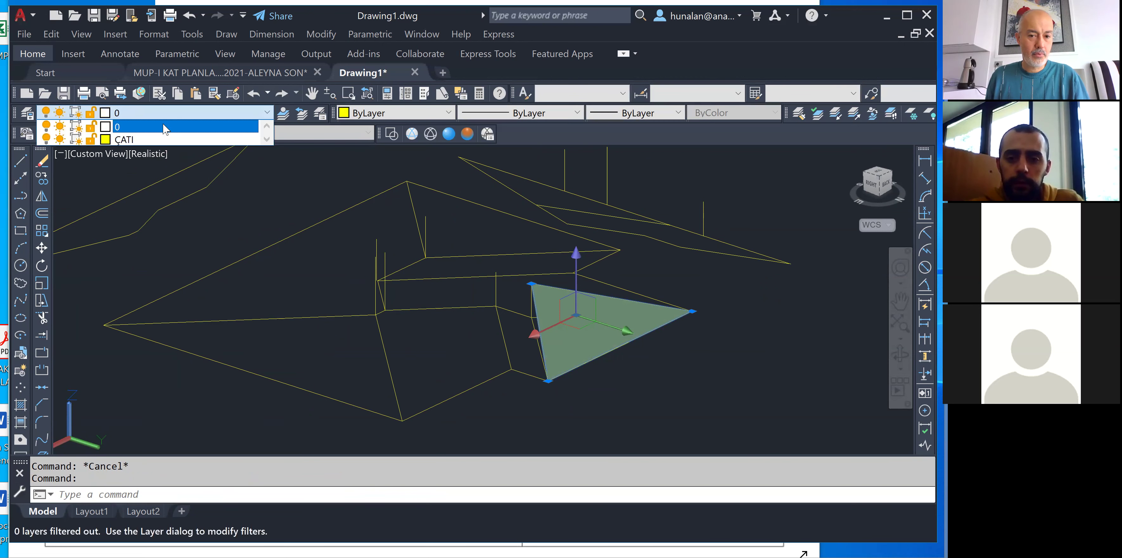
left_click(124, 139)
key("Escape")
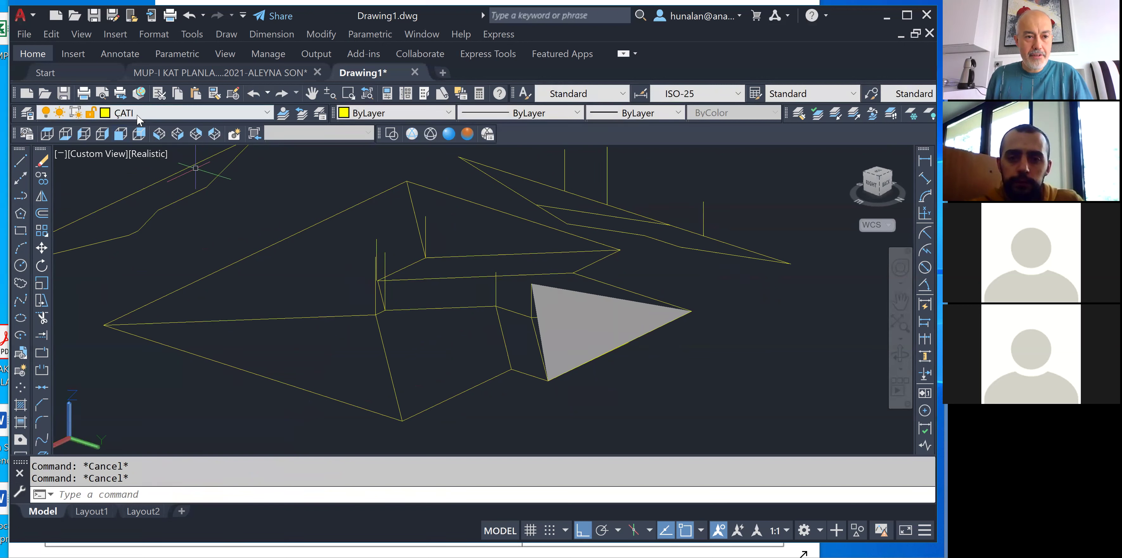
type("3DFACE")
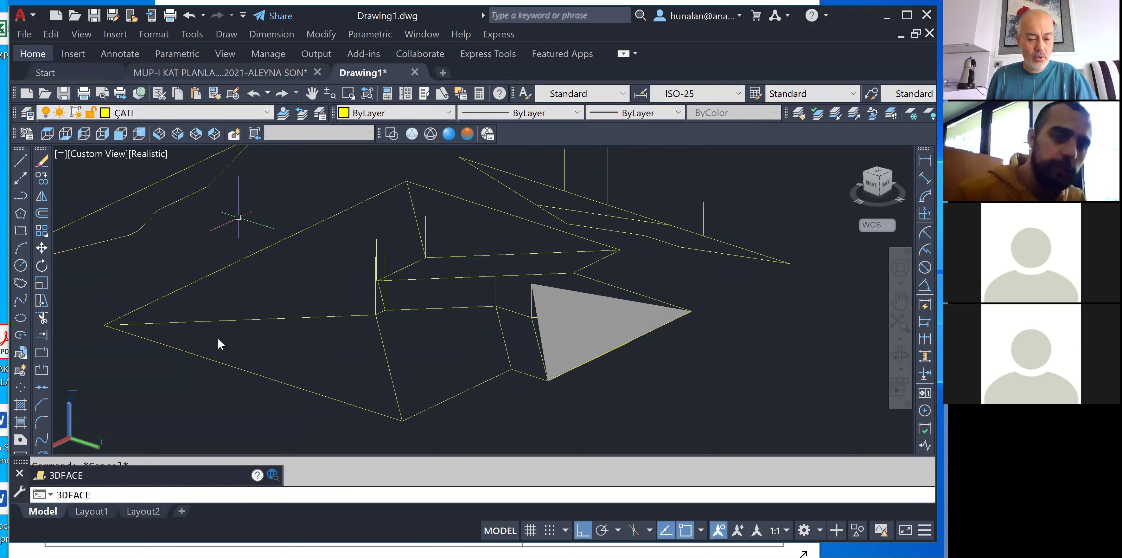
key("Return")
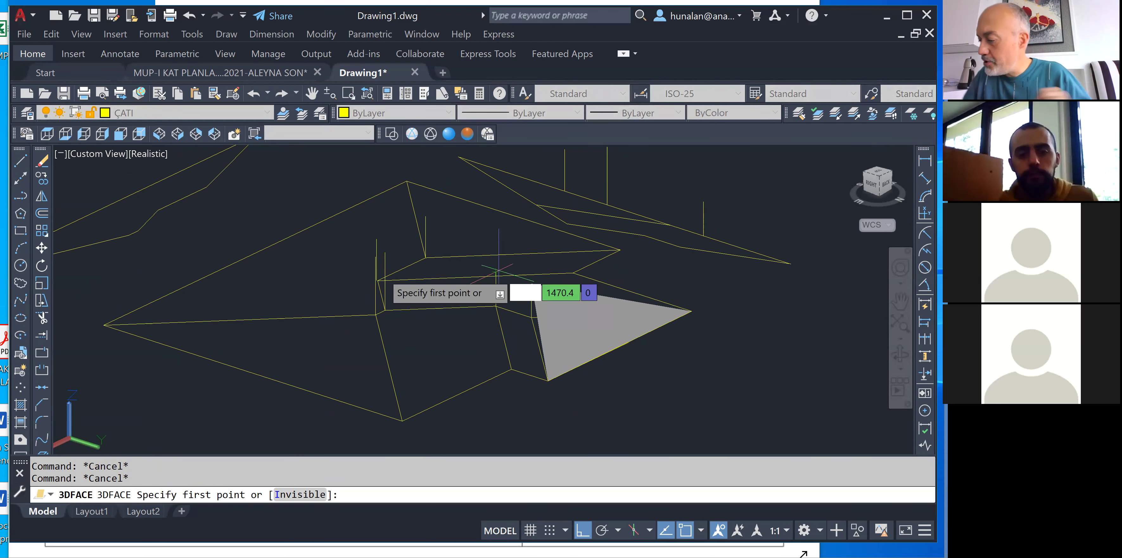
left_click_drag(488, 275, 496, 271)
mouse_move(497, 237)
left_mouse_down()
mouse_move(499, 256)
mouse_move(533, 283)
mouse_move(564, 273)
left_mouse_up()
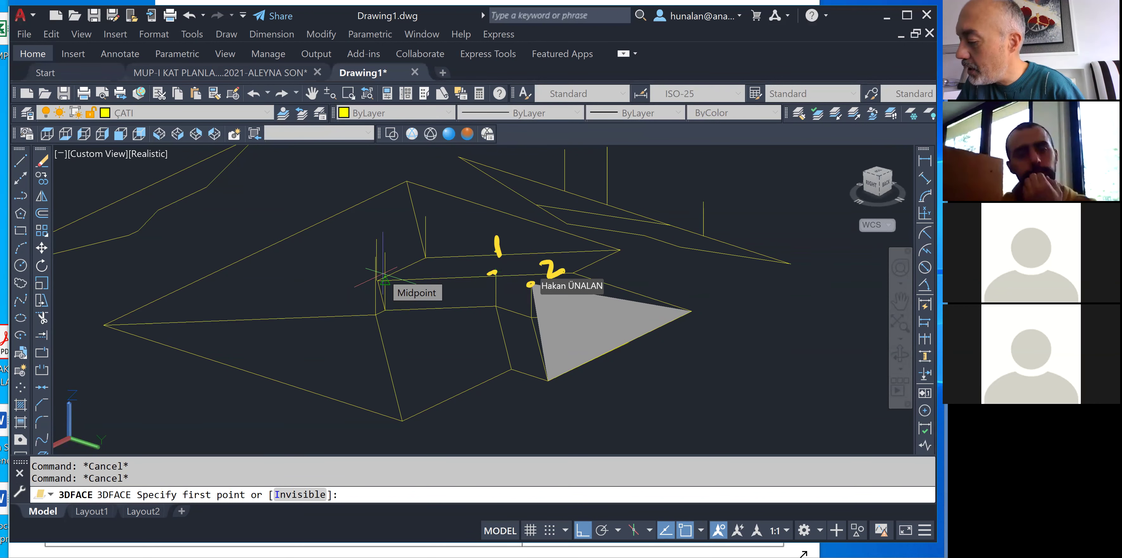
left_click_drag(545, 379, 546, 406)
left_click_drag(507, 368, 506, 420)
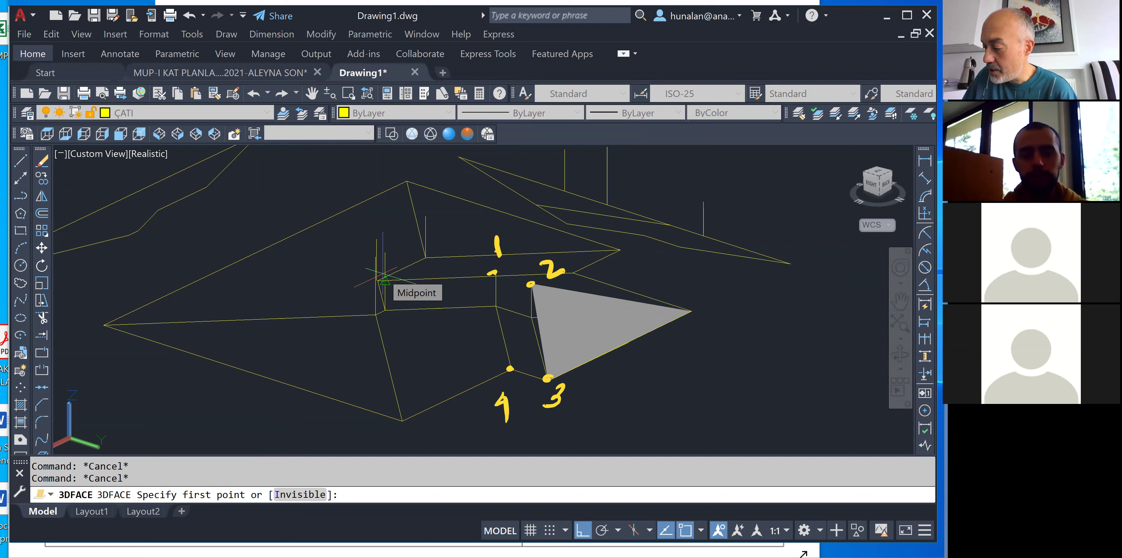
left_click_drag(488, 274, 547, 375)
left_click_drag(492, 289, 550, 376)
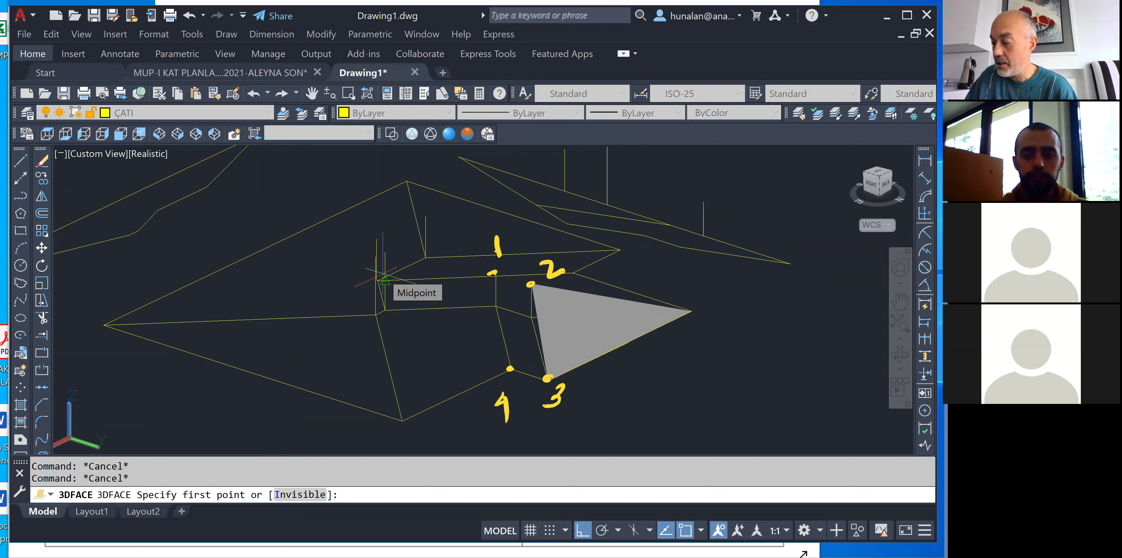
left_click_drag(494, 280, 539, 380)
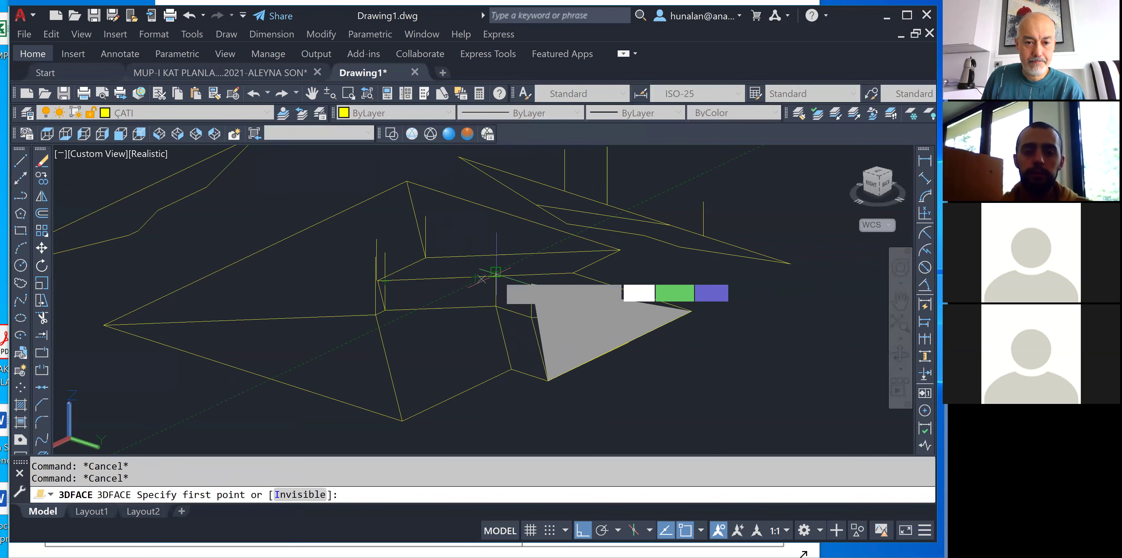
Create a four-sided 3D face between the tops of the smallest wing's inner and outer height lines and that side's outer and inner eave corners.
scroll(497, 273, "up", 2)
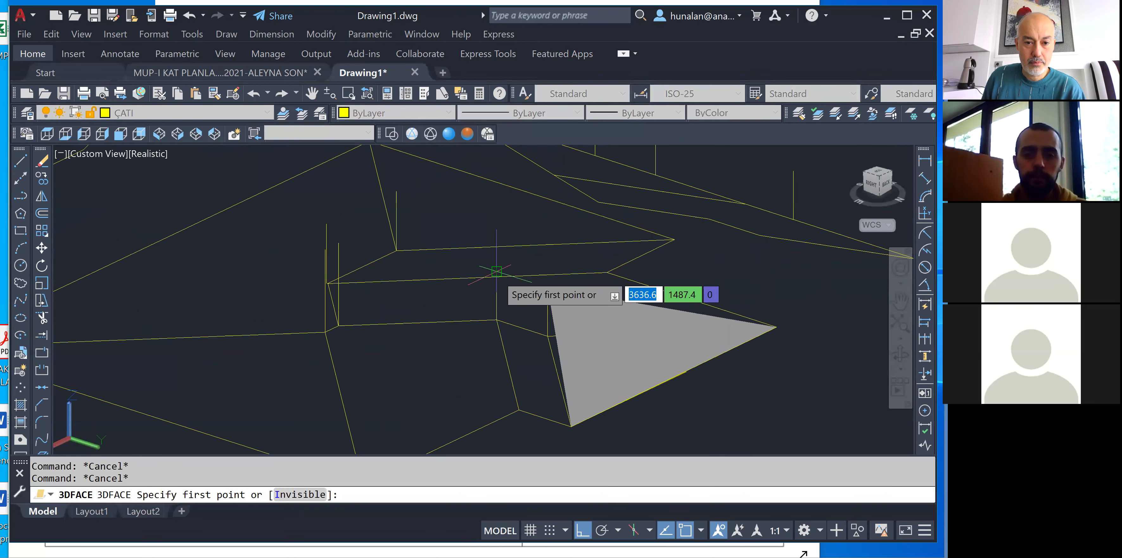
left_click(497, 273)
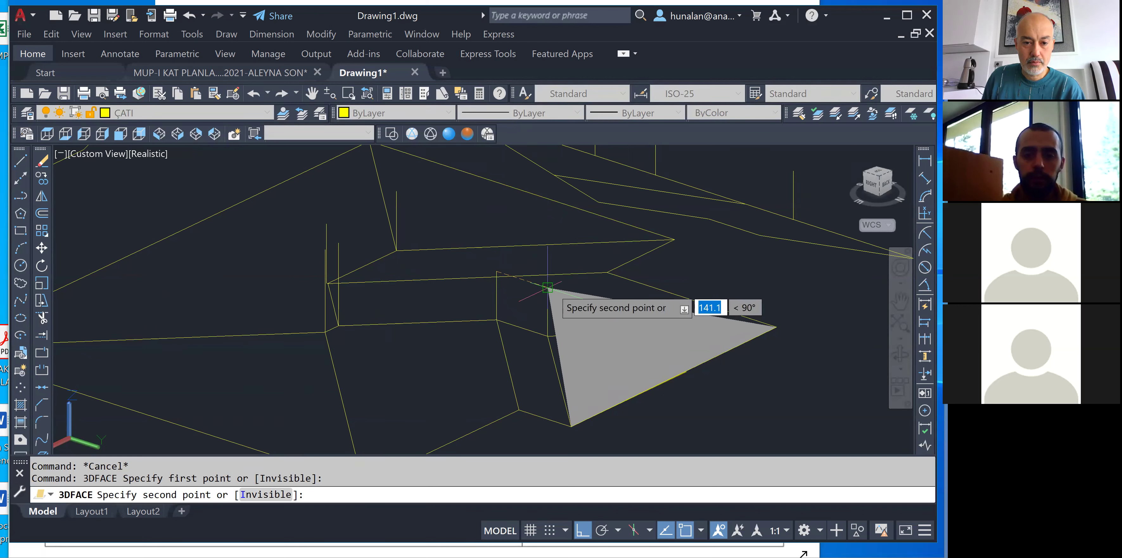
left_click(547, 288)
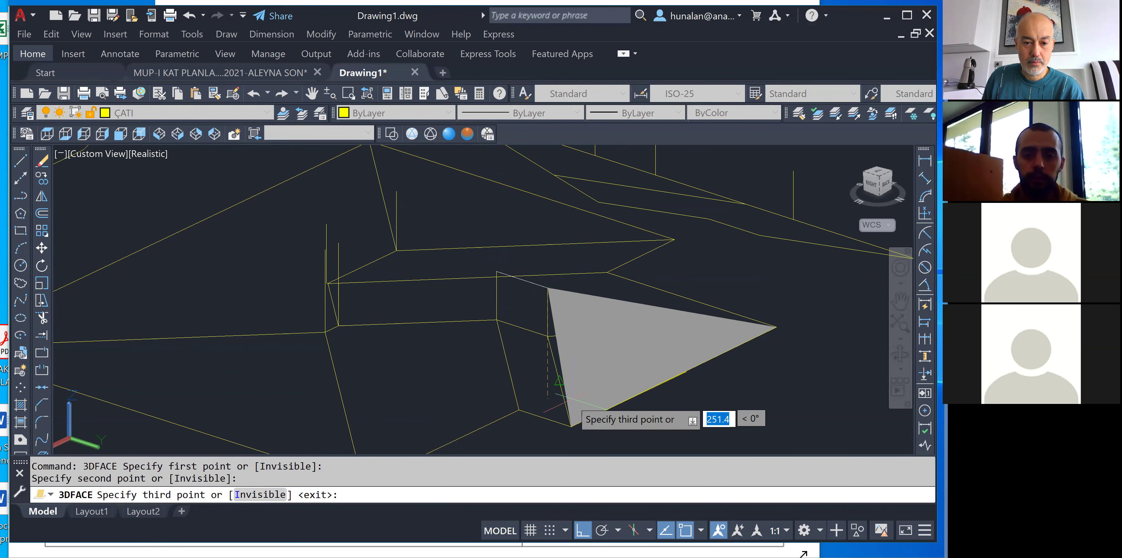
left_click(572, 424)
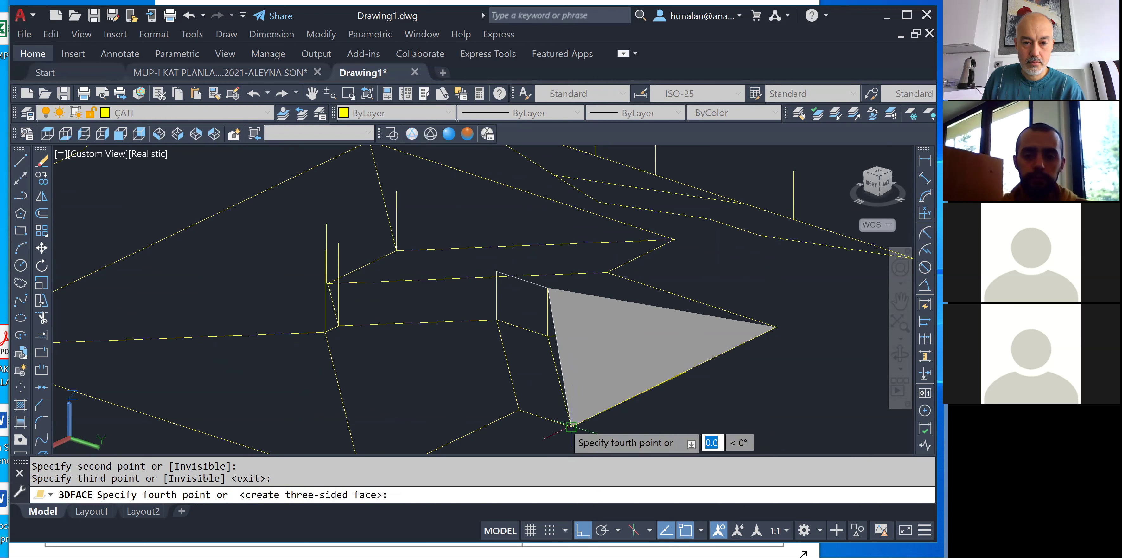
left_click(517, 409)
key("Return")
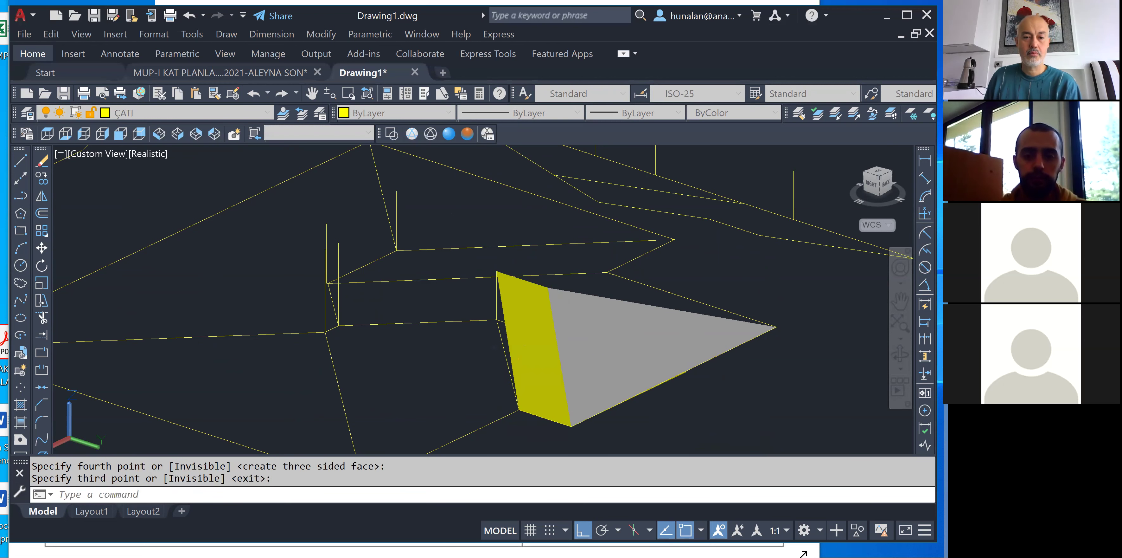
Create the wing's opposite side slope with 3DFACE from the outer and inner height line tops to the inner and outer eave corners.
middle_click_drag(591, 270, 780, 292, "shift")
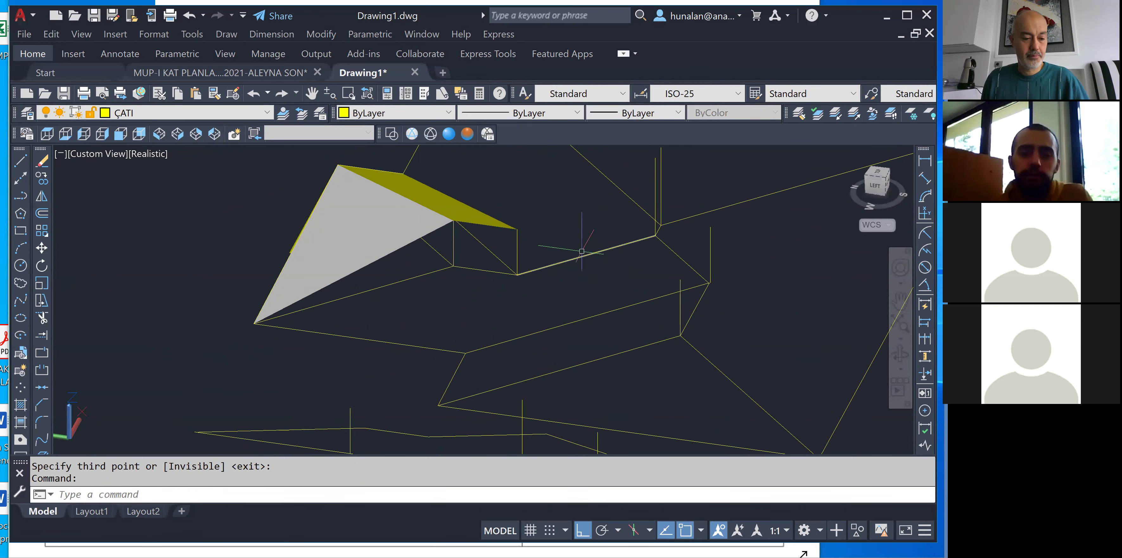
middle_click_drag(514, 288, 615, 275, "shift")
key("Return")
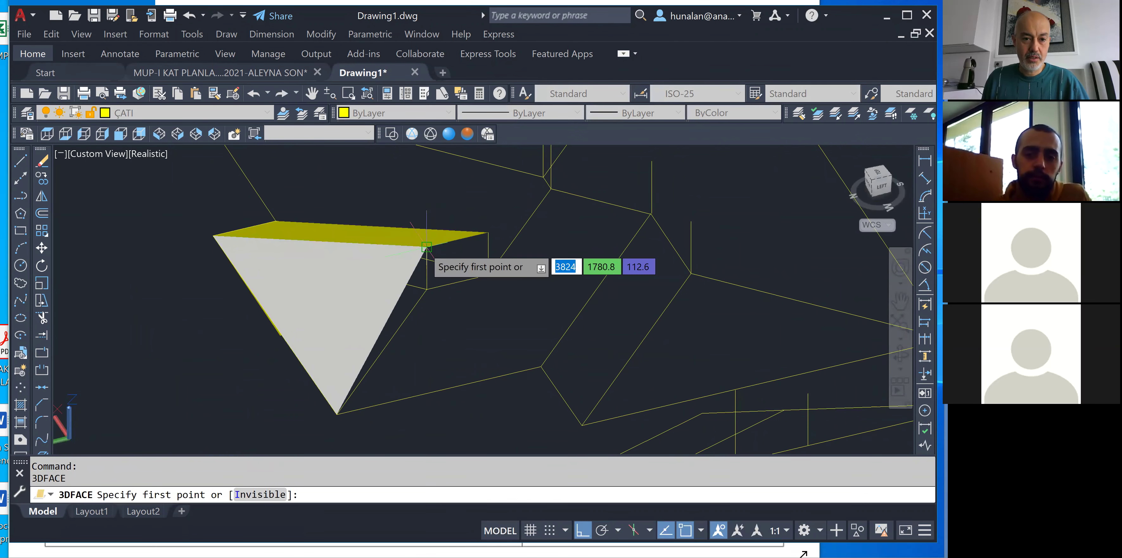
left_click(426, 246)
left_click(482, 233)
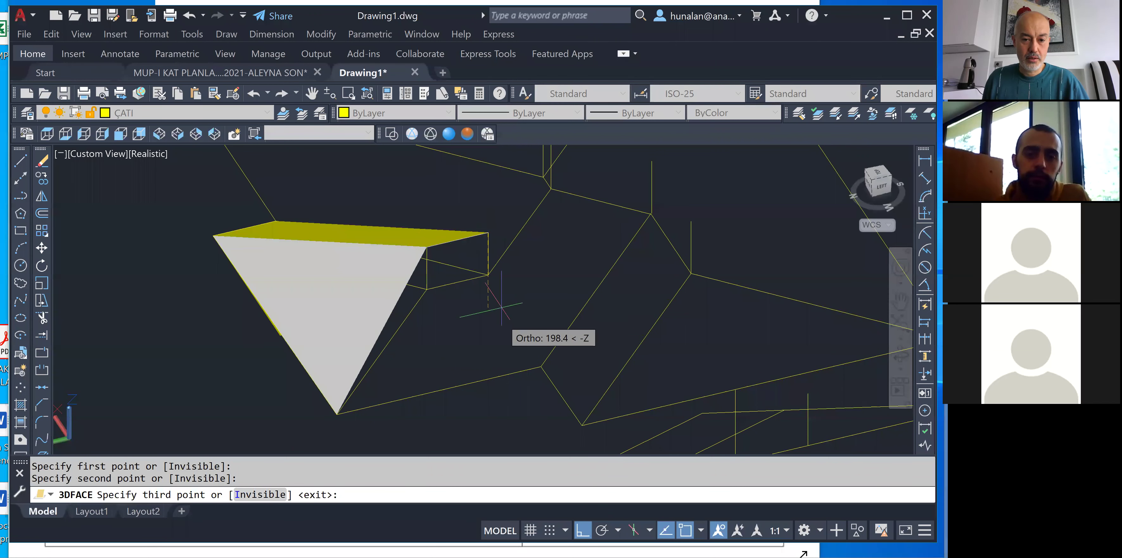
left_click(541, 366)
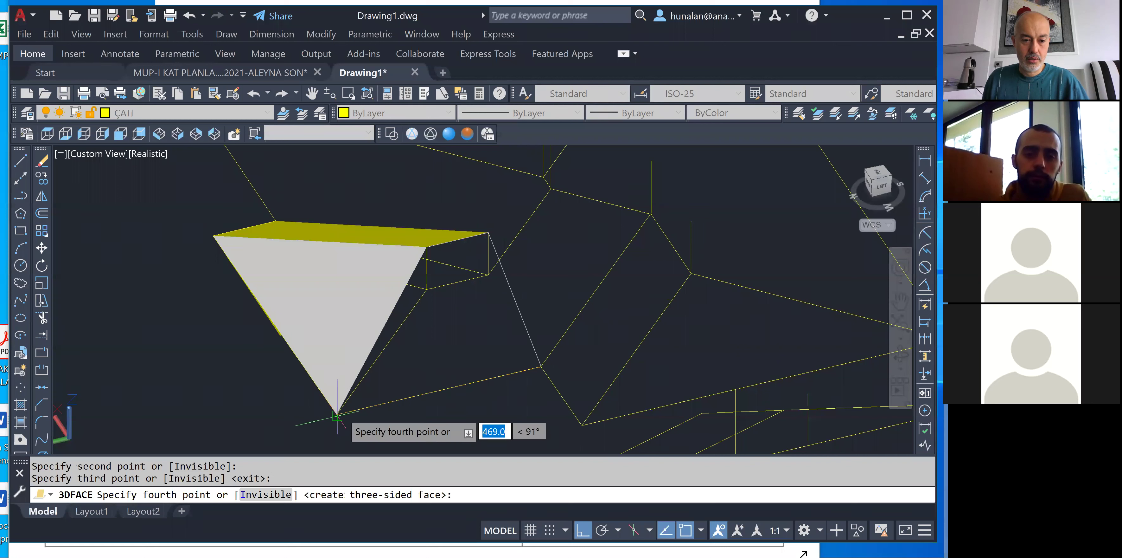
left_click(336, 414)
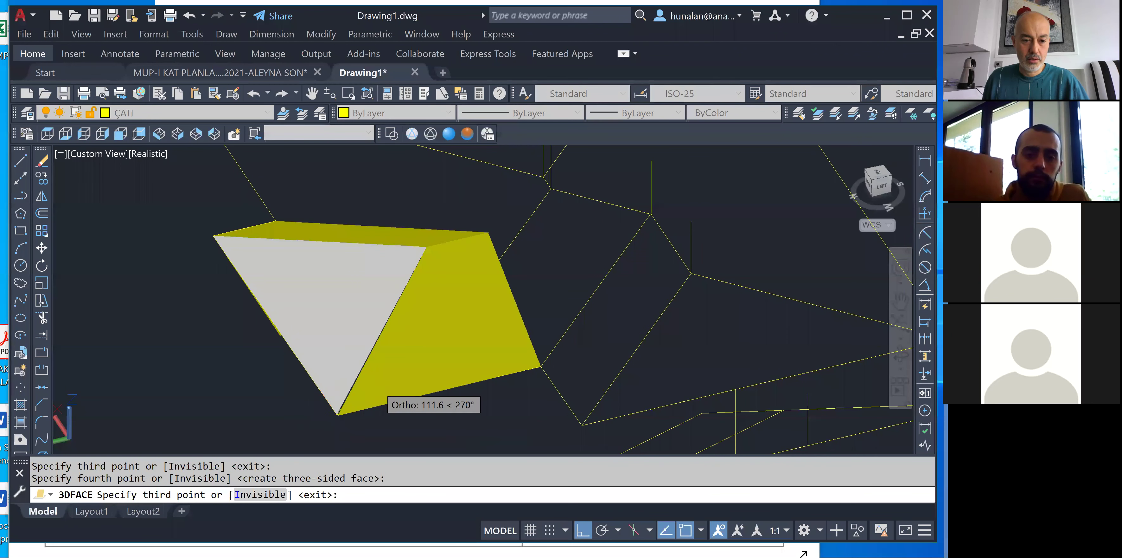
key("Return")
Stretch the new side face's outer eave corner onto the adjoining lower corner of the hip-end face.
scroll(377, 390, "up", 3)
key("Return")
left_click(350, 404)
middle_click_drag(350, 403, 446, 328)
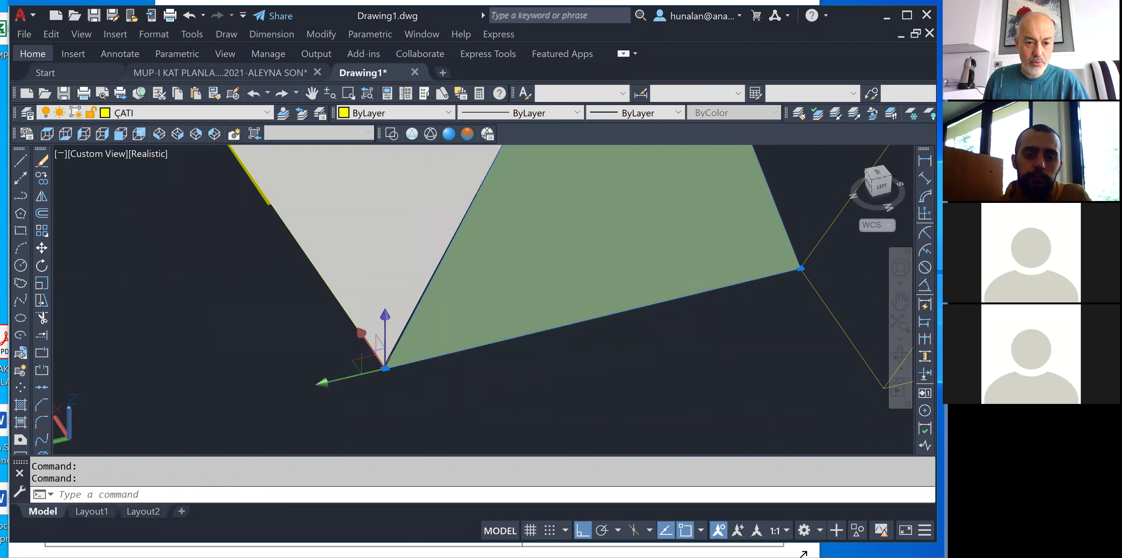
left_click(385, 368)
left_click(386, 365)
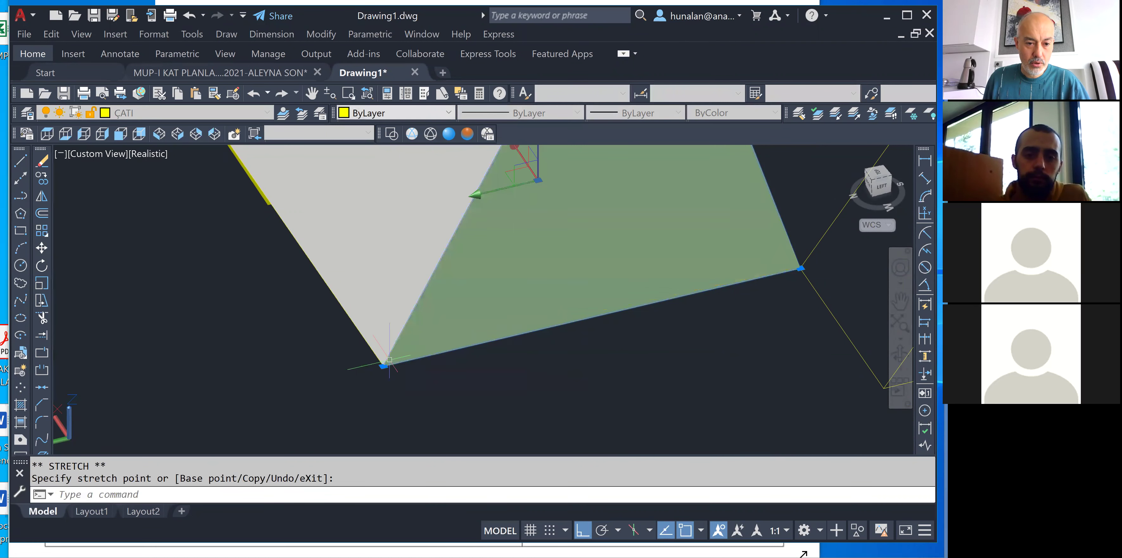
scroll(414, 374, "up", 3)
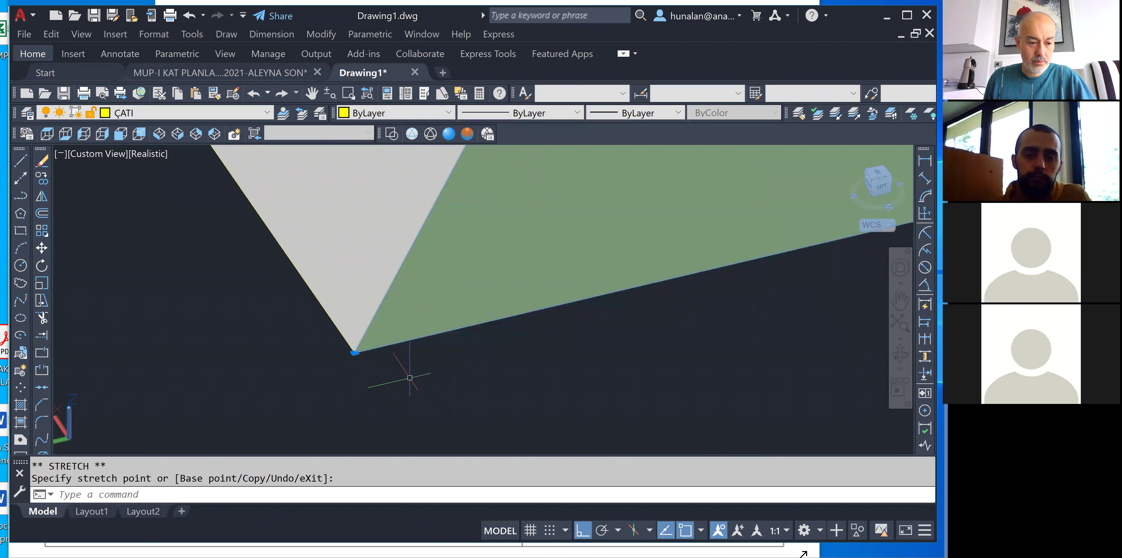
key("Escape")
key("Escape")
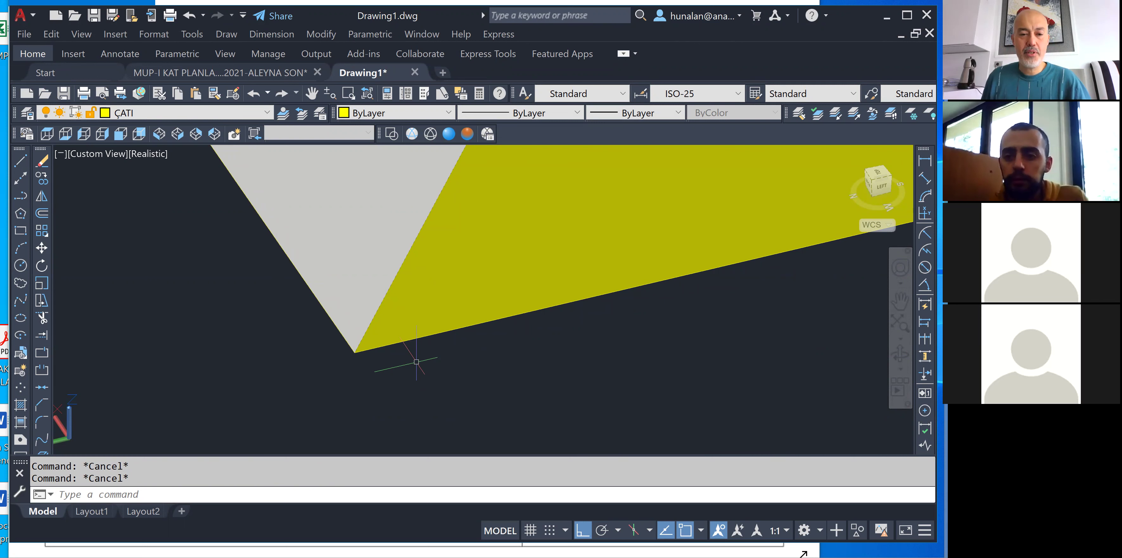
Undo the stretch of the side face's outer eave corner.
scroll(417, 361, "up", 2)
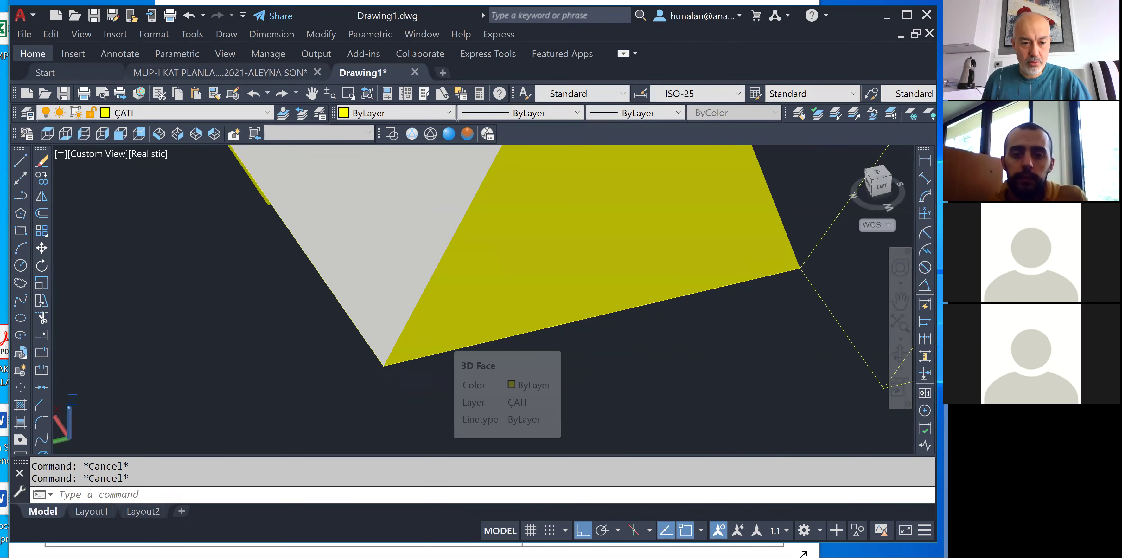
key("ctrl+z")
key("ctrl+z")
Close the gap at the hip by snapping the side face's outer eave corner to the hip-end face's endpoint.
scroll(413, 350, "up", 3)
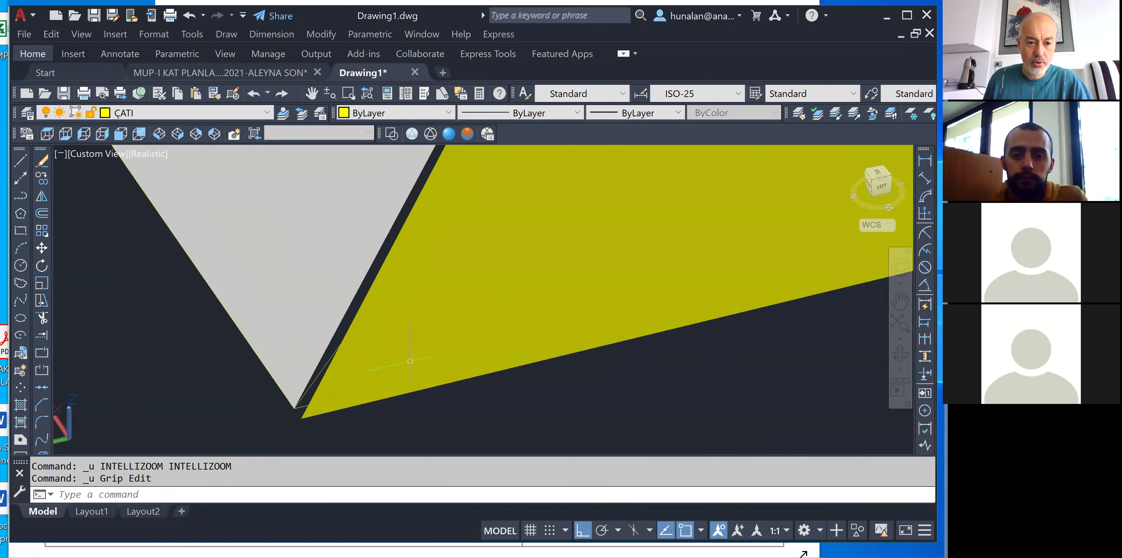
left_click(432, 321)
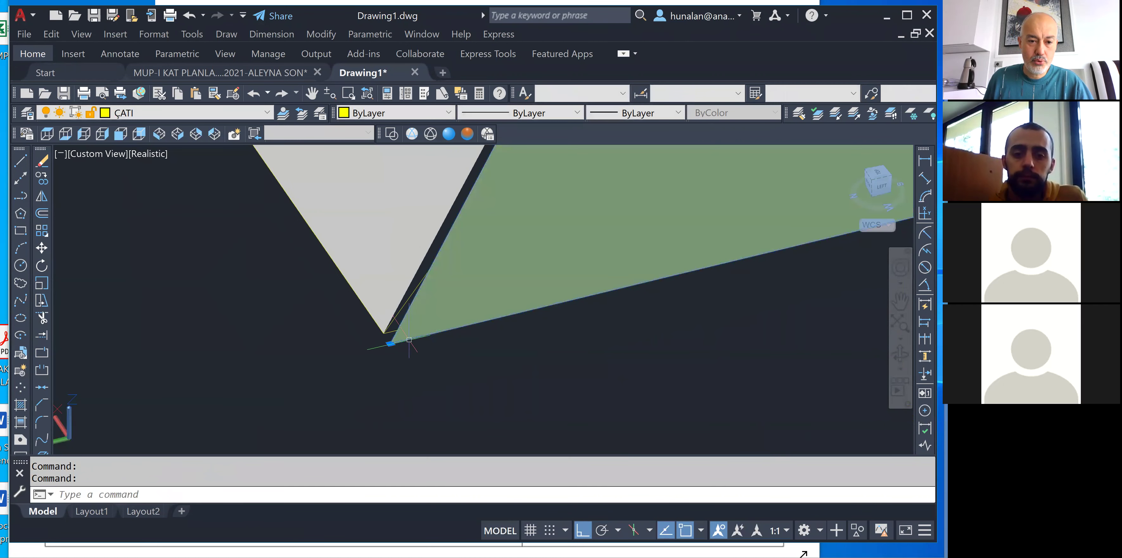
left_click(390, 343)
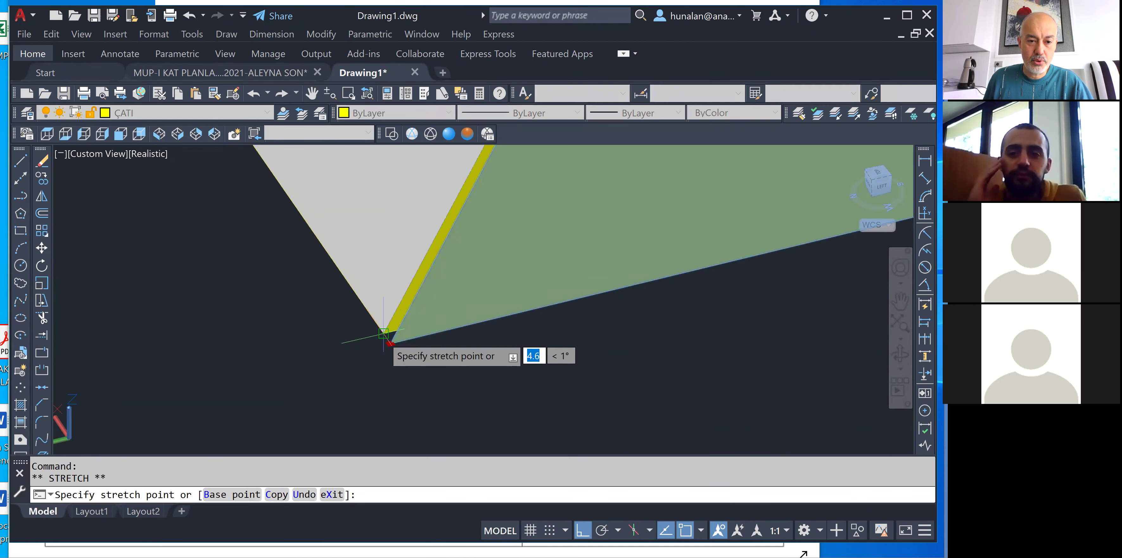
key("Escape")
key("Escape")
Create a three-sided 3D face from the wing's inner height line top to two height line tops of the main roof.
middle_click_drag(448, 316, 531, 305)
scroll(531, 305, "down", 4)
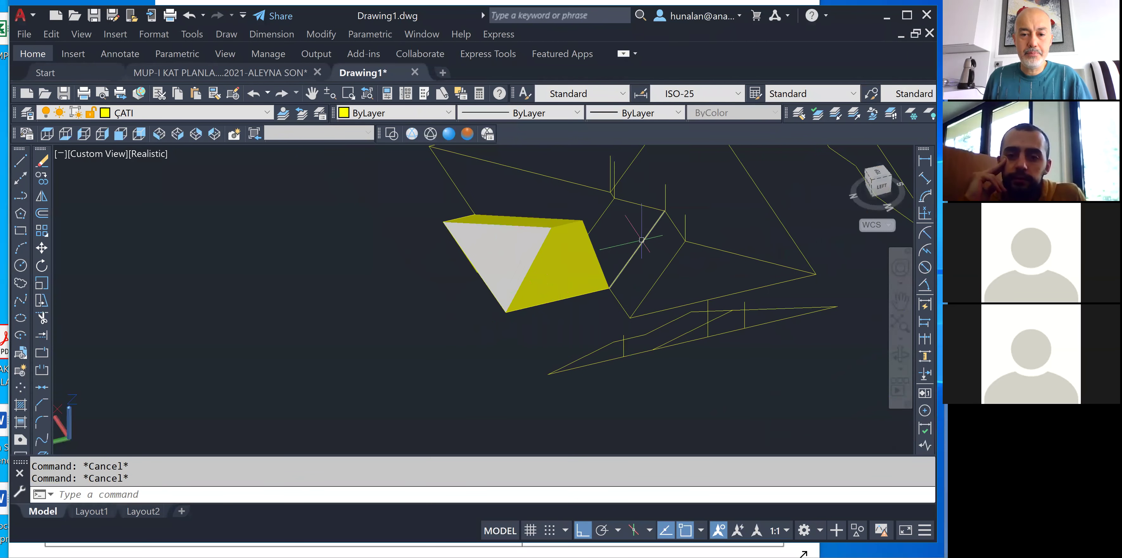
middle_click_drag(633, 226, 467, 264)
mouse_move(403, 275)
middle_mouse_down("shift")
mouse_move(406, 310)
mouse_move(408, 283)
middle_mouse_up("shift")
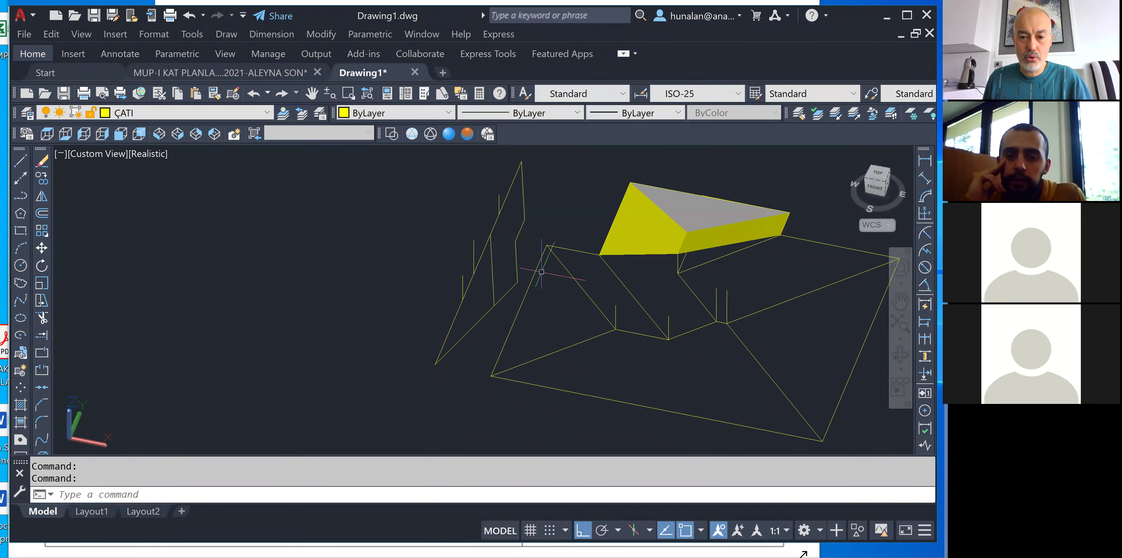
scroll(641, 284, "up", 2)
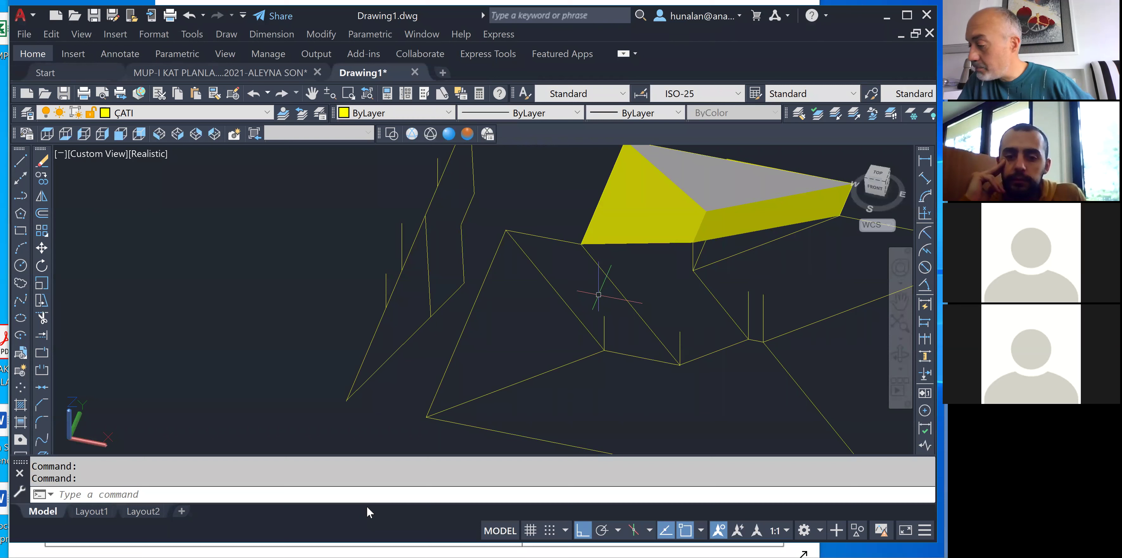
middle_click_drag(624, 447, 711, 375, "shift")
middle_click_drag(706, 339, 765, 316, "shift")
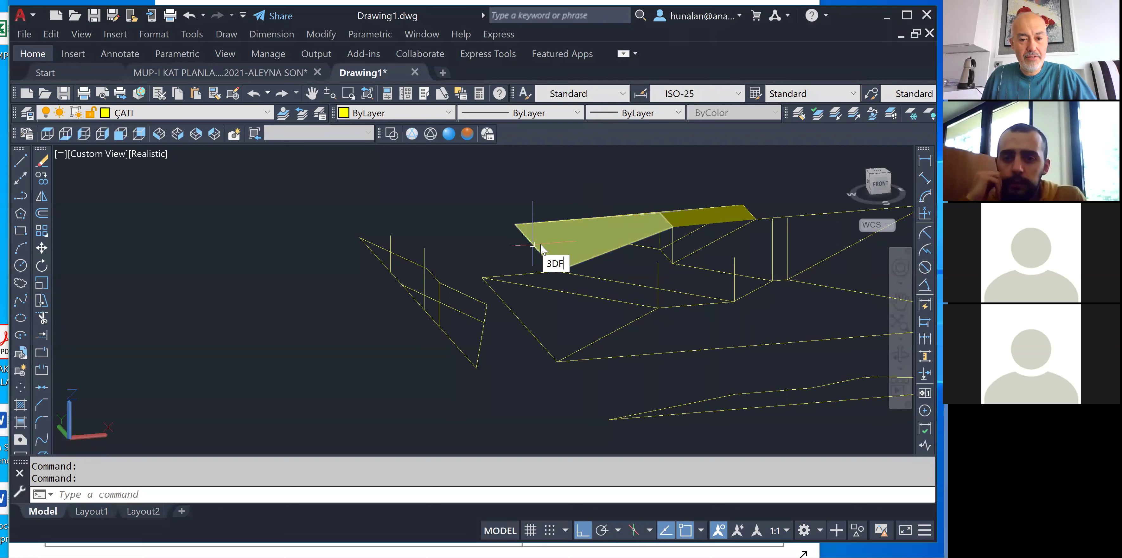
left_click(582, 281)
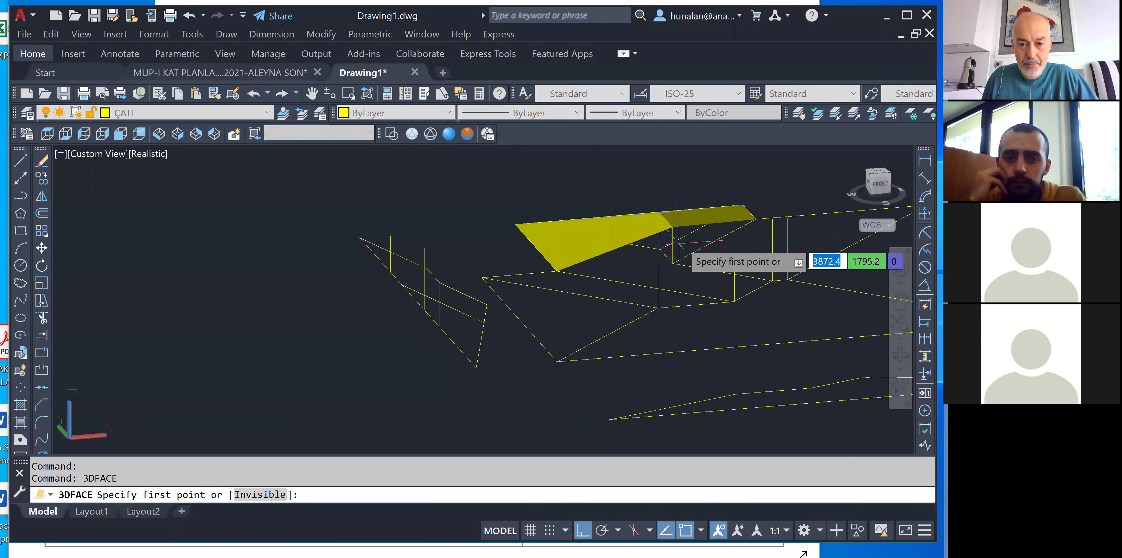
left_click(673, 226)
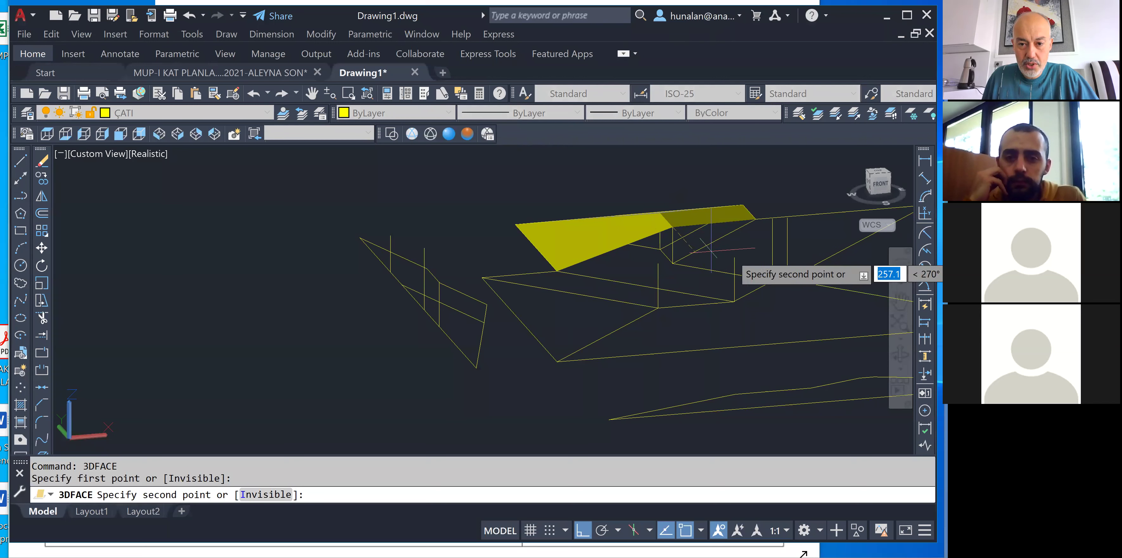
left_click(736, 257)
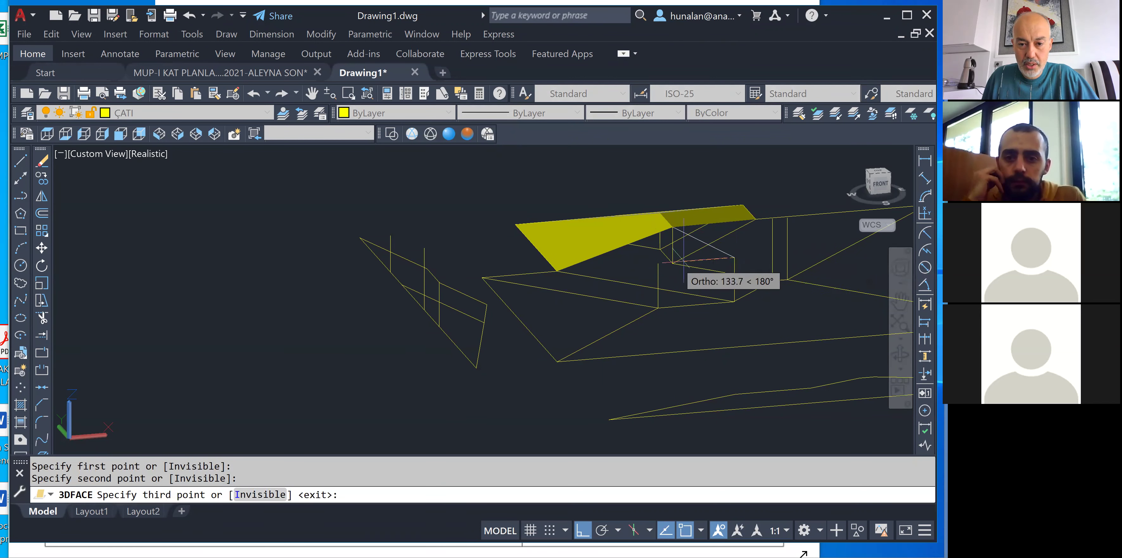
left_click(658, 263)
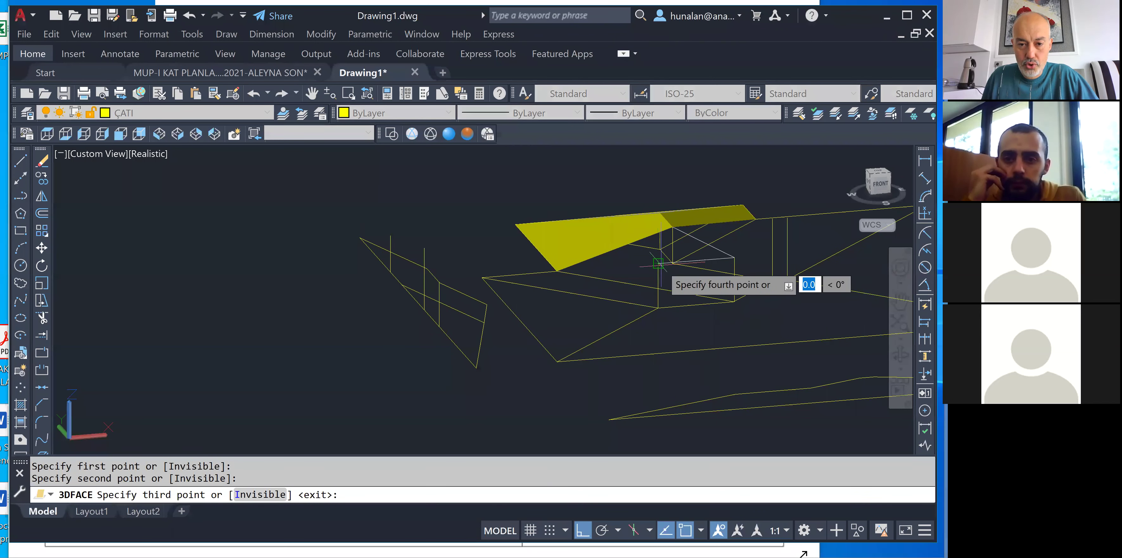
key("Return")
key("Return")
Stretch the triangular face's two far corners one height line over, so both sit on the neighbouring height line tops.
middle_click_drag(704, 318, 771, 418, "shift")
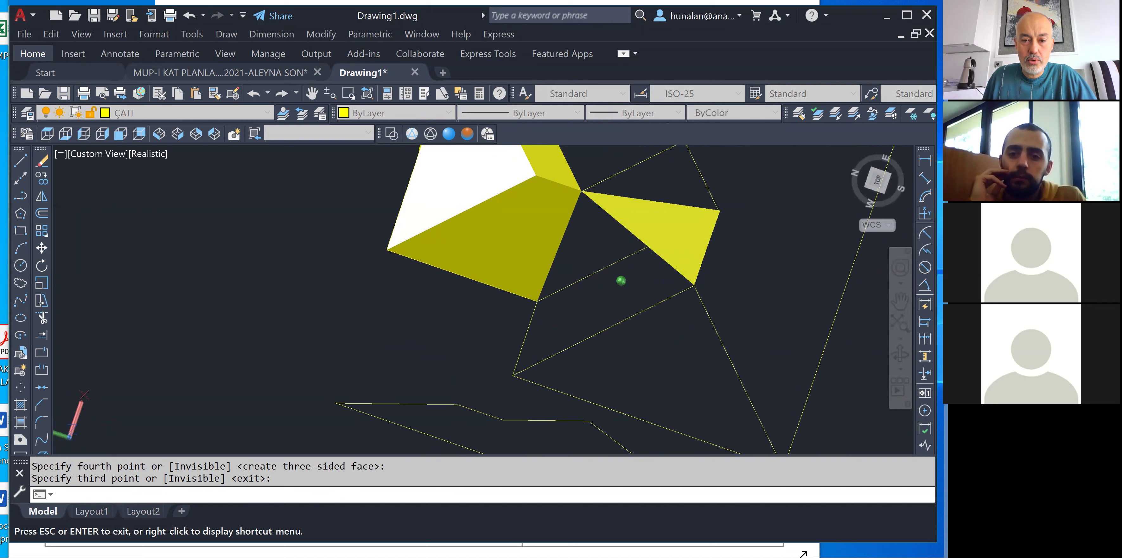
middle_click_drag(637, 276, 554, 266, "shift")
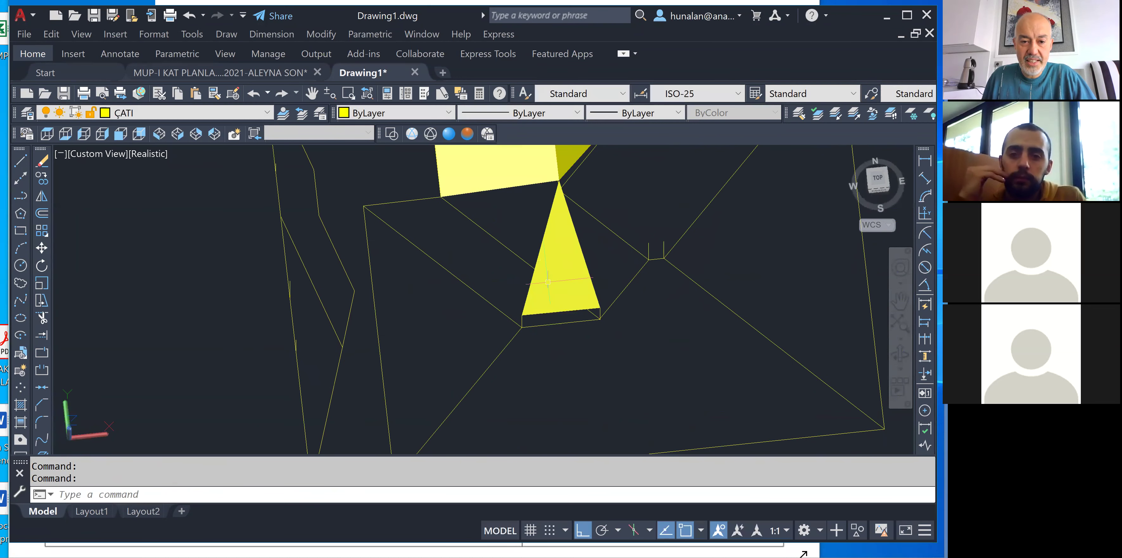
left_click(562, 270)
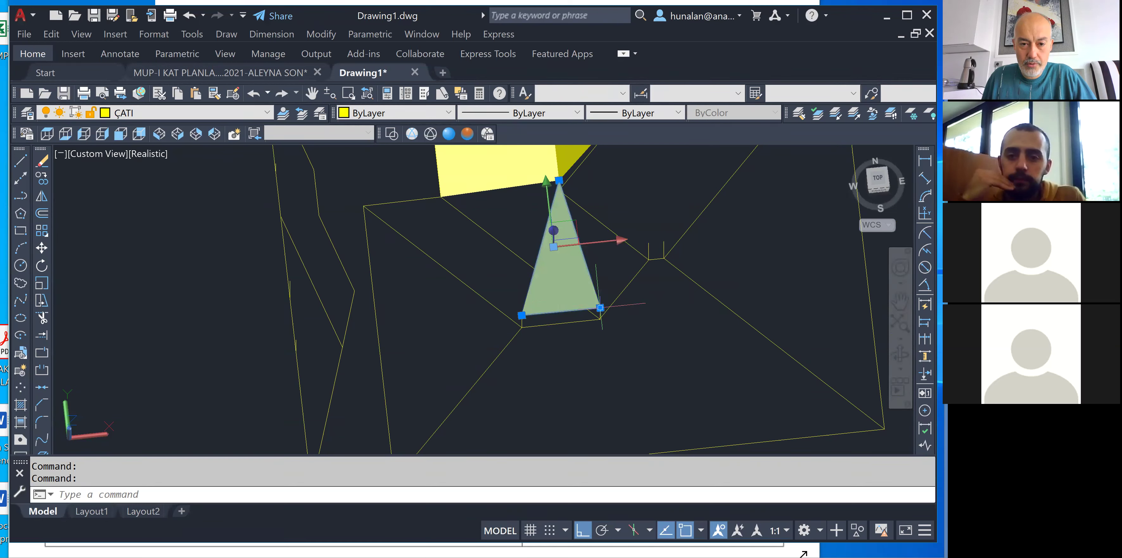
left_click(600, 308)
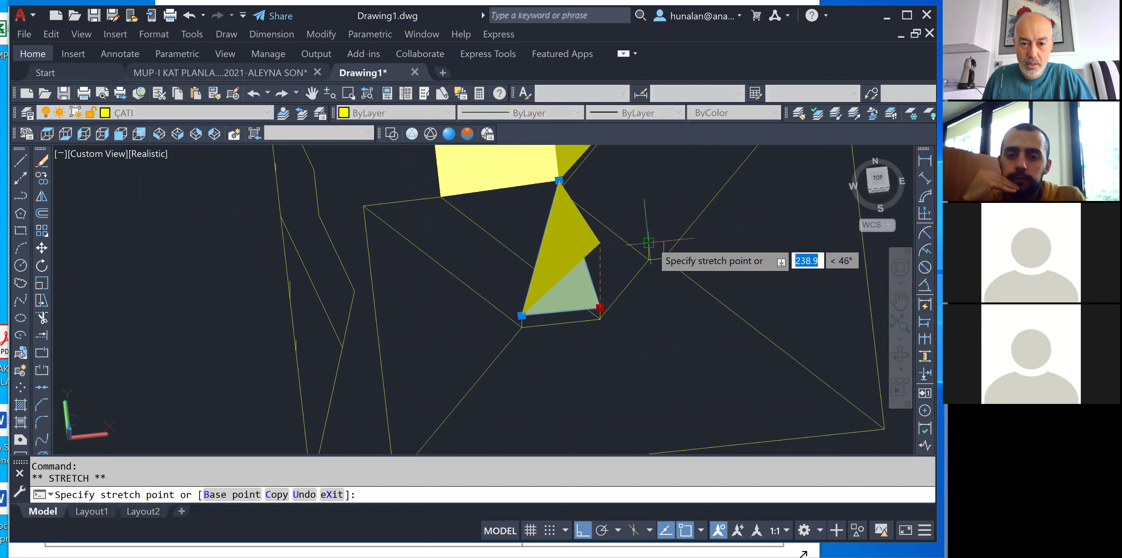
left_click(649, 243)
left_click(521, 314)
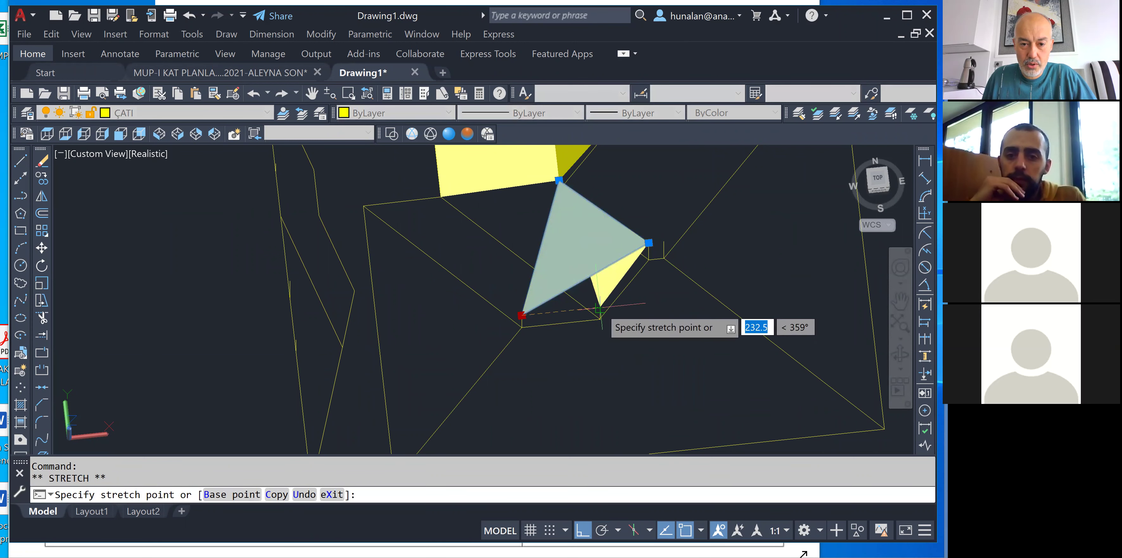
scroll(599, 309, "up", 5)
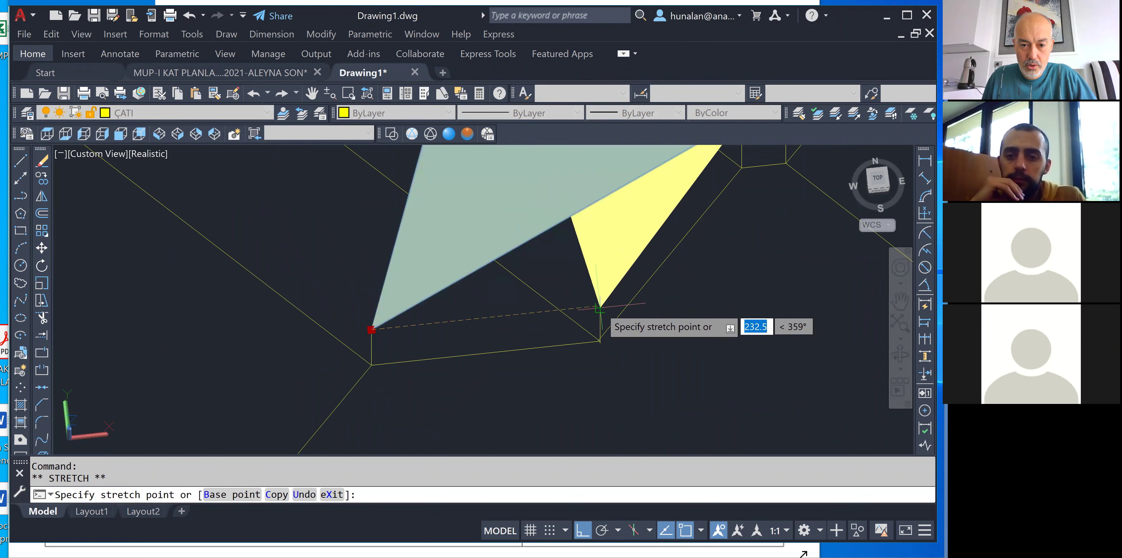
scroll(599, 309, "up", 5)
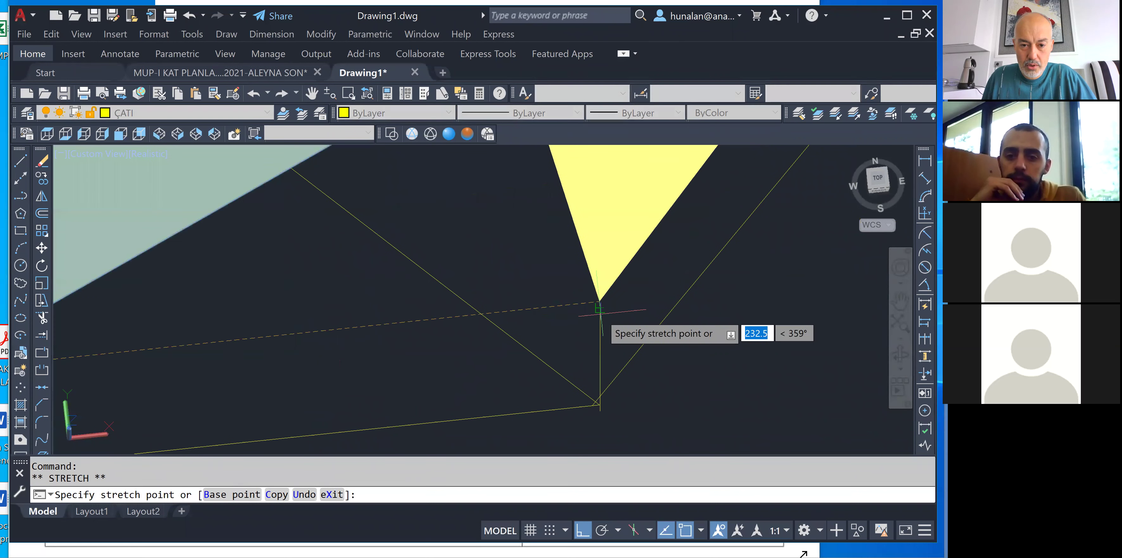
left_click(600, 309)
middle_click_drag(612, 318, 707, 310, "shift")
left_click(708, 310)
key("Escape")
key("Escape")
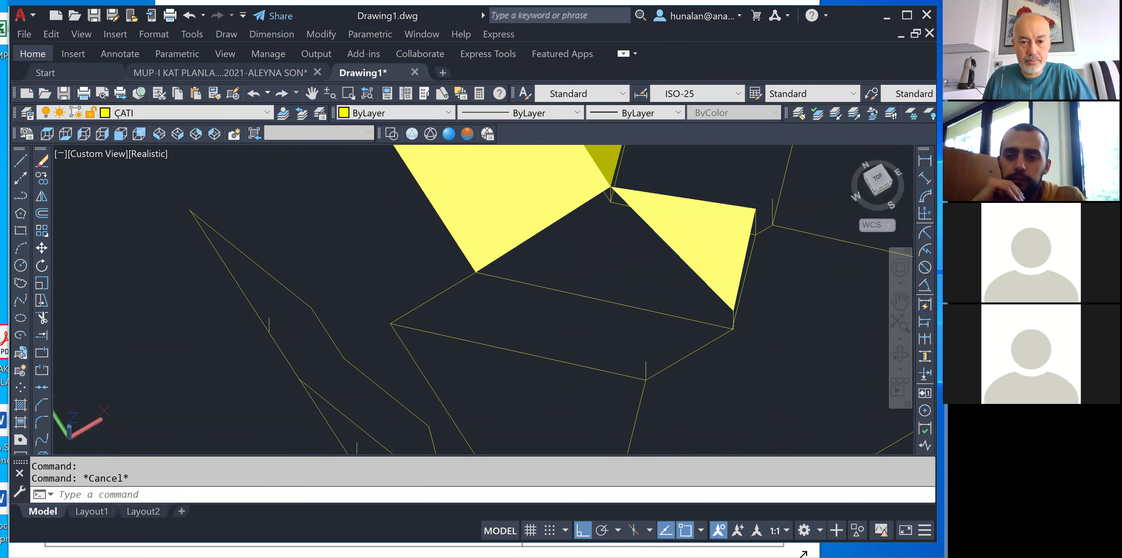
Fill the gap beside the wing with a three-sided 3DFACE from its inner height line top to the triangle's far corner and the inner eave corner.
middle_click_drag(651, 261, 701, 233, "shift")
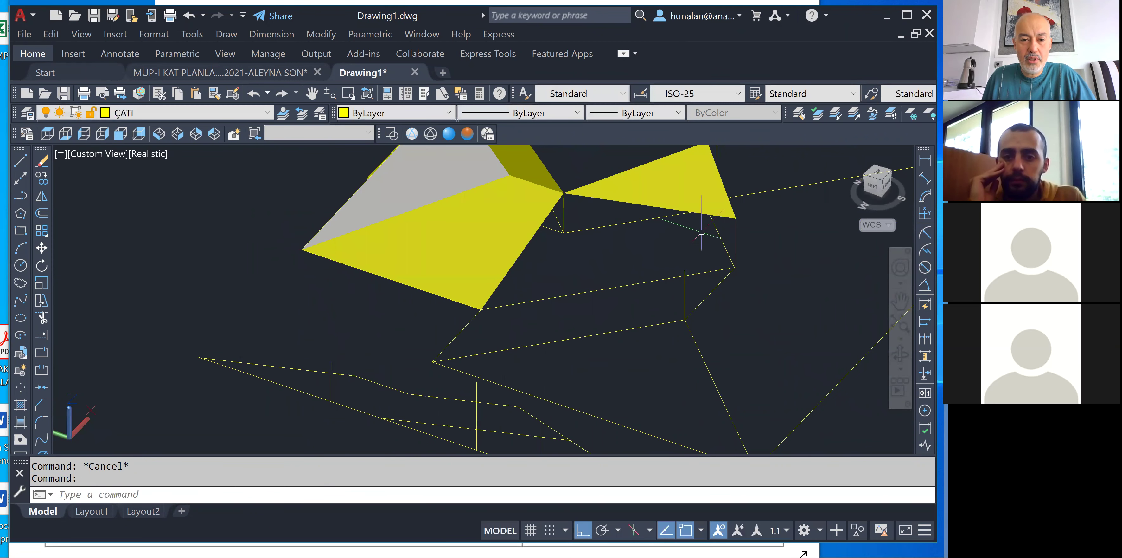
type("3DFACE")
key("Return")
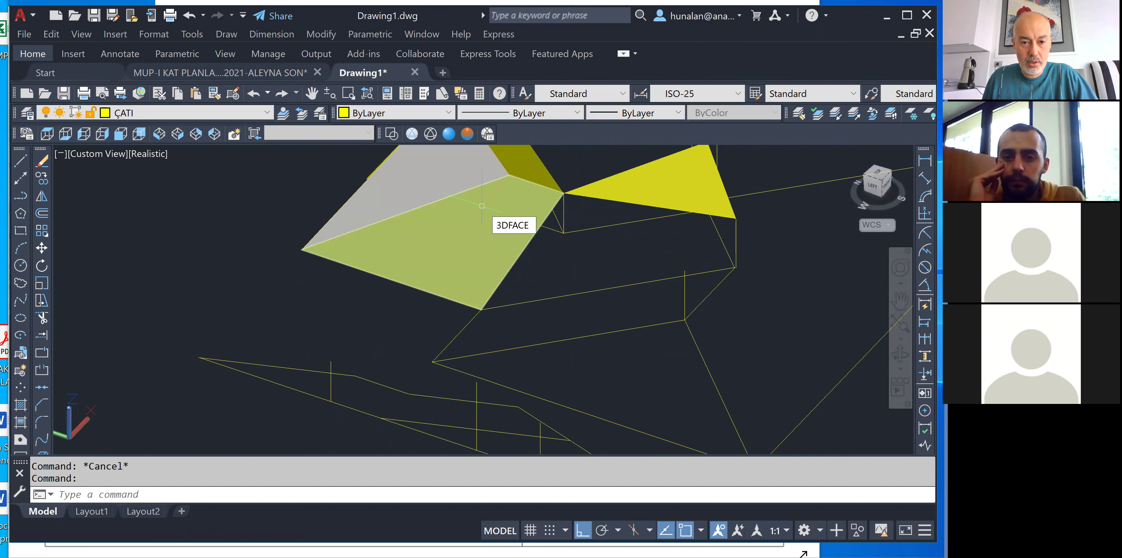
left_click(564, 192)
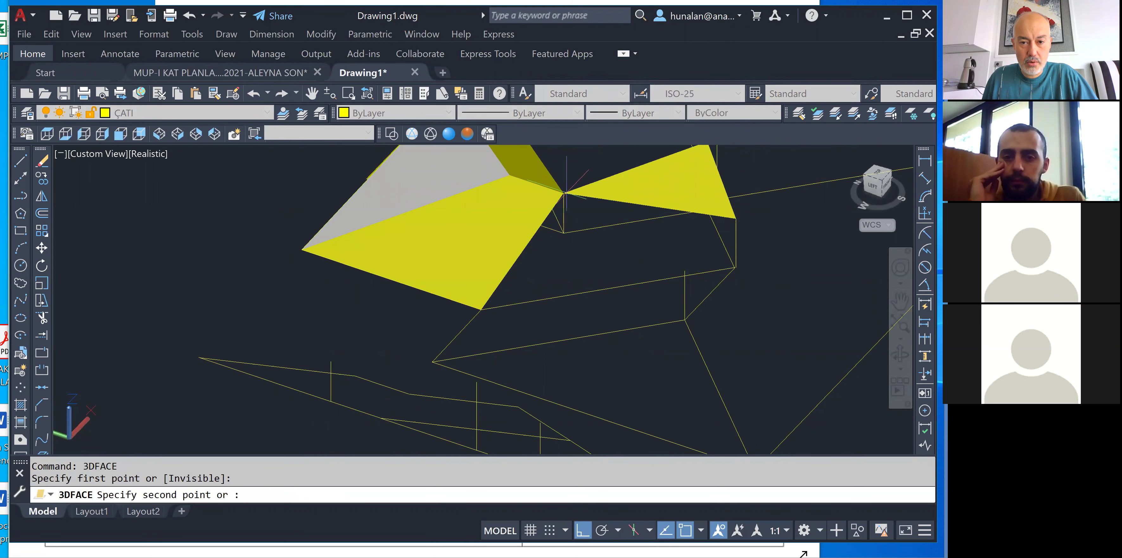
left_click(736, 218)
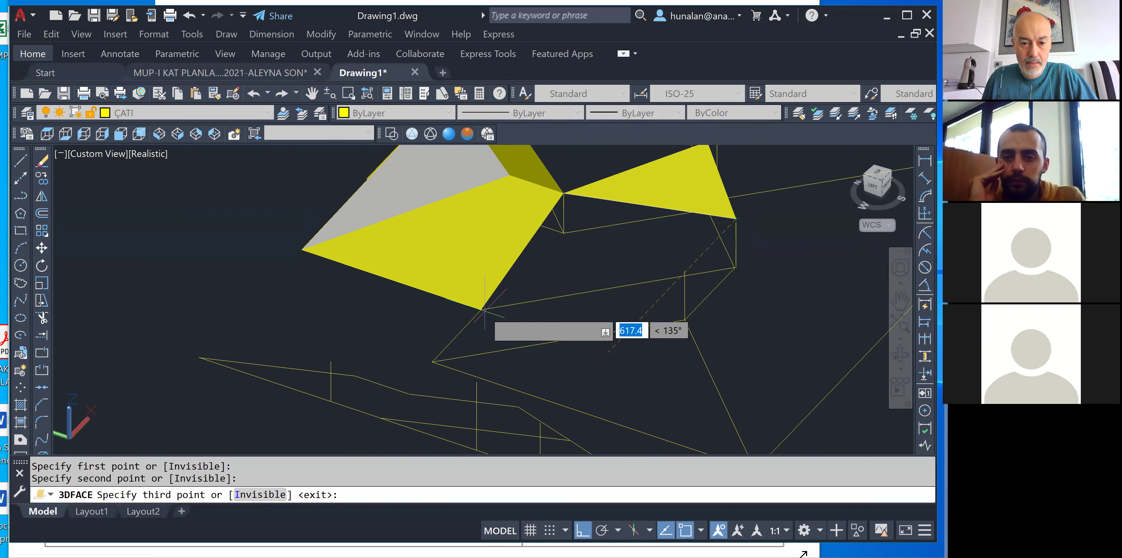
left_click(481, 308)
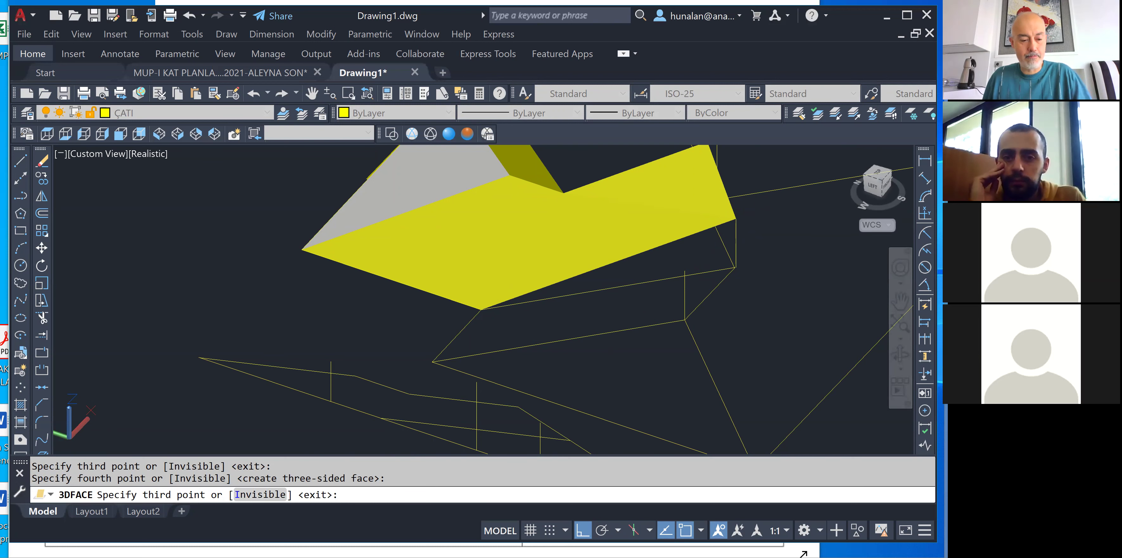
key("Escape")
middle_click_drag(463, 255, 386, 214, "shift")
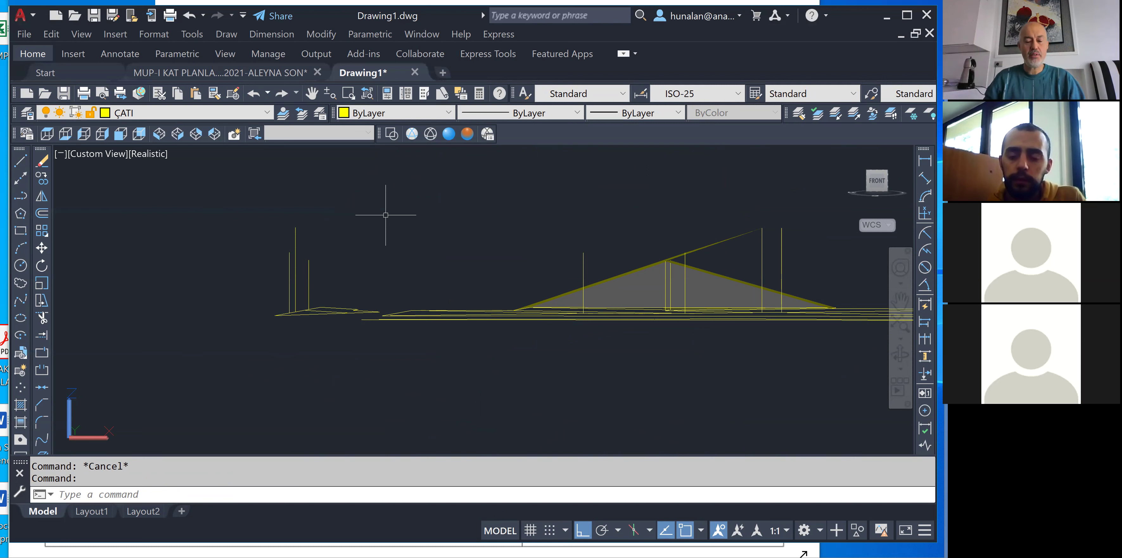
middle_click_drag(572, 277, 392, 296, "shift")
middle_click_drag(566, 301, 533, 240, "shift")
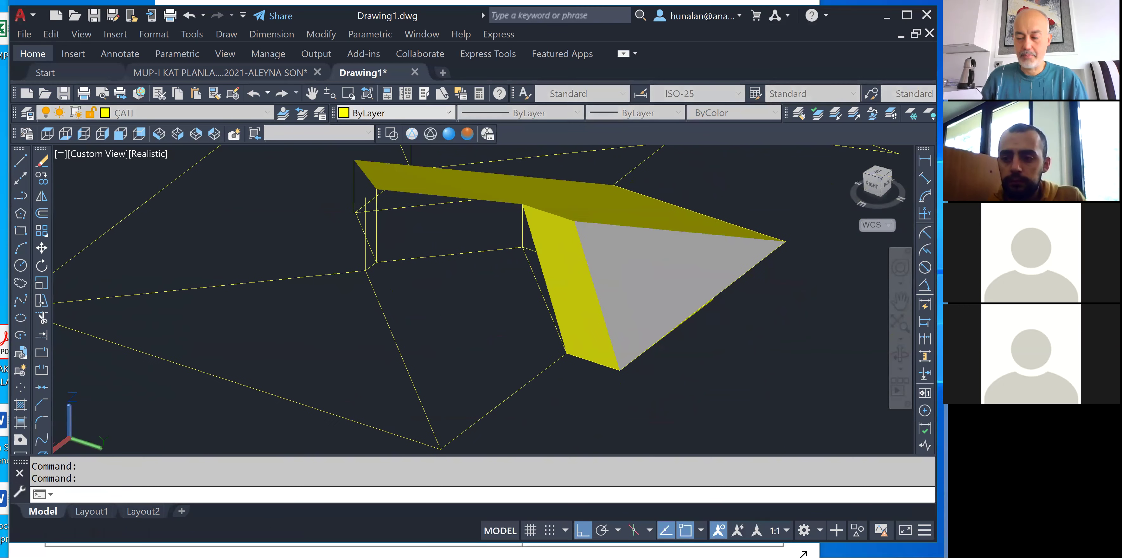
mouse_move(625, 246)
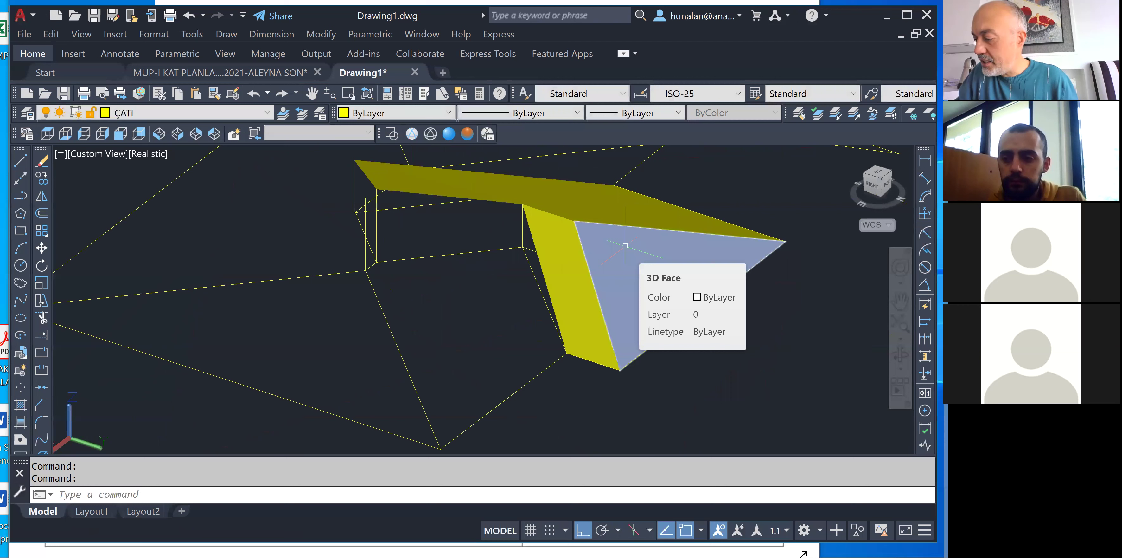
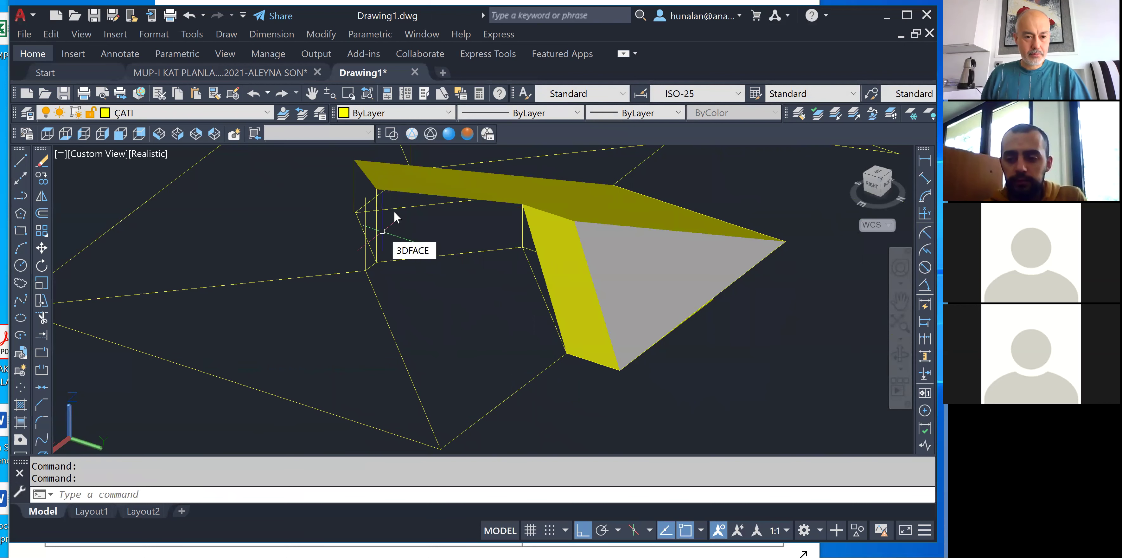
key("Return")
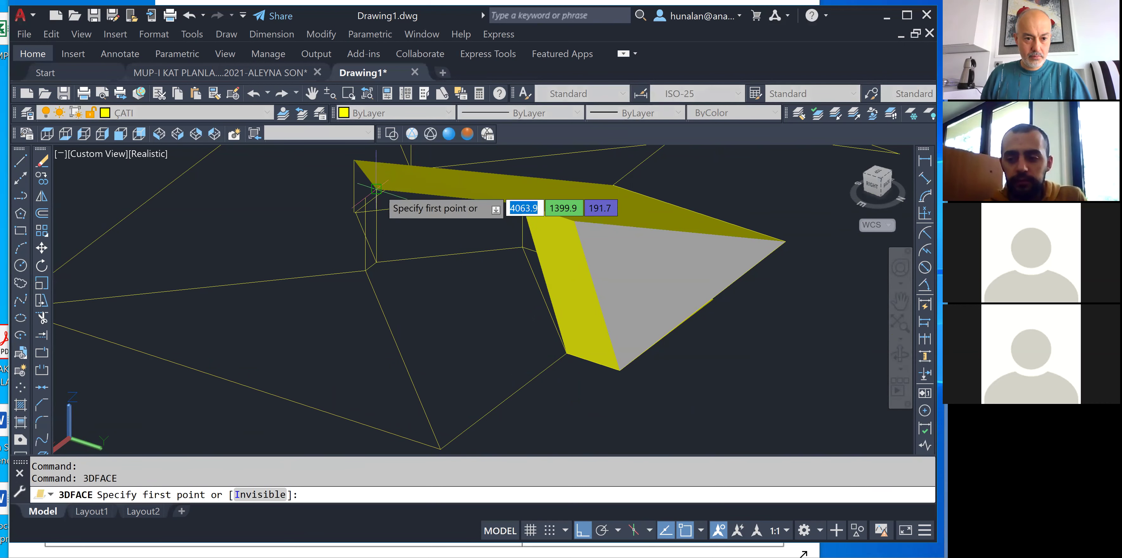
scroll(376, 189, "up", 2)
right_click(377, 192, "shift")
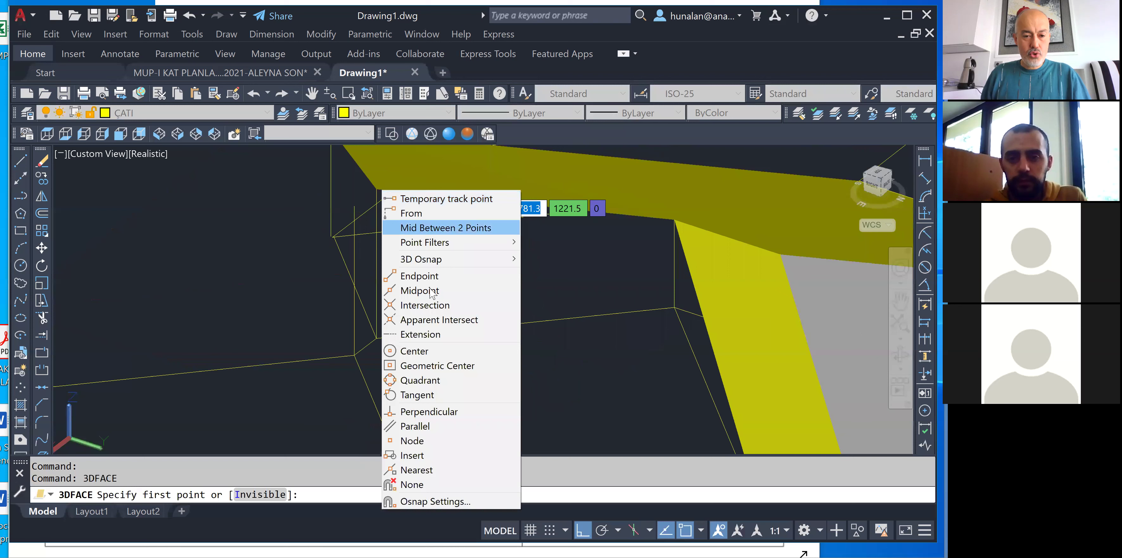
left_click(430, 502)
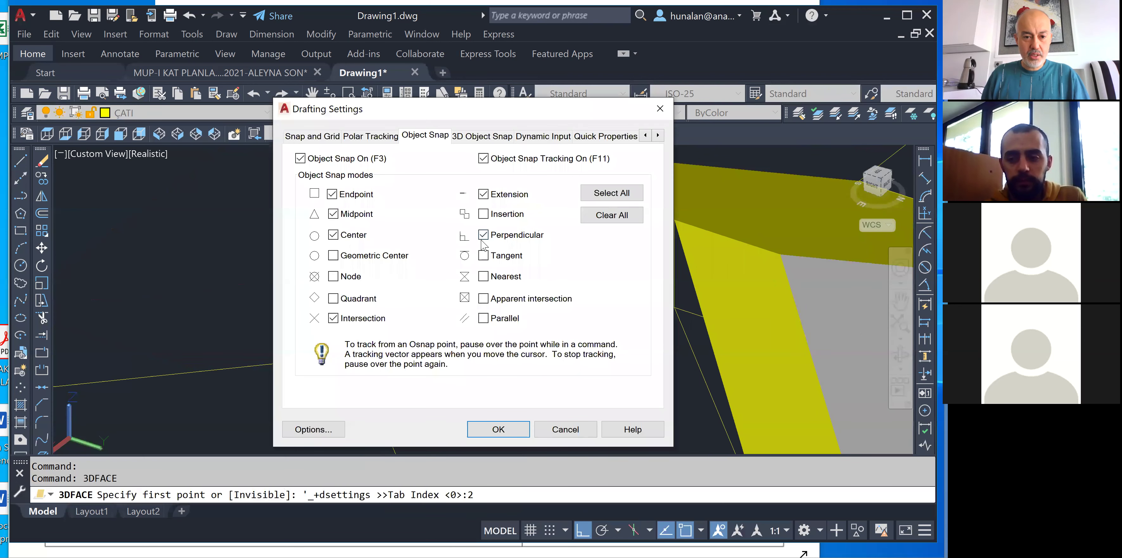
left_click(499, 429)
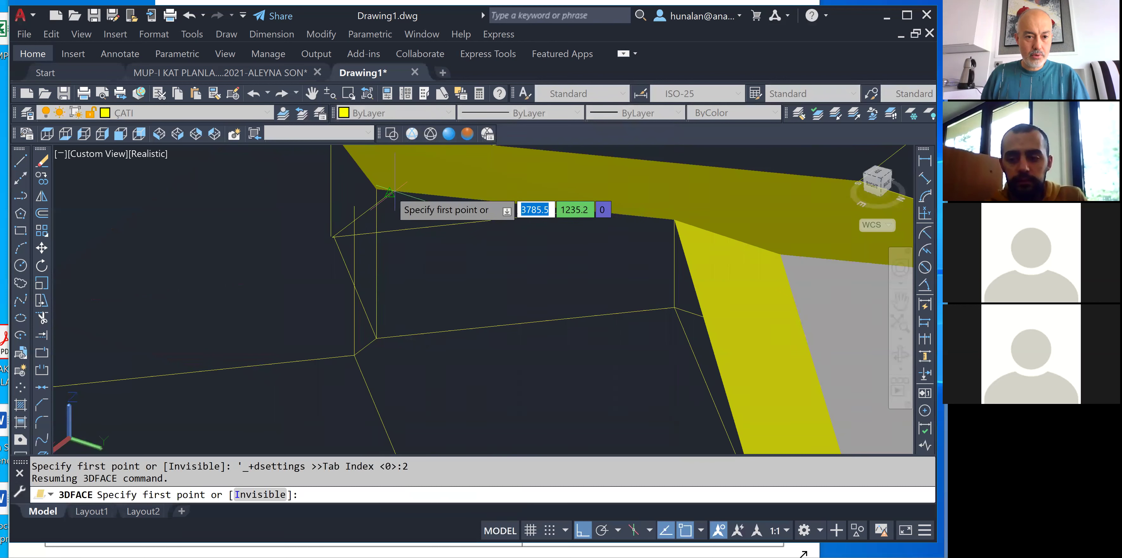
left_click(376, 189)
left_click(354, 205)
scroll(371, 218, "down", 5)
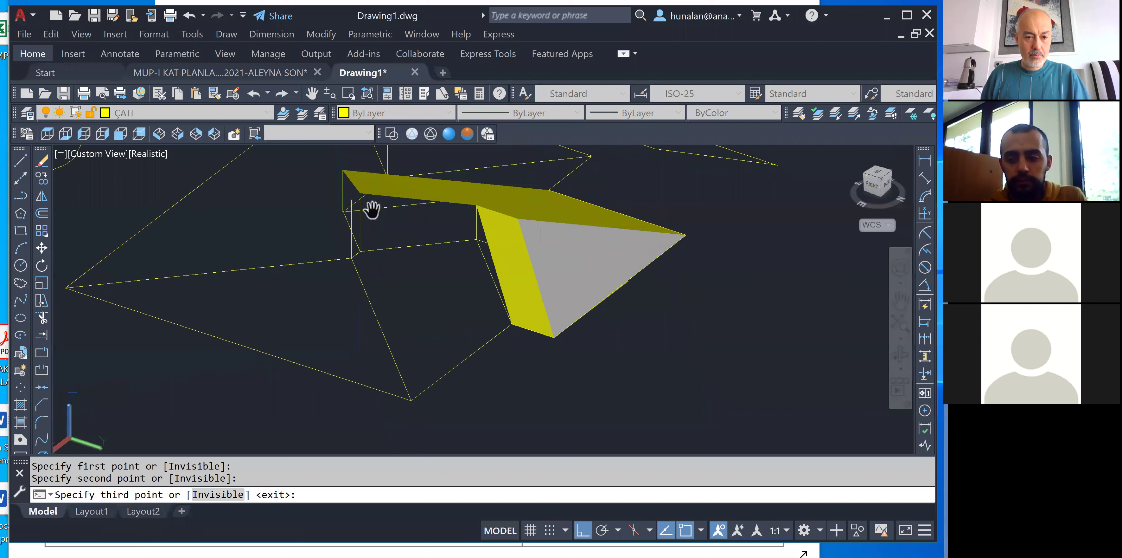
key("Escape")
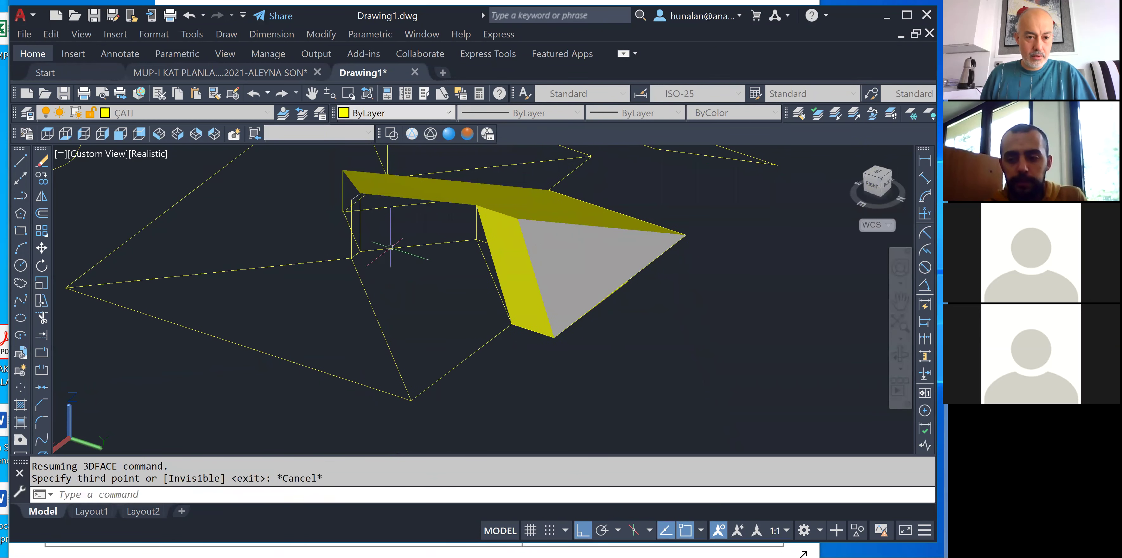
key("Escape")
key("Return")
key("Escape")
key("Escape")
Create a four-sided 3DFACE from the main roof's height line top to the wing's inner height line top, inner eave corner and the neighbouring height line top.
scroll(355, 196, "up", 3)
middle_click_drag(413, 244, 536, 242, "shift")
type("3DFACE")
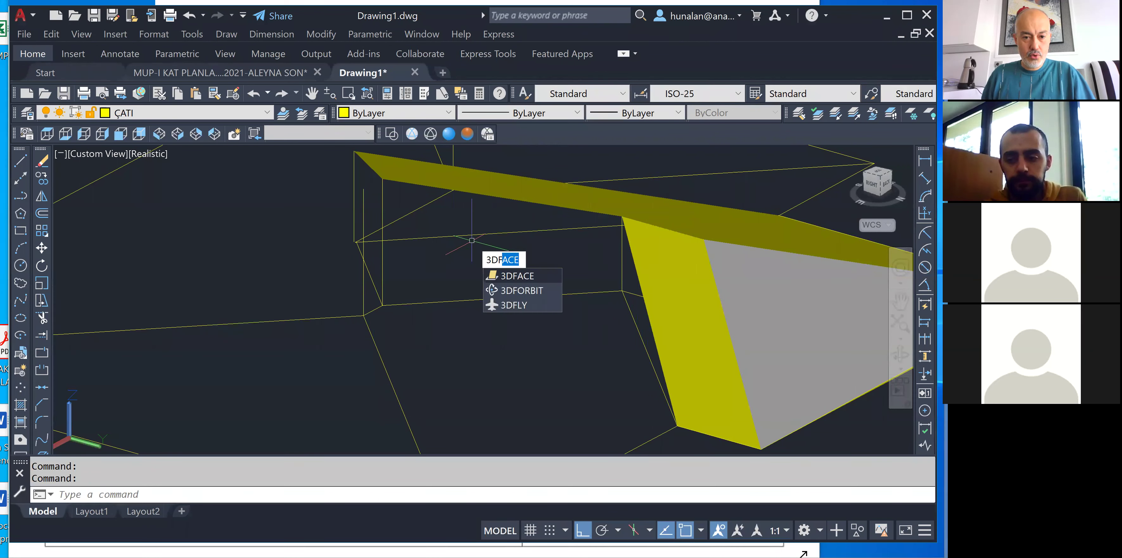
key("Return")
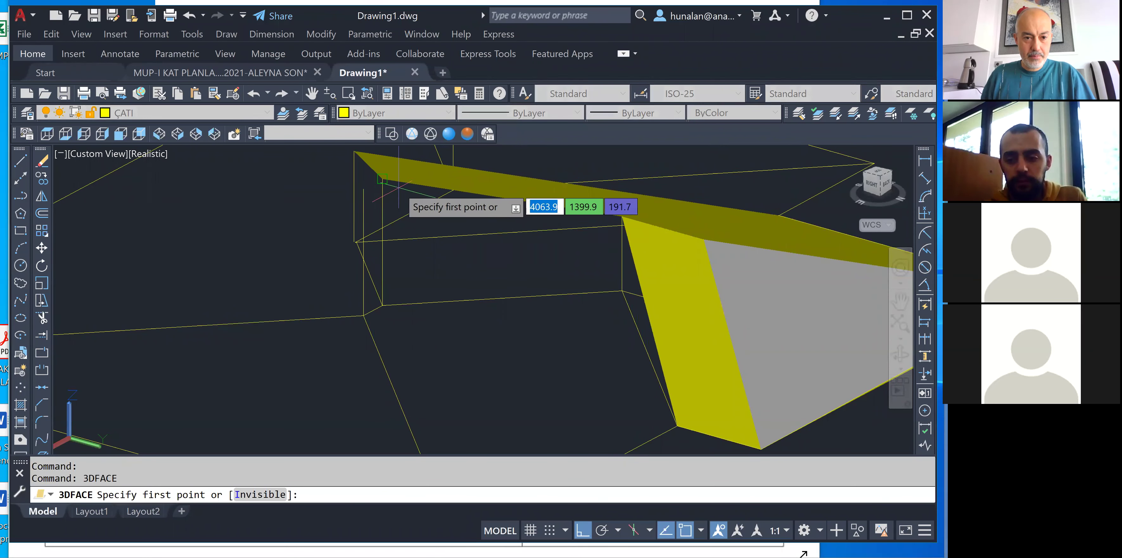
left_click(397, 185)
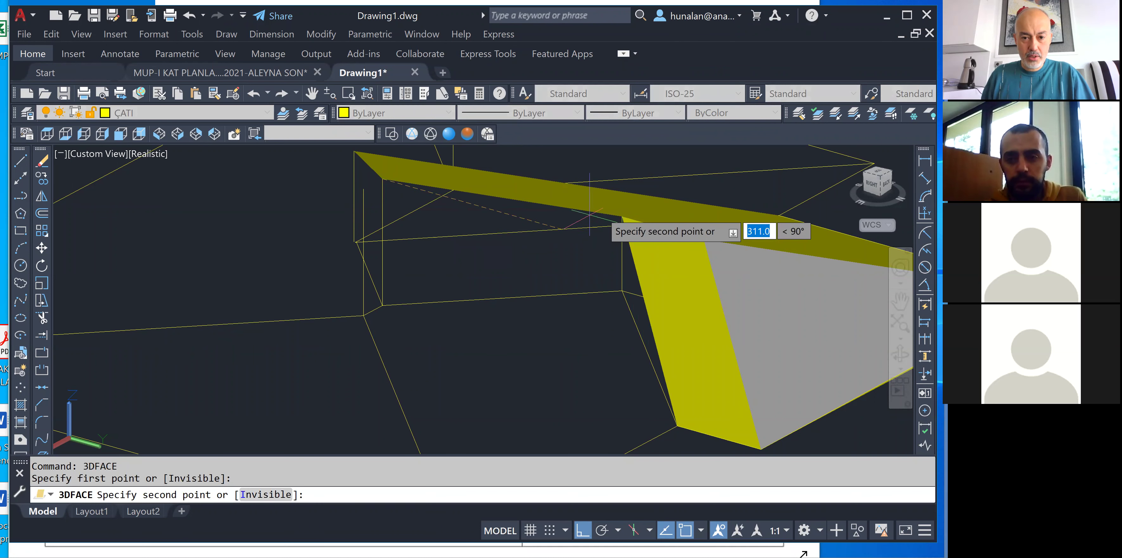
left_click(601, 212)
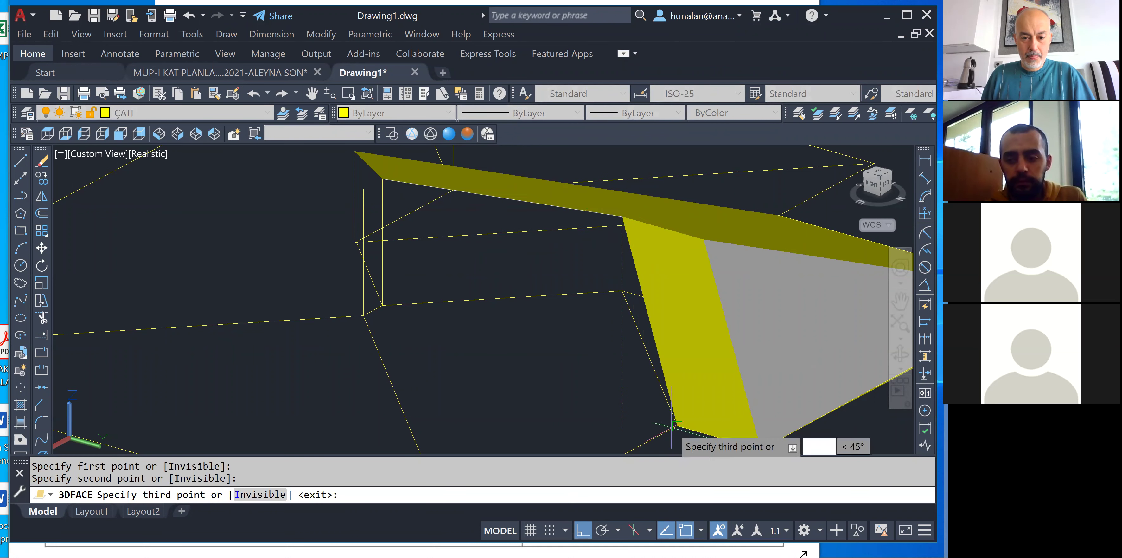
left_click(677, 425)
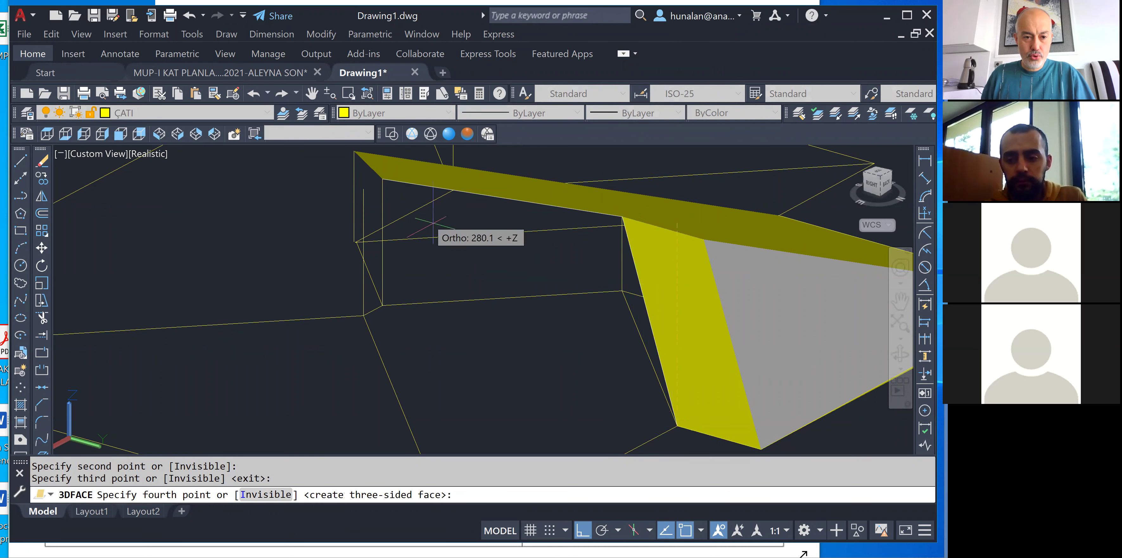
left_click(364, 188)
Continue the 3DFACE from its last height line top to the main roof's outer eave corner and back to the wing's inner eave corner.
middle_click_drag(431, 261, 438, 207)
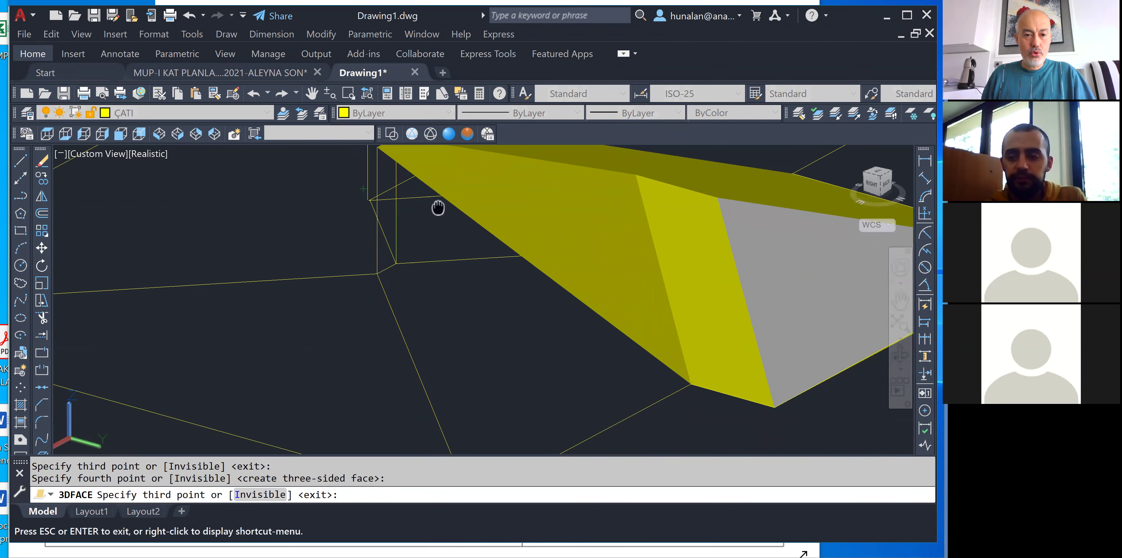
middle_click_drag(436, 270, 487, 300)
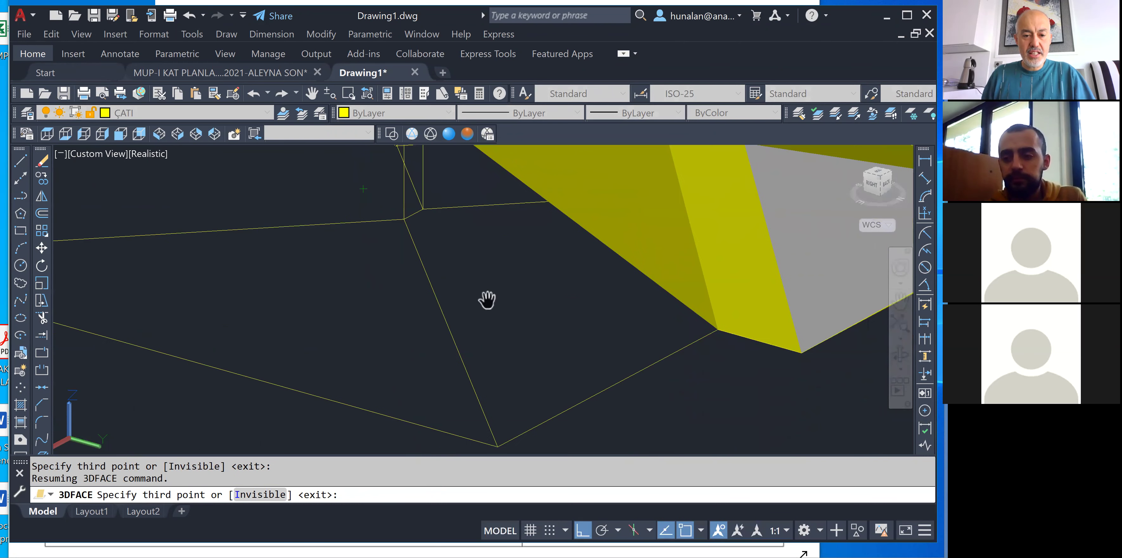
left_click(497, 446)
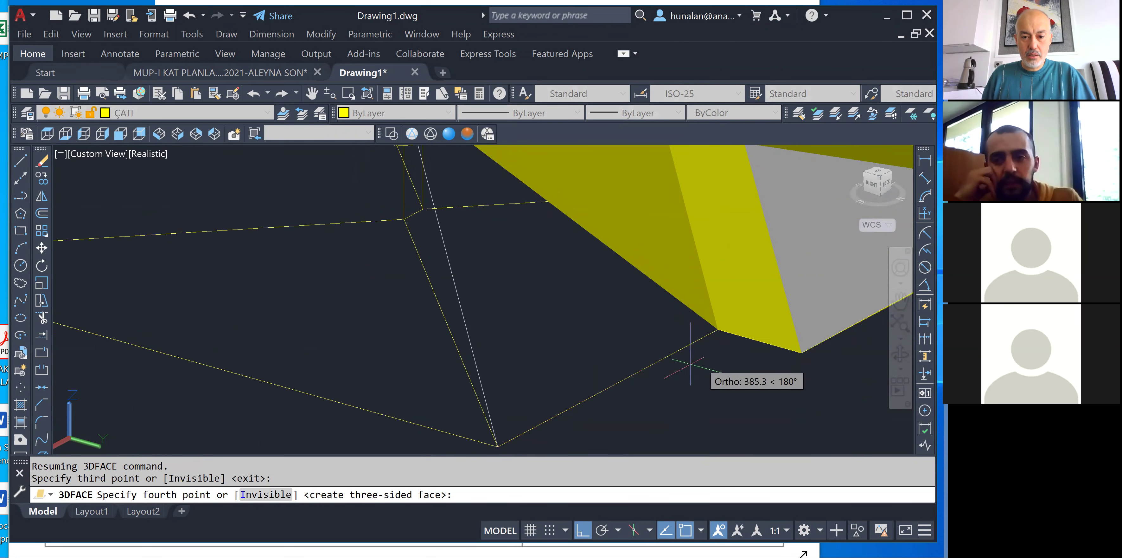
left_click(710, 336)
scroll(716, 357, "down", 2)
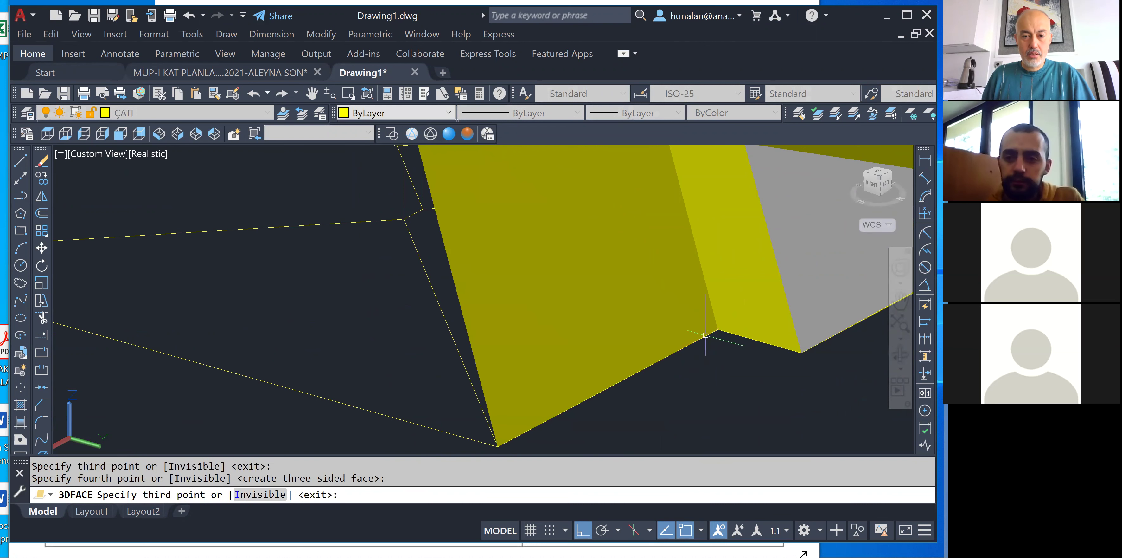
key("Return")
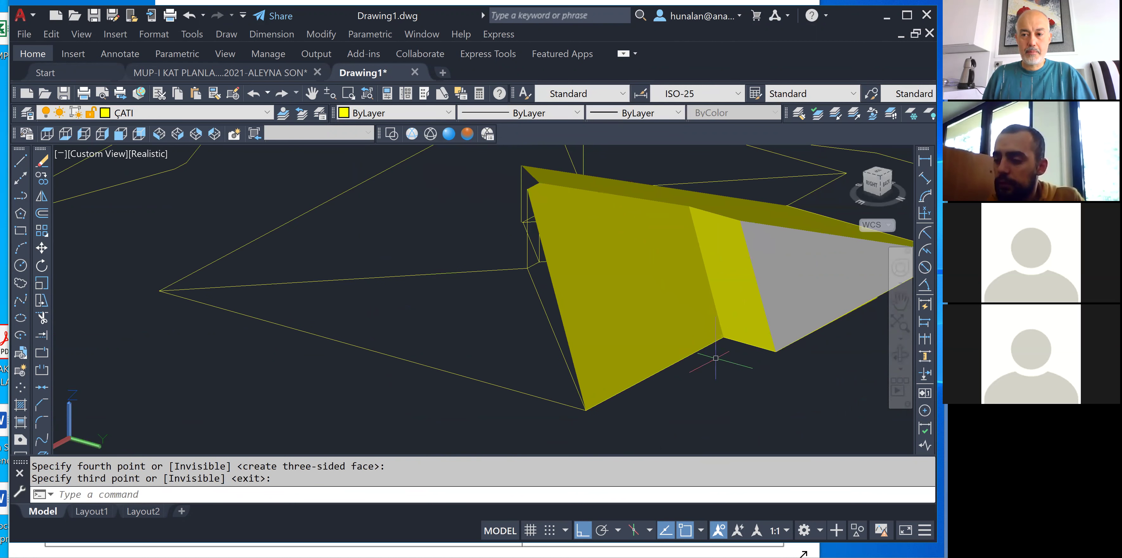
Cover the adjoining hip-end slope with a three-sided 3DFACE from the shared height line top to its two outer eave corners.
middle_click_drag(716, 357, 684, 300, "shift")
key("Return")
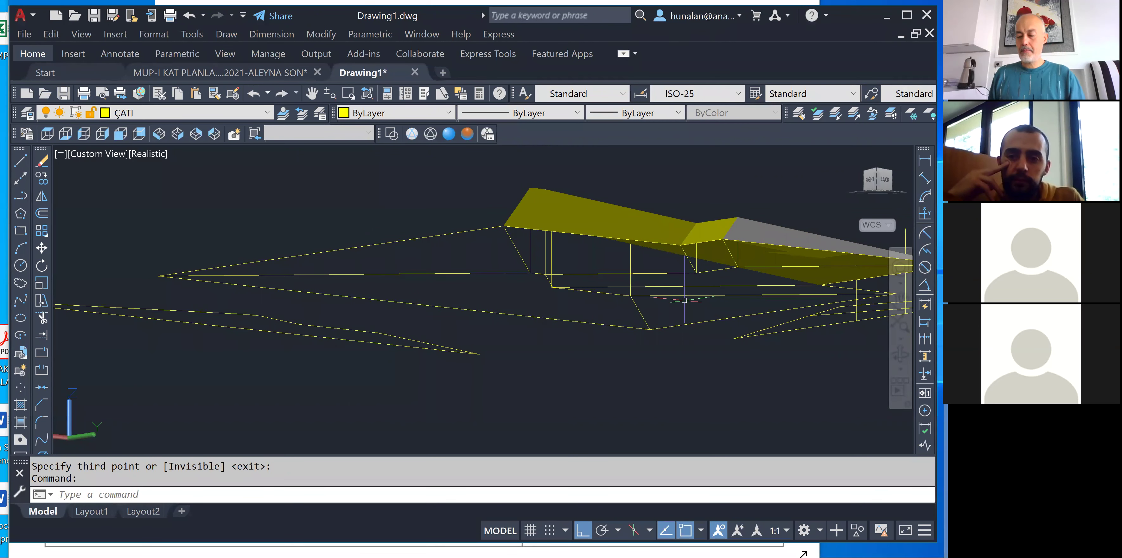
middle_click_drag(377, 201, 551, 317, "shift")
type("3DFACE")
key("Return")
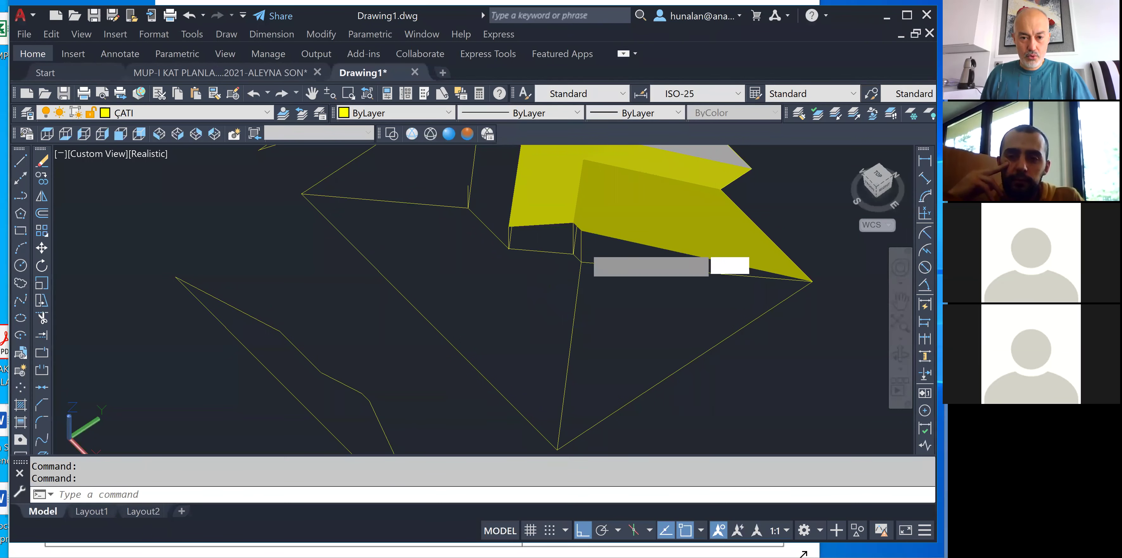
scroll(590, 231, "up", 2)
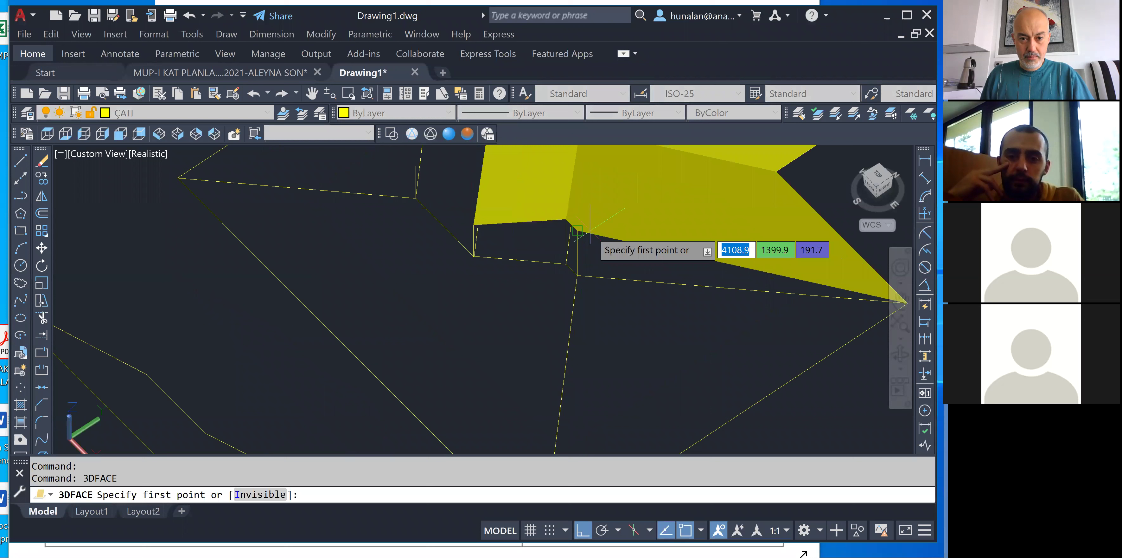
left_click(578, 231)
middle_click_drag(587, 258, 561, 218)
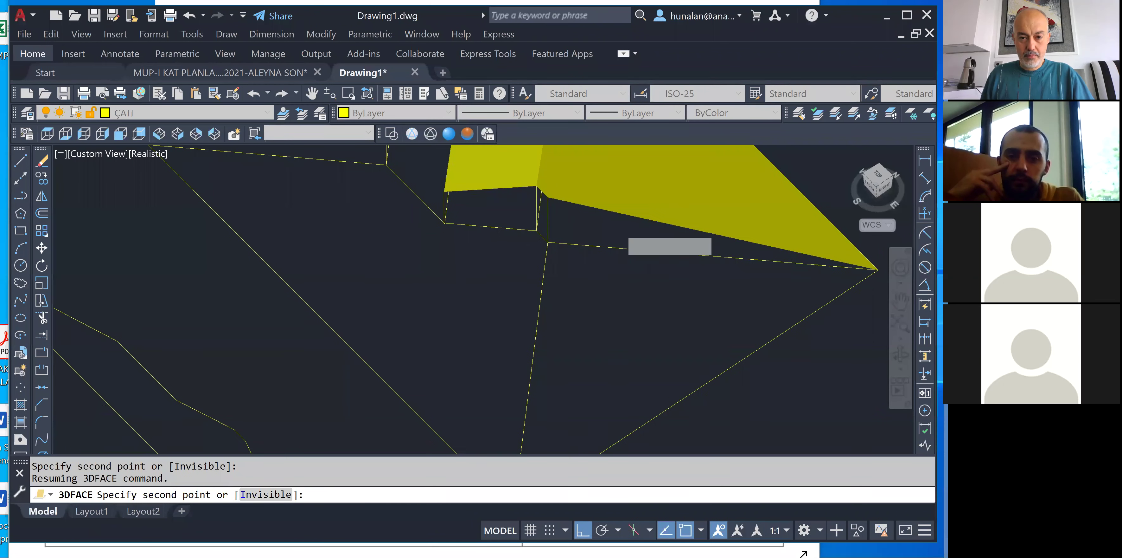
scroll(612, 231, "down", 2)
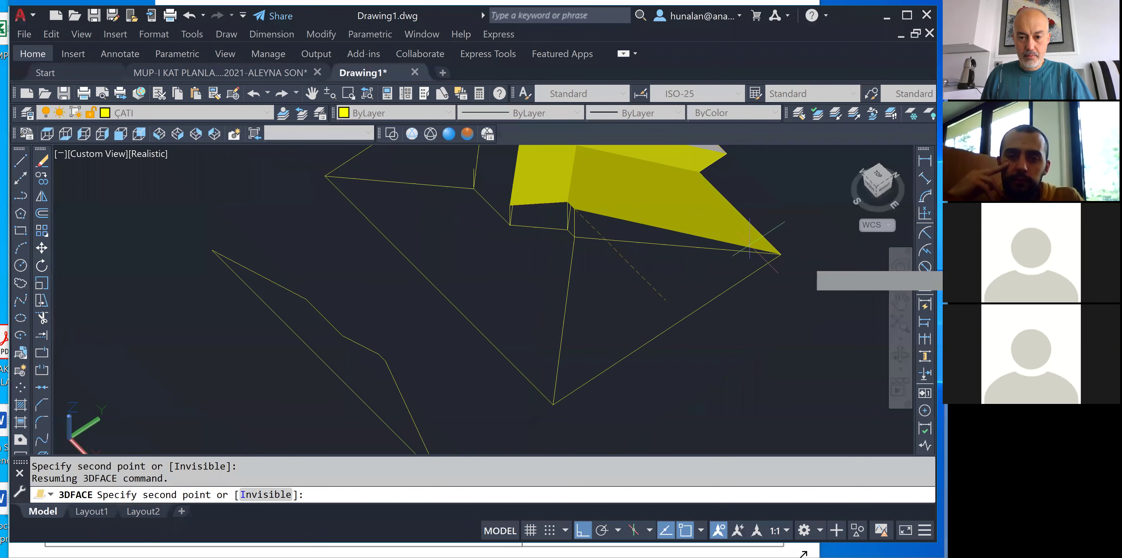
left_click(781, 254)
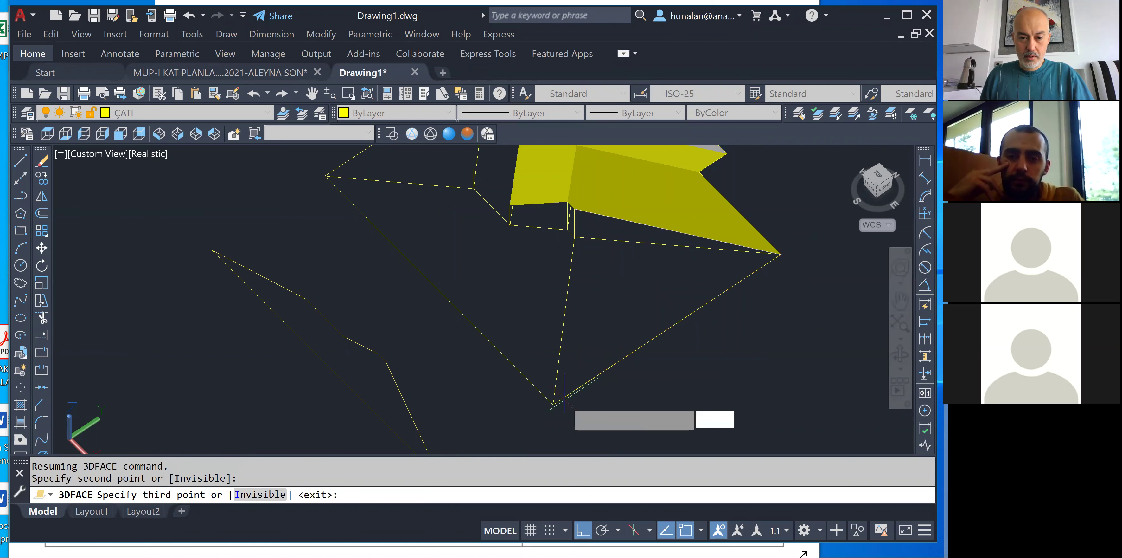
left_click(553, 404)
key("Return")
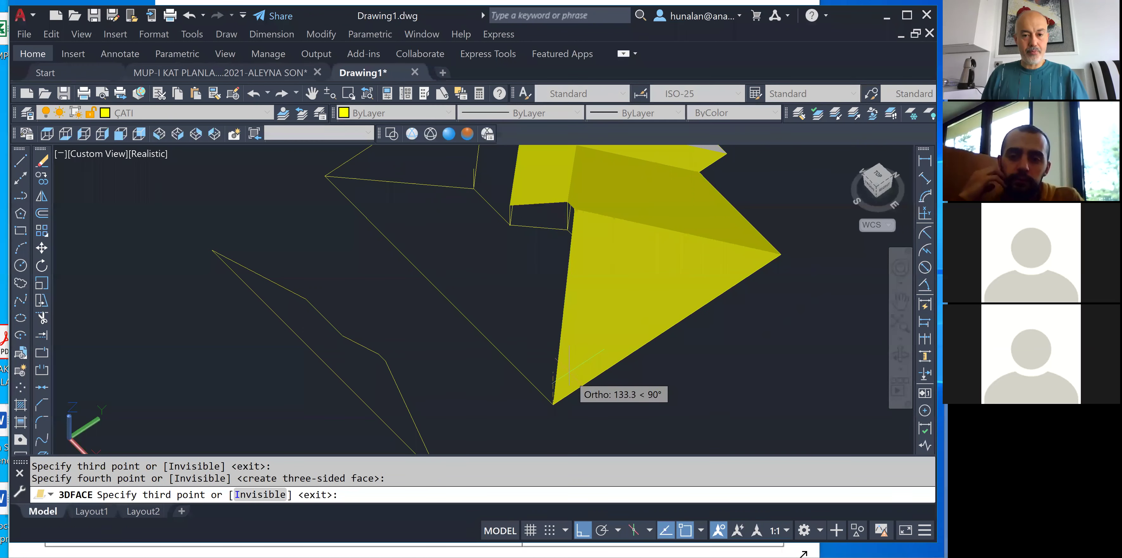
middle_click_drag(560, 313, 740, 344)
middle_click_drag(694, 318, 700, 314, "shift")
key("Return")
Cover the upper part of the next slope with two adjoining four-sided 3D faces between its shared eave corner and the four height line tops.
key("Return")
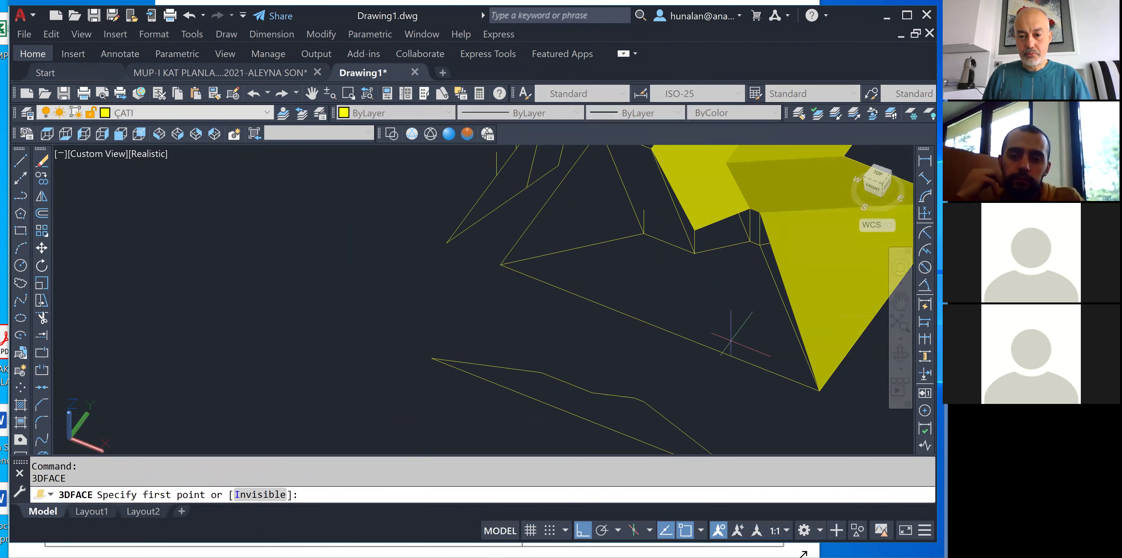
left_click(818, 389)
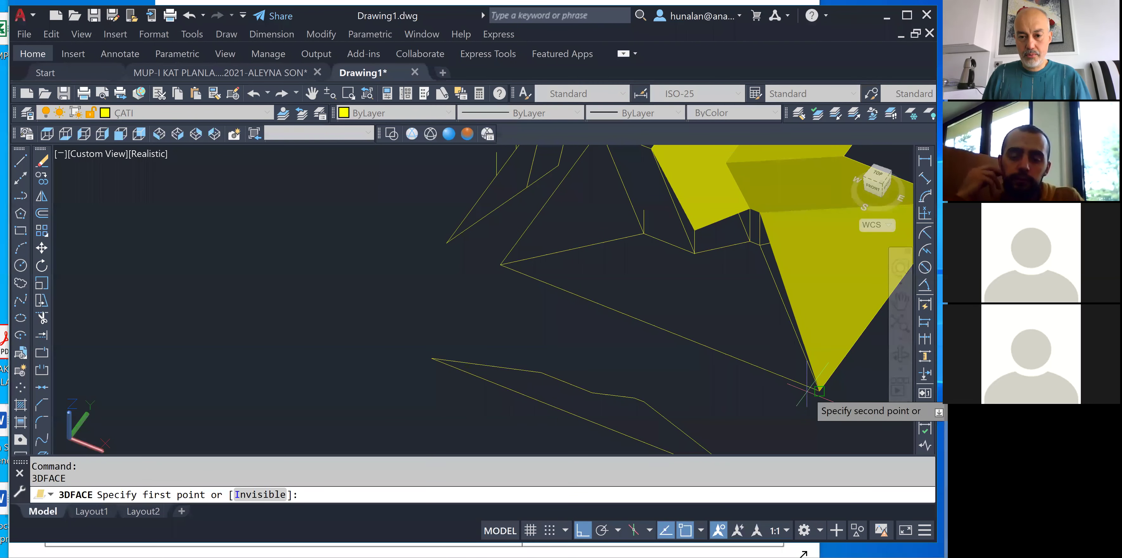
left_click(760, 220)
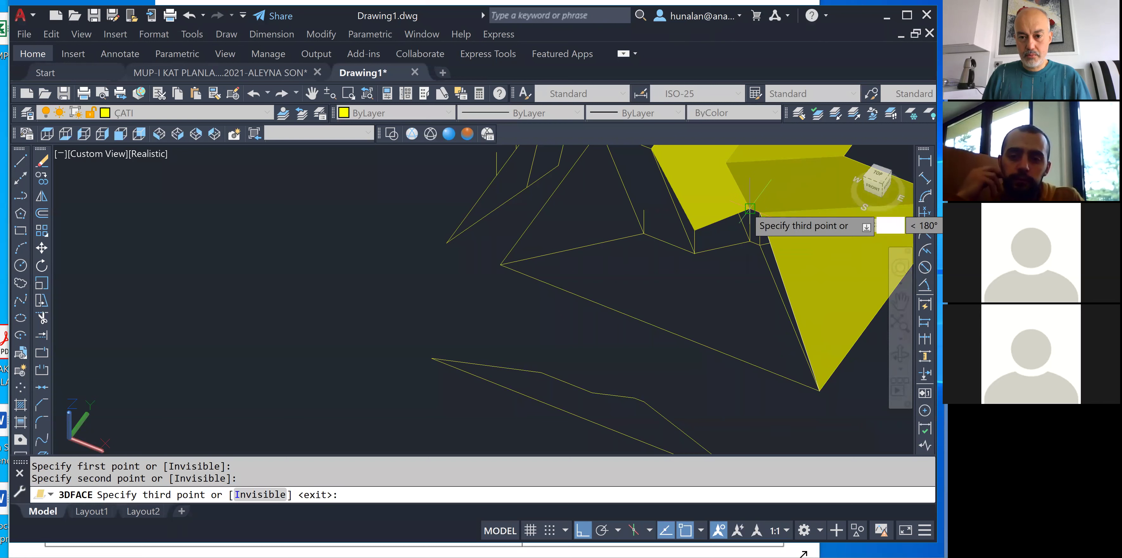
left_click(694, 230)
key("Return")
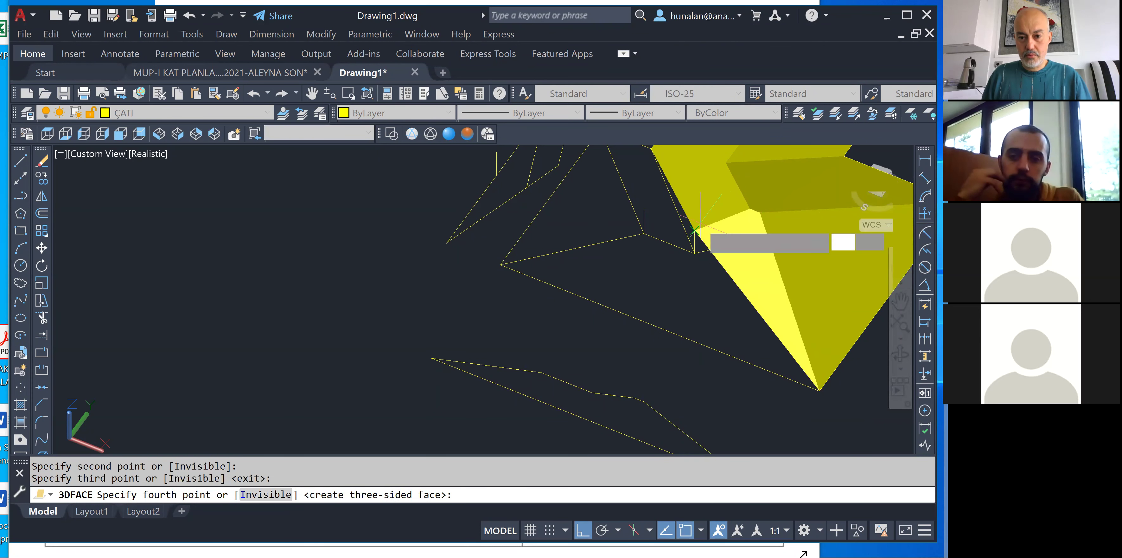
left_click(643, 212)
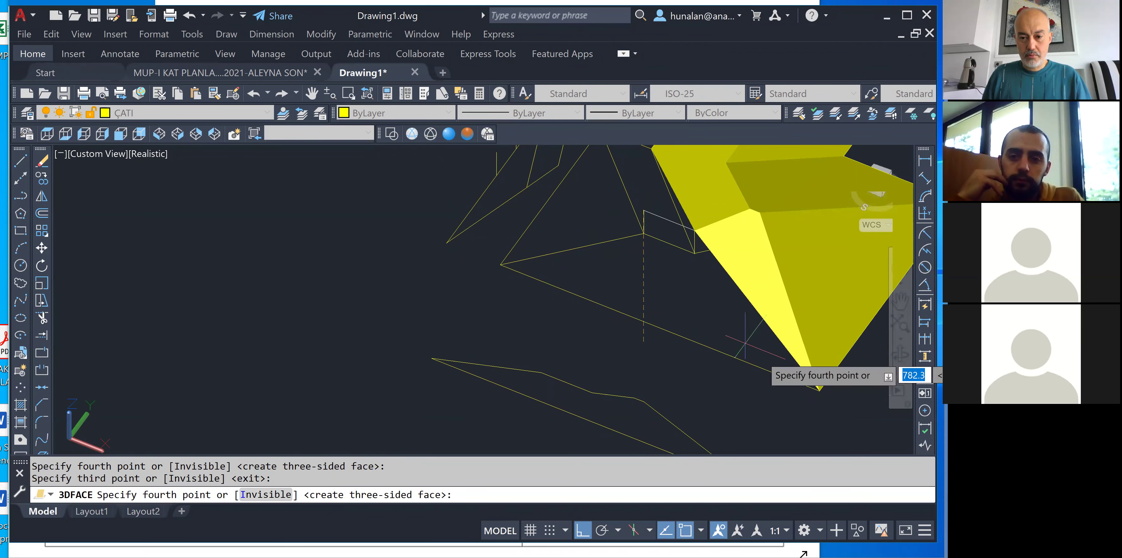
left_click(818, 389)
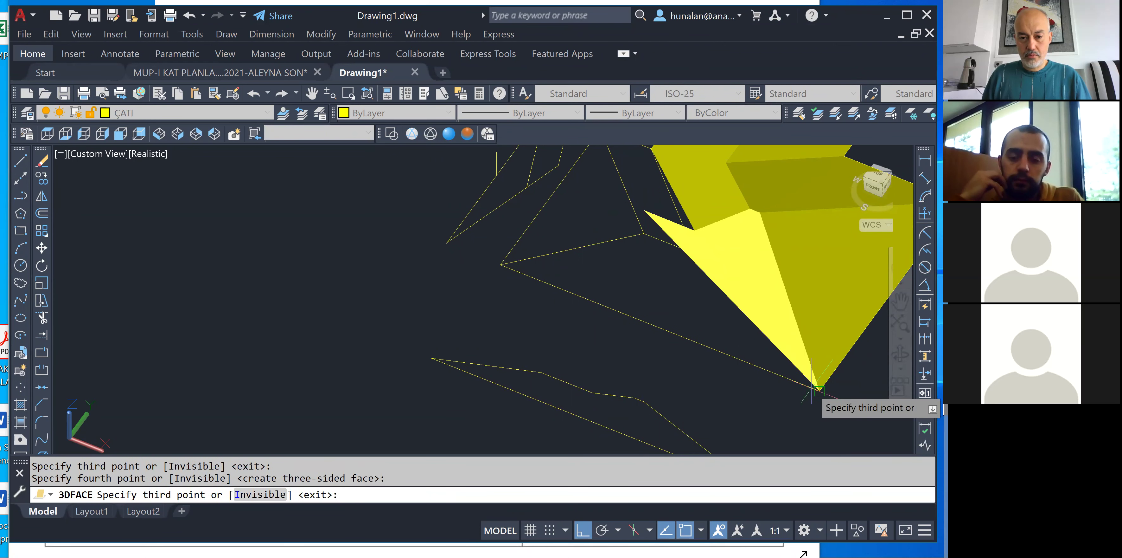
key("Return")
Complete the slope with a three-sided 3DFACE from the end height line top to the far eave corner and the shared eave corner.
key("Return")
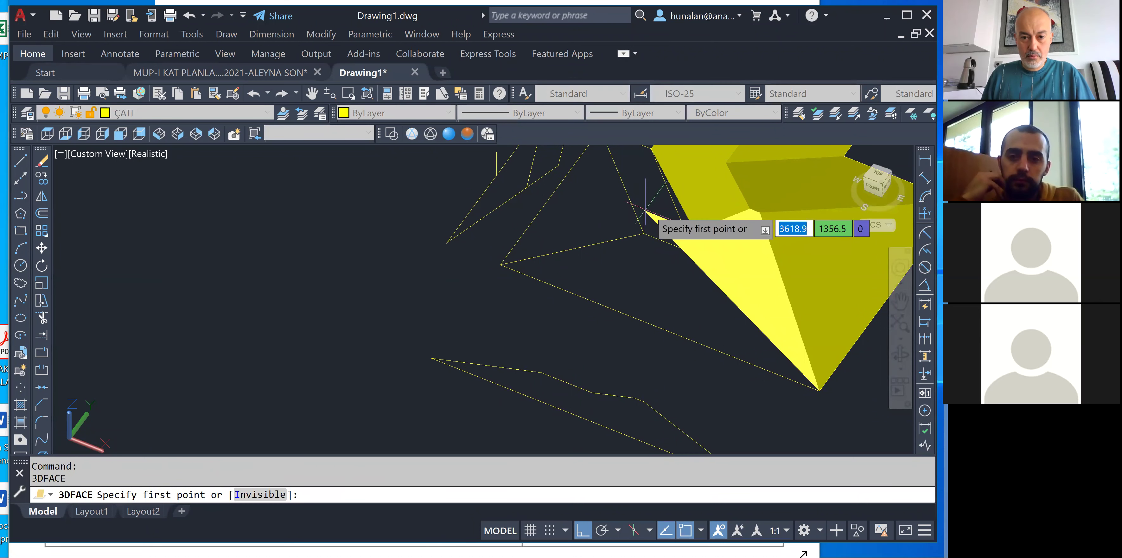
left_click(644, 232)
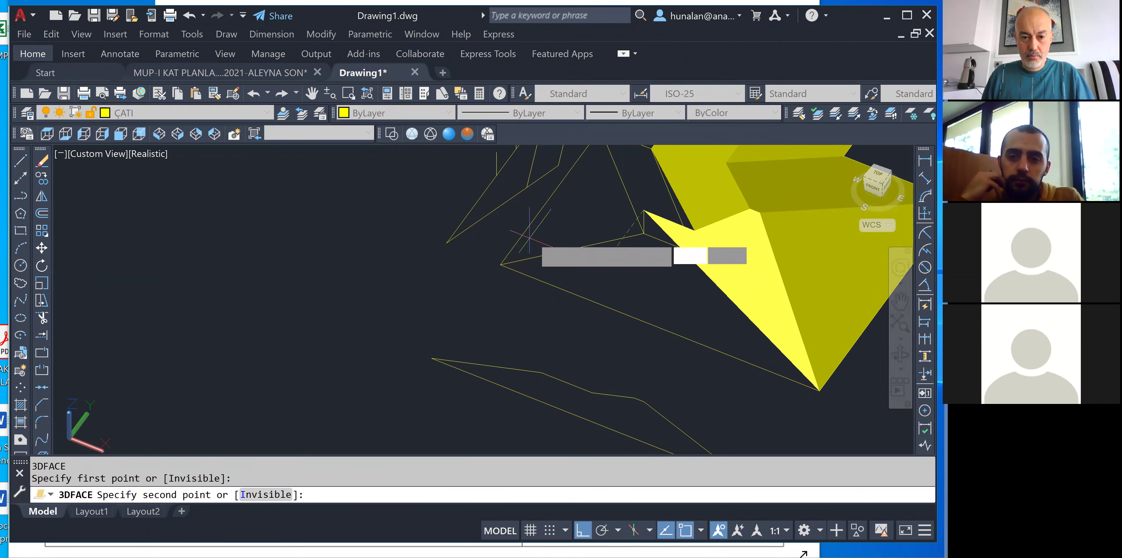
left_click(501, 263)
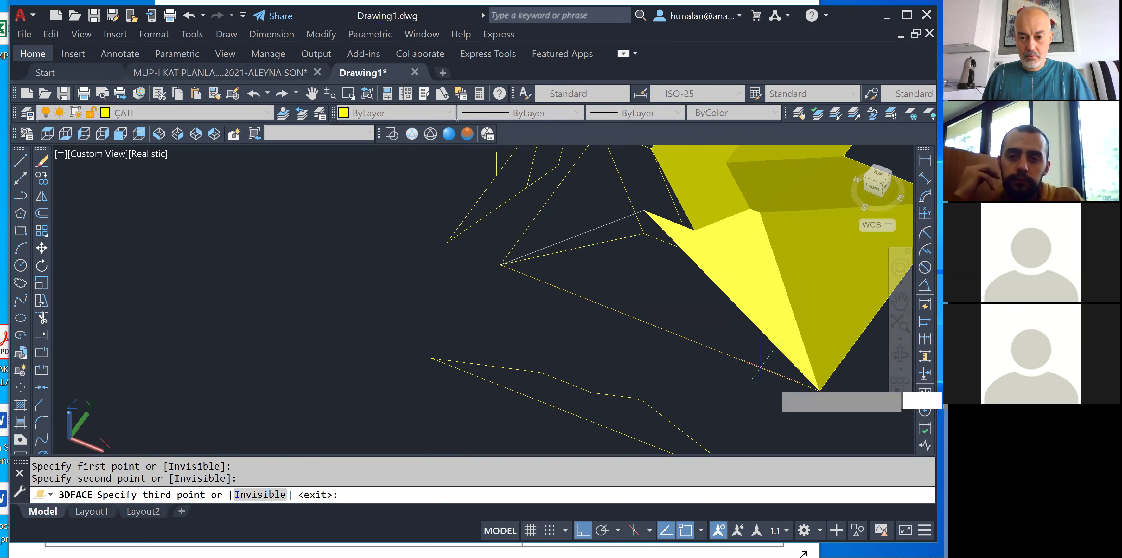
left_click(814, 388)
key("Return")
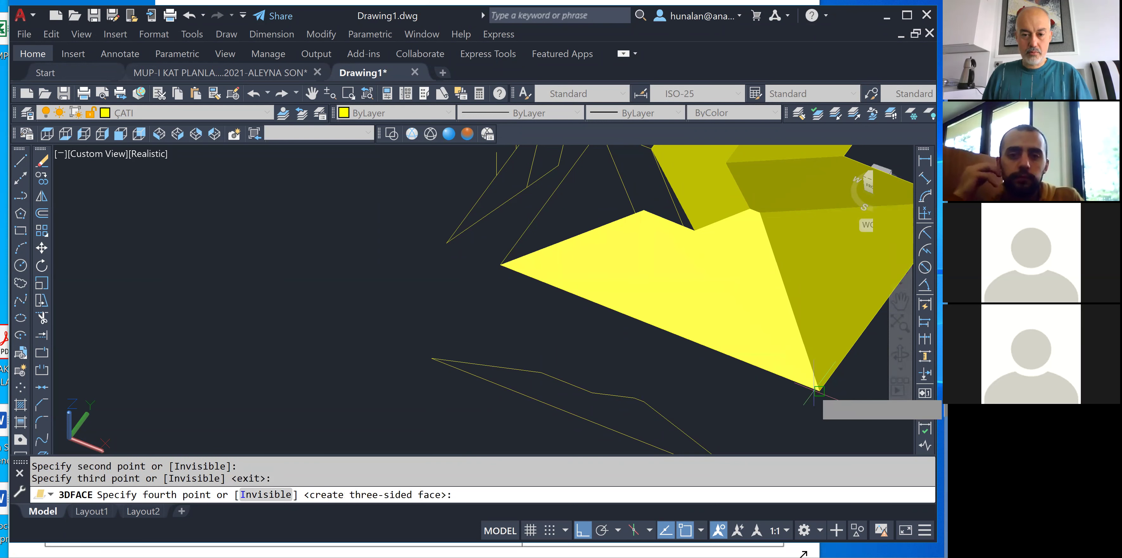
key("Return")
Cover the next hip-end slope with a three-sided 3DFACE between its two eave corners and the end height line top.
middle_click_drag(591, 324, 540, 314, "shift")
key("Return")
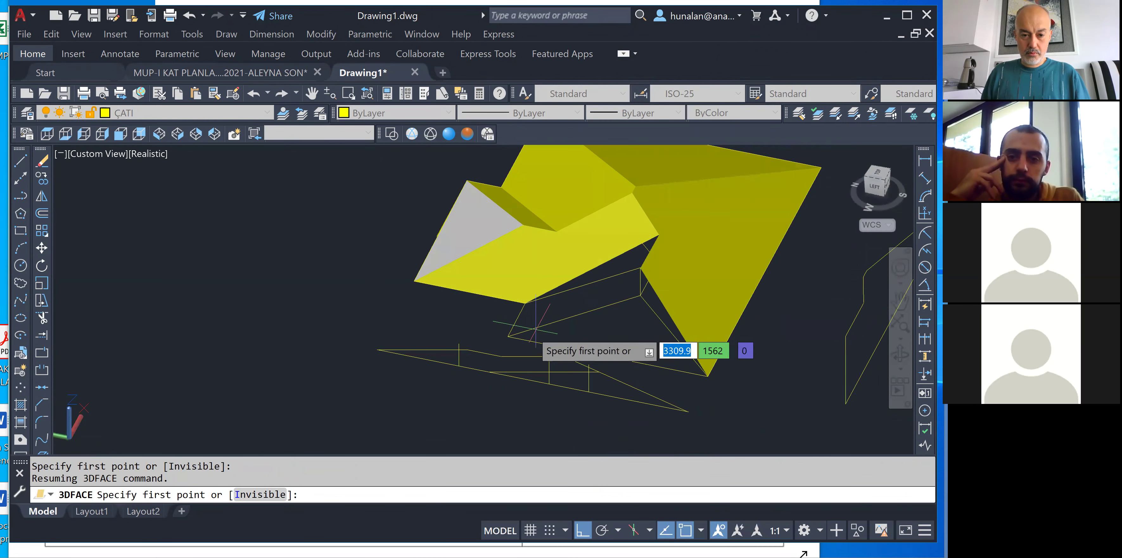
left_click(529, 334)
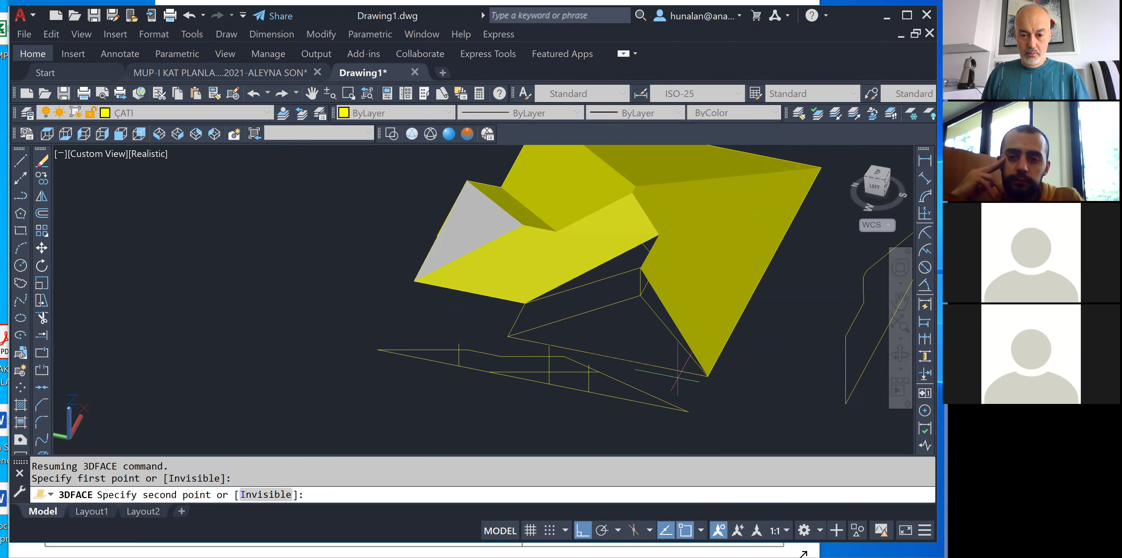
left_click(708, 374)
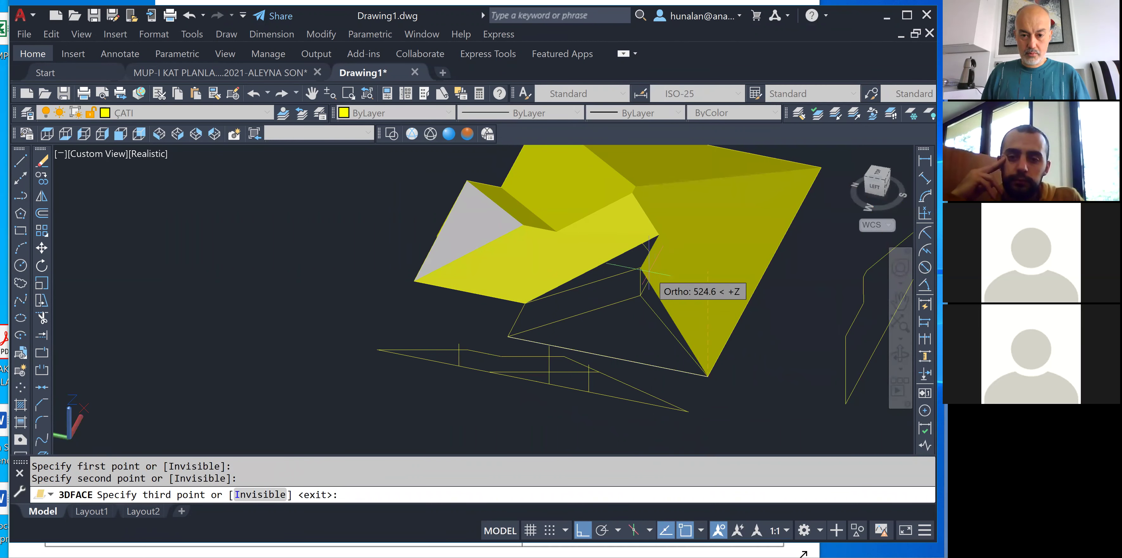
left_click(640, 267)
left_click(631, 283)
mouse_move(631, 283)
middle_mouse_down("shift")
mouse_move(586, 283)
mouse_move(636, 263)
middle_mouse_up("shift")
key("Return")
Close the remaining strip beside the hip end with a four-sided 3DFACE through its two height line tops and two eave corners.
key("Return")
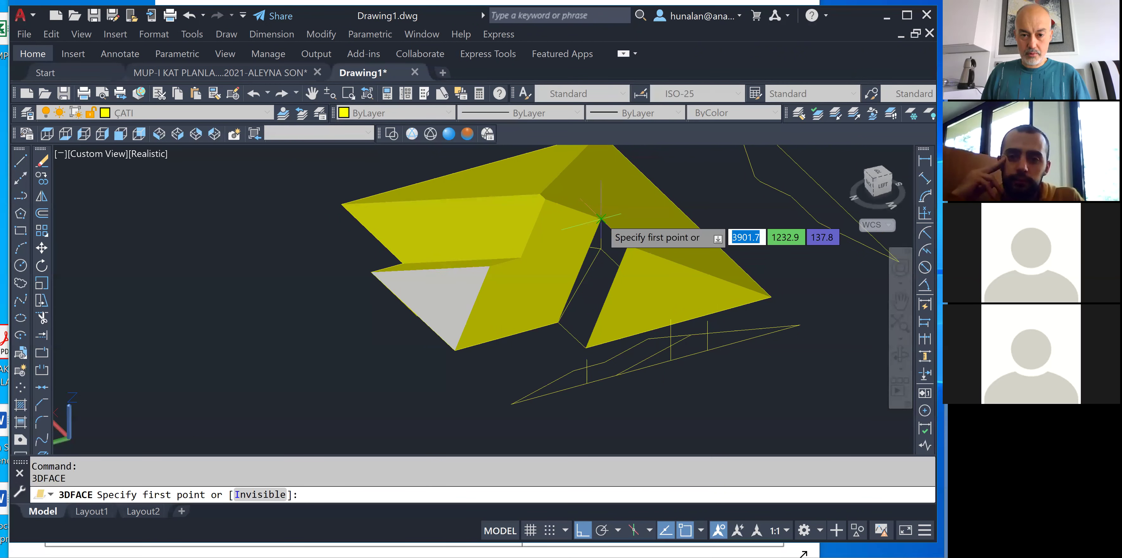
scroll(601, 218, "up", 3)
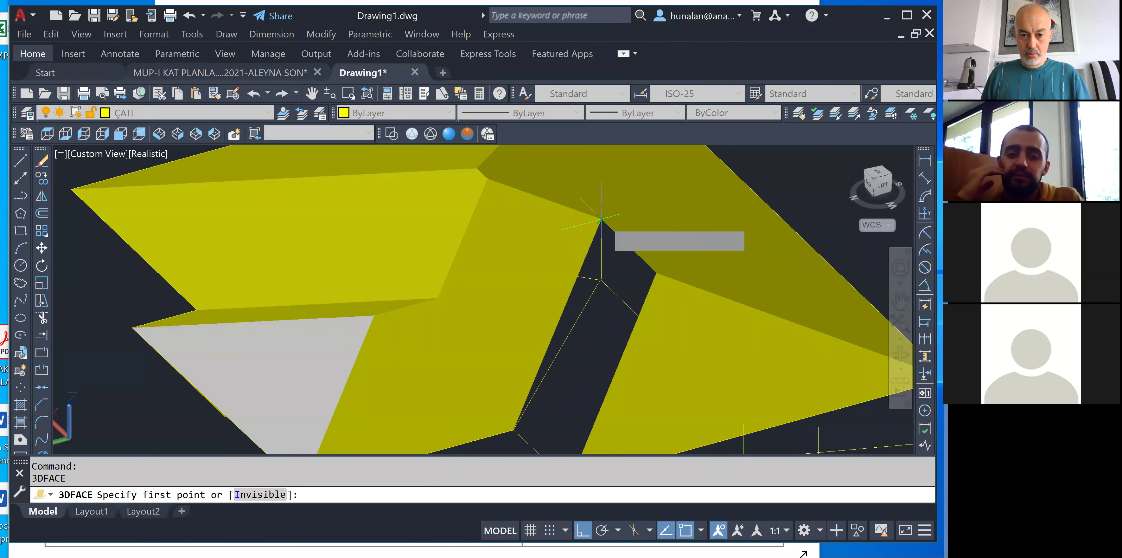
left_click(601, 218)
left_click(656, 273)
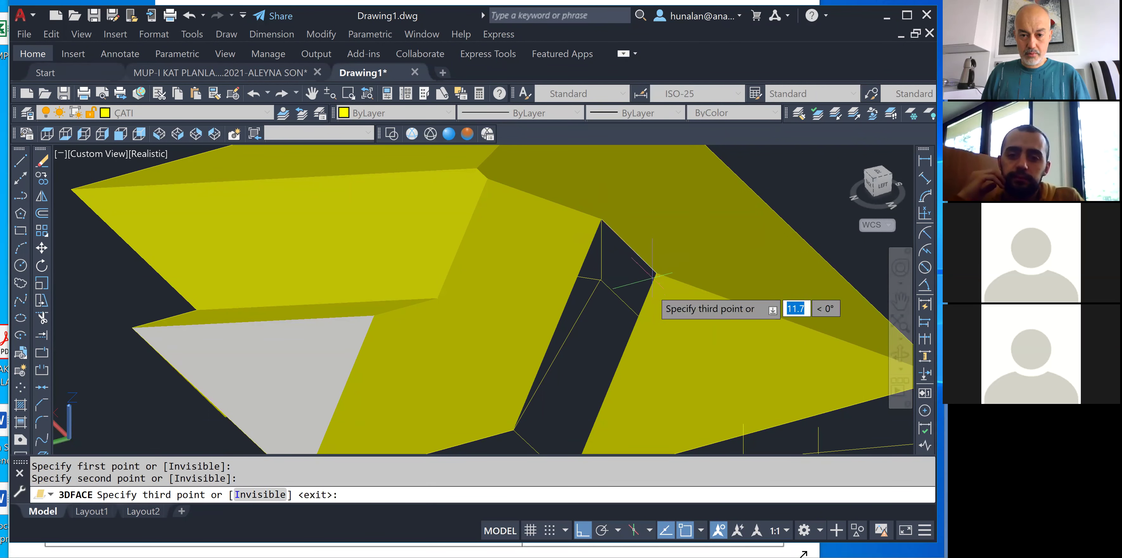
middle_click_drag(656, 273, 689, 234)
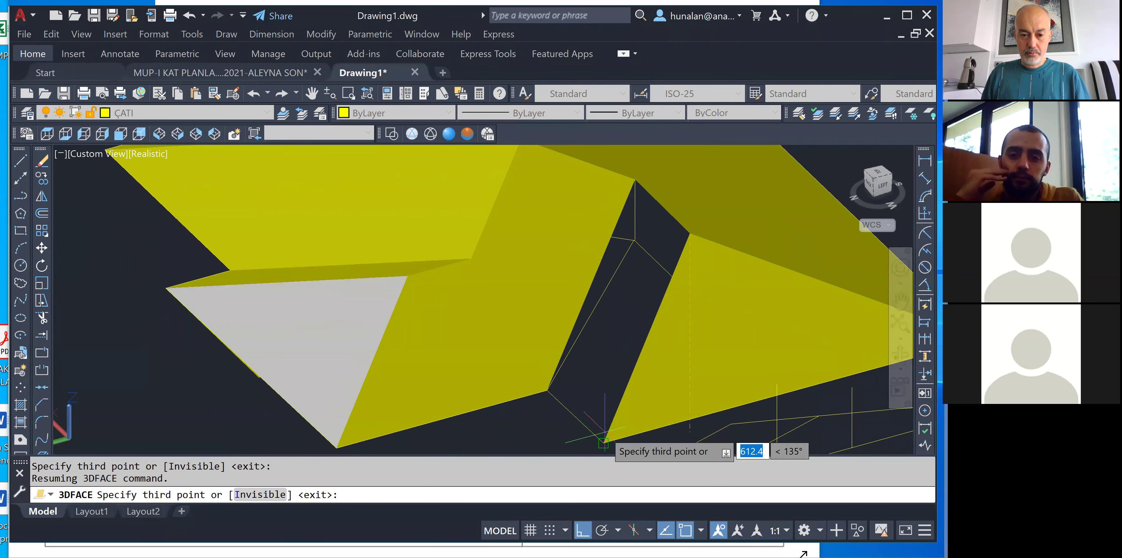
left_click(603, 440)
left_click(547, 390)
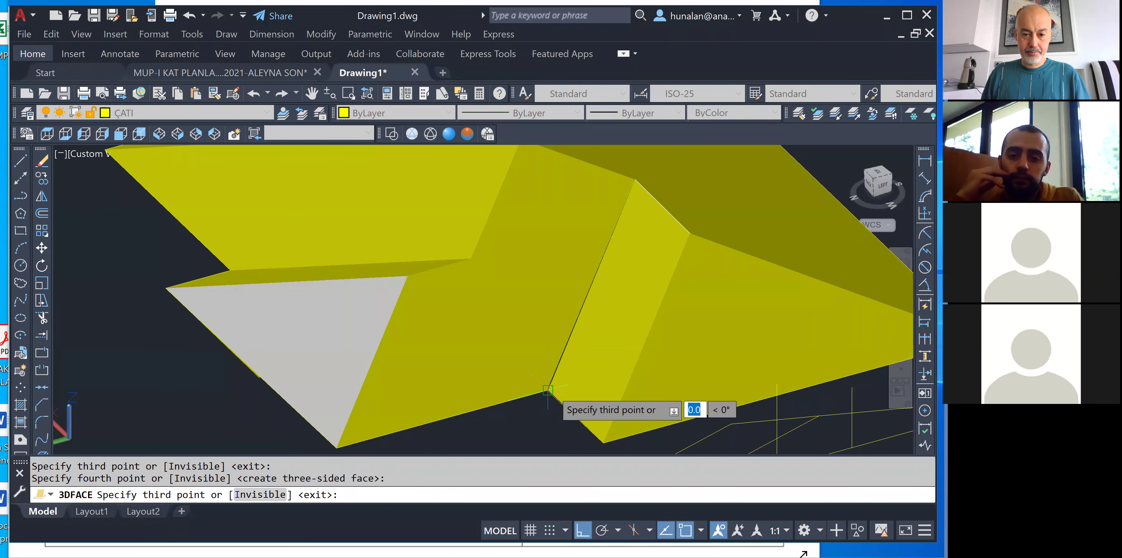
Close the gap beside the narrow strip by stretching its face's eave corner onto the neighbouring slope's corner.
key("Return")
left_click(562, 387)
scroll(562, 387, "up", 4)
scroll(562, 387, "up", 3)
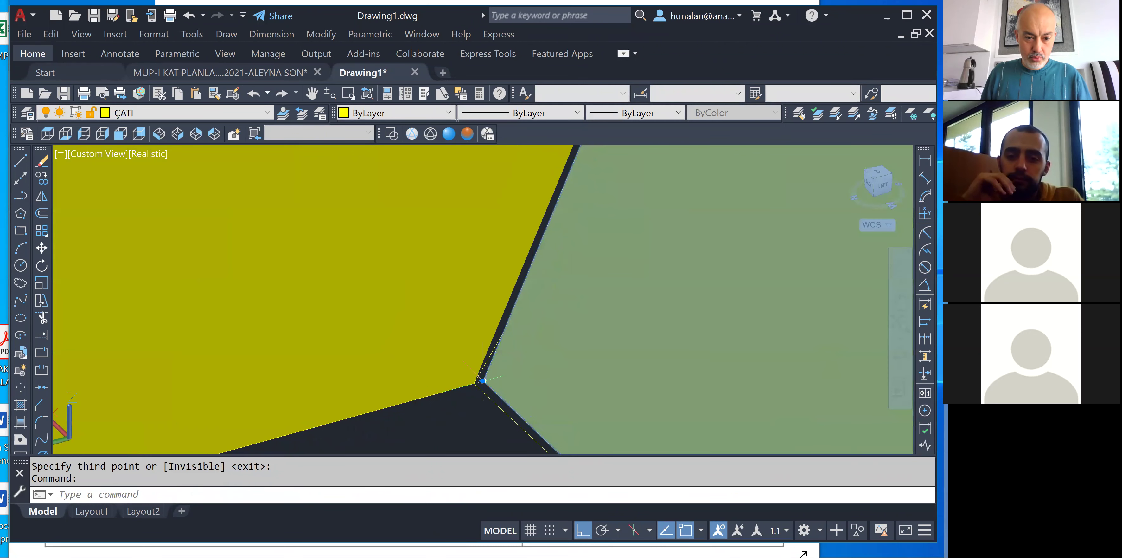
left_click(481, 381)
scroll(481, 382, "down", 6)
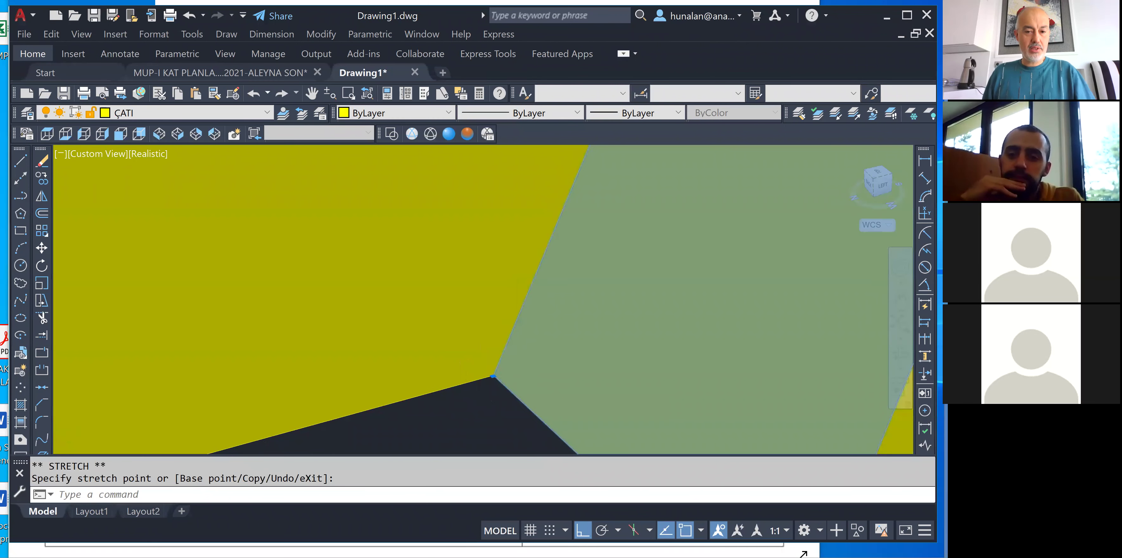
key("Escape")
key("Escape")
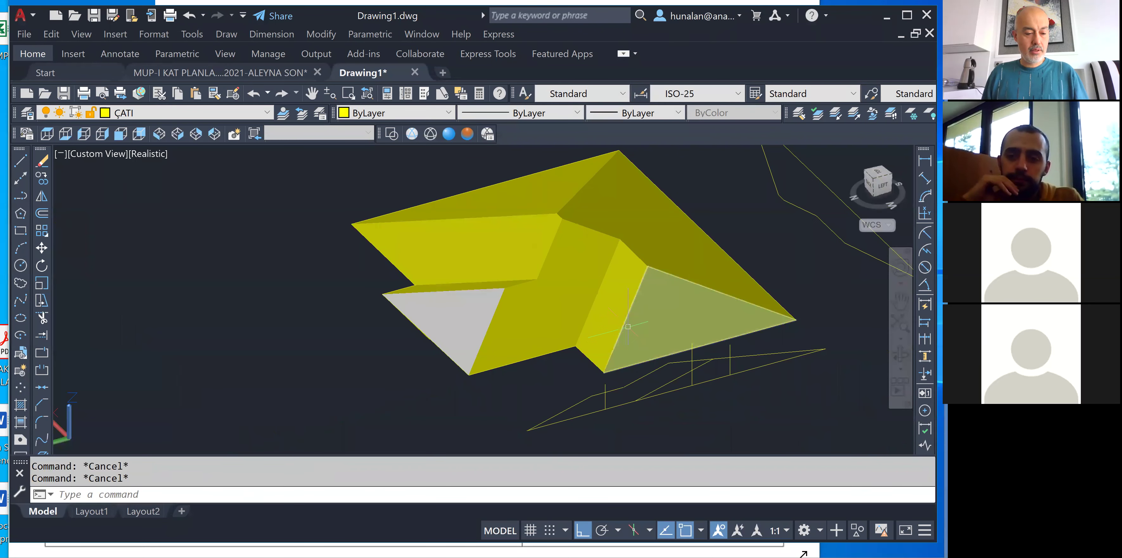
Extrude the closed eave outline beneath the roof faces 10 units downward to form the base slab.
middle_click_drag(621, 319, 170, 260, "shift")
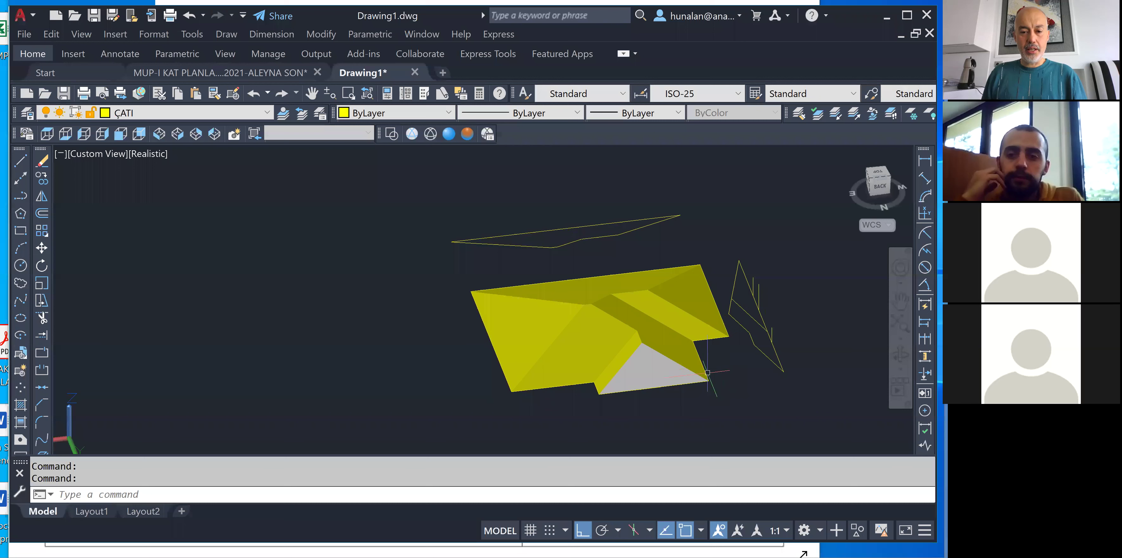
middle_click_drag(648, 322, 664, 272, "shift")
scroll(632, 283, "up", 4)
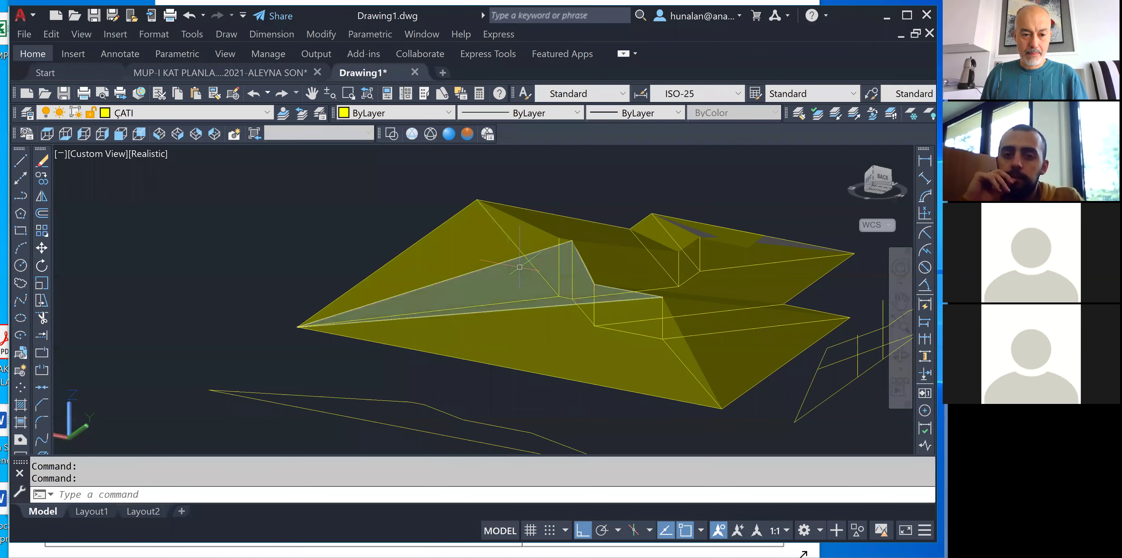
left_click(474, 347)
left_click(455, 347)
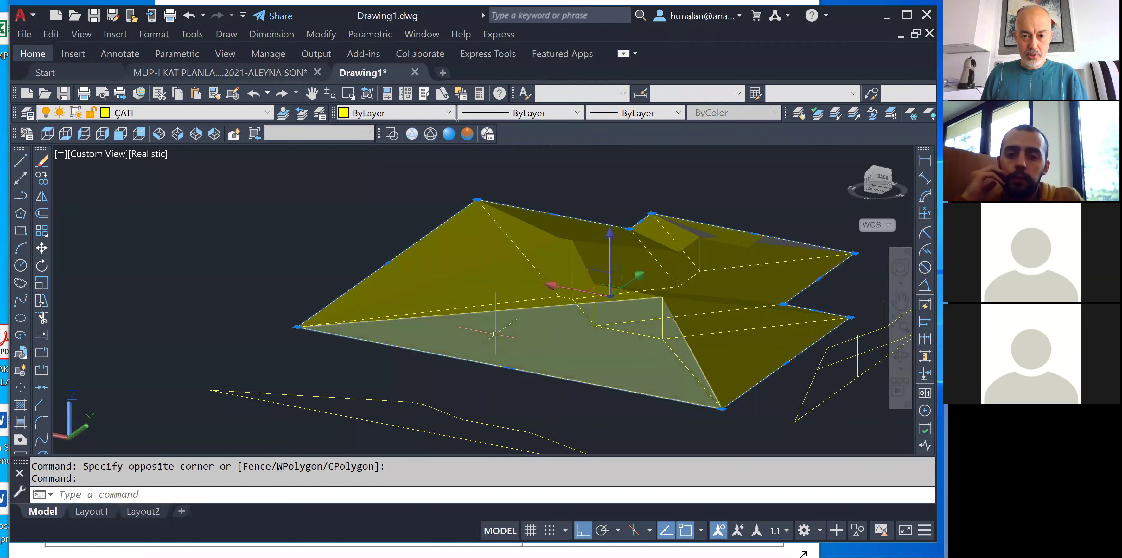
type("E")
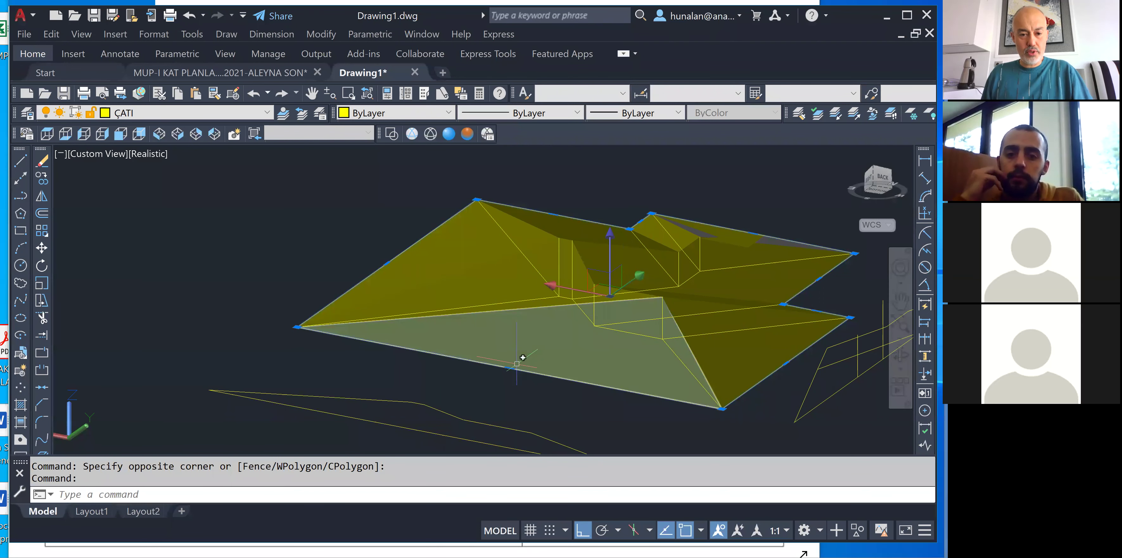
type("ext")
key("Return")
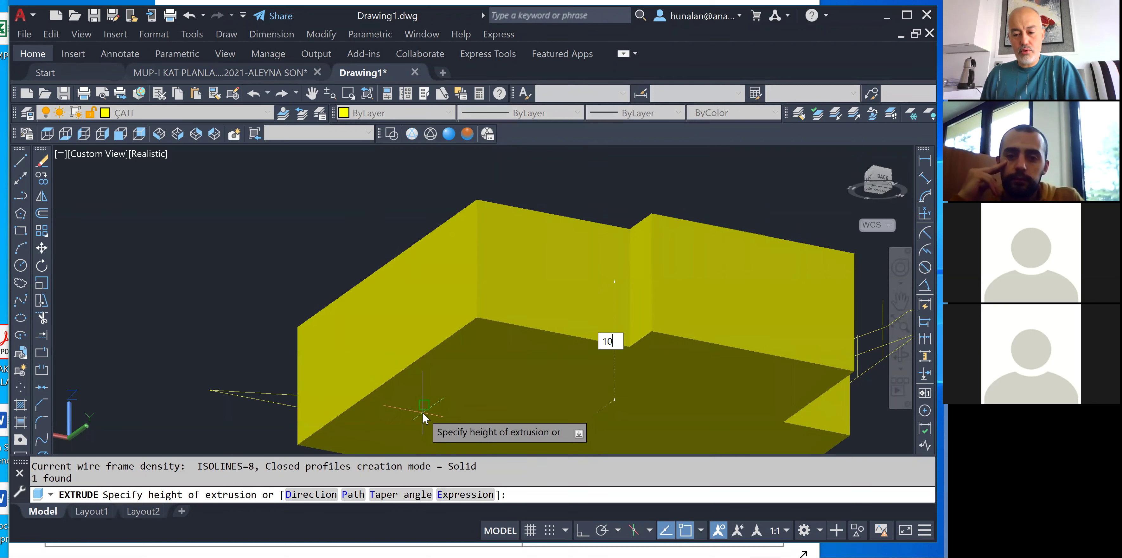
key("Return")
middle_click_drag(507, 340, 537, 417, "shift")
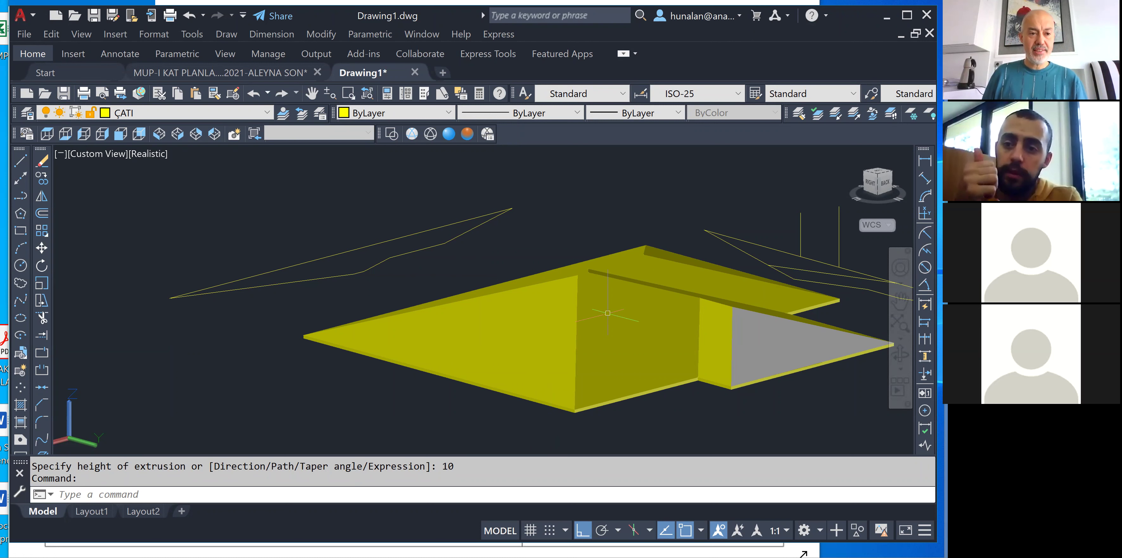
Assign the grey hip-end 3D face to the ÇATI layer.
left_click(227, 114)
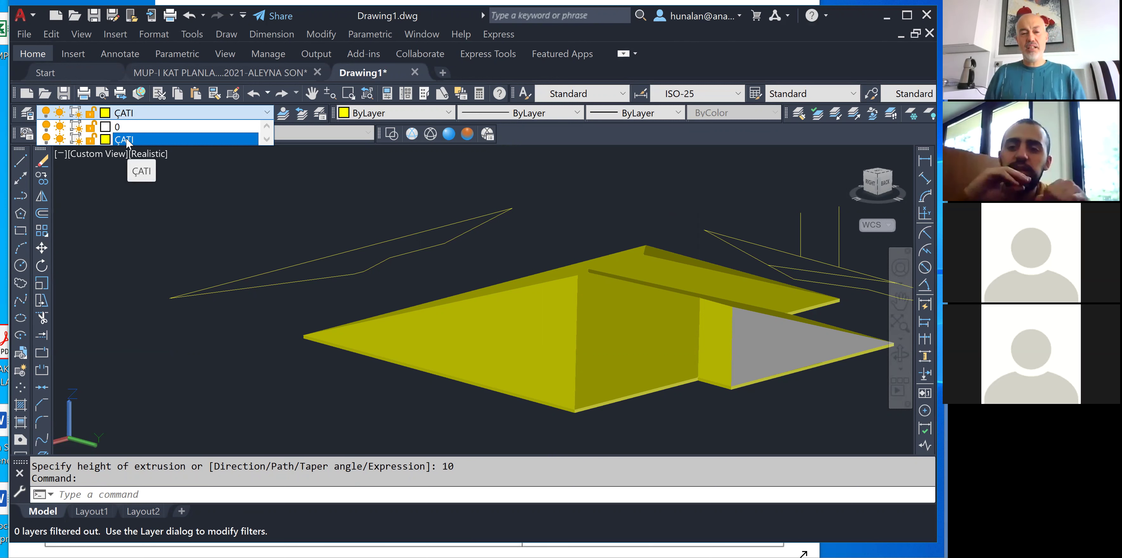
left_click(747, 337)
left_click(152, 113)
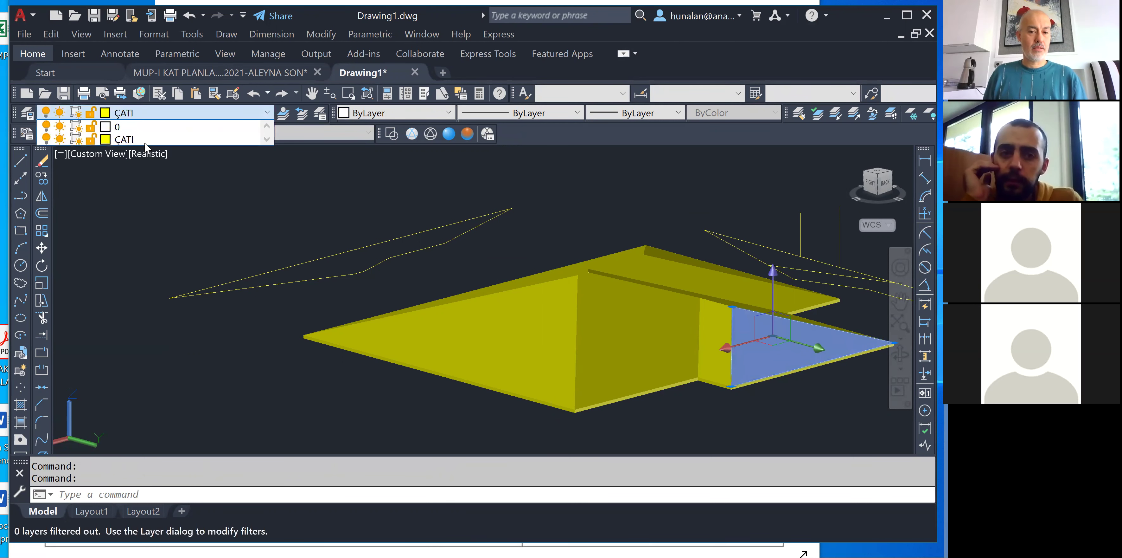
left_click(144, 140)
key("Escape")
Change the ÇATI layer's colour to red.
left_click(27, 114)
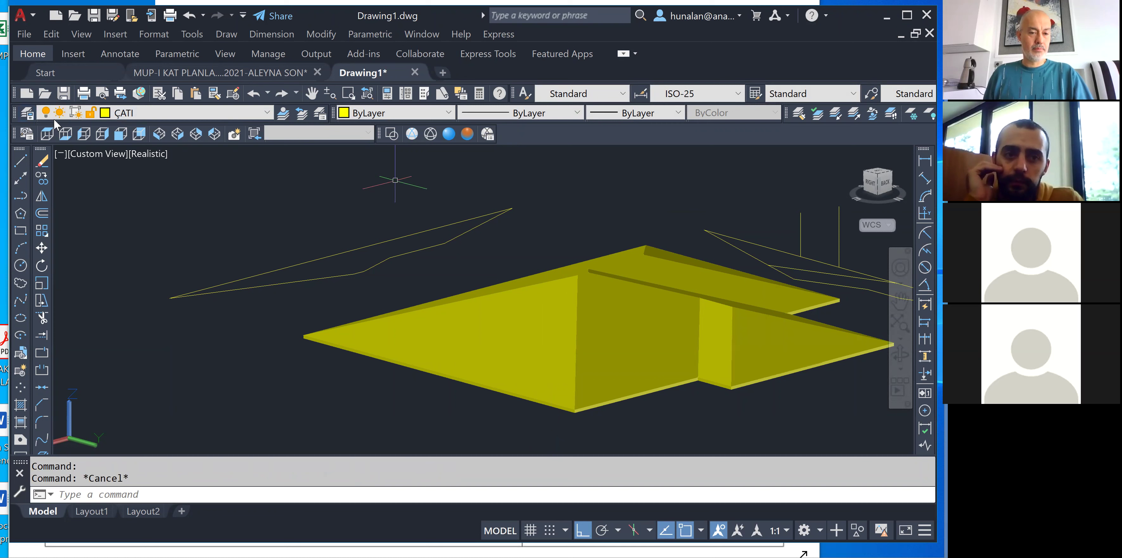
left_click(254, 54)
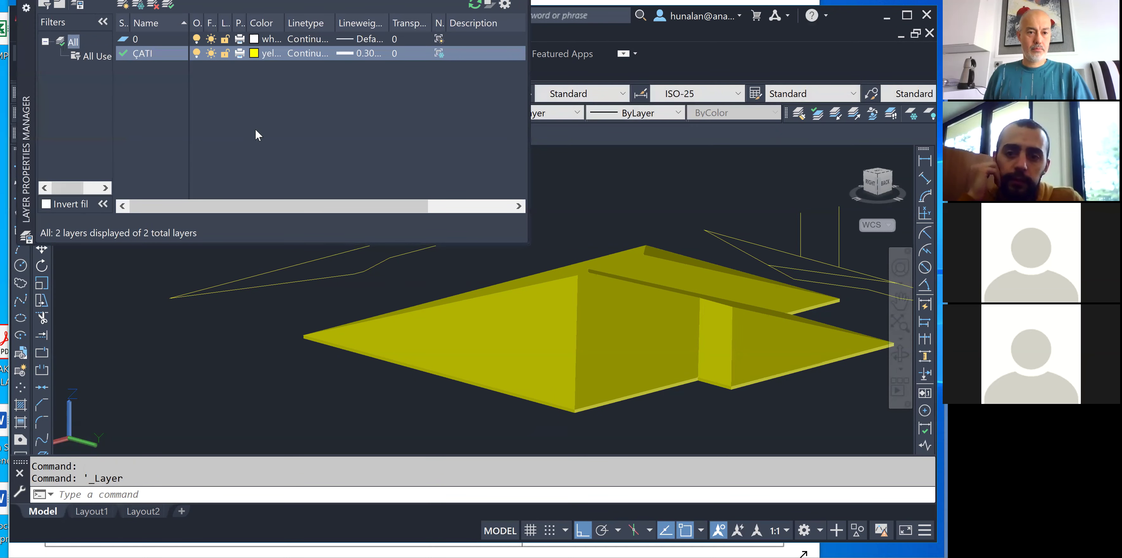
left_click(451, 295)
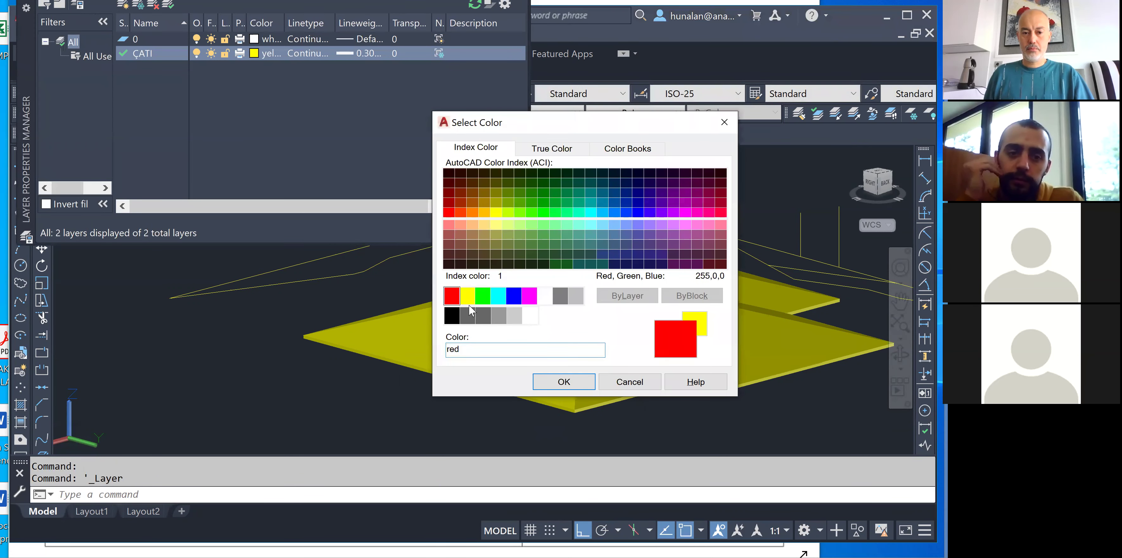
left_click(563, 381)
key("Escape")
key("Escape")
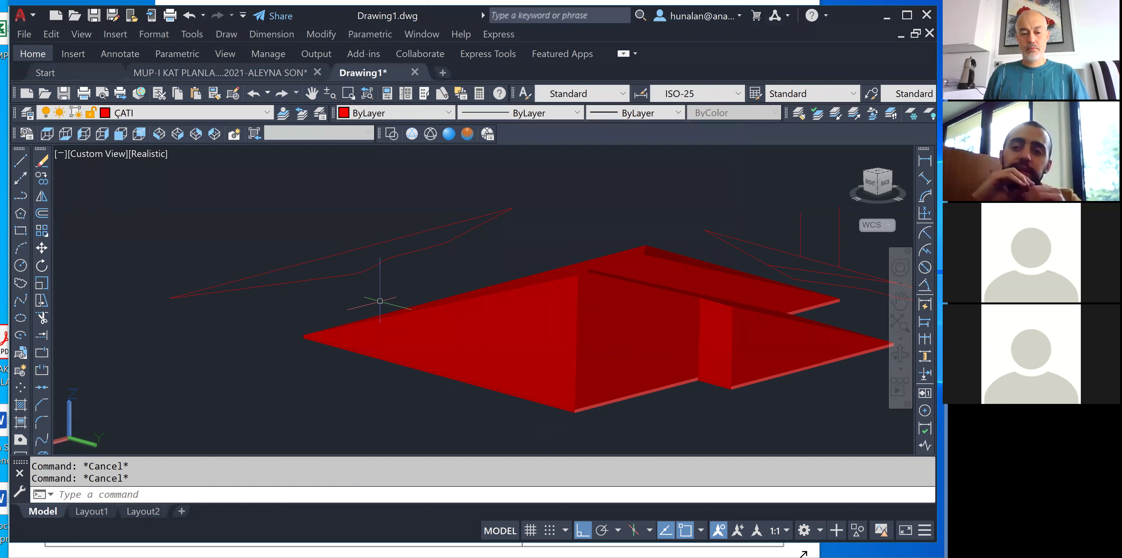
middle_click_drag(393, 233, 393, 261, "shift")
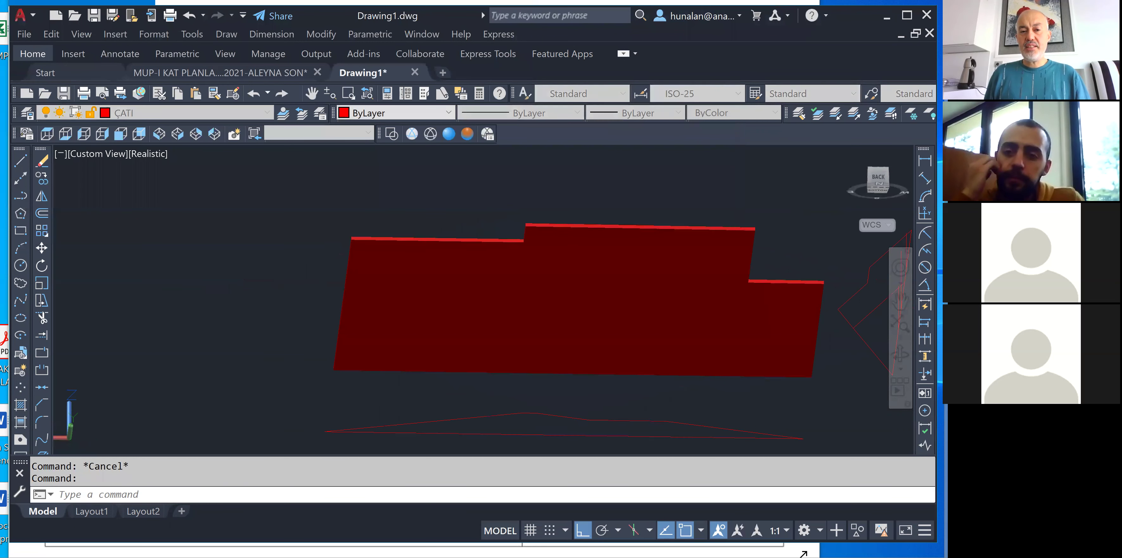
left_click(412, 322)
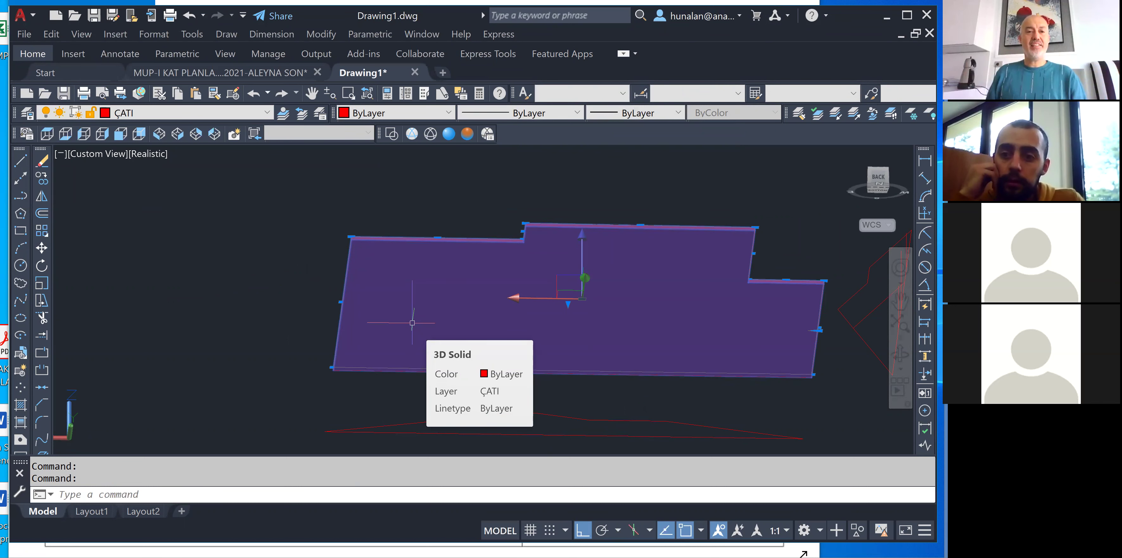
left_click(60, 114)
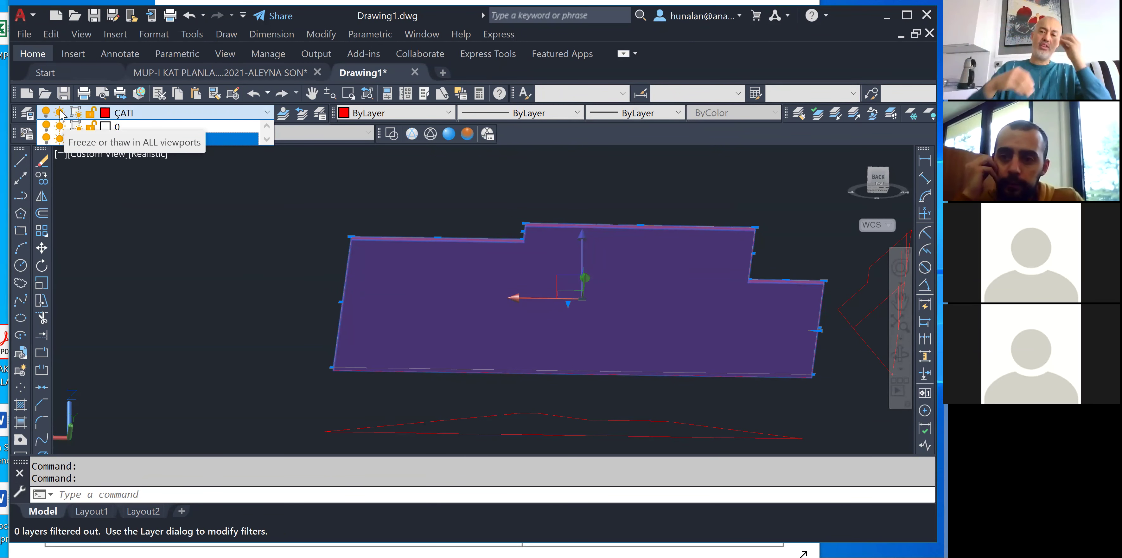
key("Escape")
key("Escape")
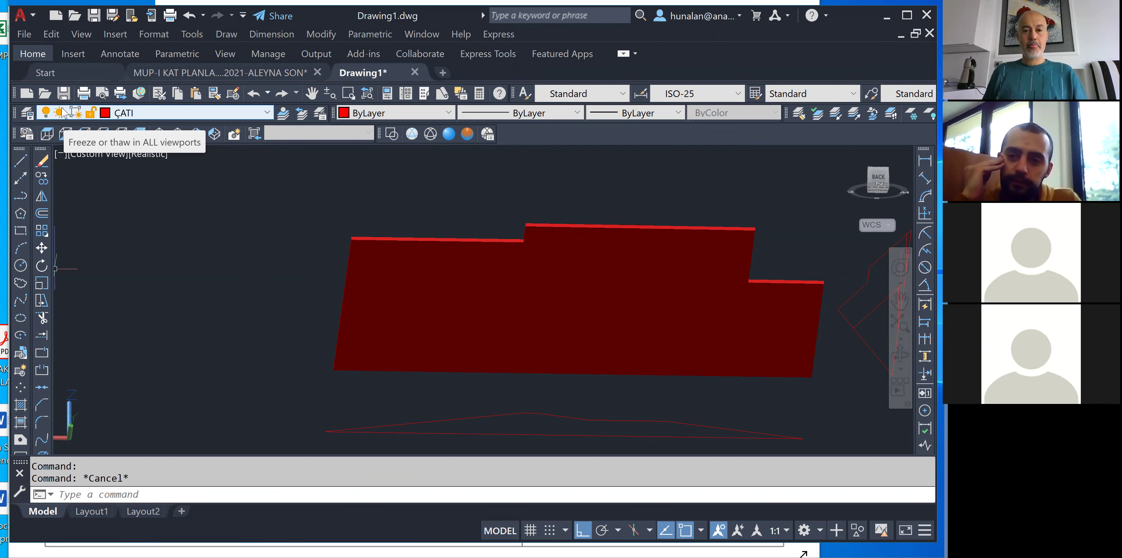
middle_click_drag(514, 266, 636, 367, "shift")
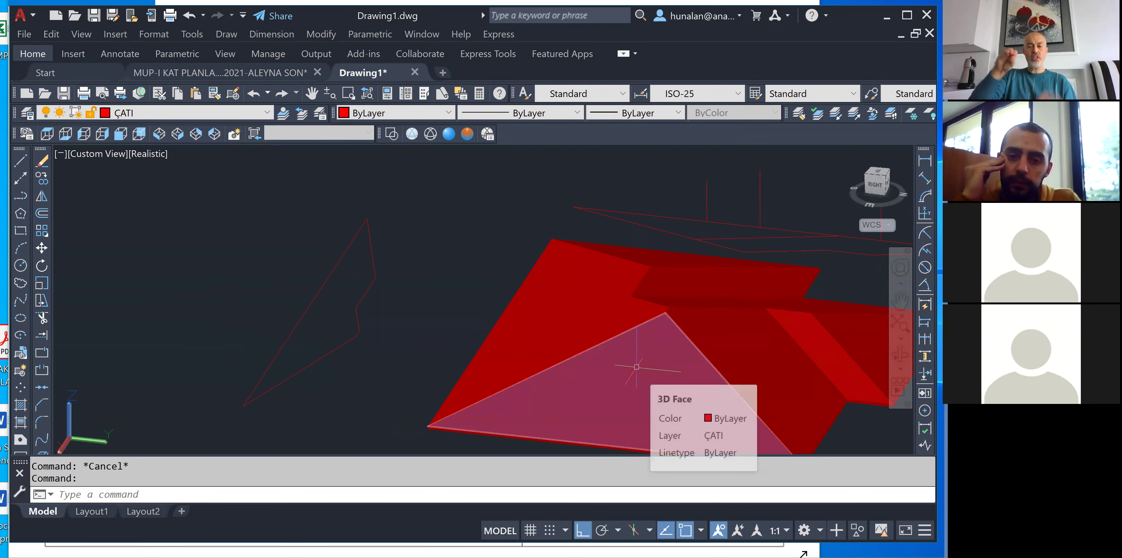